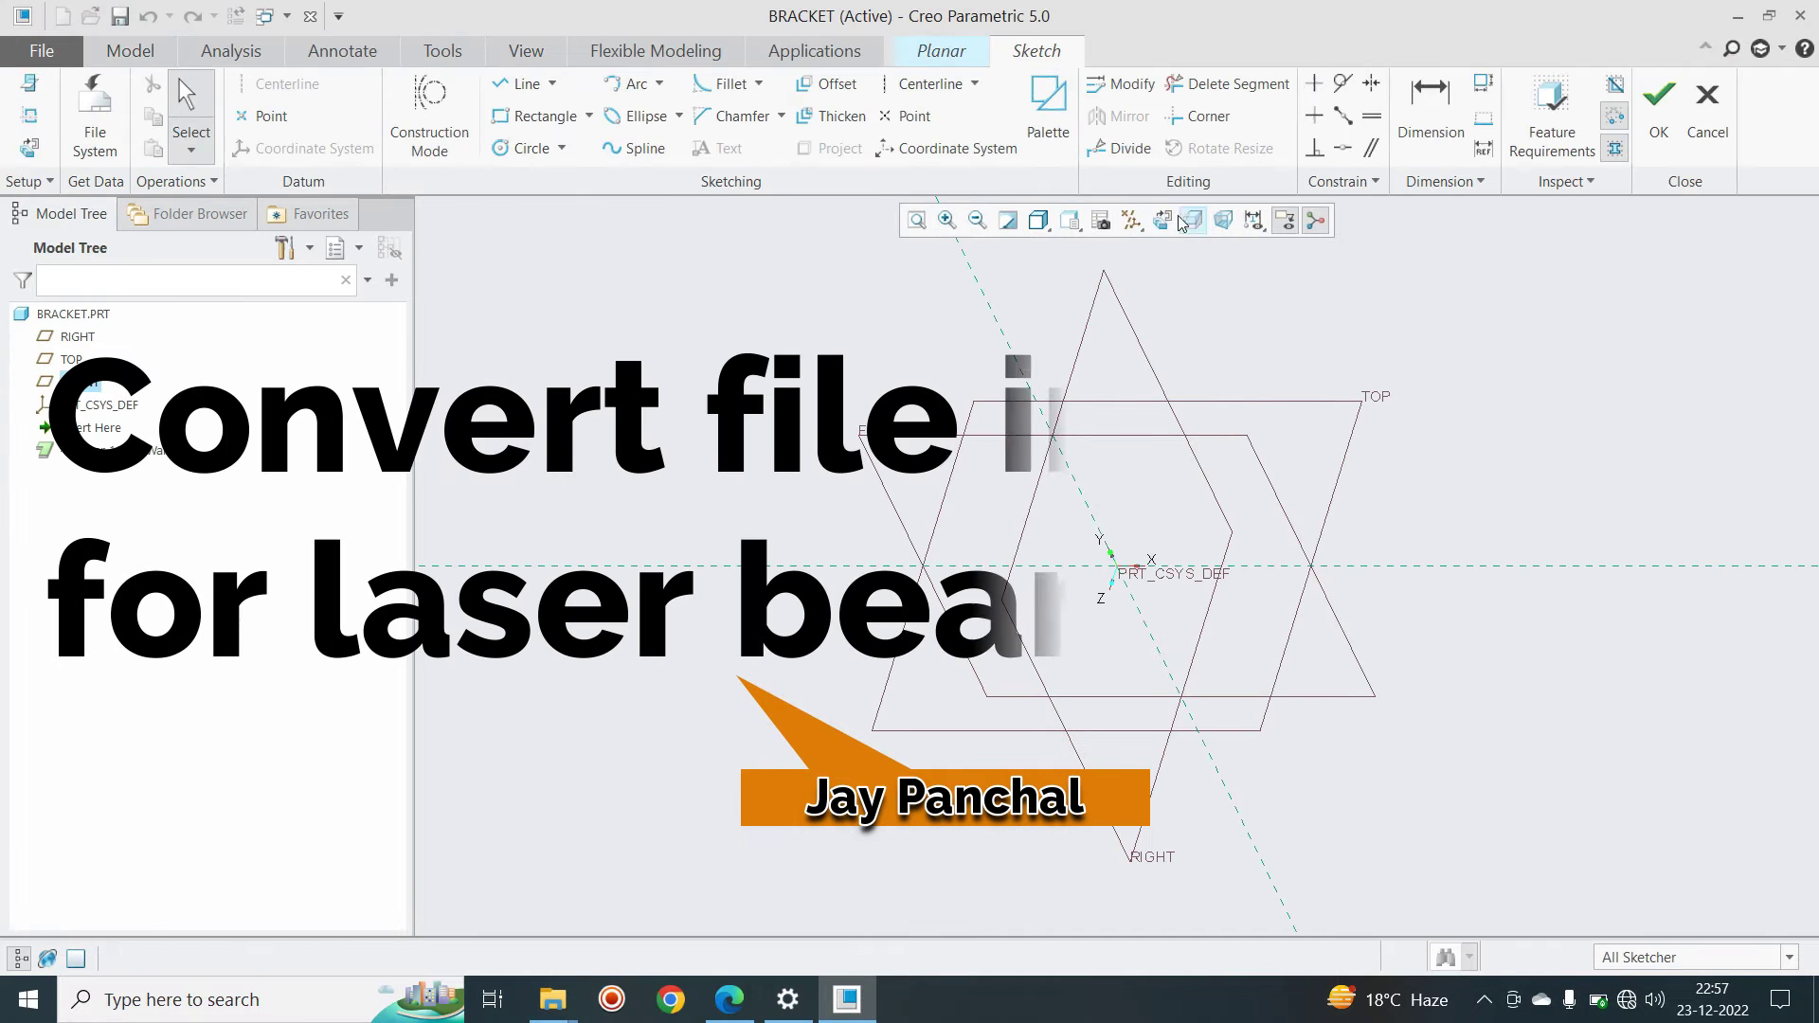
# Create the planar wall on FRONT from a centre rectangle at the origin
pyautogui.click(588, 116)
pyautogui.click(577, 190)
pyautogui.click(1116, 565)
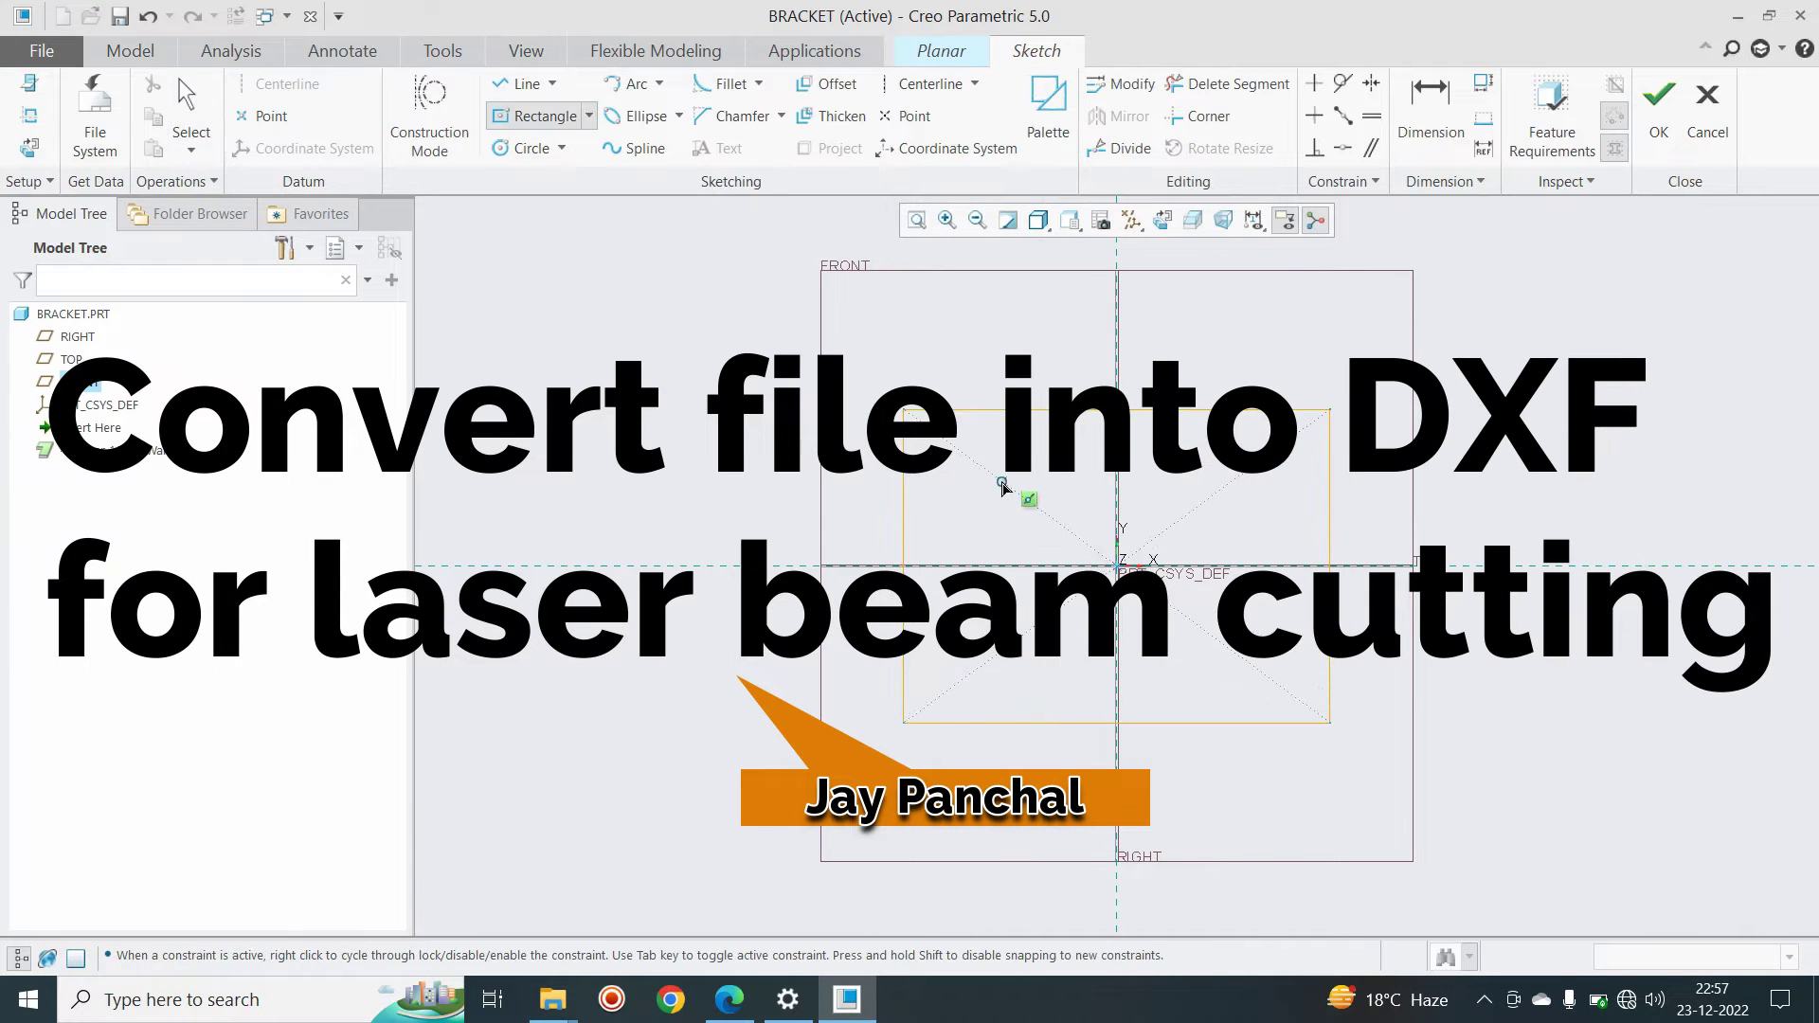
pyautogui.click(1002, 487)
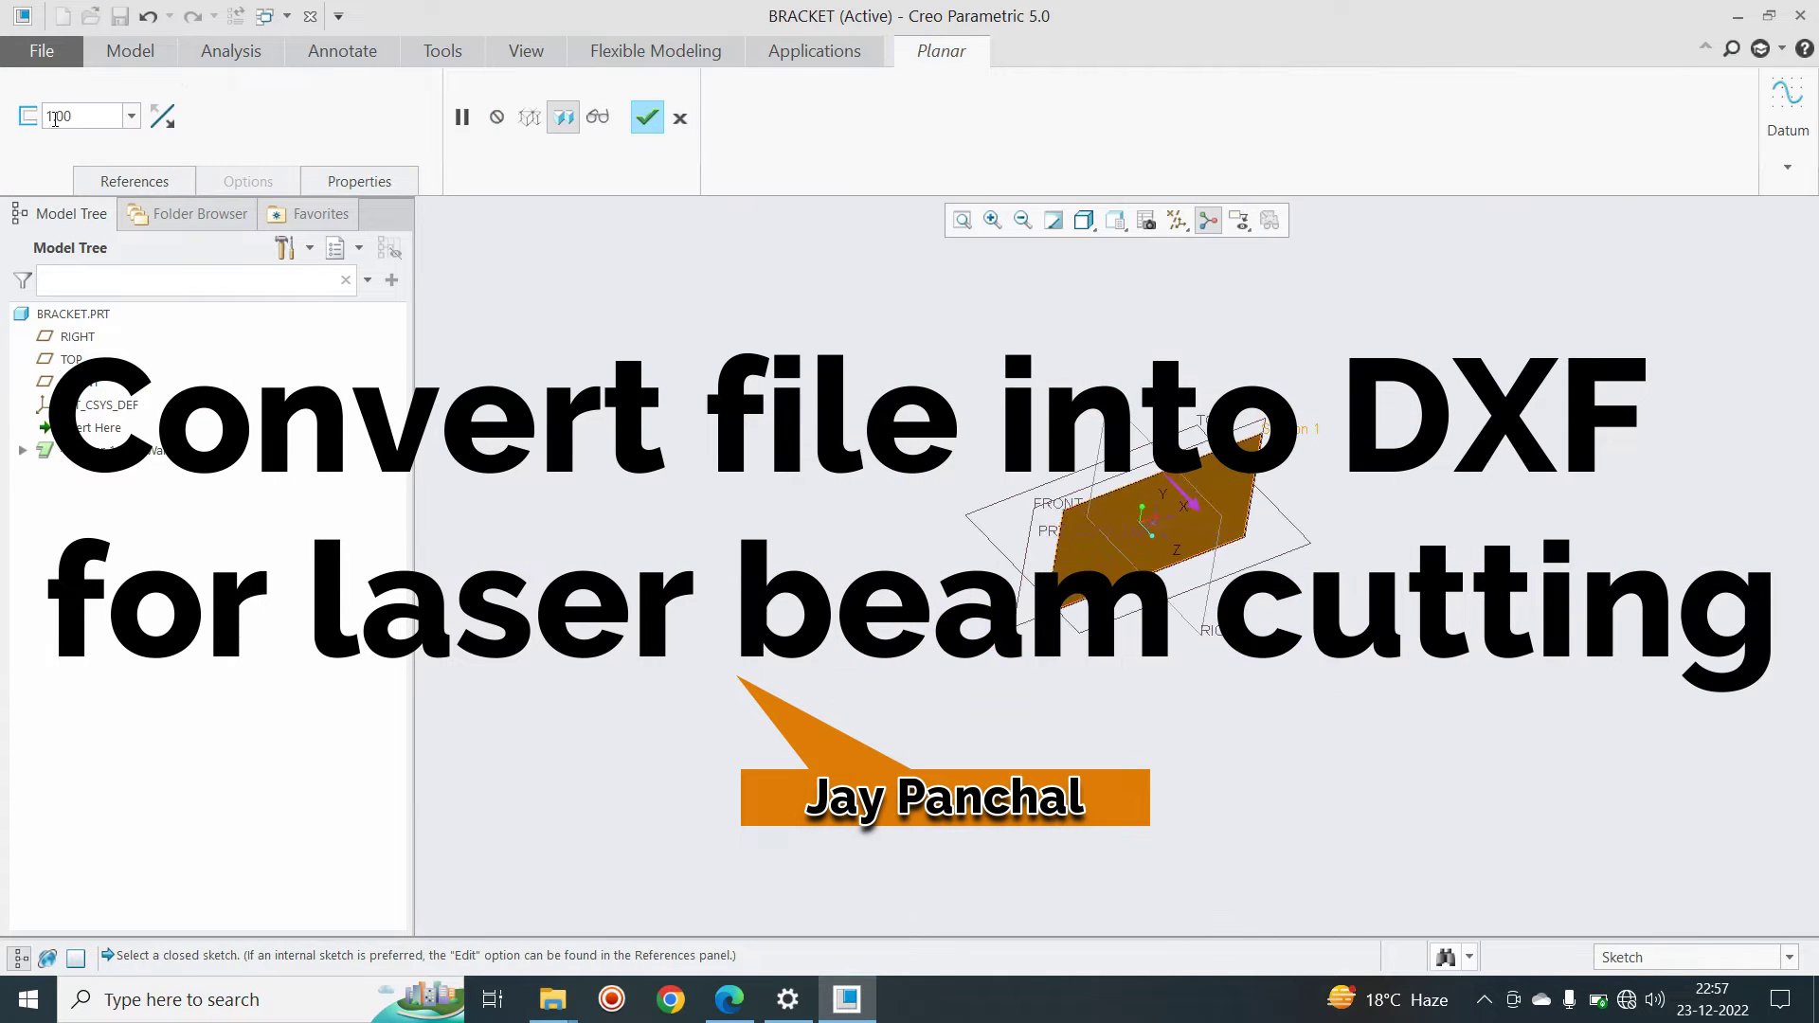
pyautogui.middleClick(1056, 554)
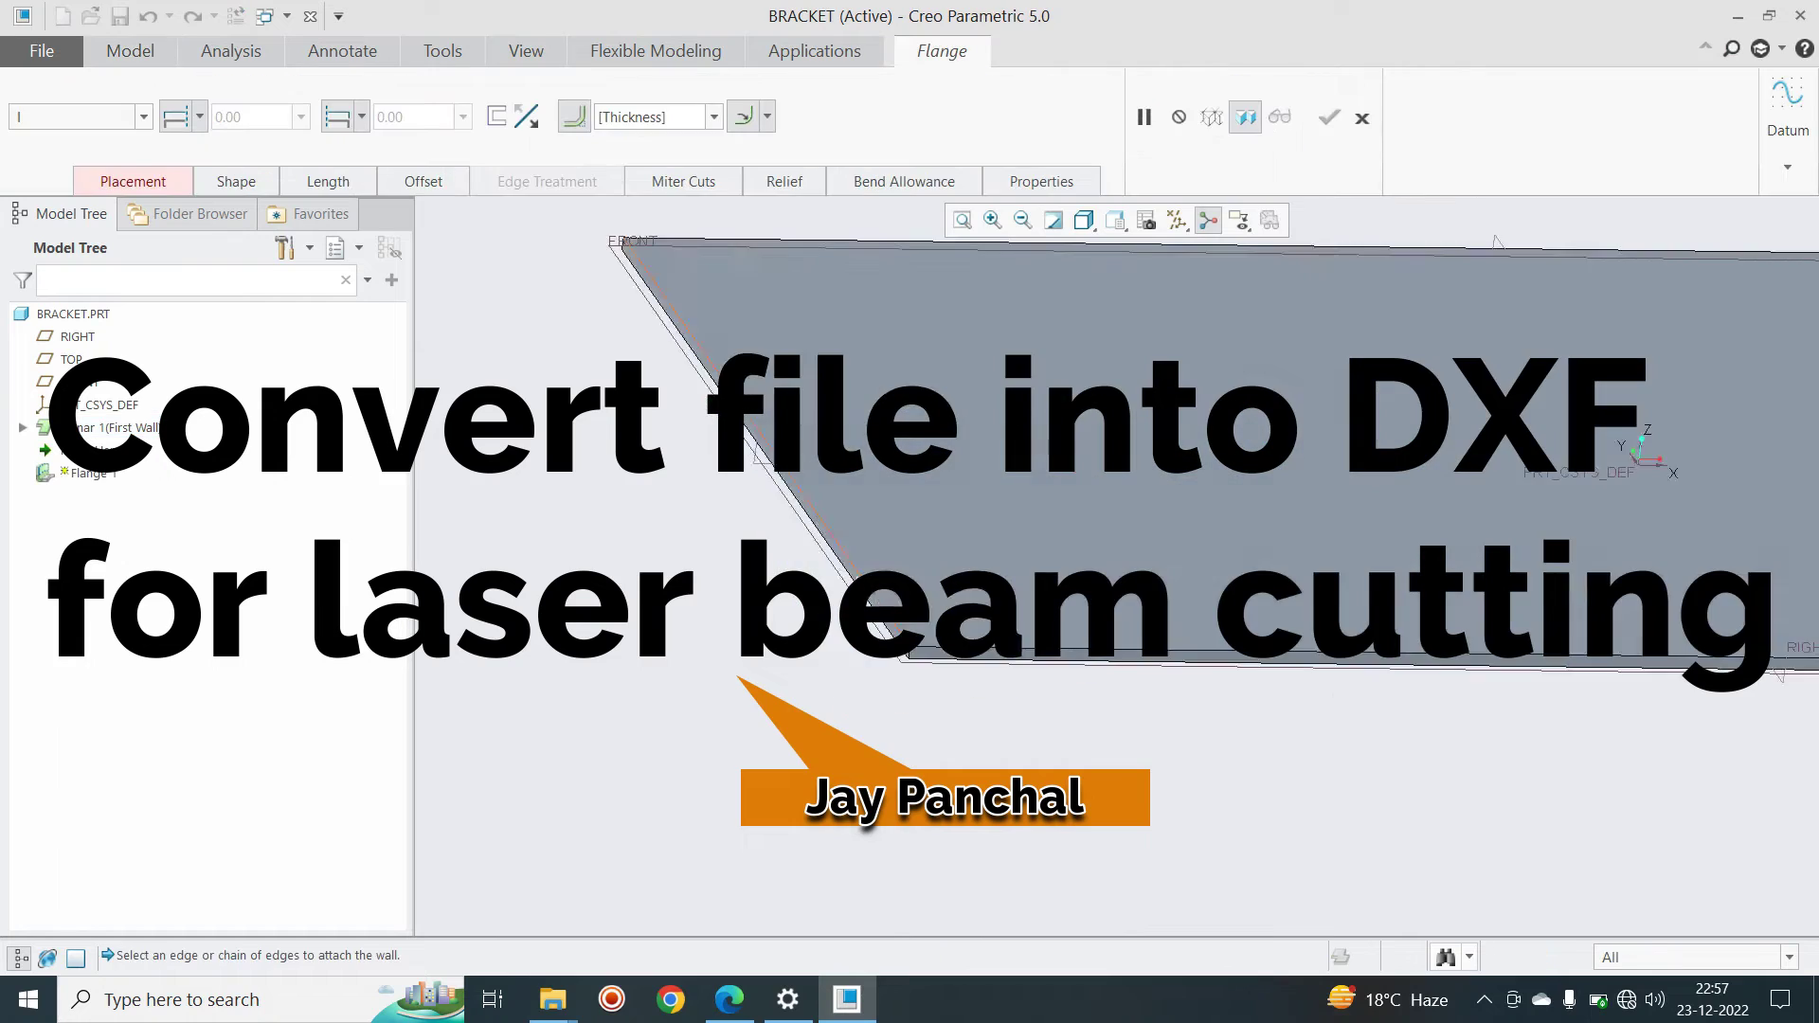
# Add the flange on the wall edge and sketch circles for the holes
pyautogui.scroll(-5, 927, 661)
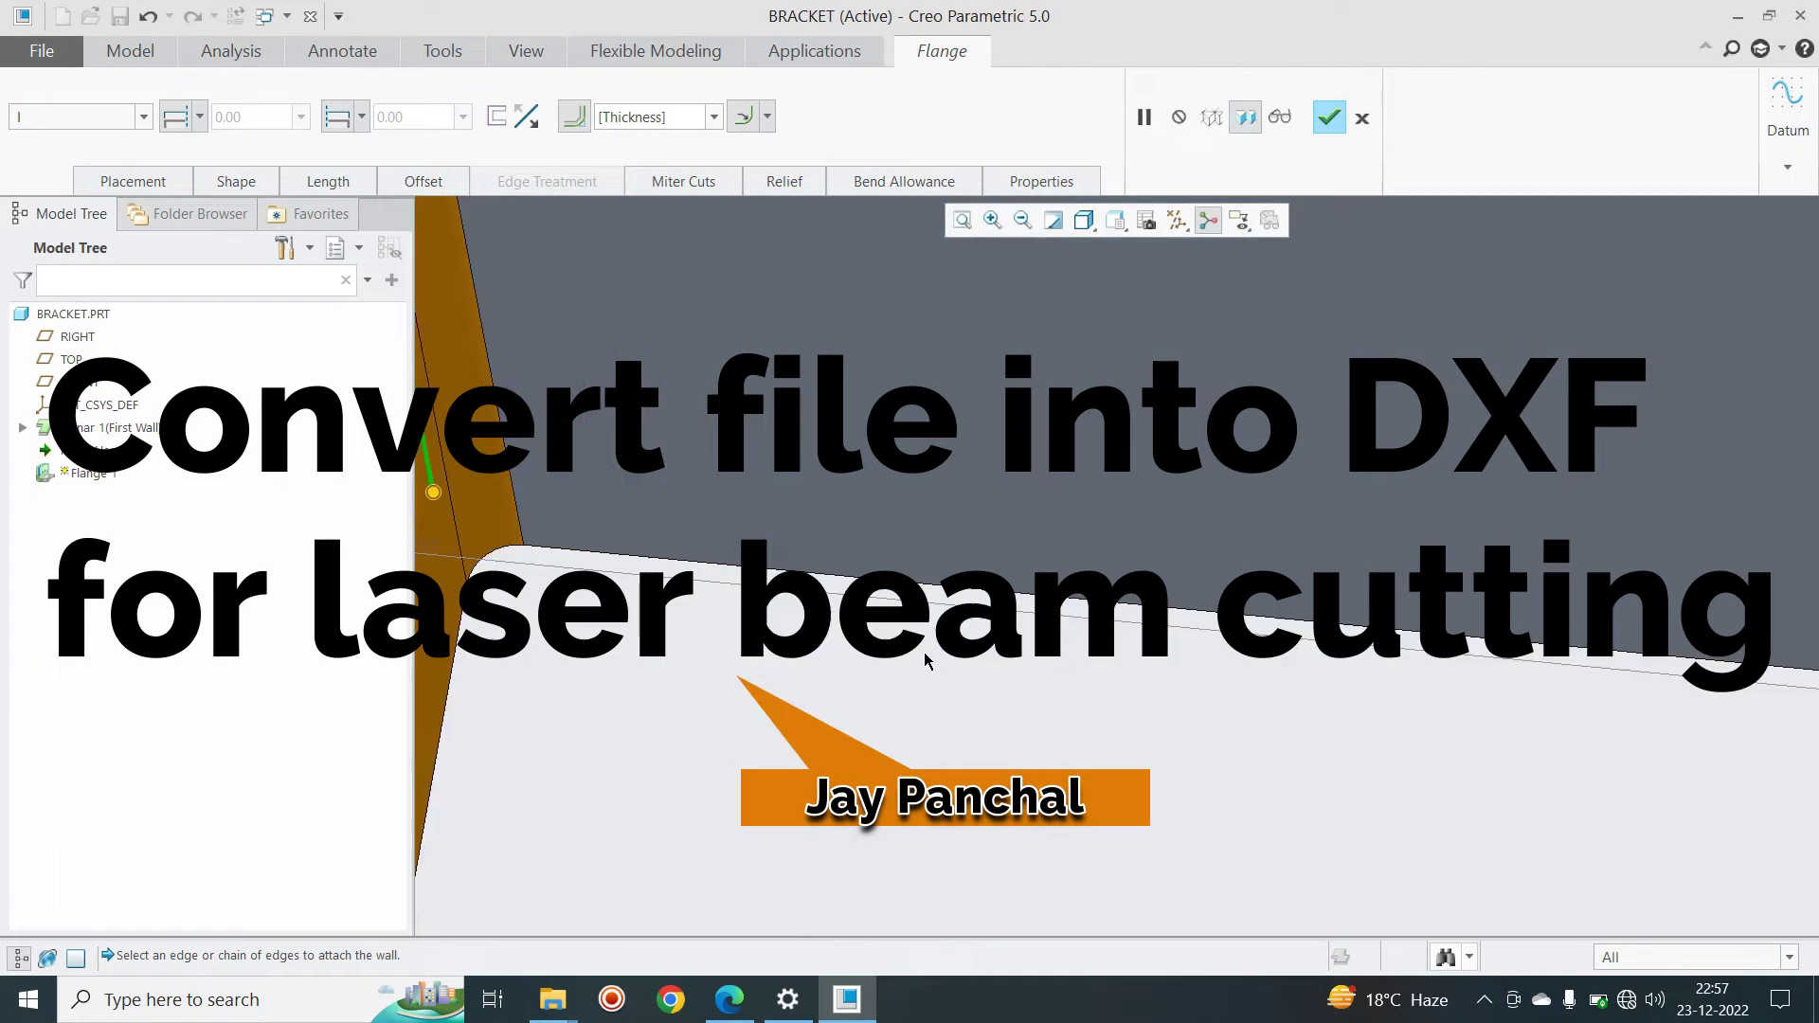
pyautogui.click(132, 181)
pyautogui.scroll(5, 927, 660)
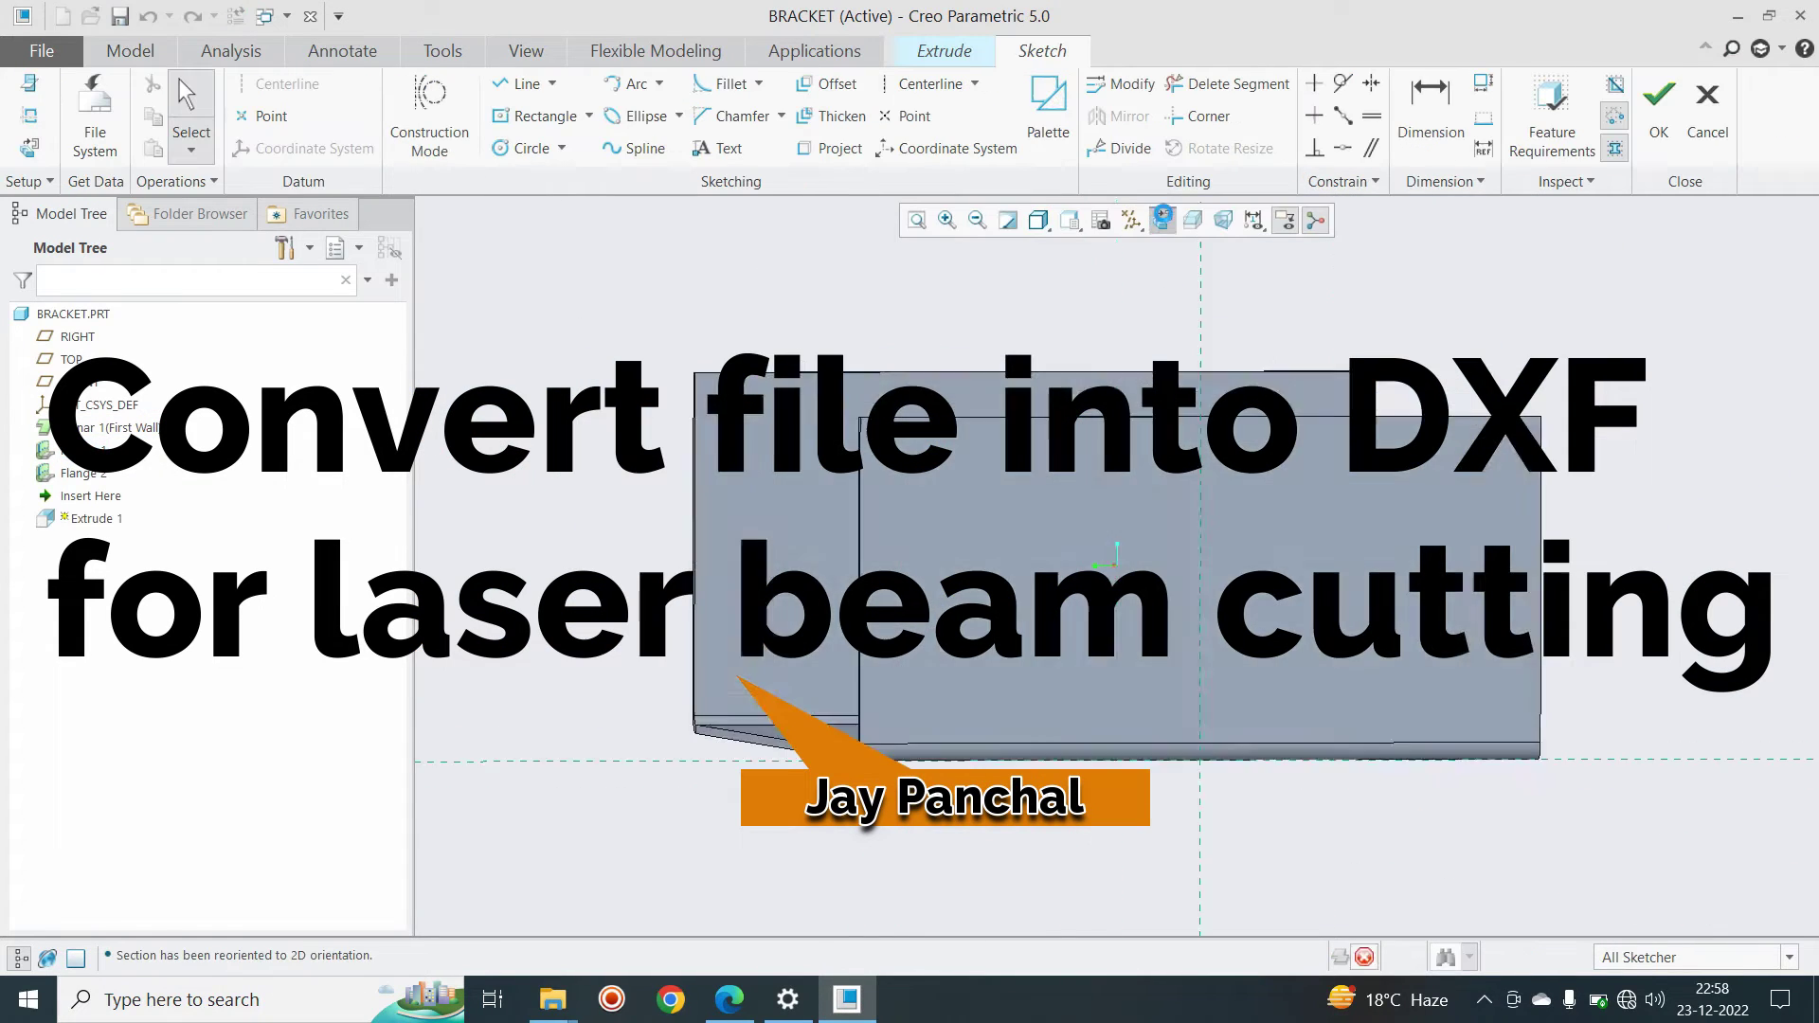
pyautogui.click(531, 148)
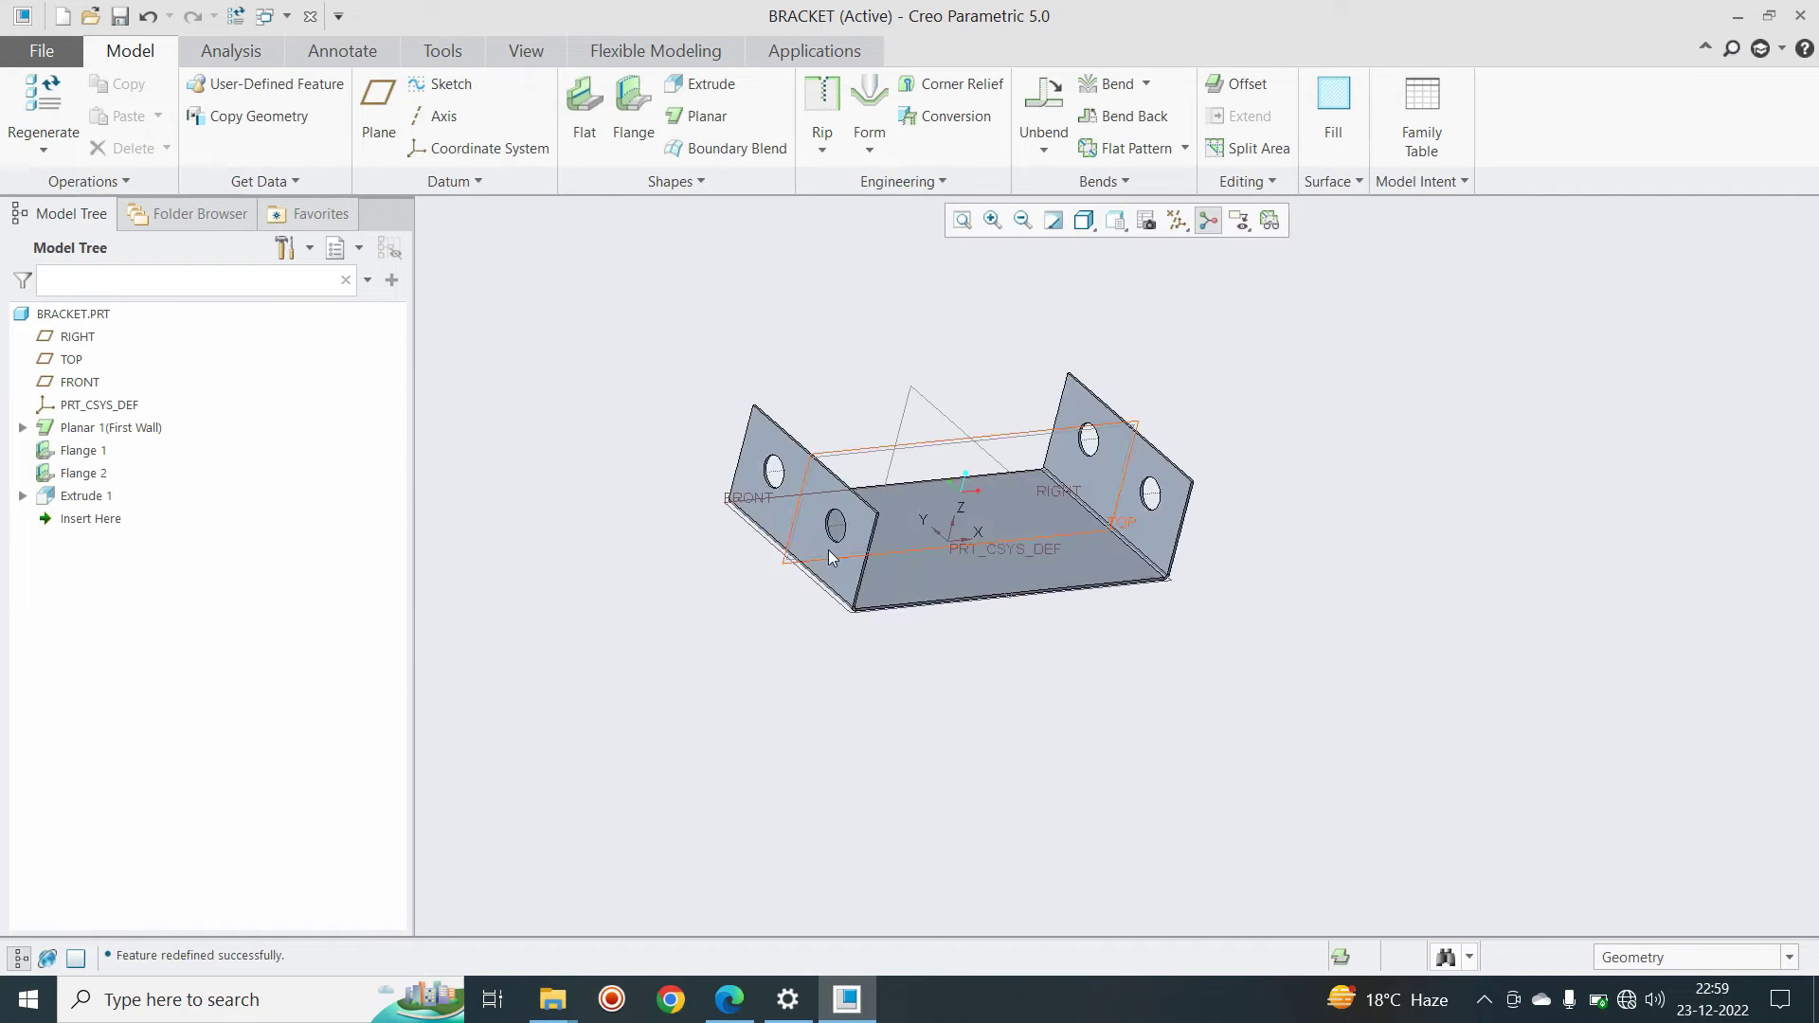
# Round the flange corner edges with 20 mm rounds
pyautogui.click(897, 181)
pyautogui.click(876, 238)
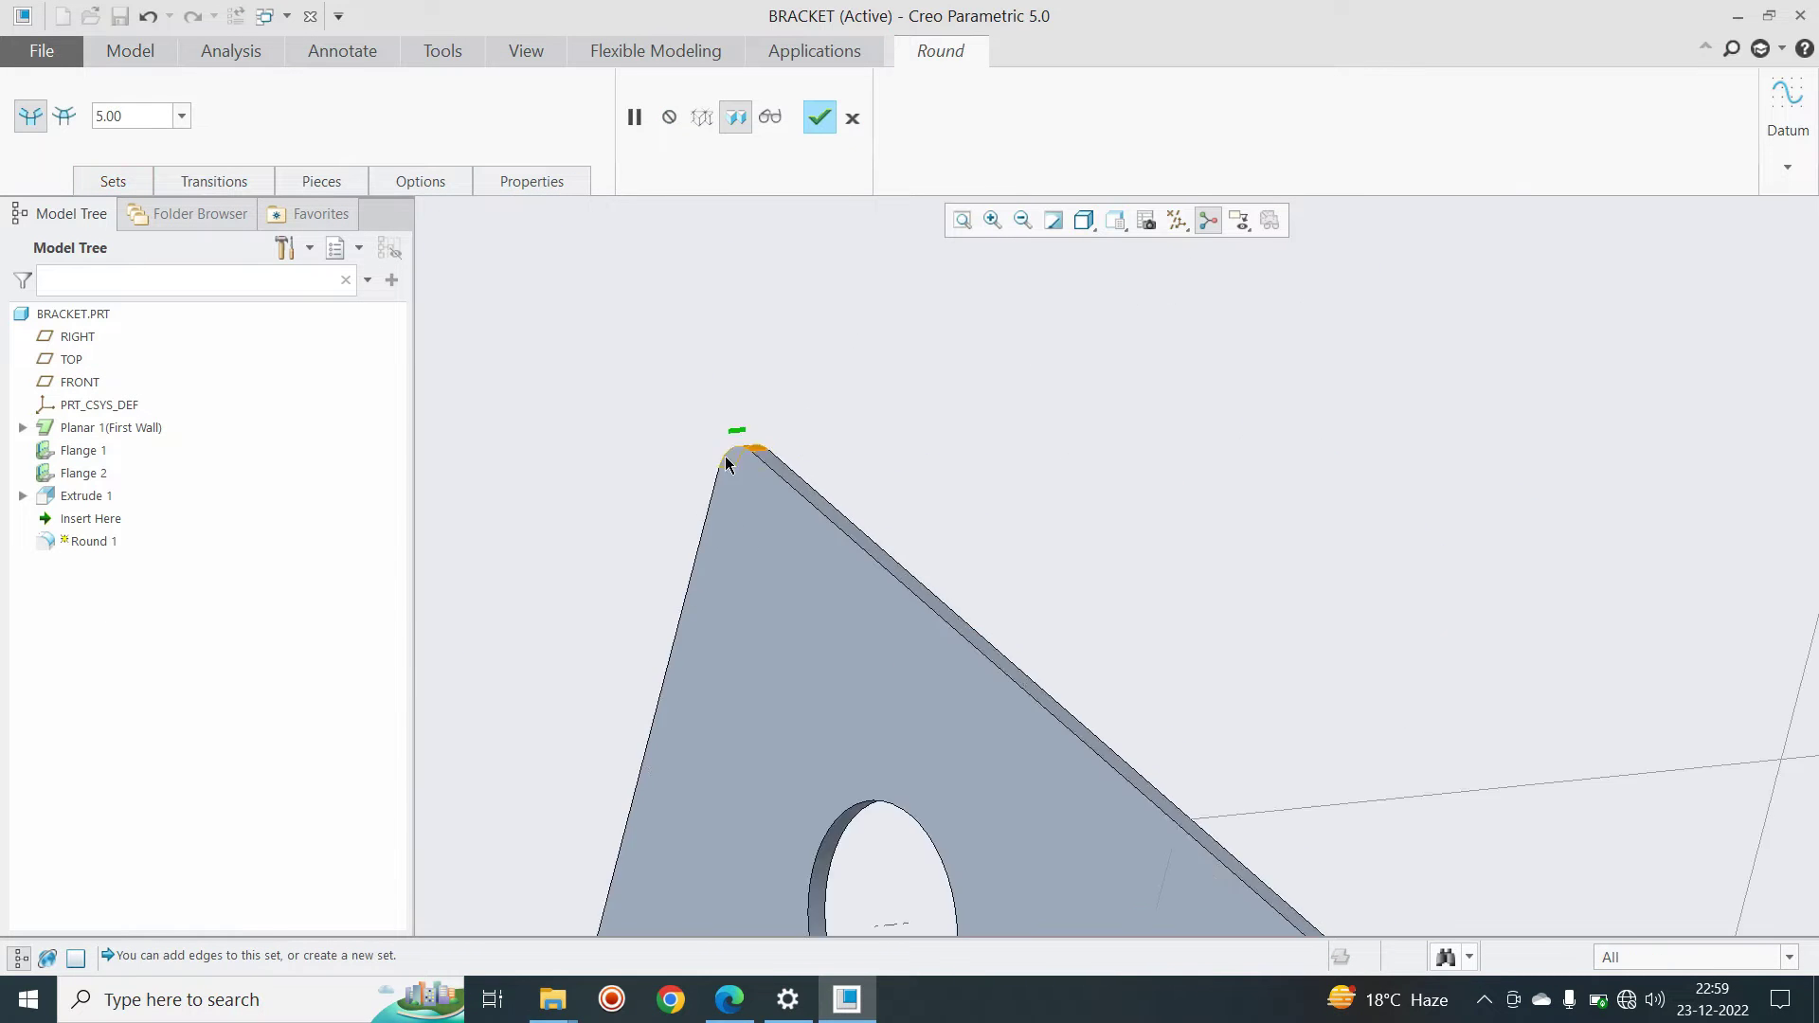
pyautogui.scroll(2, 877, 418)
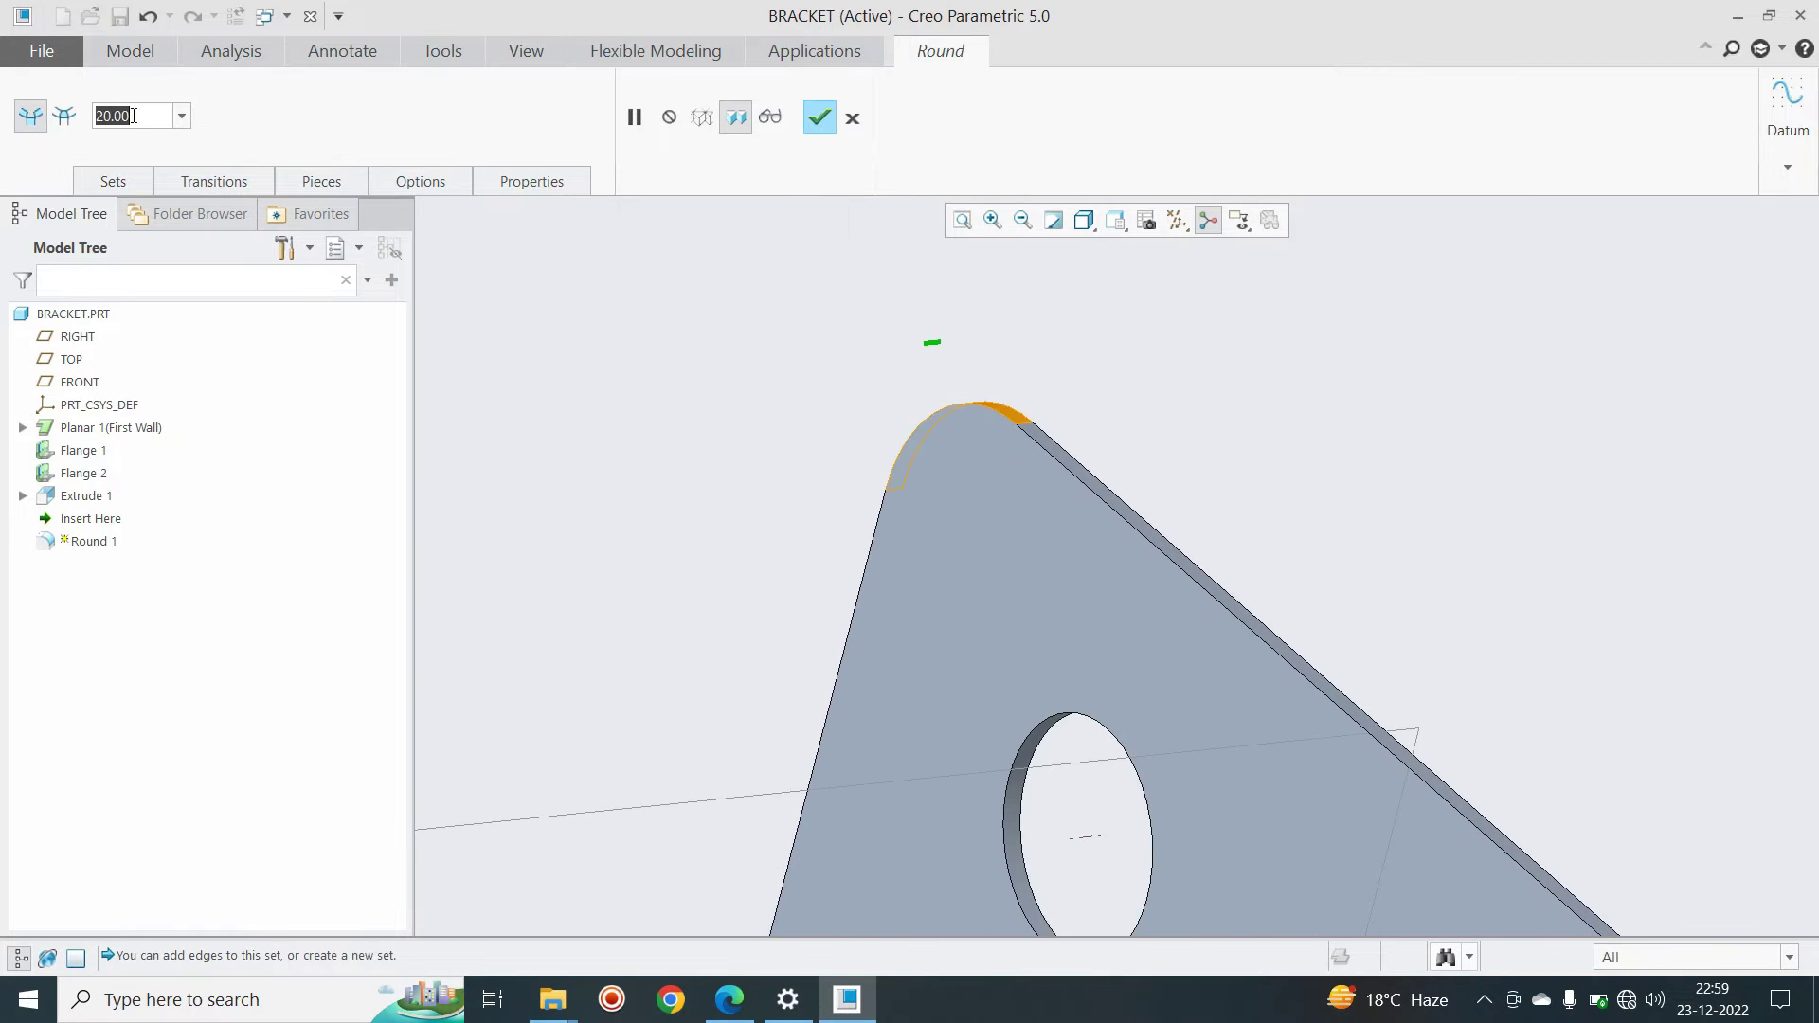
pyautogui.scroll(-5, 885, 499)
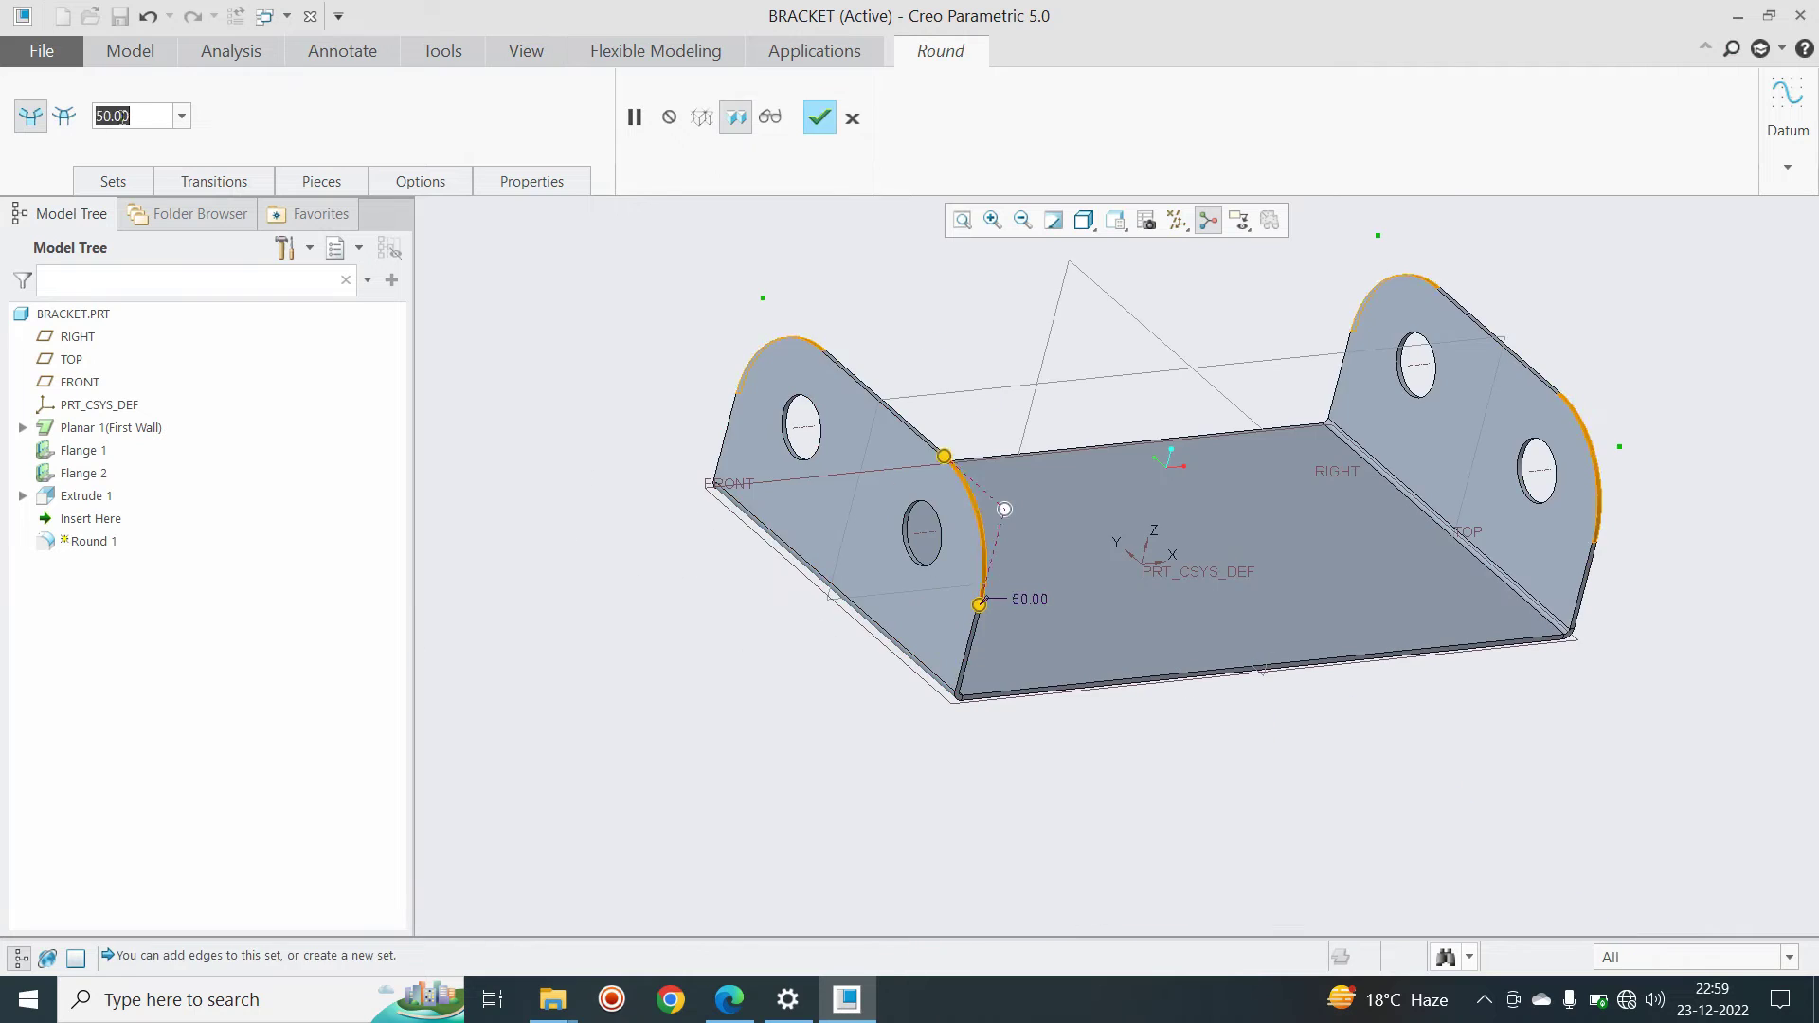
pyautogui.middleClick(816, 533)
pyautogui.moveTo(816, 532); pyautogui.dragTo(997, 591, button='middle')
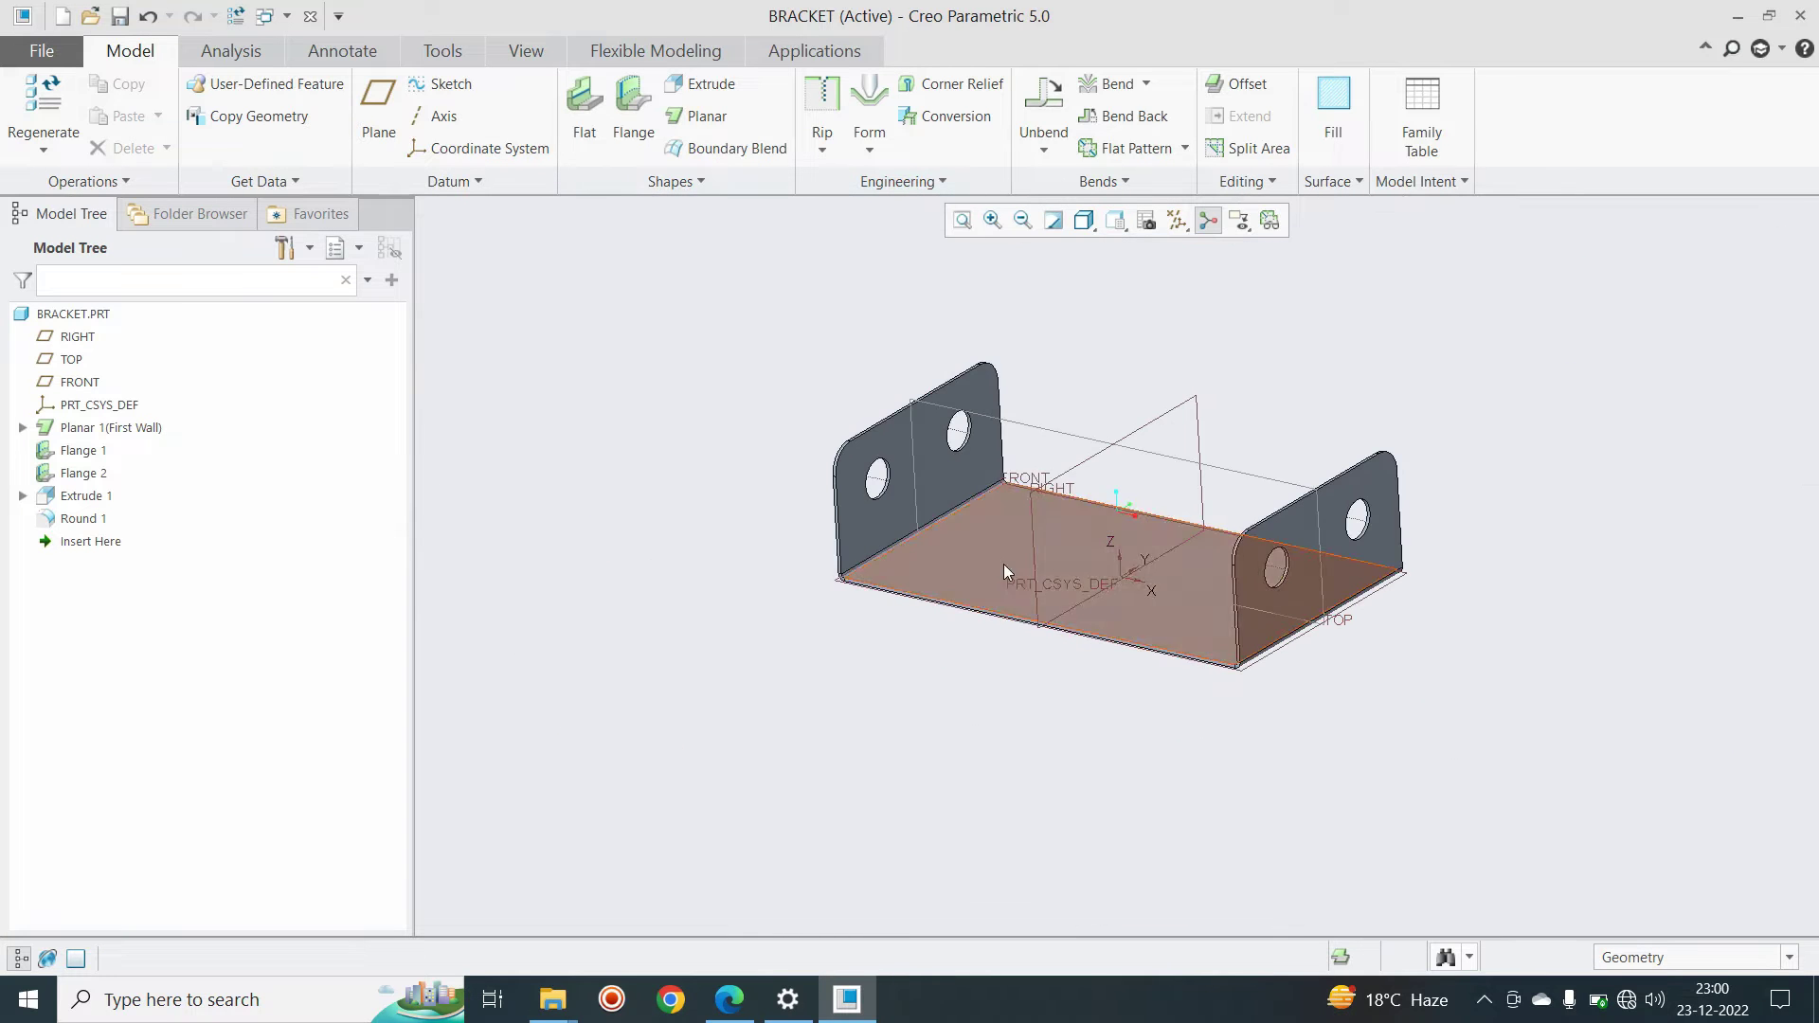
# Add the Unbend, Extrude 2 and Bend Back features from the shape features
pyautogui.click(674, 181)
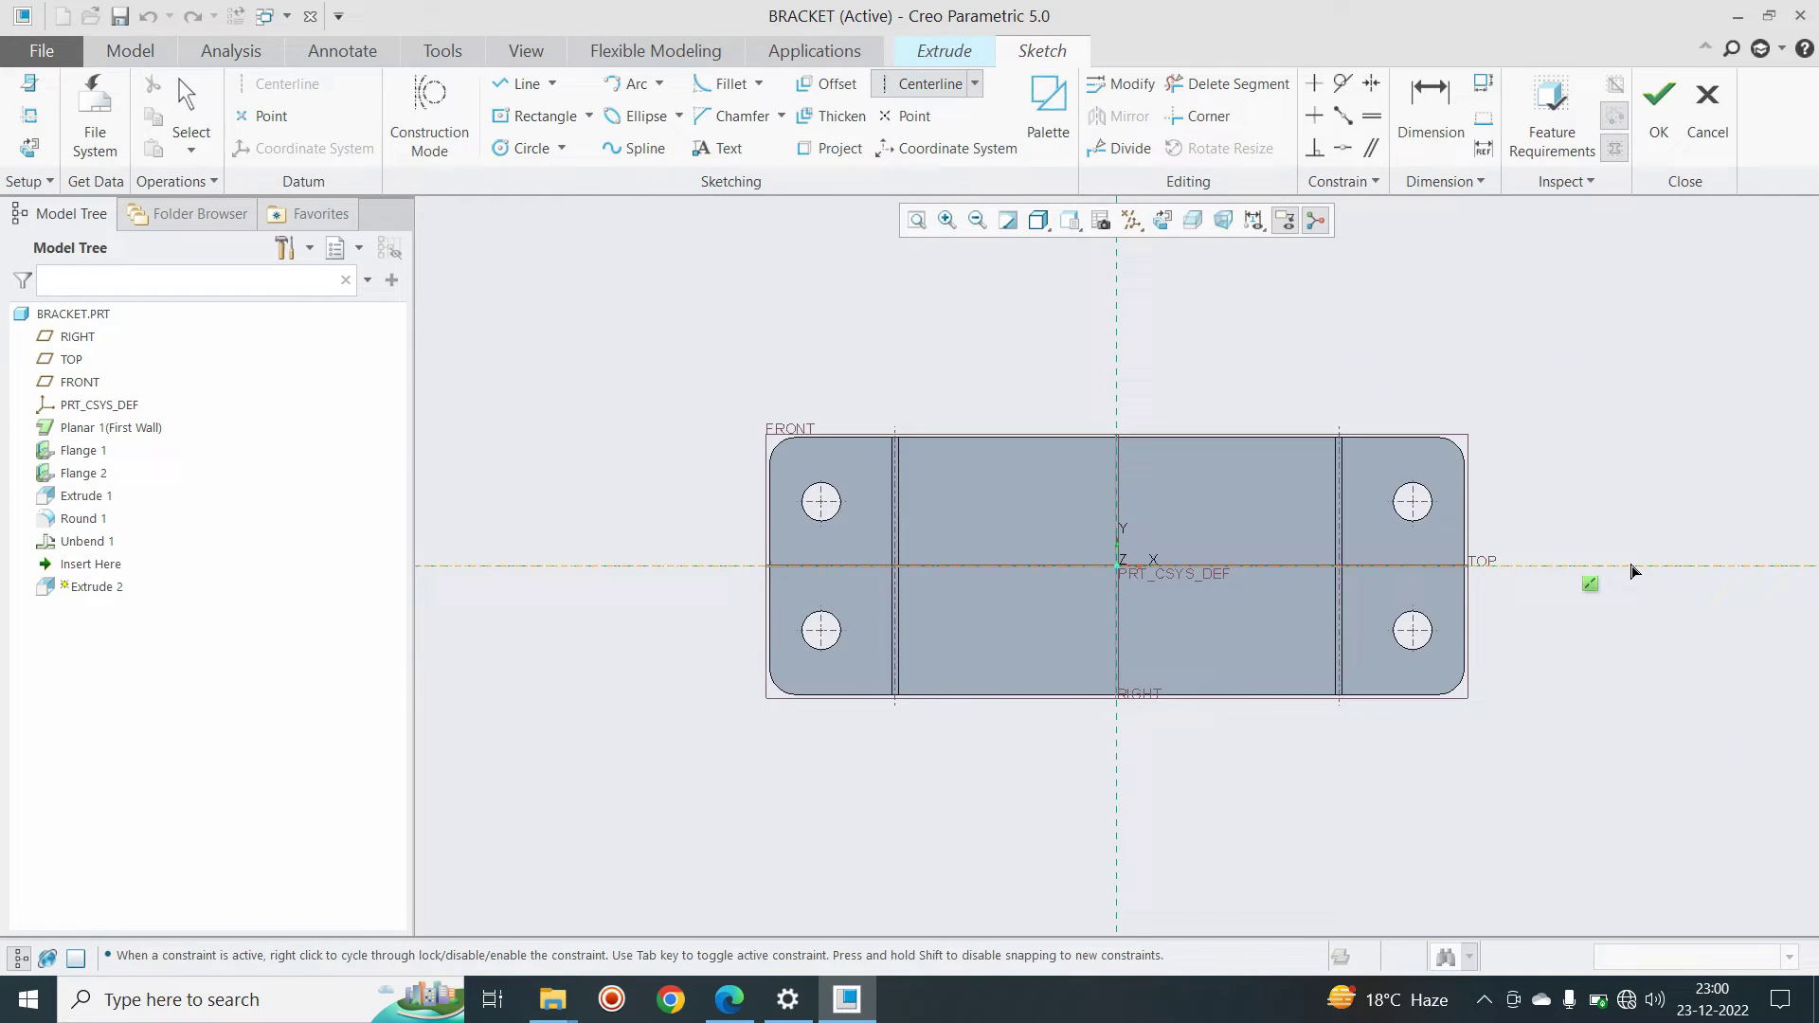
pyautogui.middleClick(1631, 570)
pyautogui.scroll(3, 1039, 609)
pyautogui.scroll(-3, 1031, 373)
pyautogui.scroll(2, 1032, 610)
pyautogui.scroll(-4, 1032, 610)
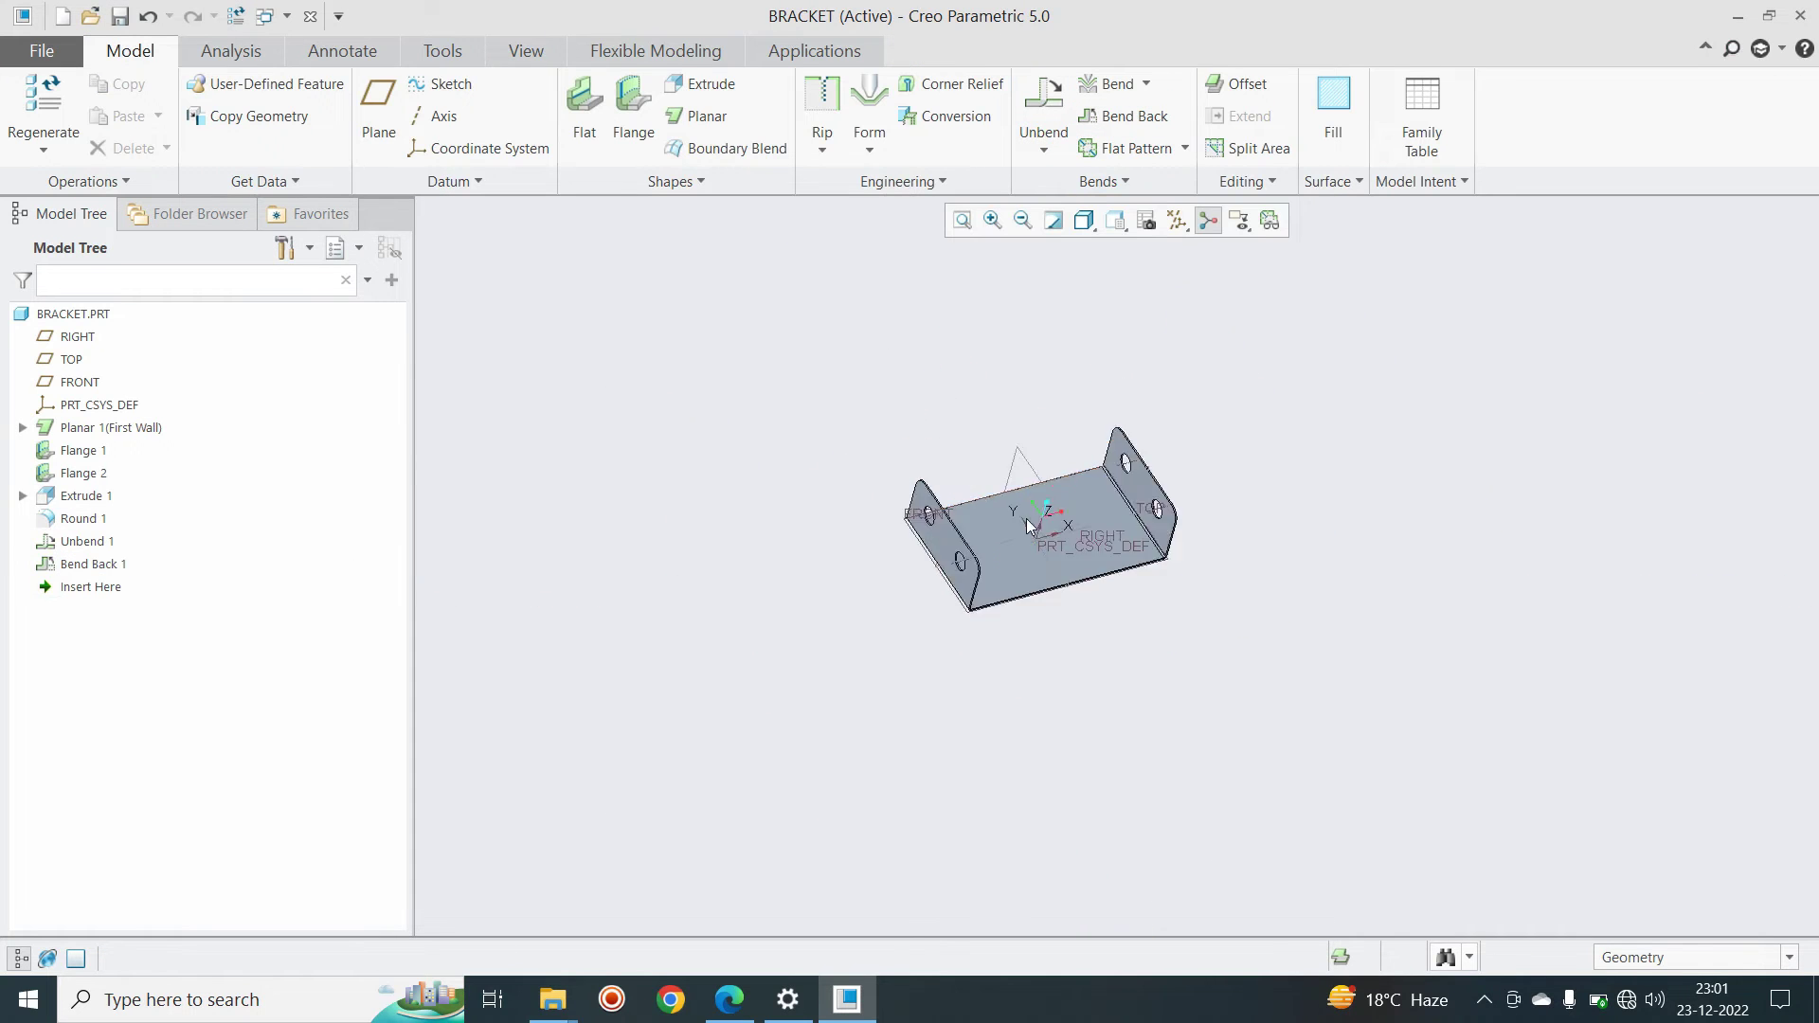
pyautogui.scroll(-4, 1023, 507)
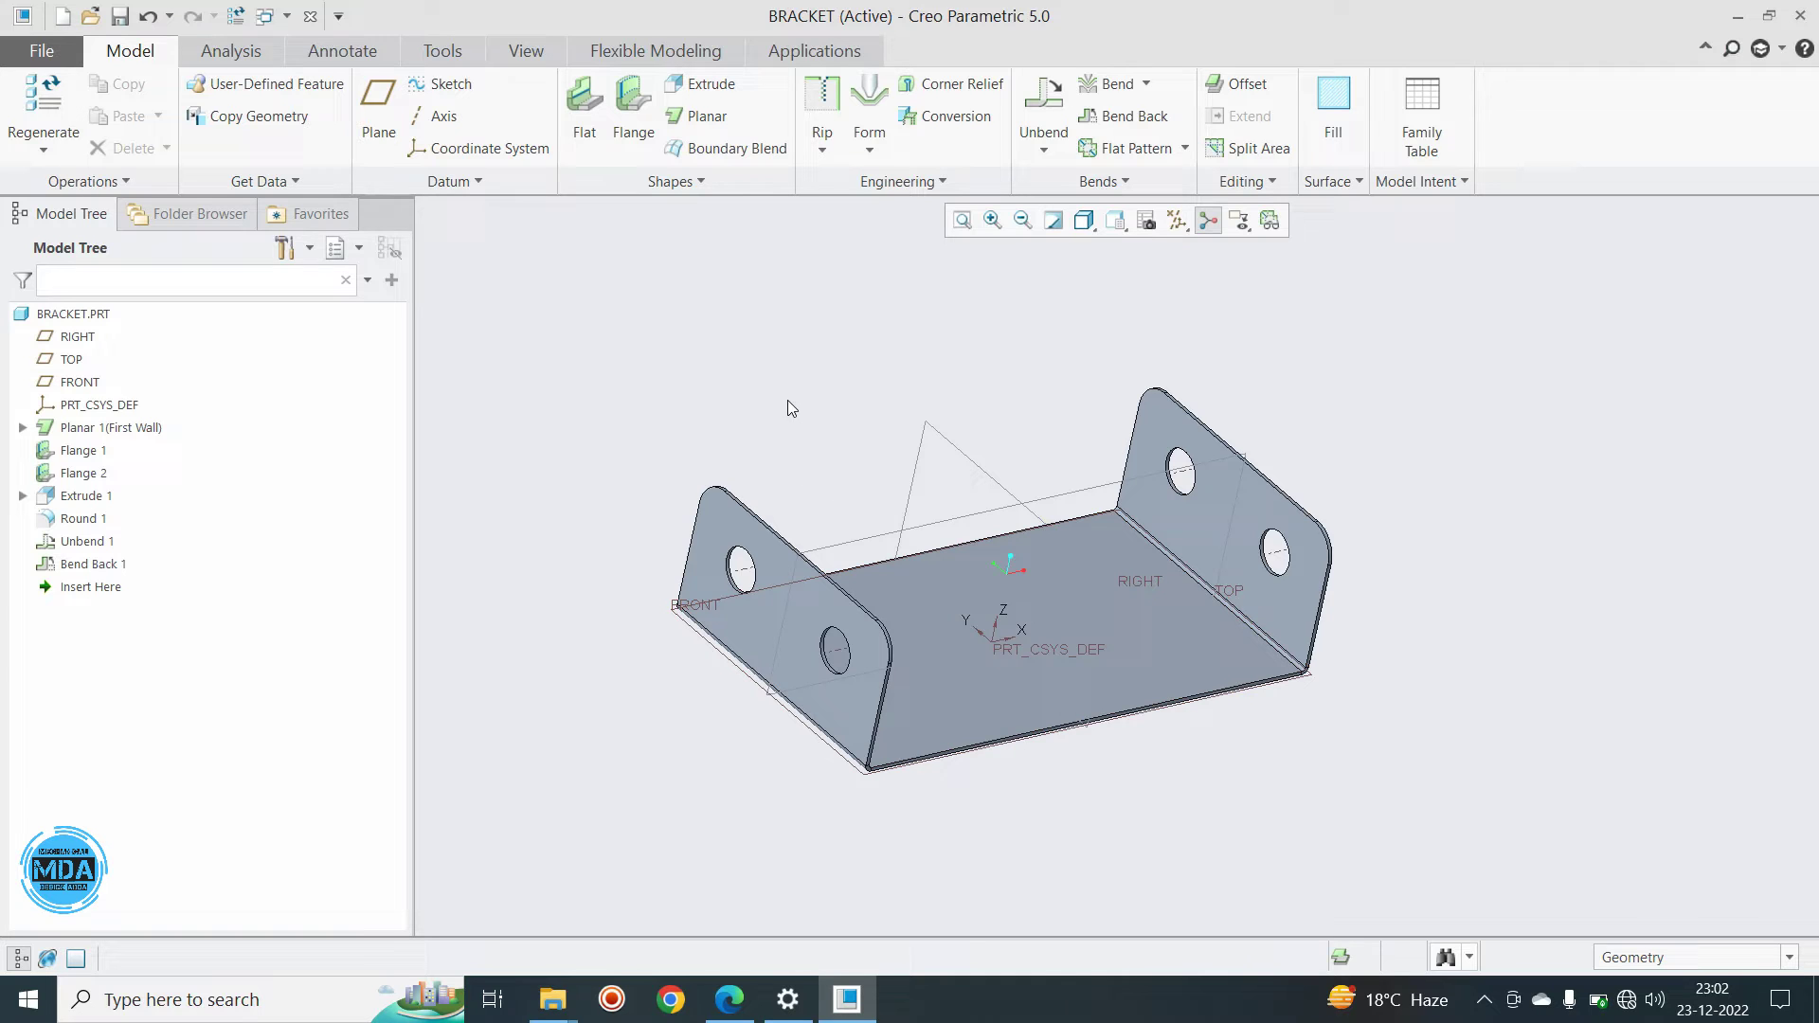
# Open the BRACKET family table and insert a new instance row
pyautogui.click(438, 53)
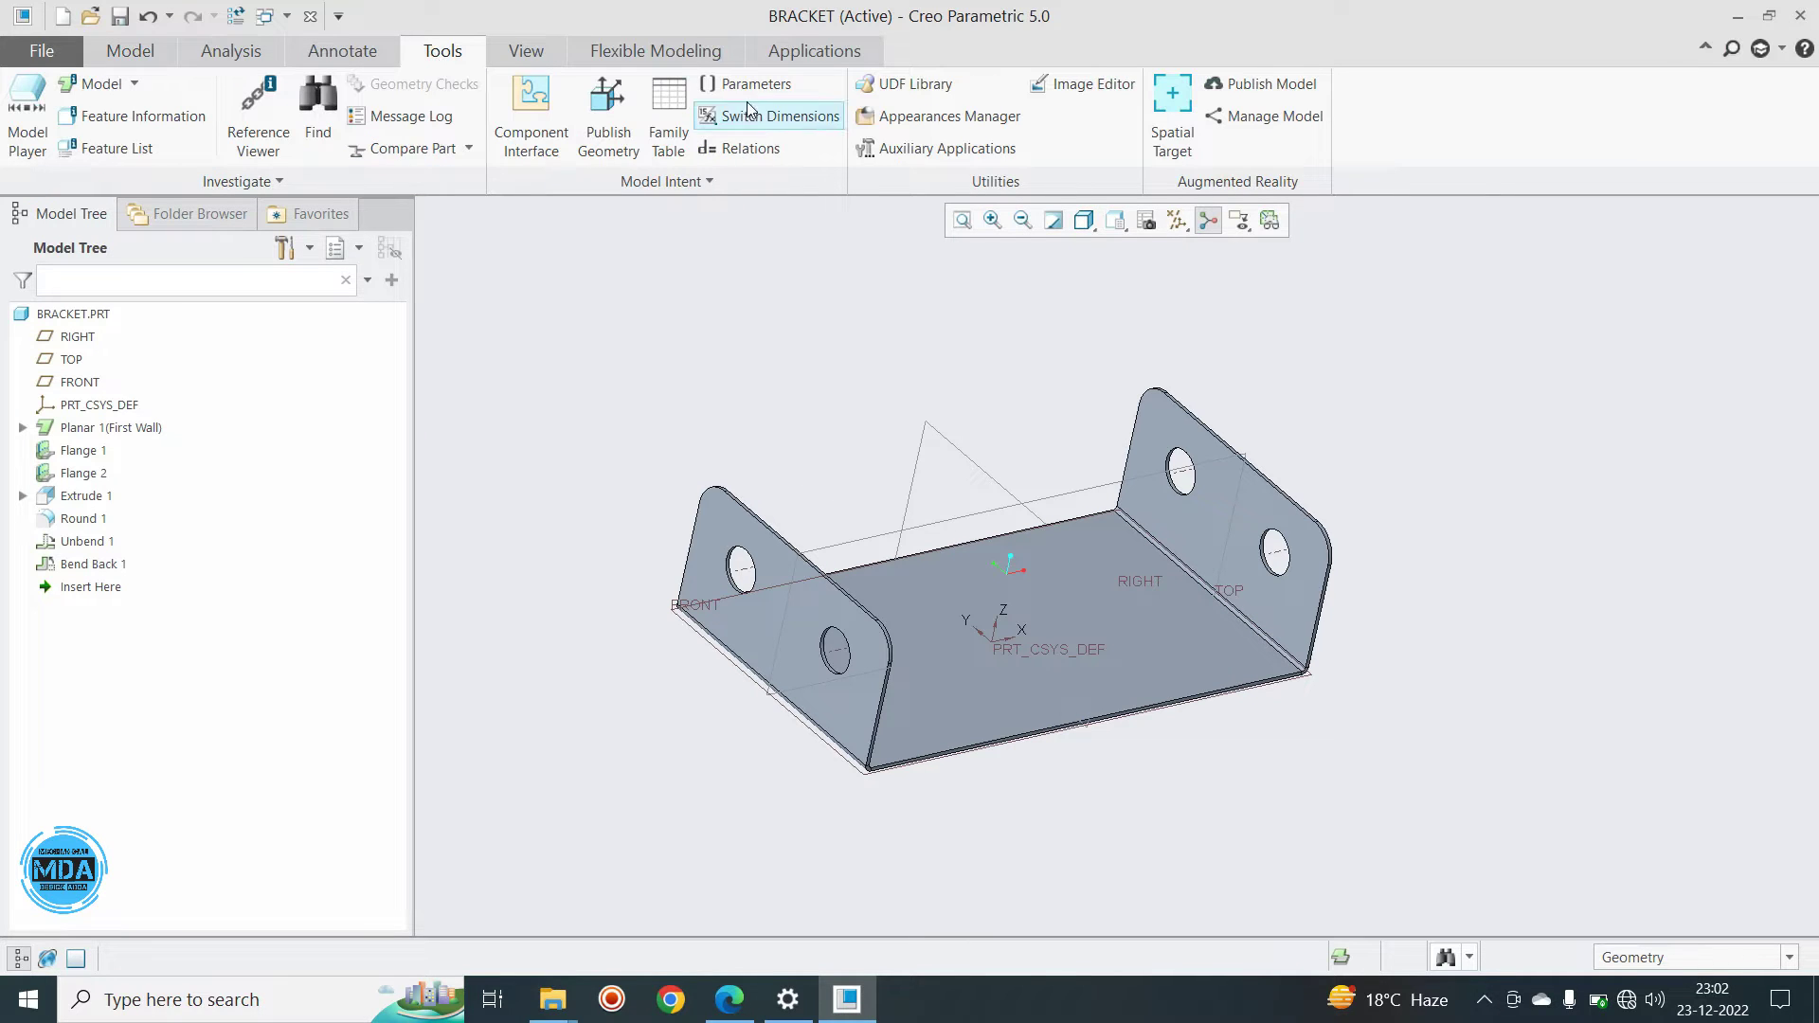
pyautogui.click(668, 111)
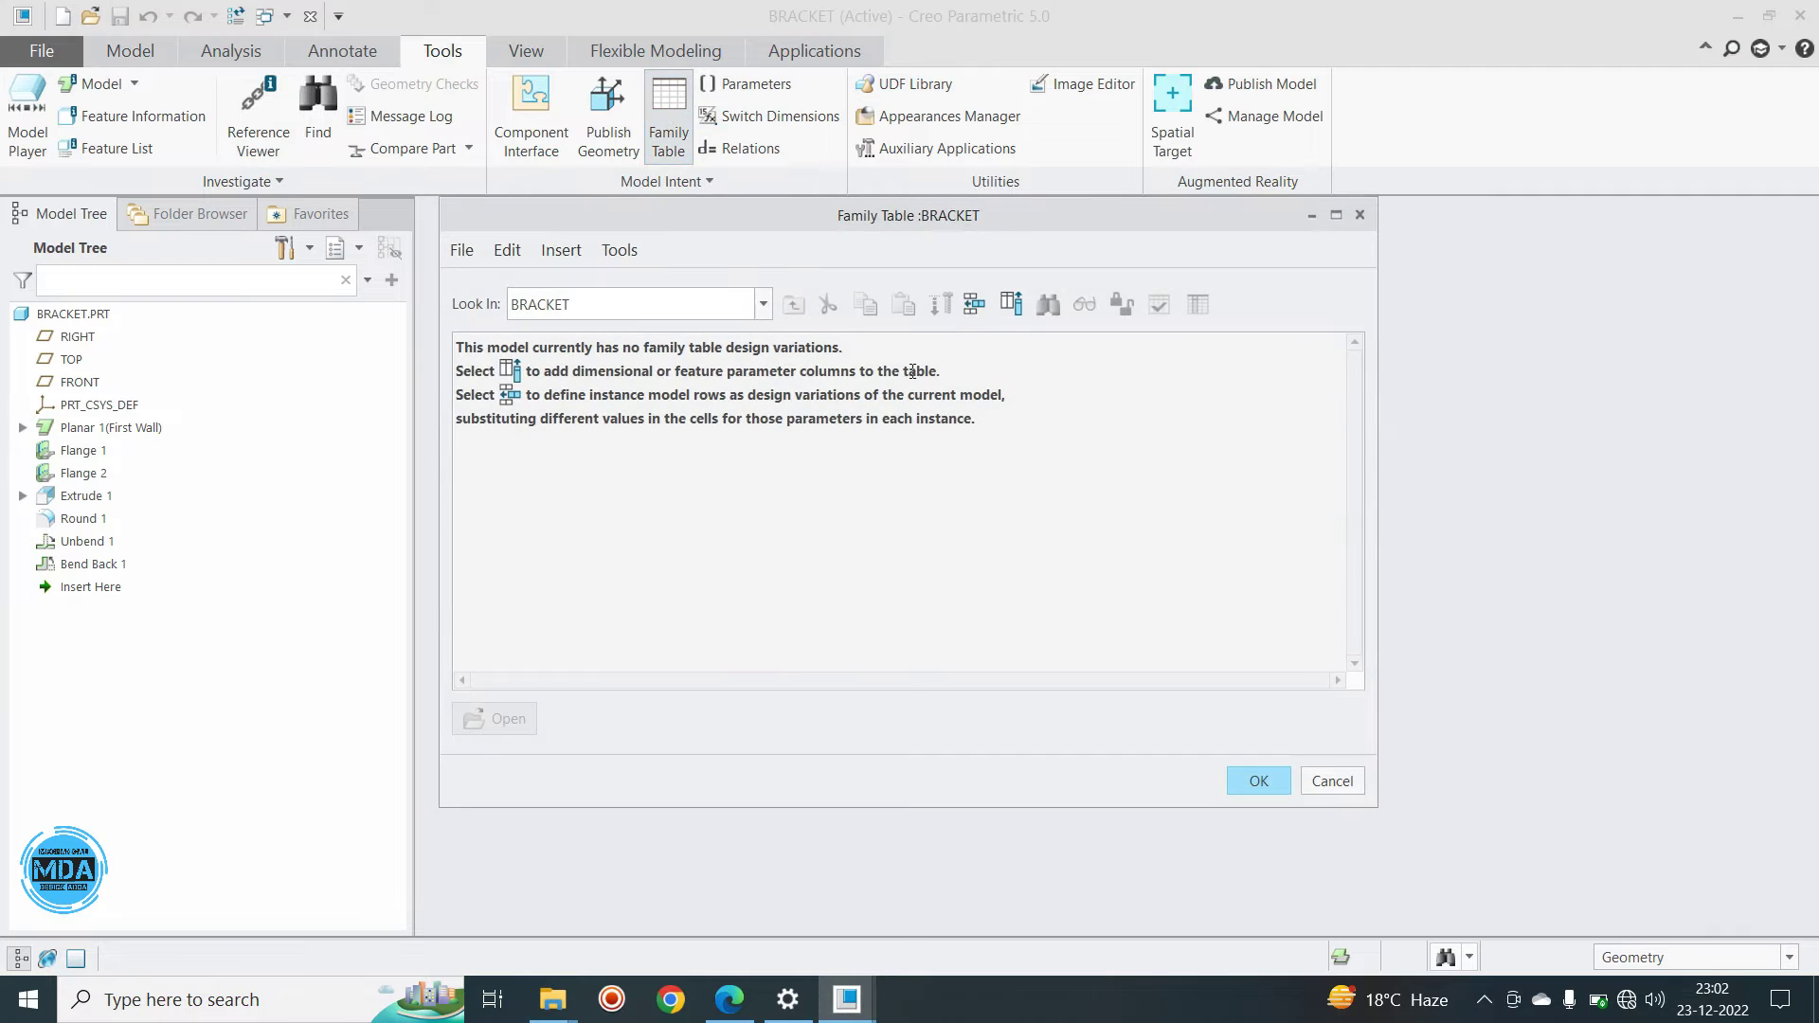
pyautogui.click(971, 303)
pyautogui.moveTo(648, 347); pyautogui.dragTo(772, 330)
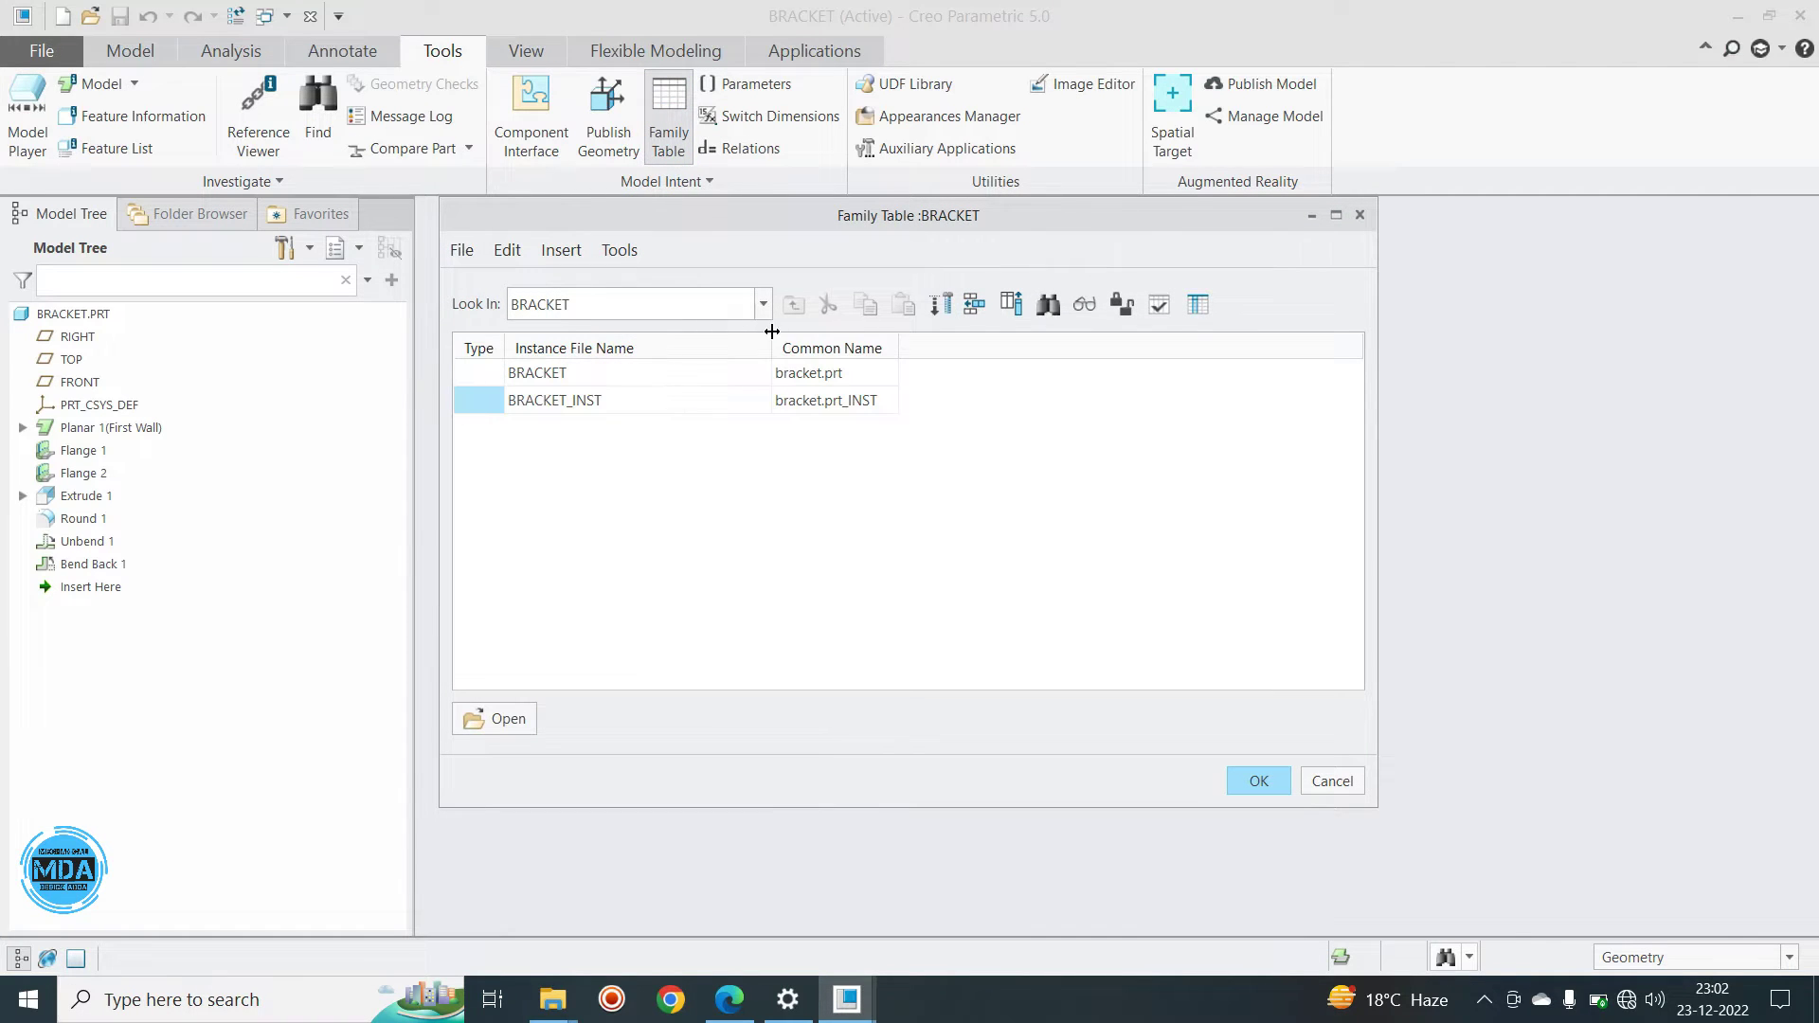
# Rename the instance to BRACKET_FL with common name bracket.prt_FL, then show Family Items
pyautogui.click(613, 399)
pyautogui.click(616, 399)
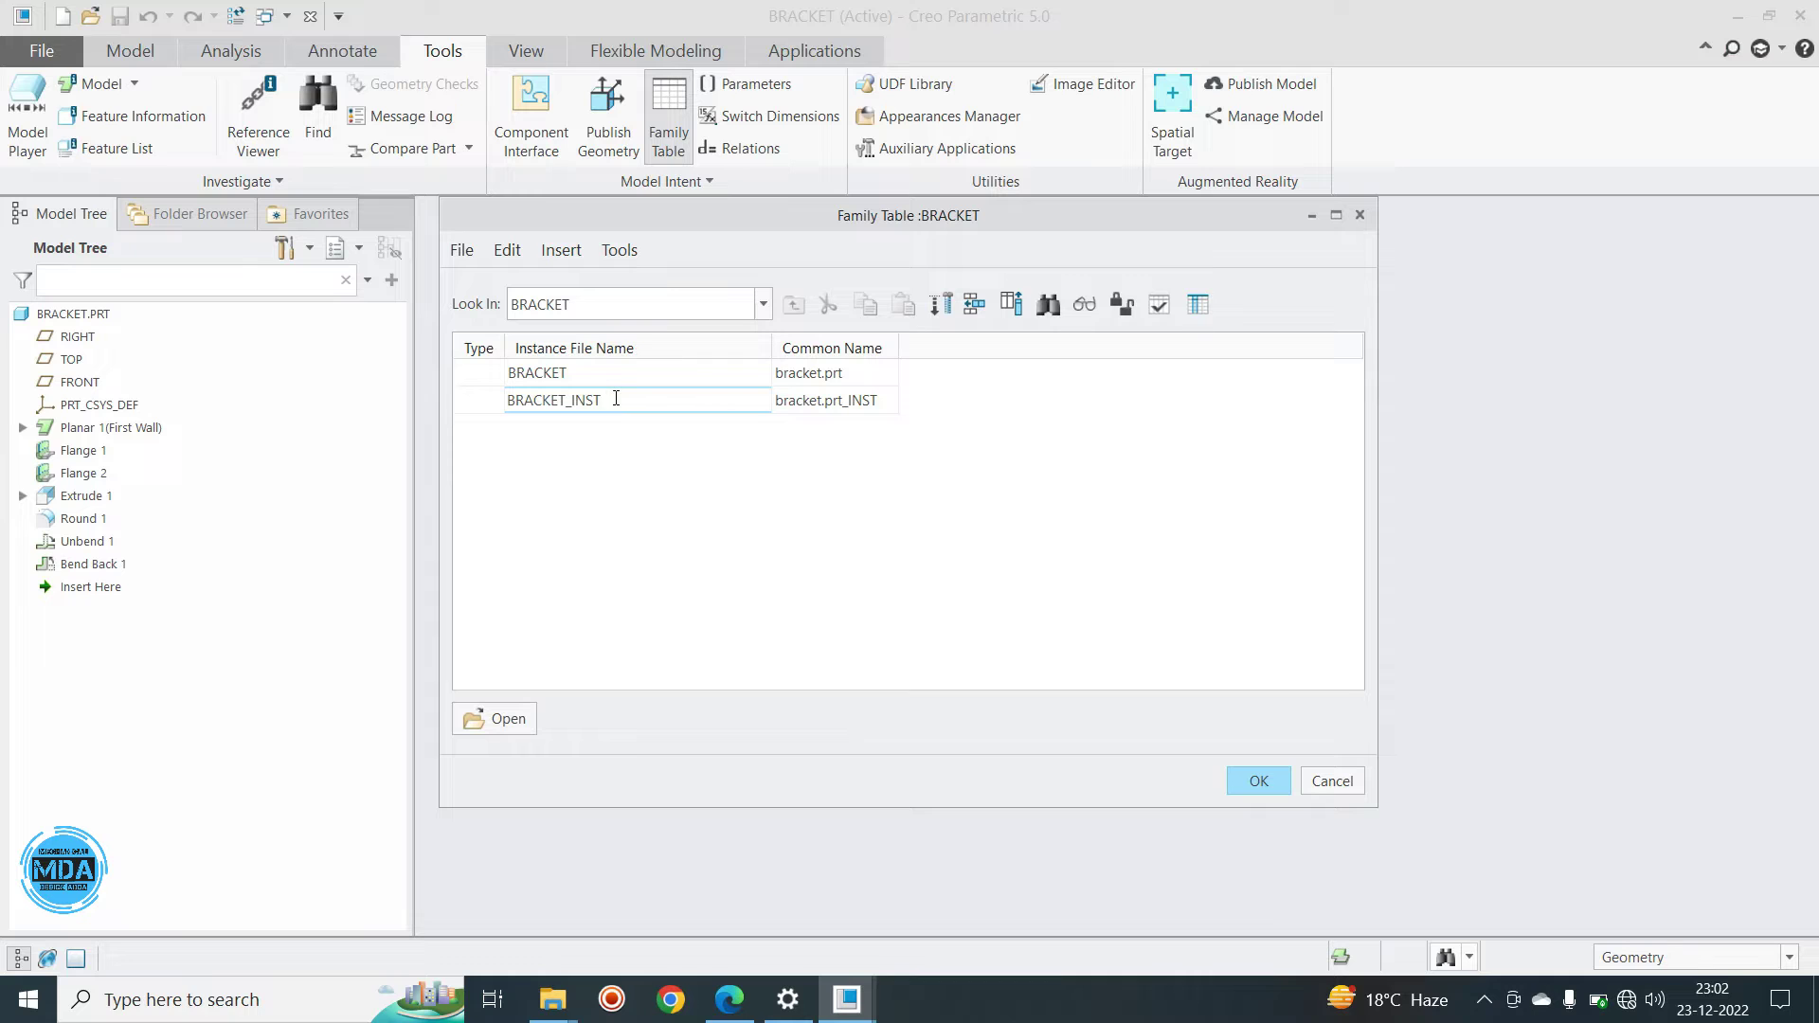
pyautogui.press('BackSpace')
pyautogui.press('BackSpace')
pyautogui.press('BackSpace')
pyautogui.press('BackSpace')
pyautogui.click(833, 401)
pyautogui.click(878, 401)
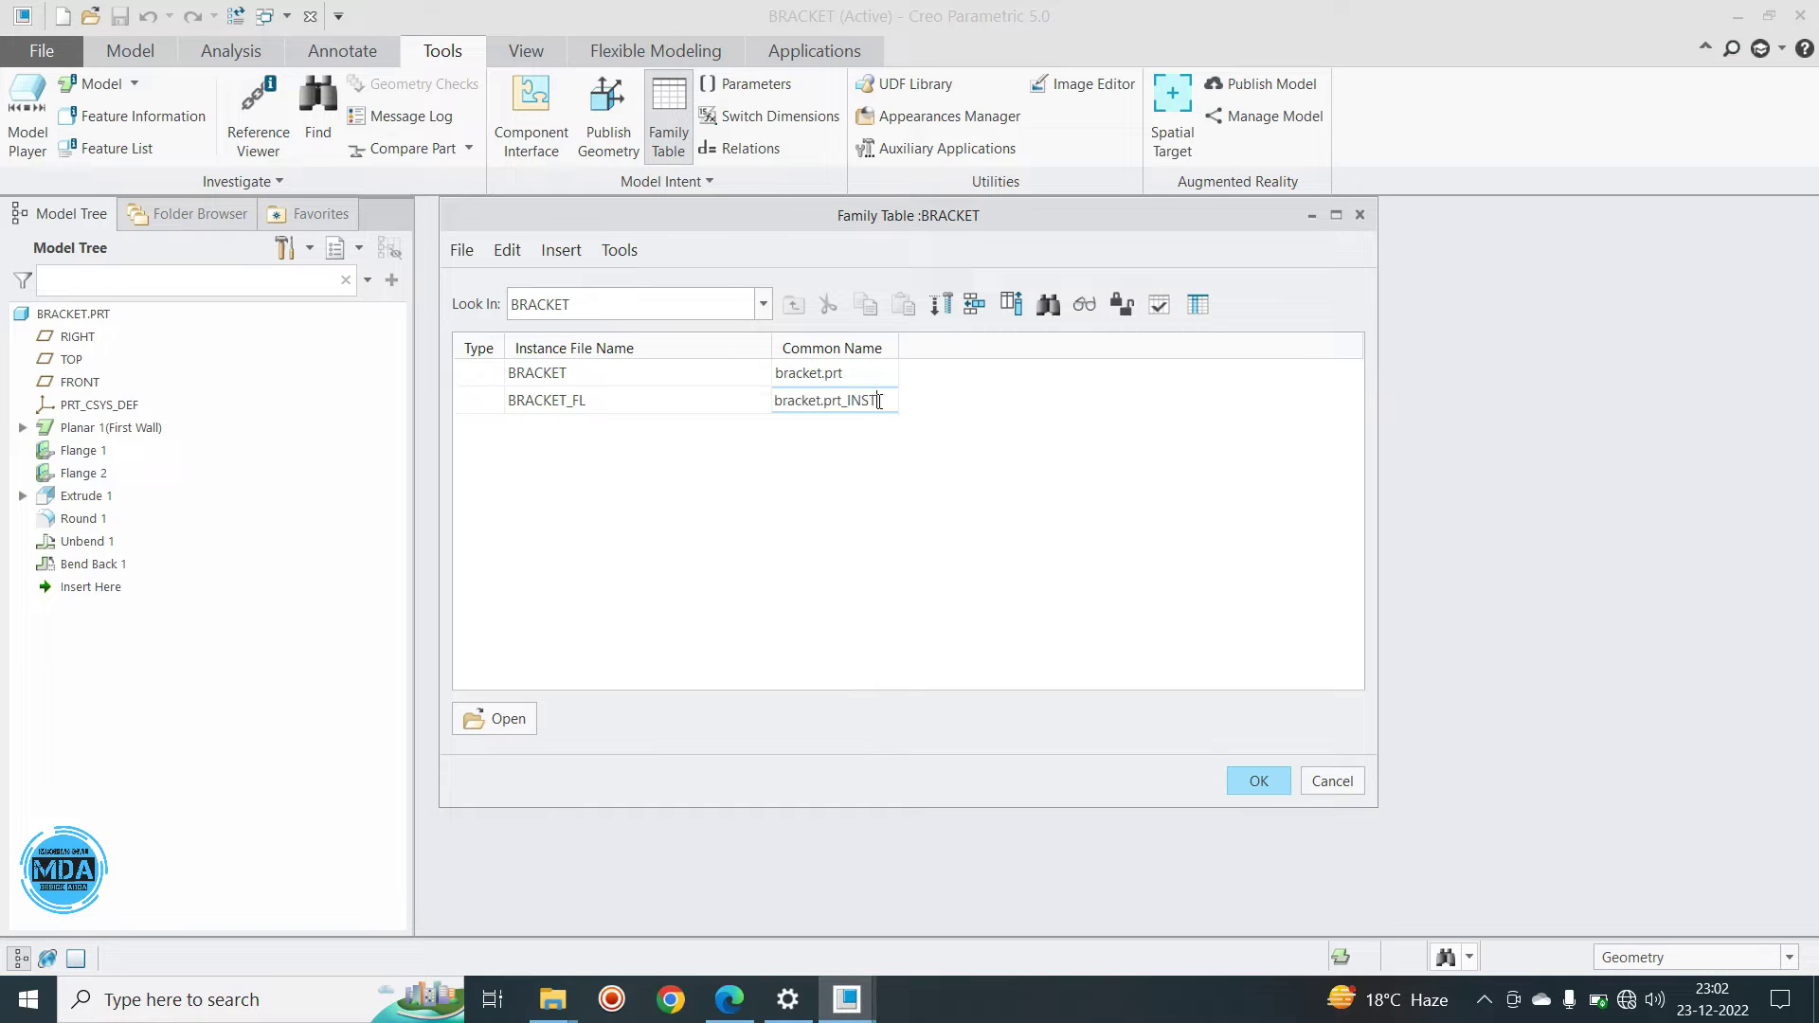
pyautogui.press('BackSpace')
pyautogui.press('BackSpace')
pyautogui.press('BackSpace')
pyautogui.press('BackSpace')
pyautogui.click(855, 569)
pyautogui.click(1011, 305)
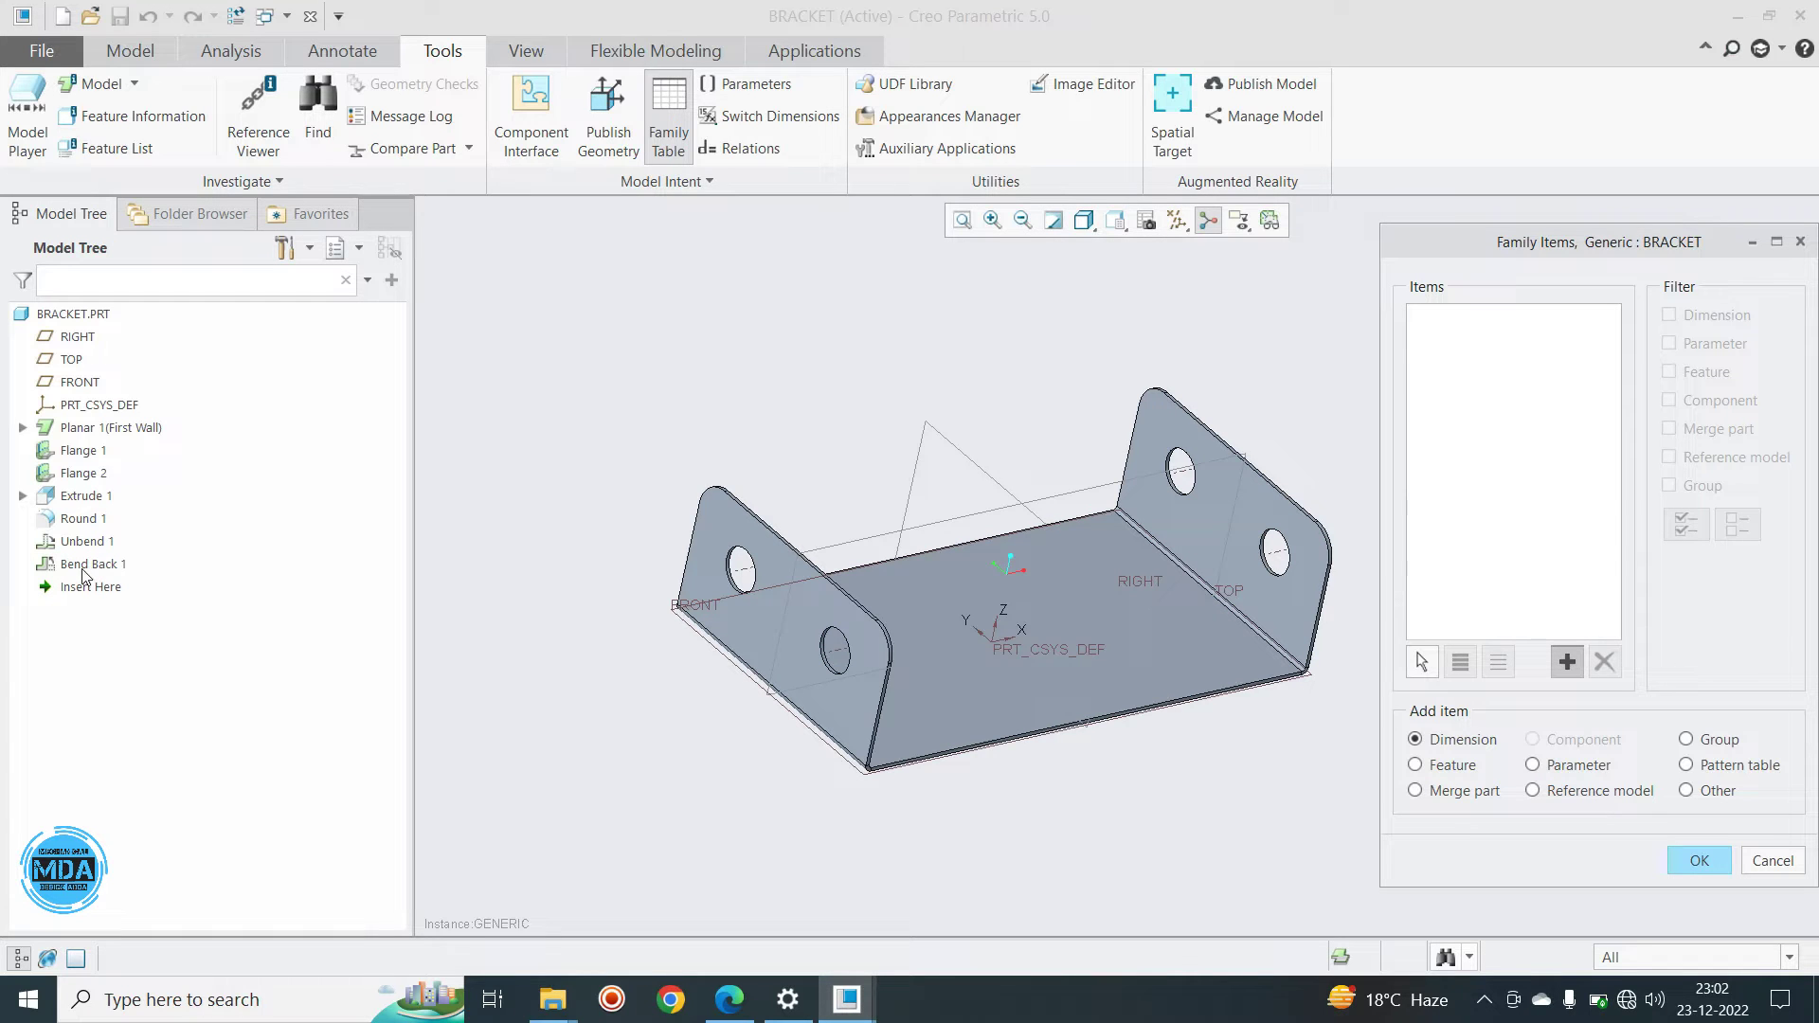
# Cancel Family Items and open the BRACKET_FL instance model
pyautogui.click(84, 572)
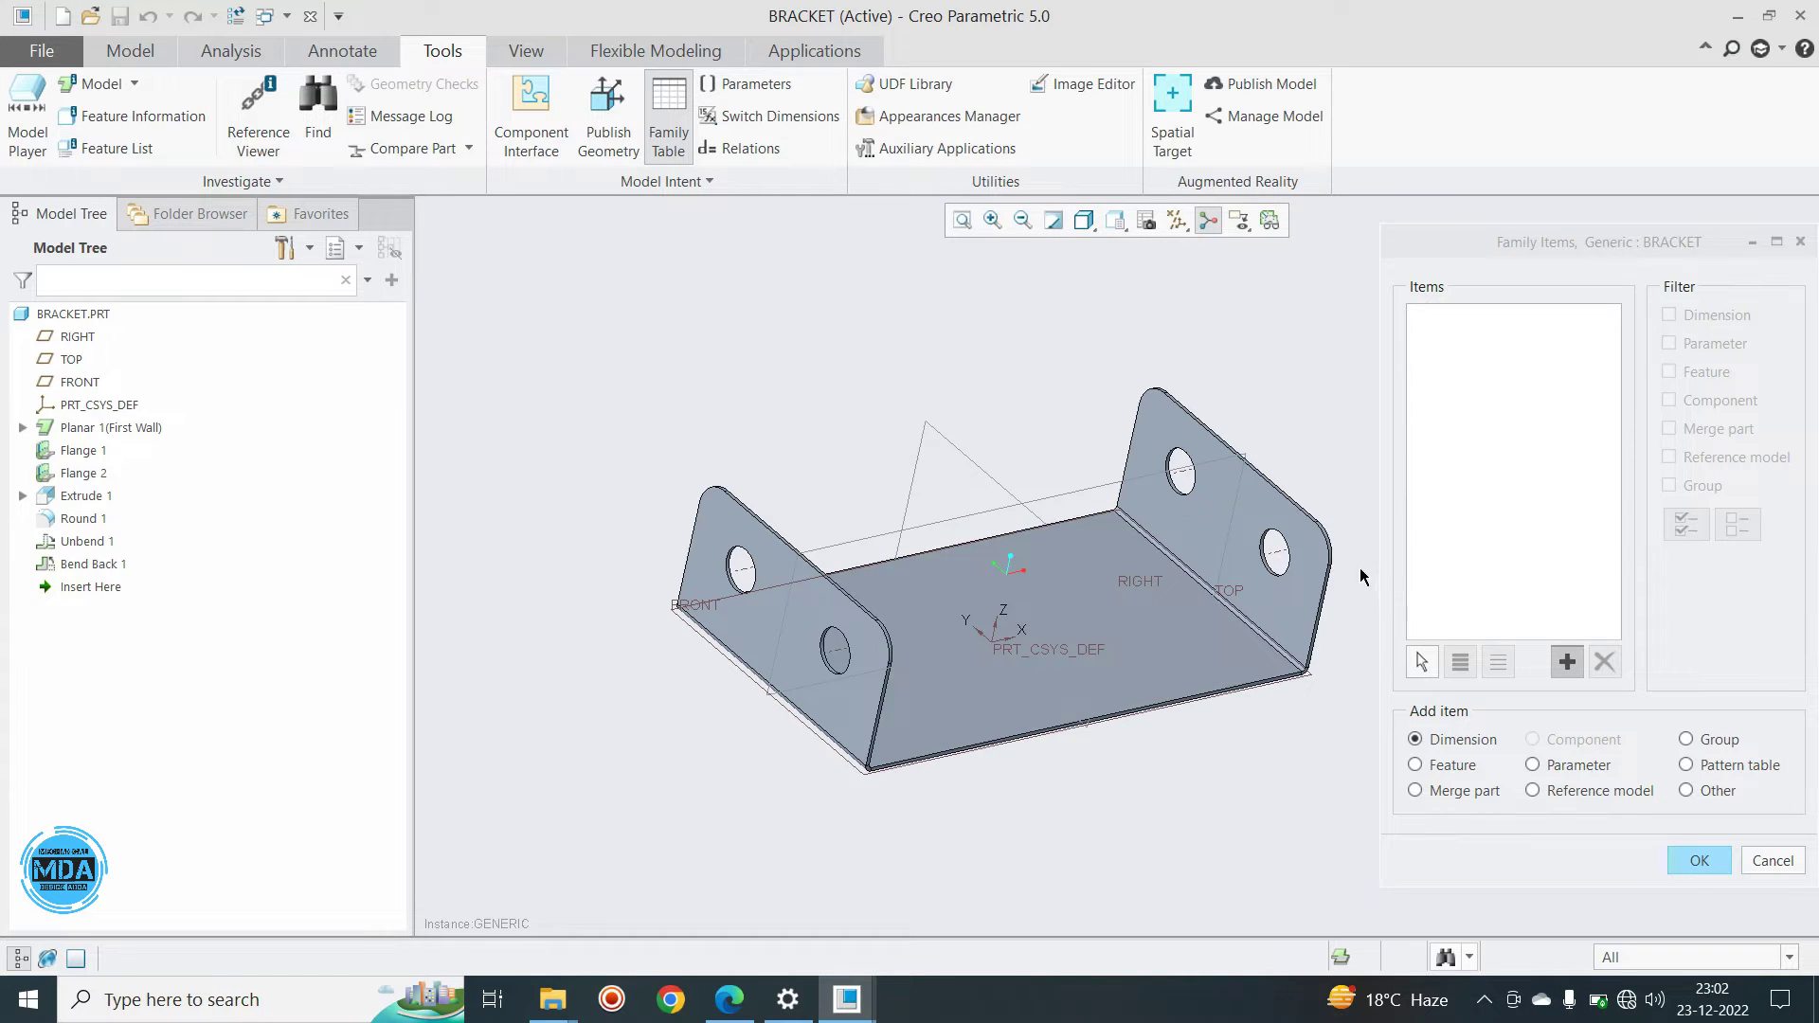
pyautogui.click(1751, 862)
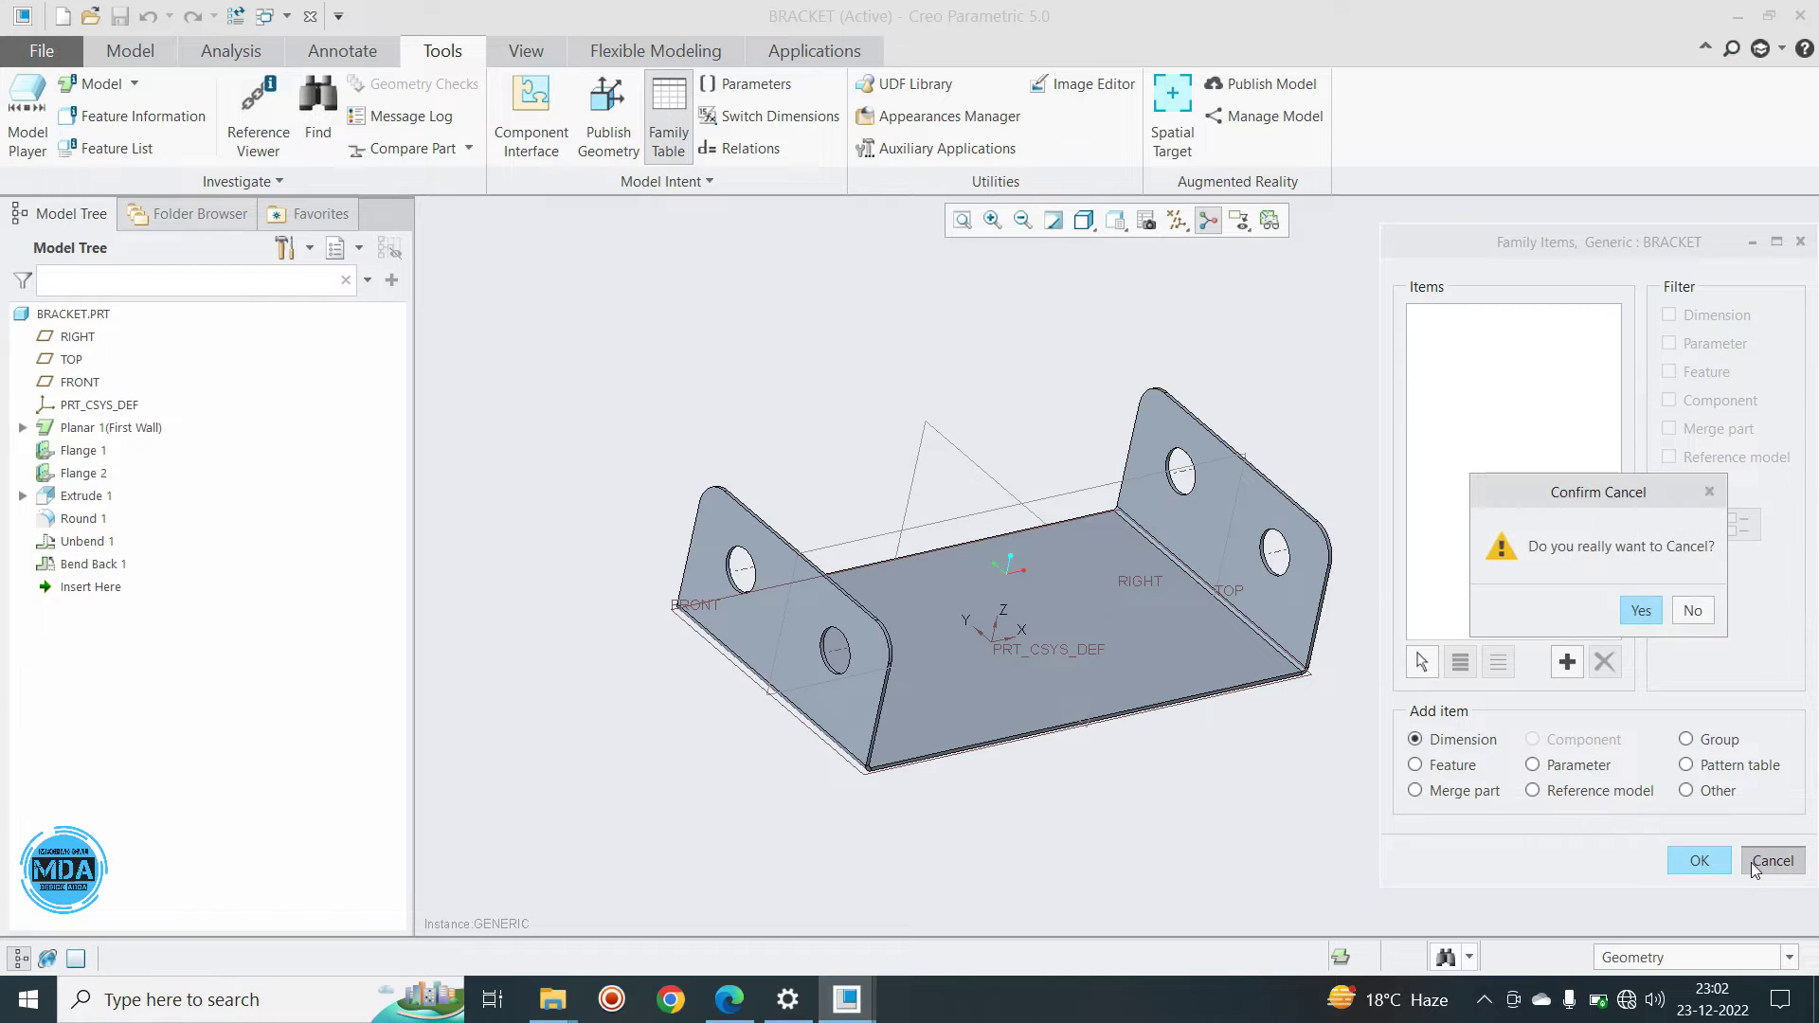
pyautogui.click(1650, 613)
pyautogui.click(595, 400)
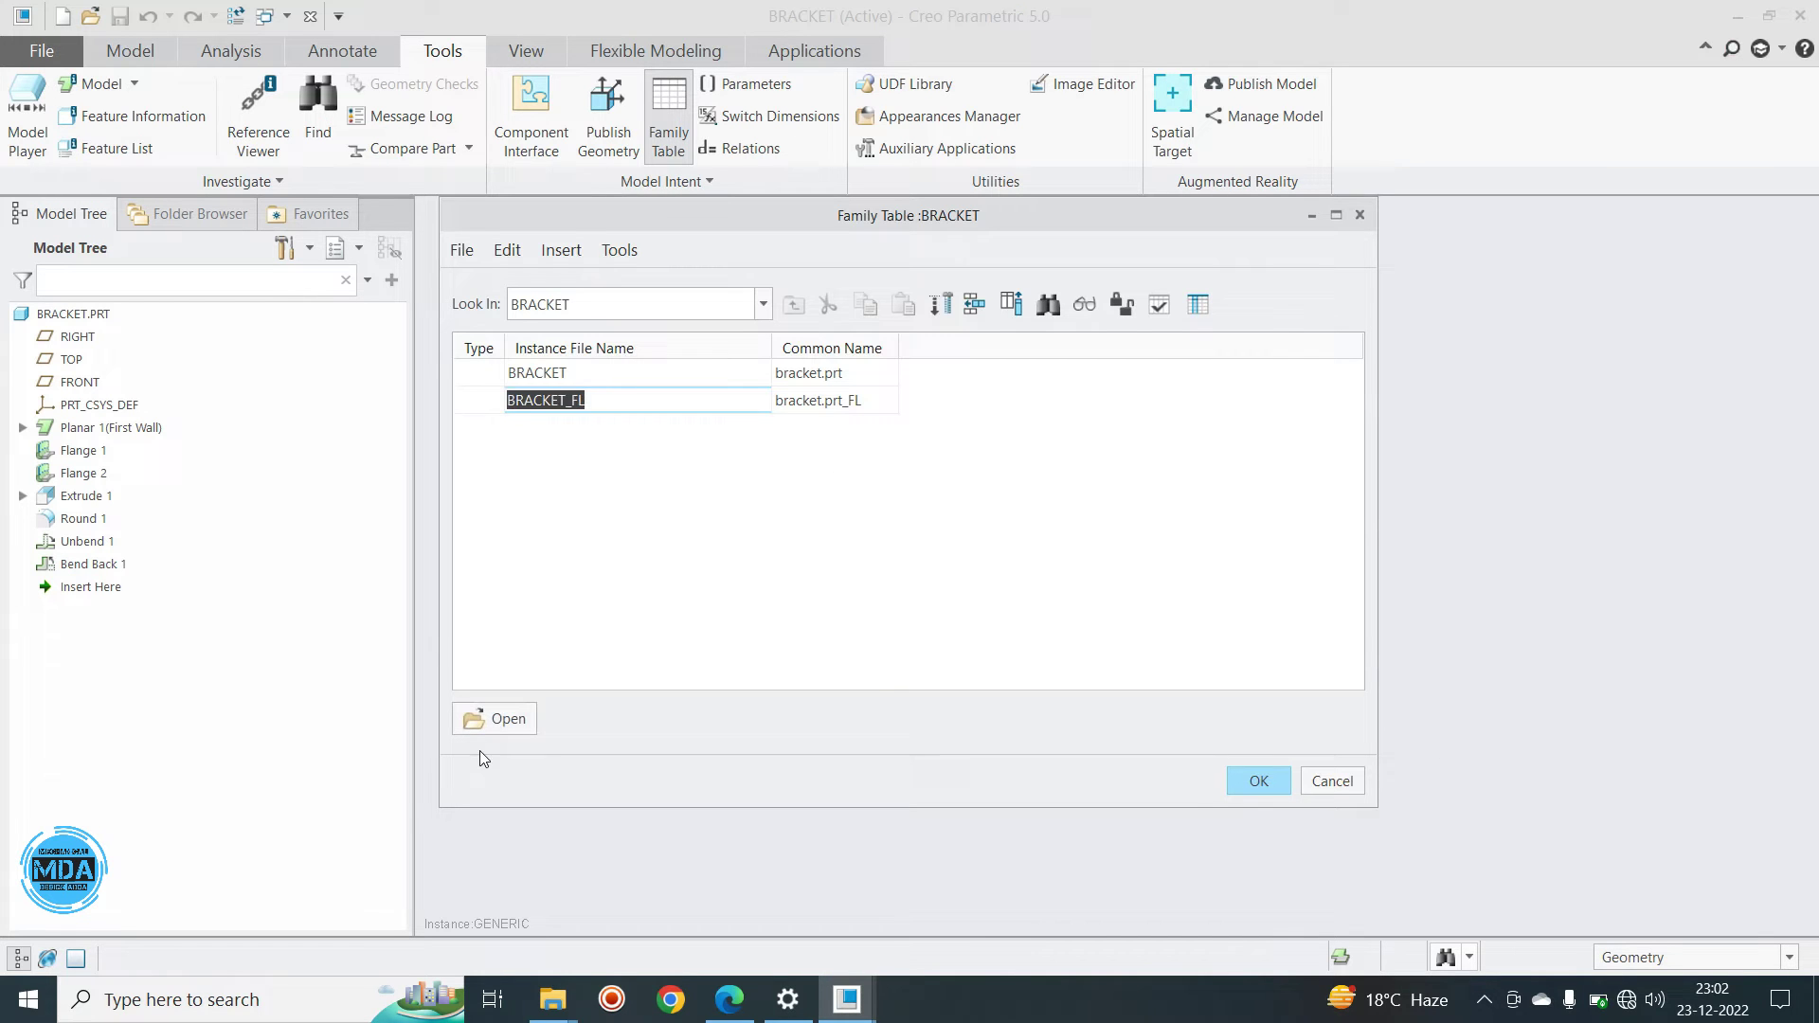
pyautogui.click(497, 722)
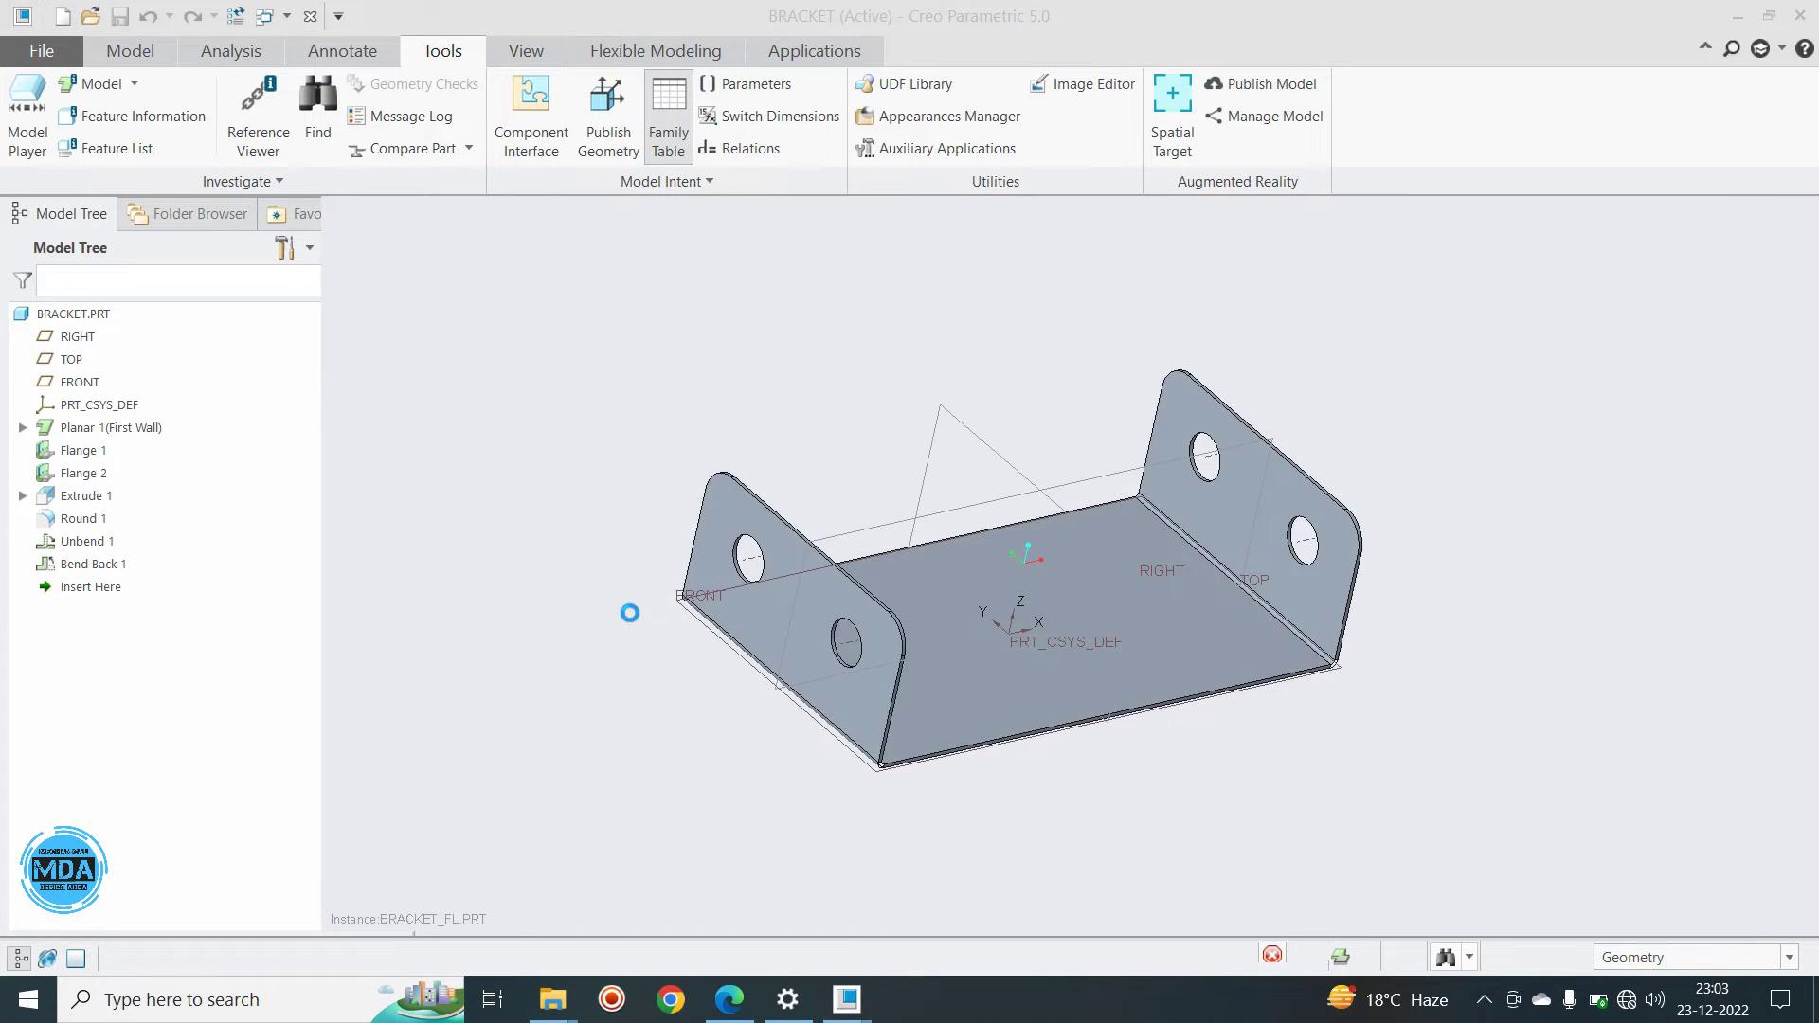
# Delete Bend Back 1 from BRACKET_FL and switch back to BRACKET.PRT
pyautogui.click(90, 570)
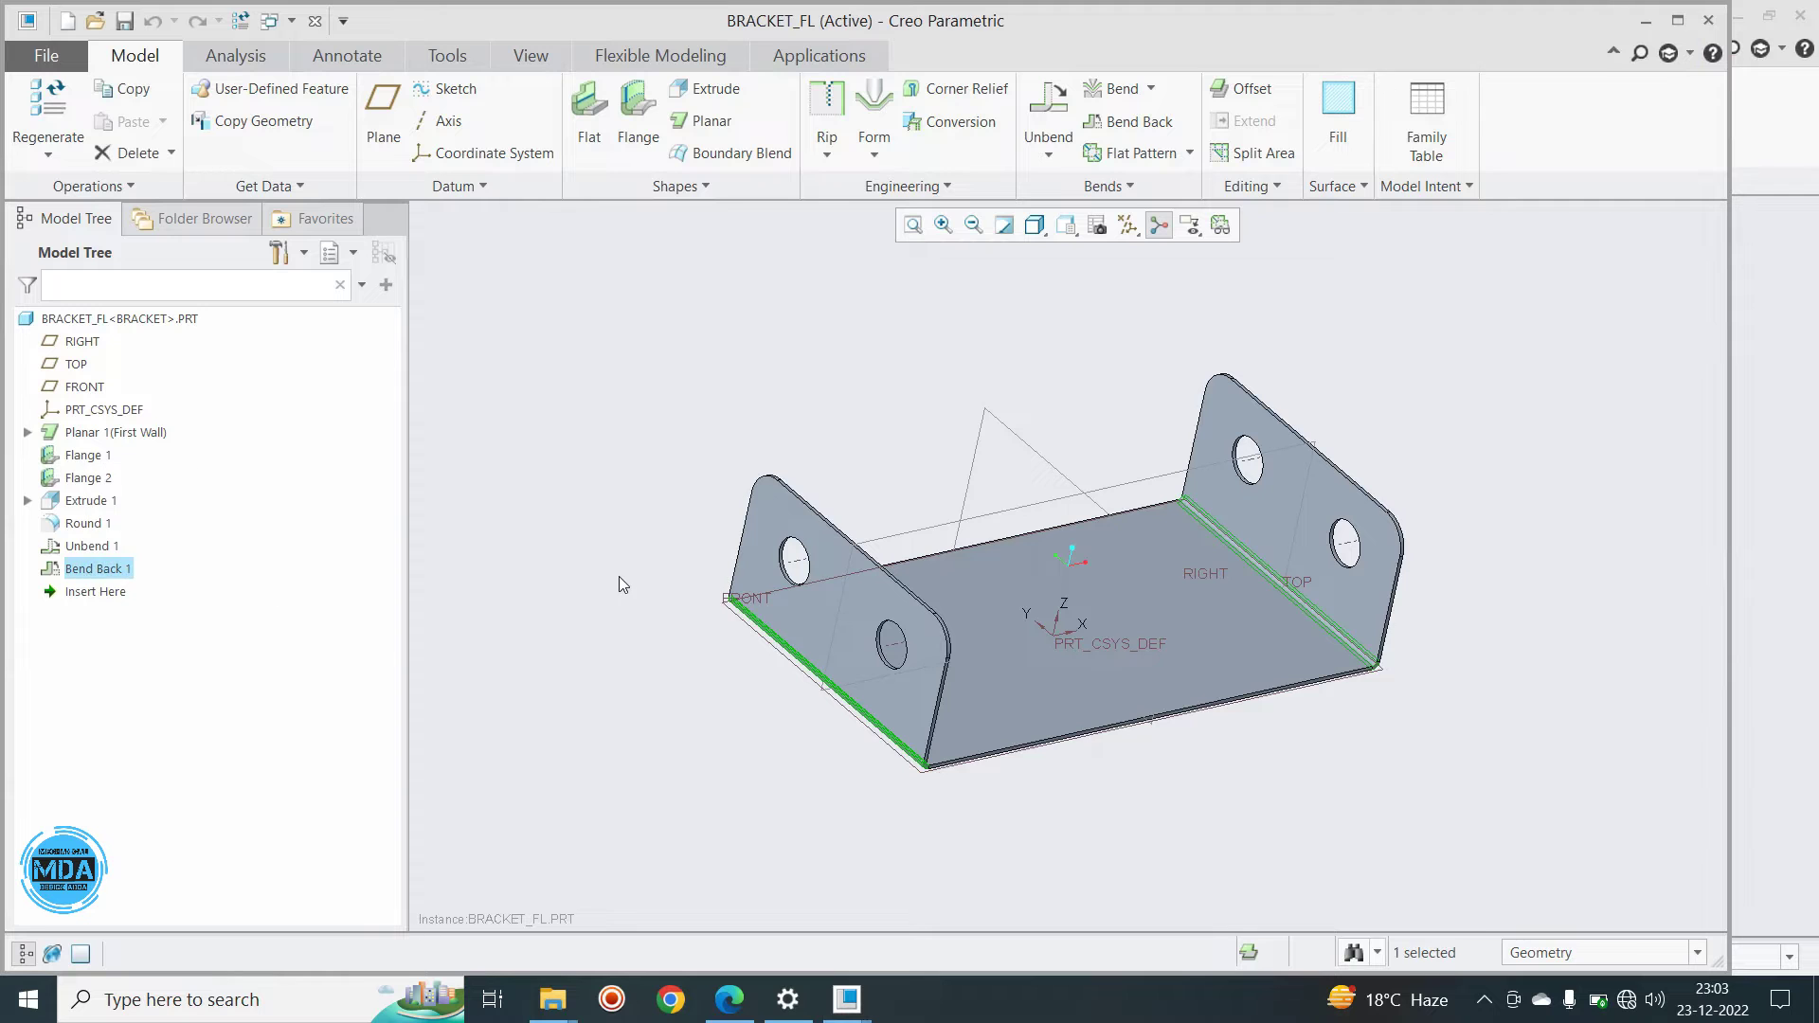
pyautogui.press('Delete')
pyautogui.click(864, 528)
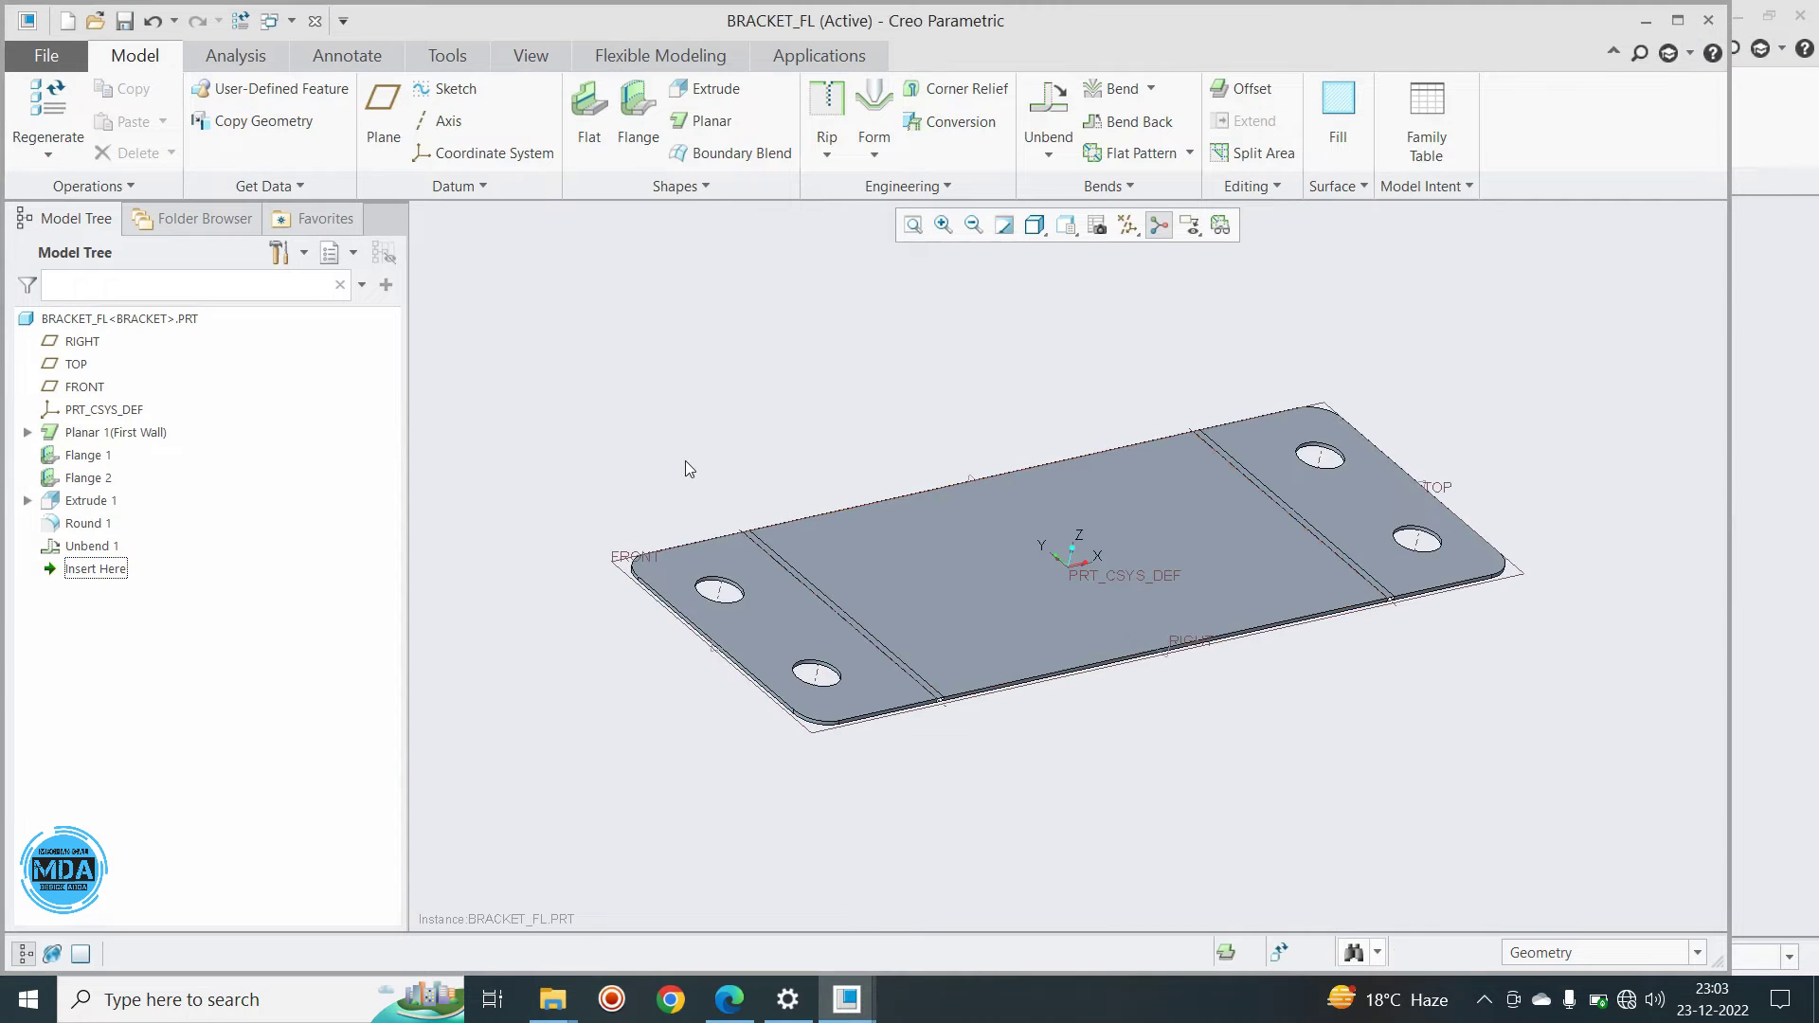
pyautogui.click(269, 21)
pyautogui.click(327, 53)
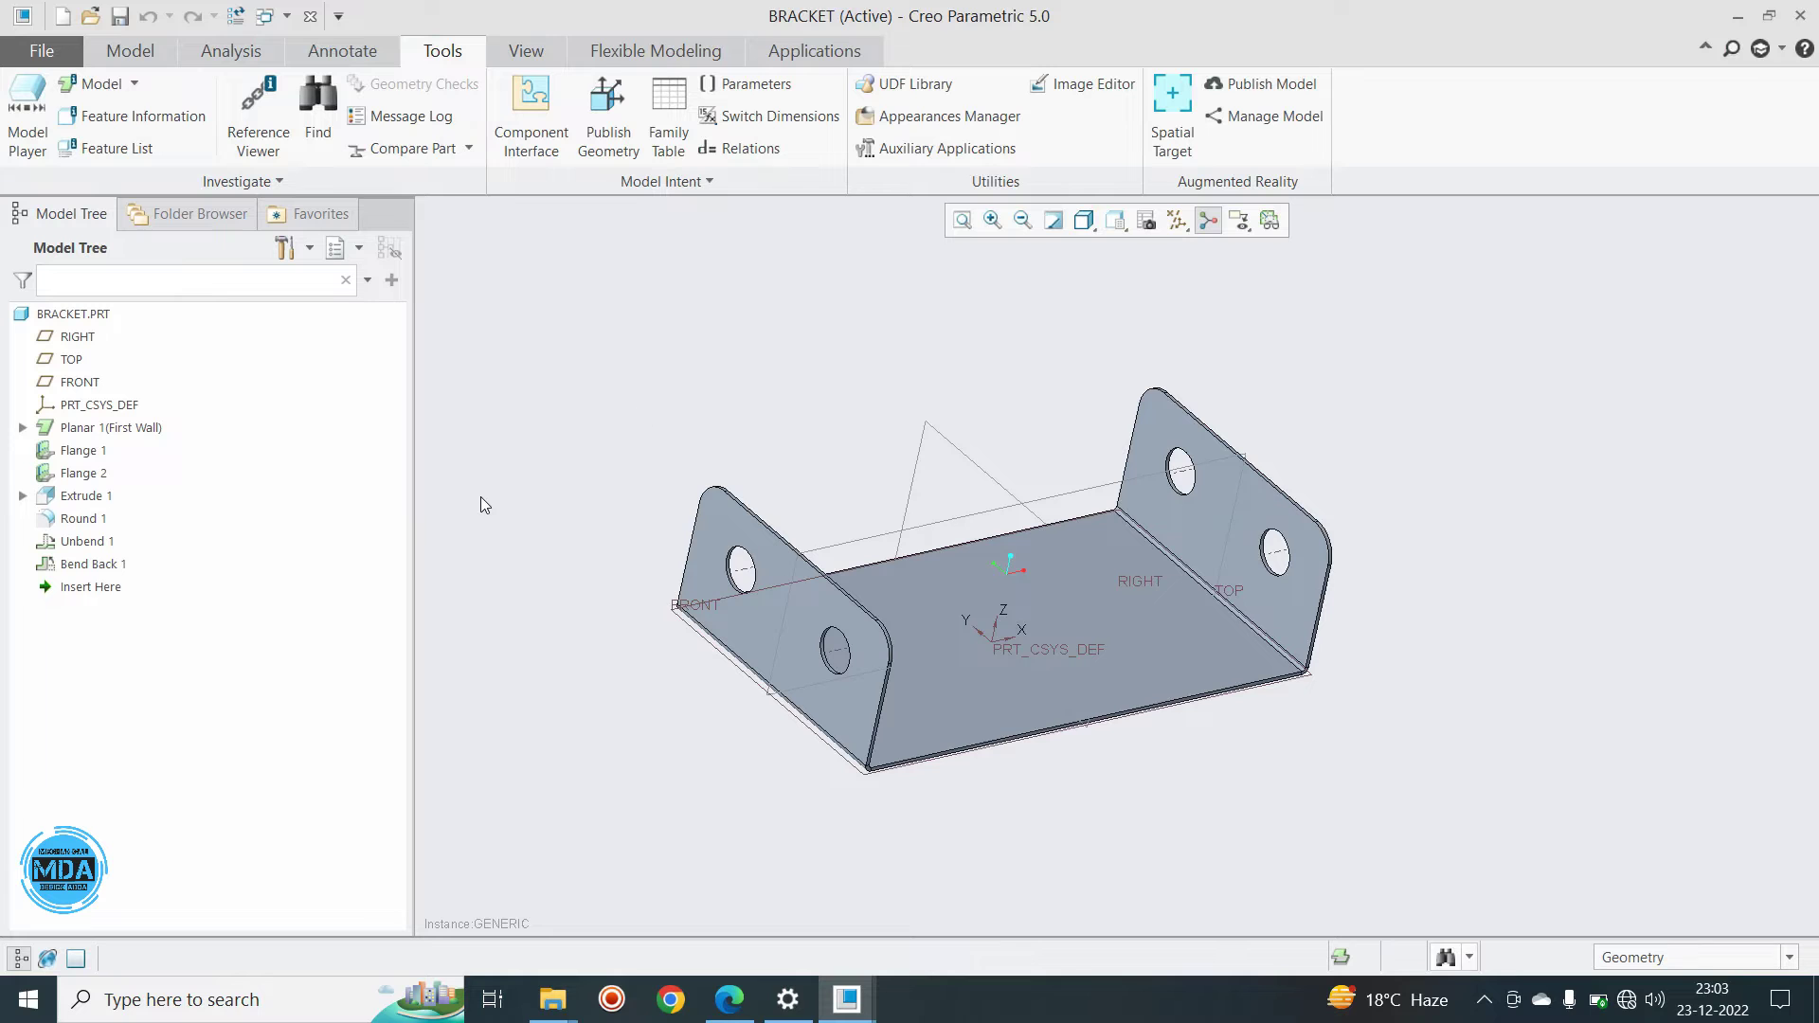
# Save BRACKET.PRT with Ctrl+S, accepting the regeneration prompt
pyautogui.hotkey('ctrl', 's')
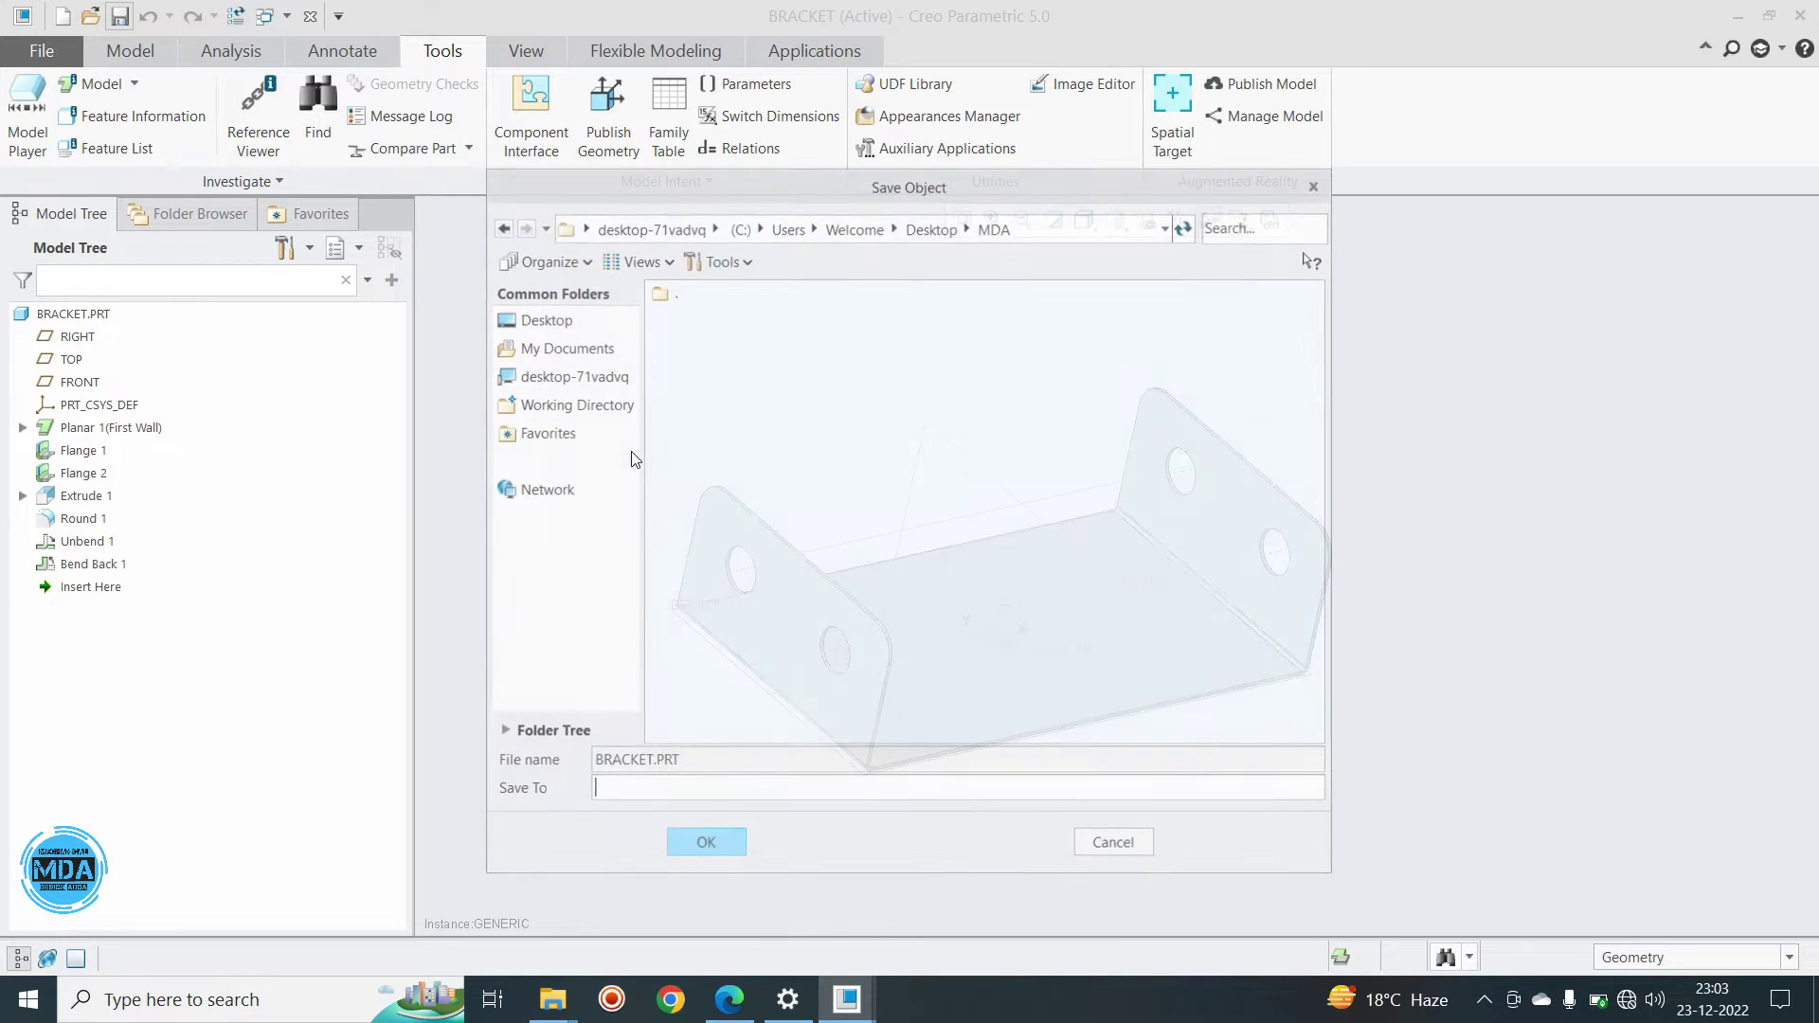
pyautogui.click(712, 842)
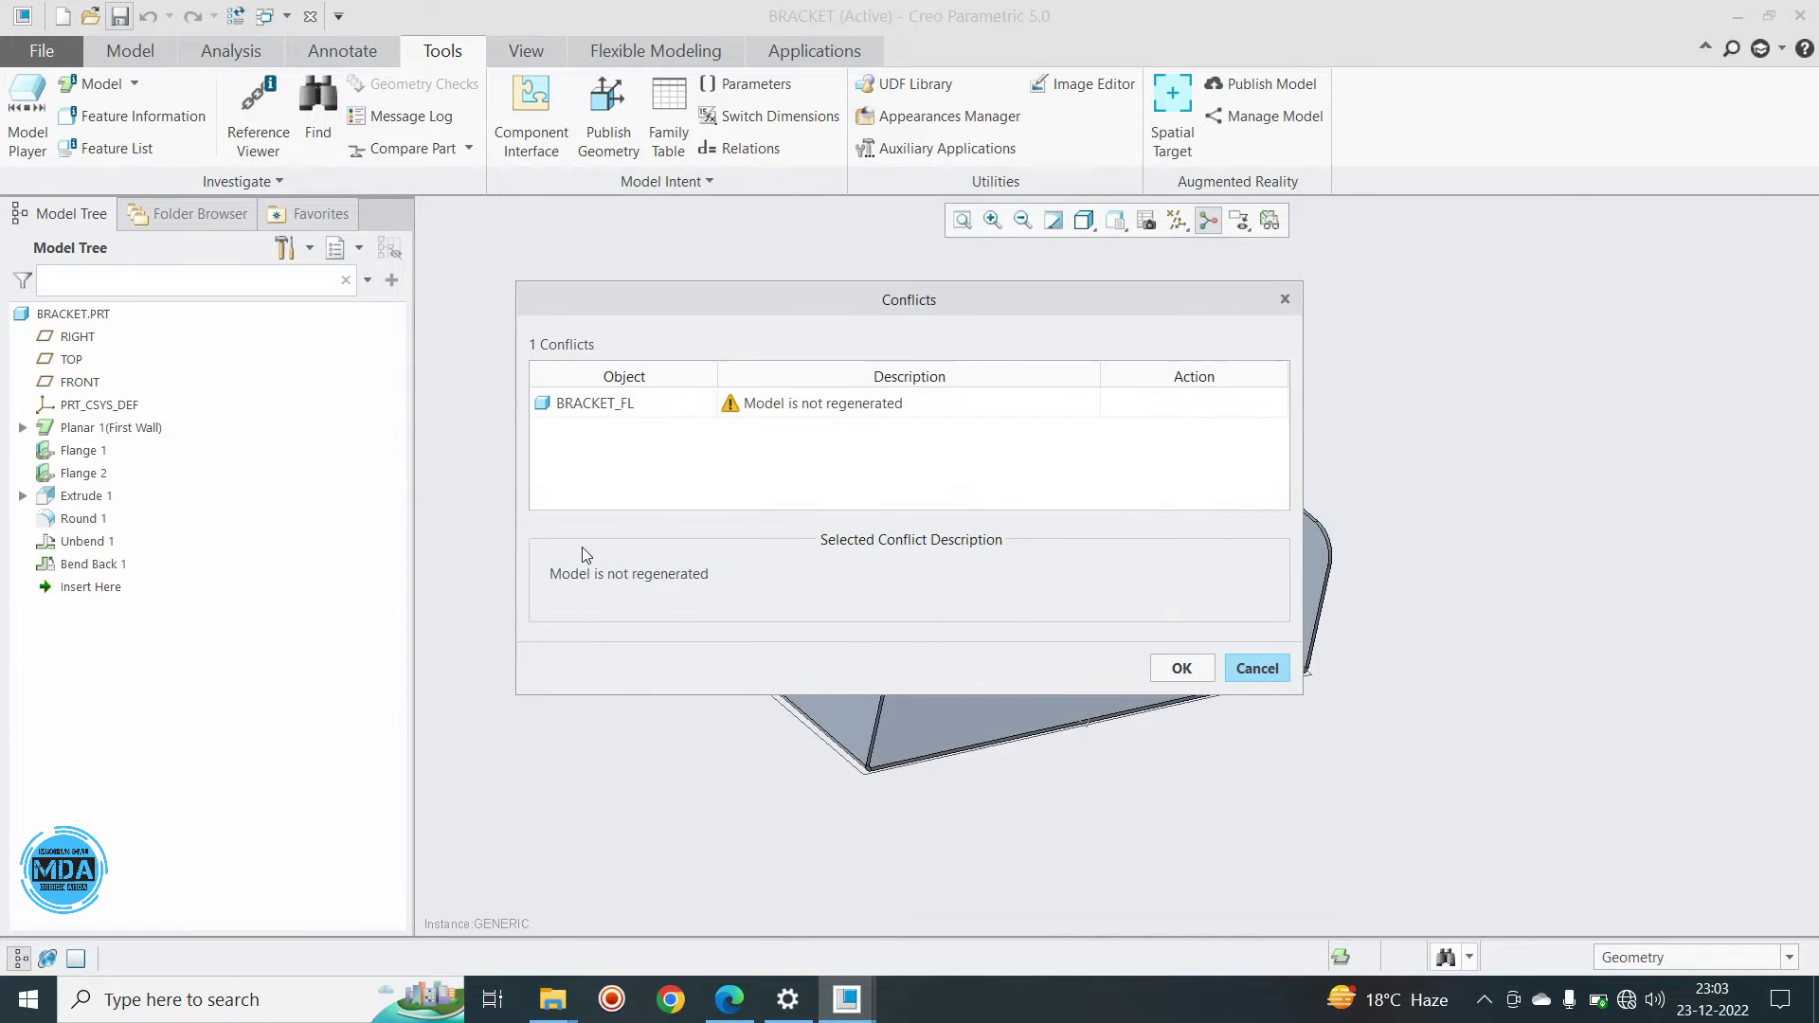
pyautogui.click(1173, 667)
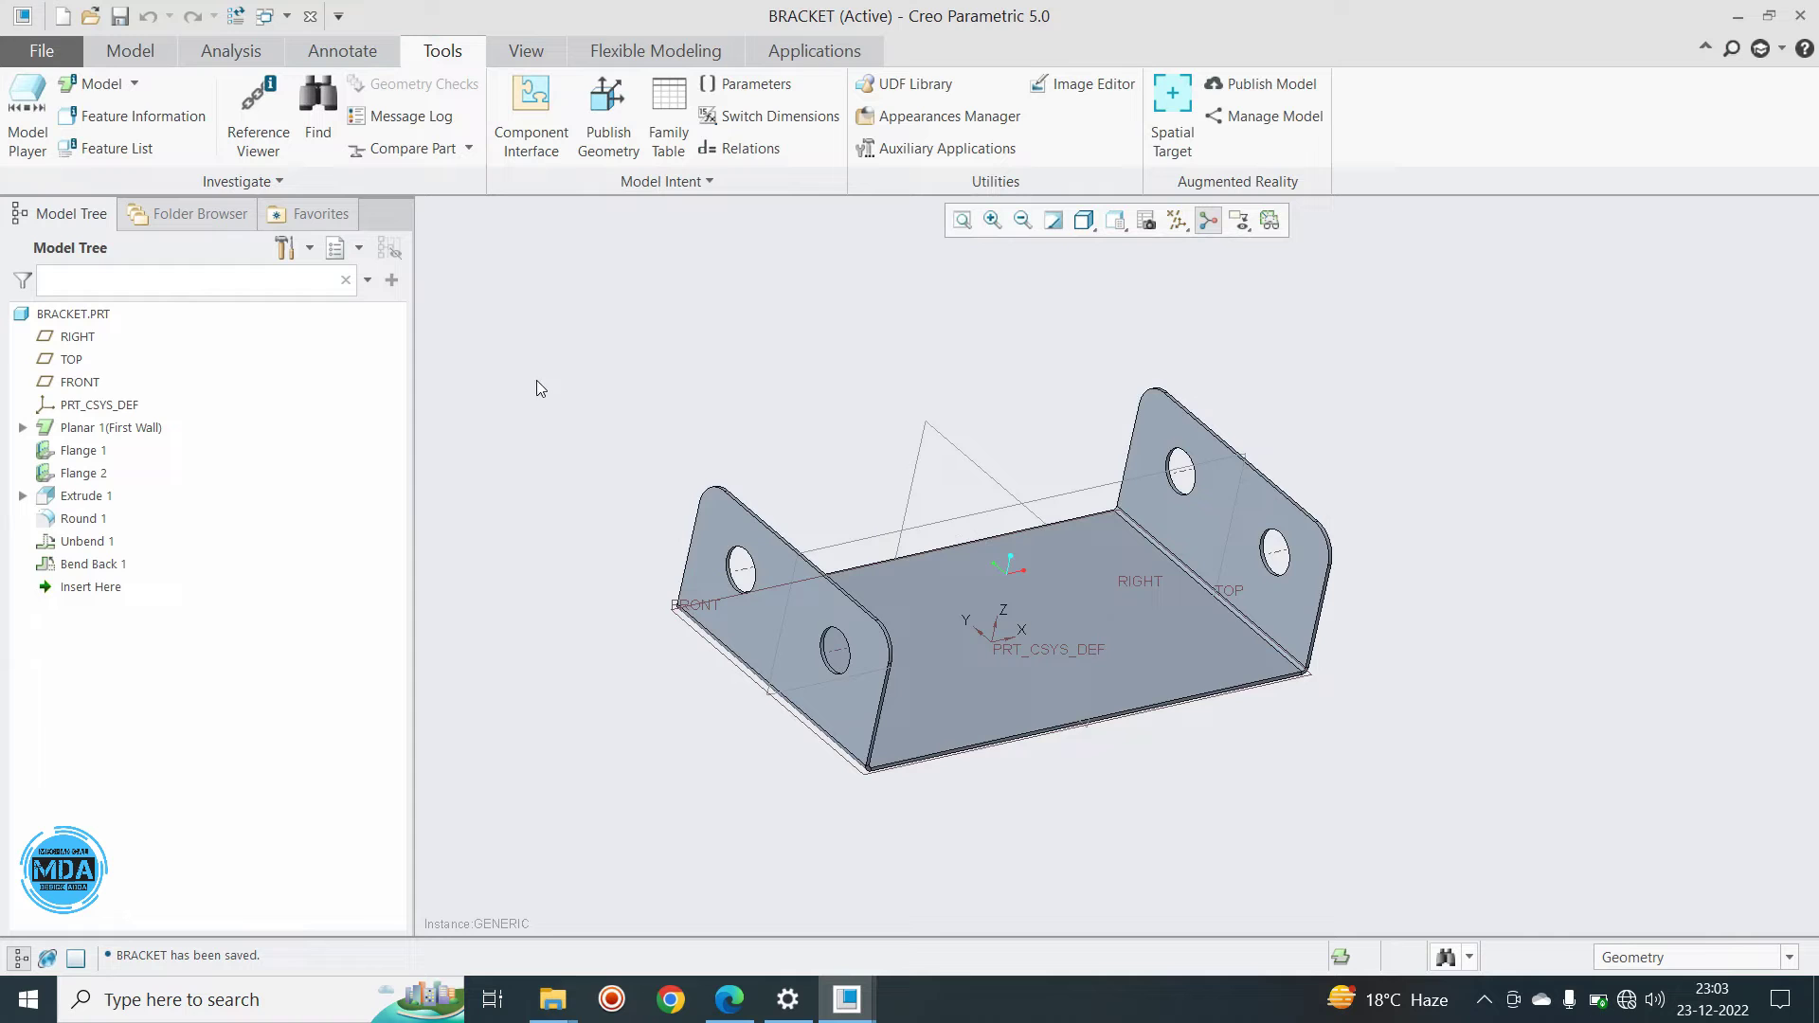
# Check the family table's BEND BACK_1 column (Y for BRACKET, N for BRACKET_FL) and close it
pyautogui.click(748, 83)
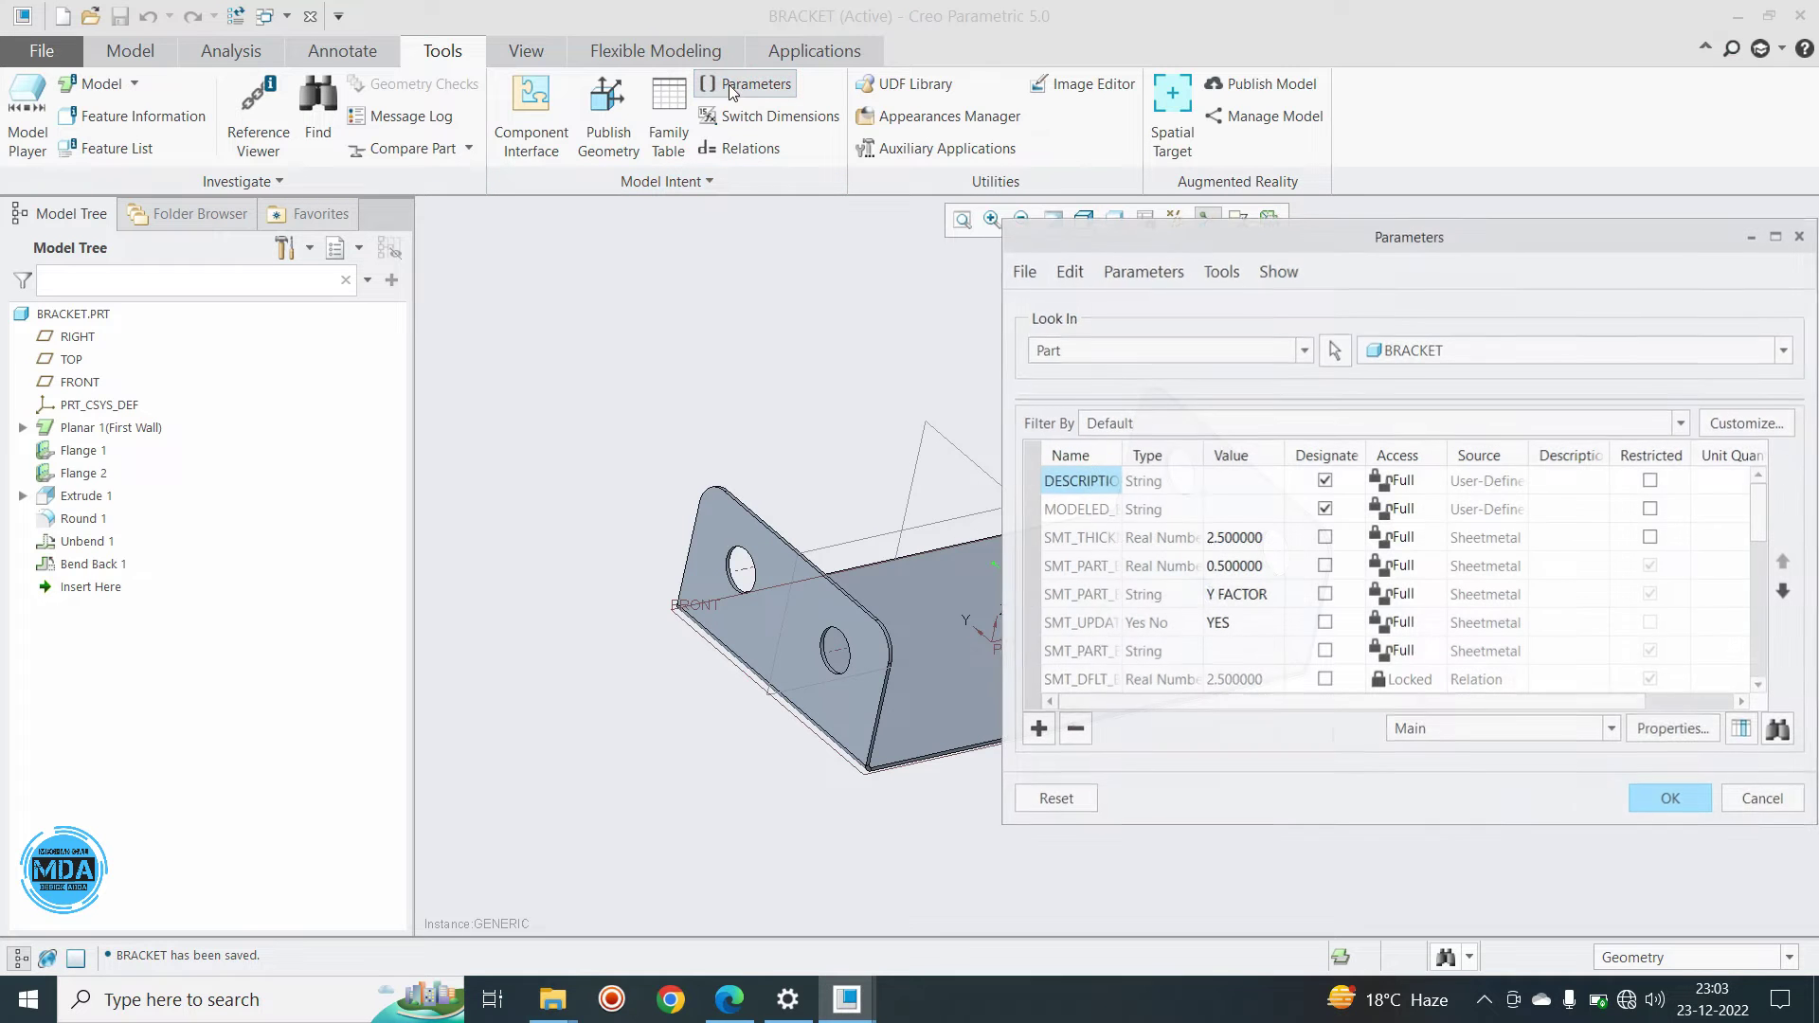
pyautogui.click(1799, 236)
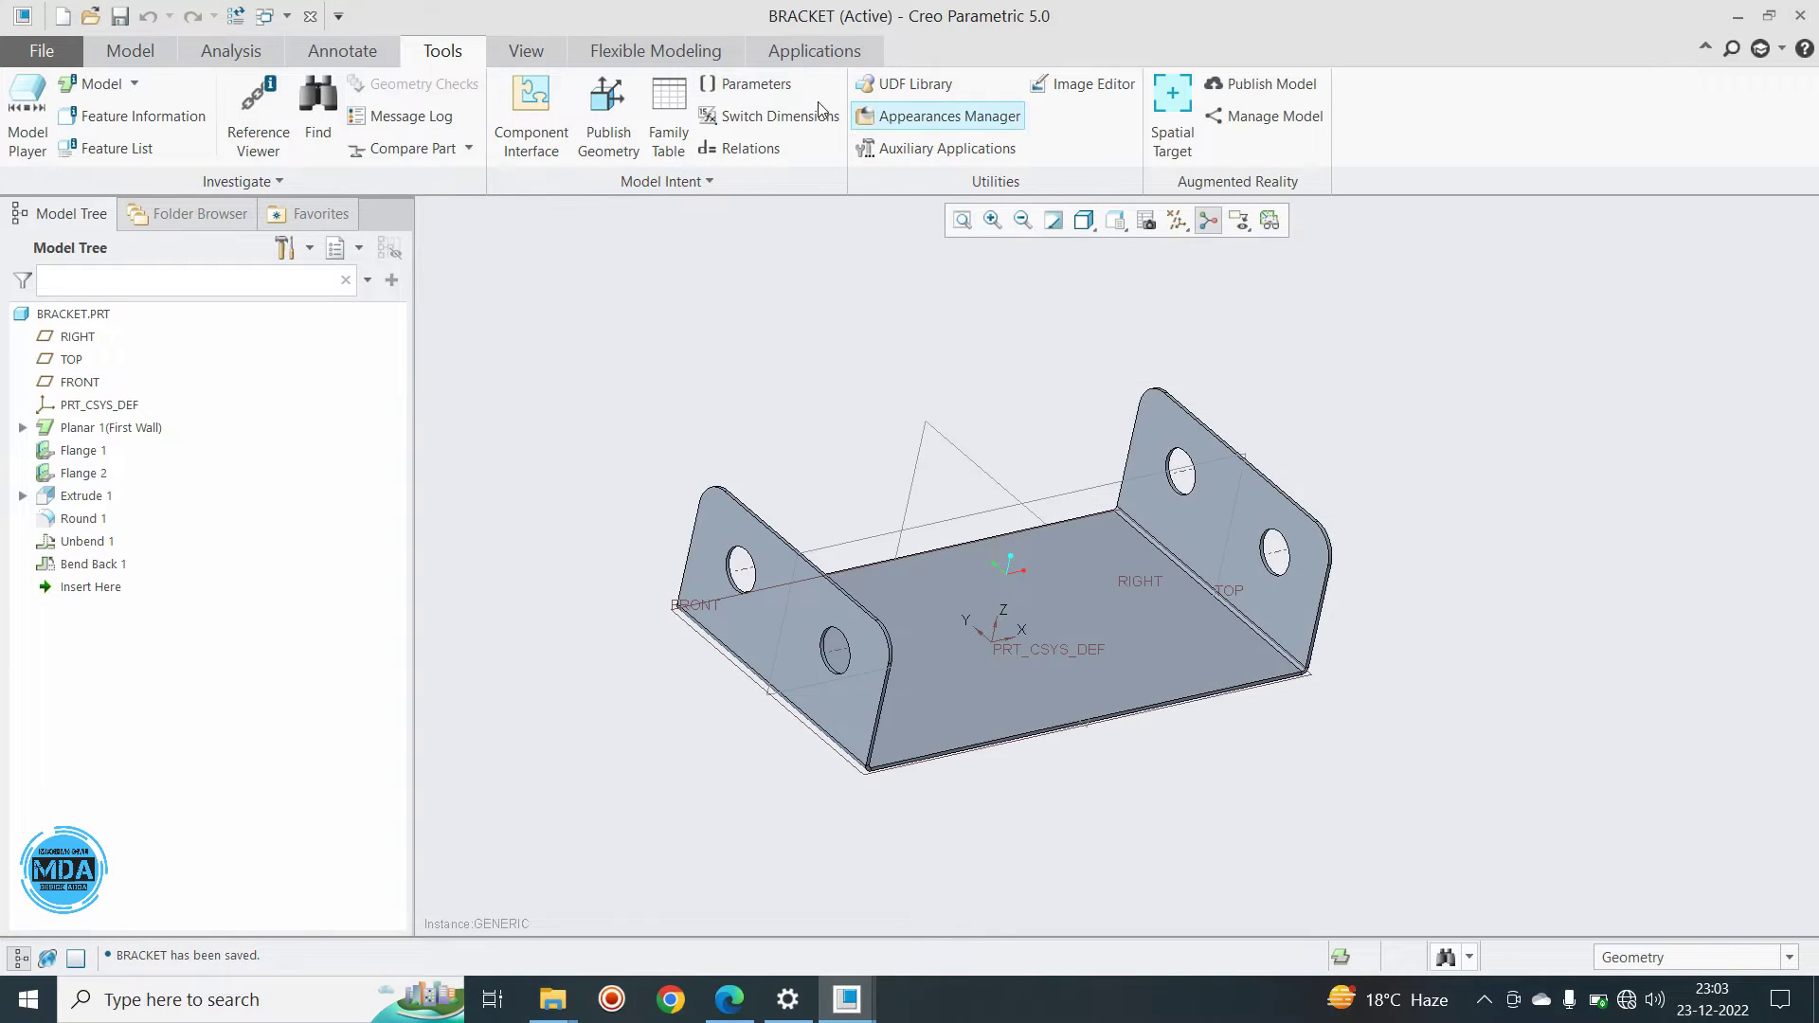
pyautogui.click(668, 118)
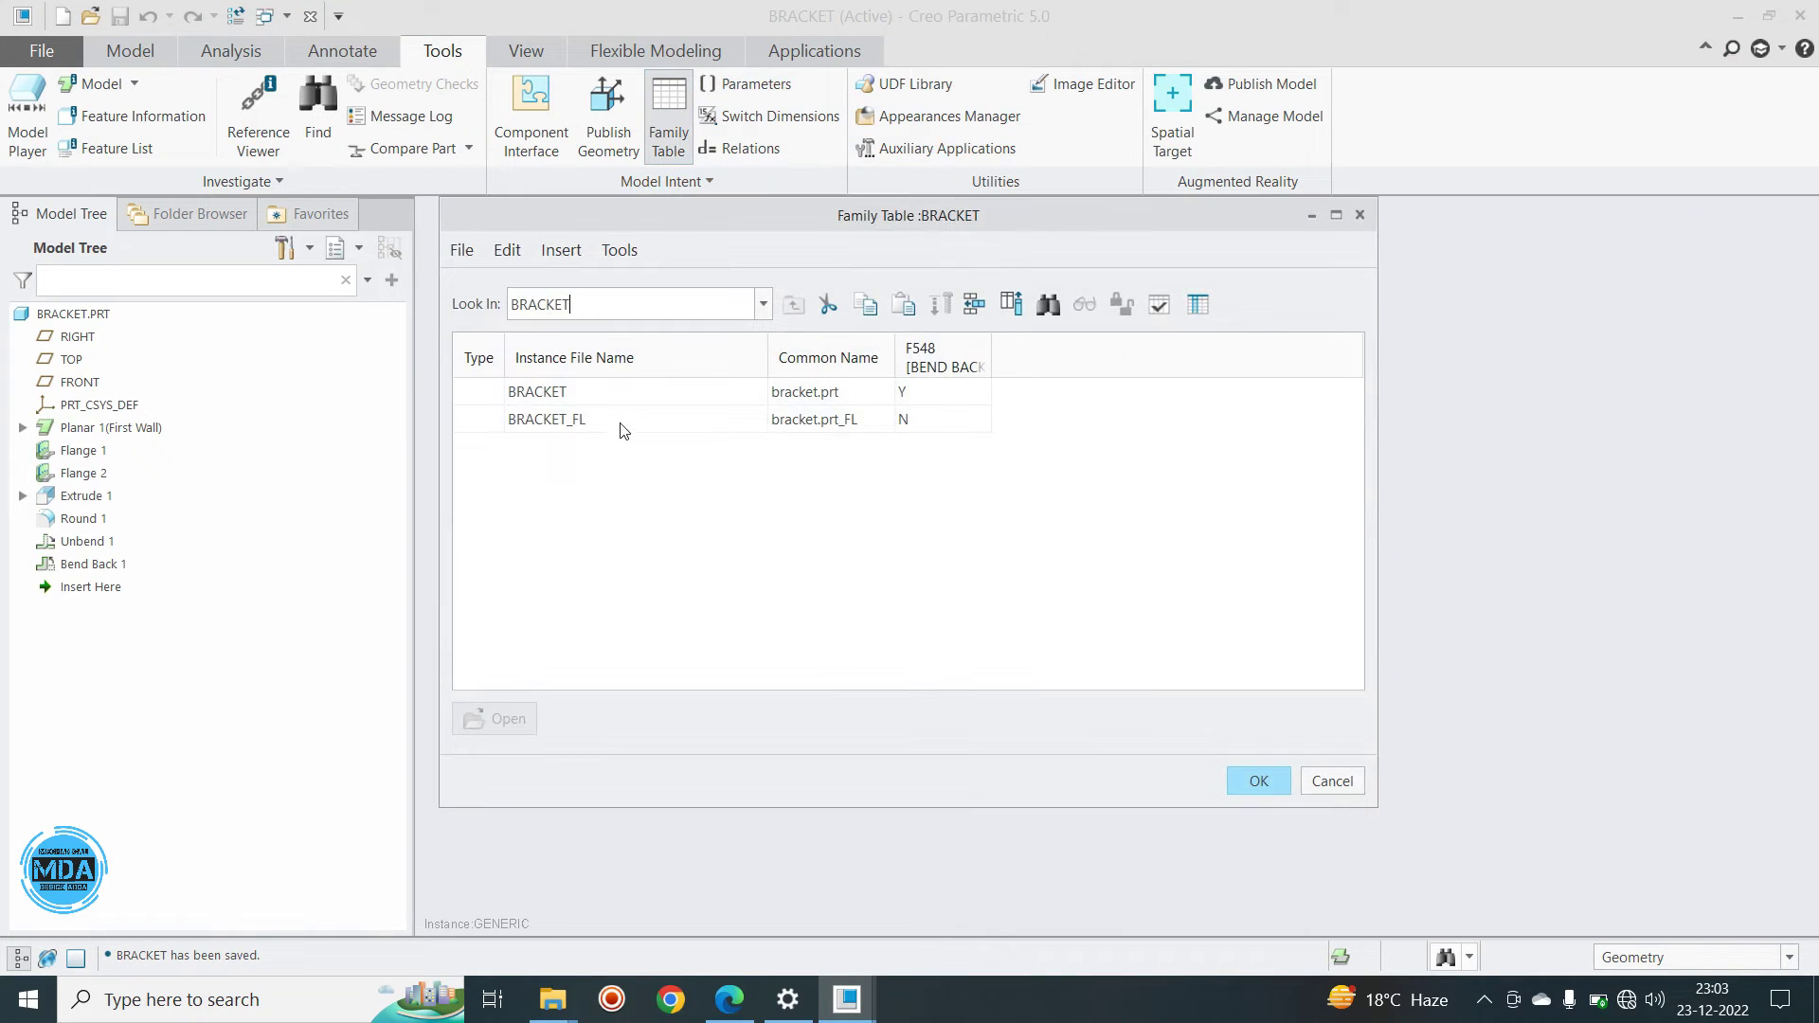
pyautogui.moveTo(990, 352); pyautogui.dragTo(1130, 350)
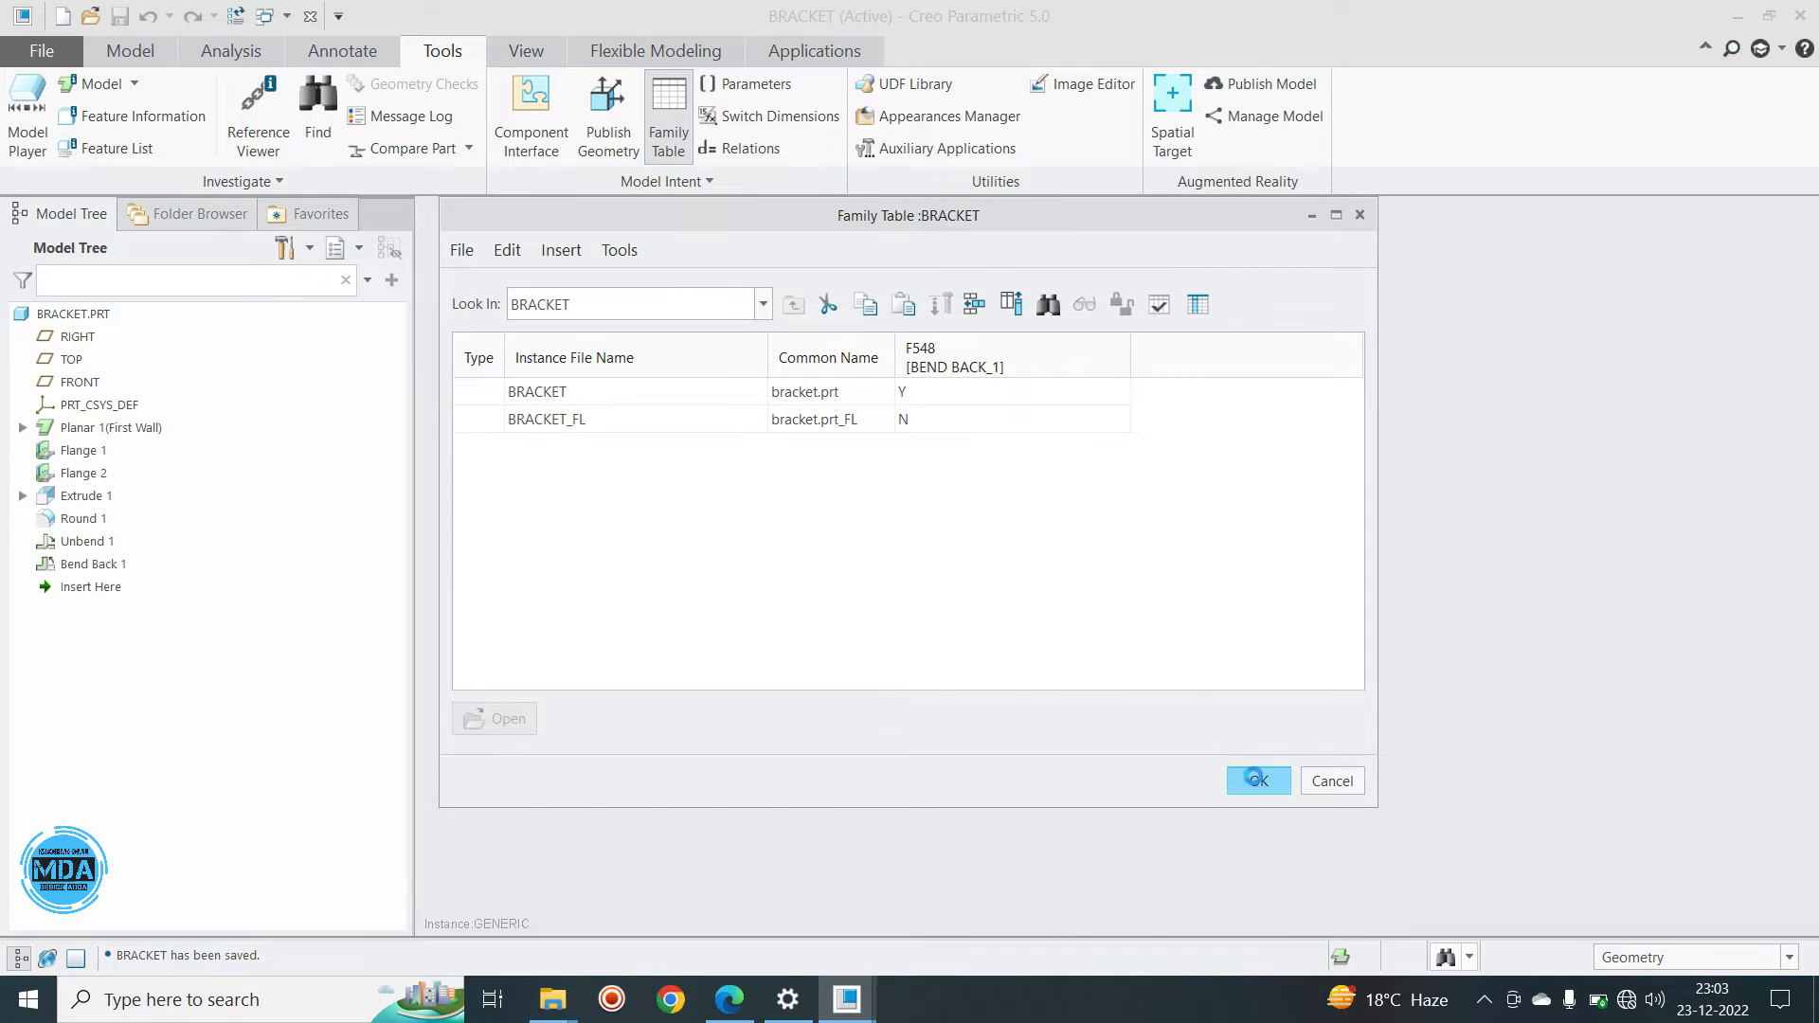
pyautogui.click(1243, 781)
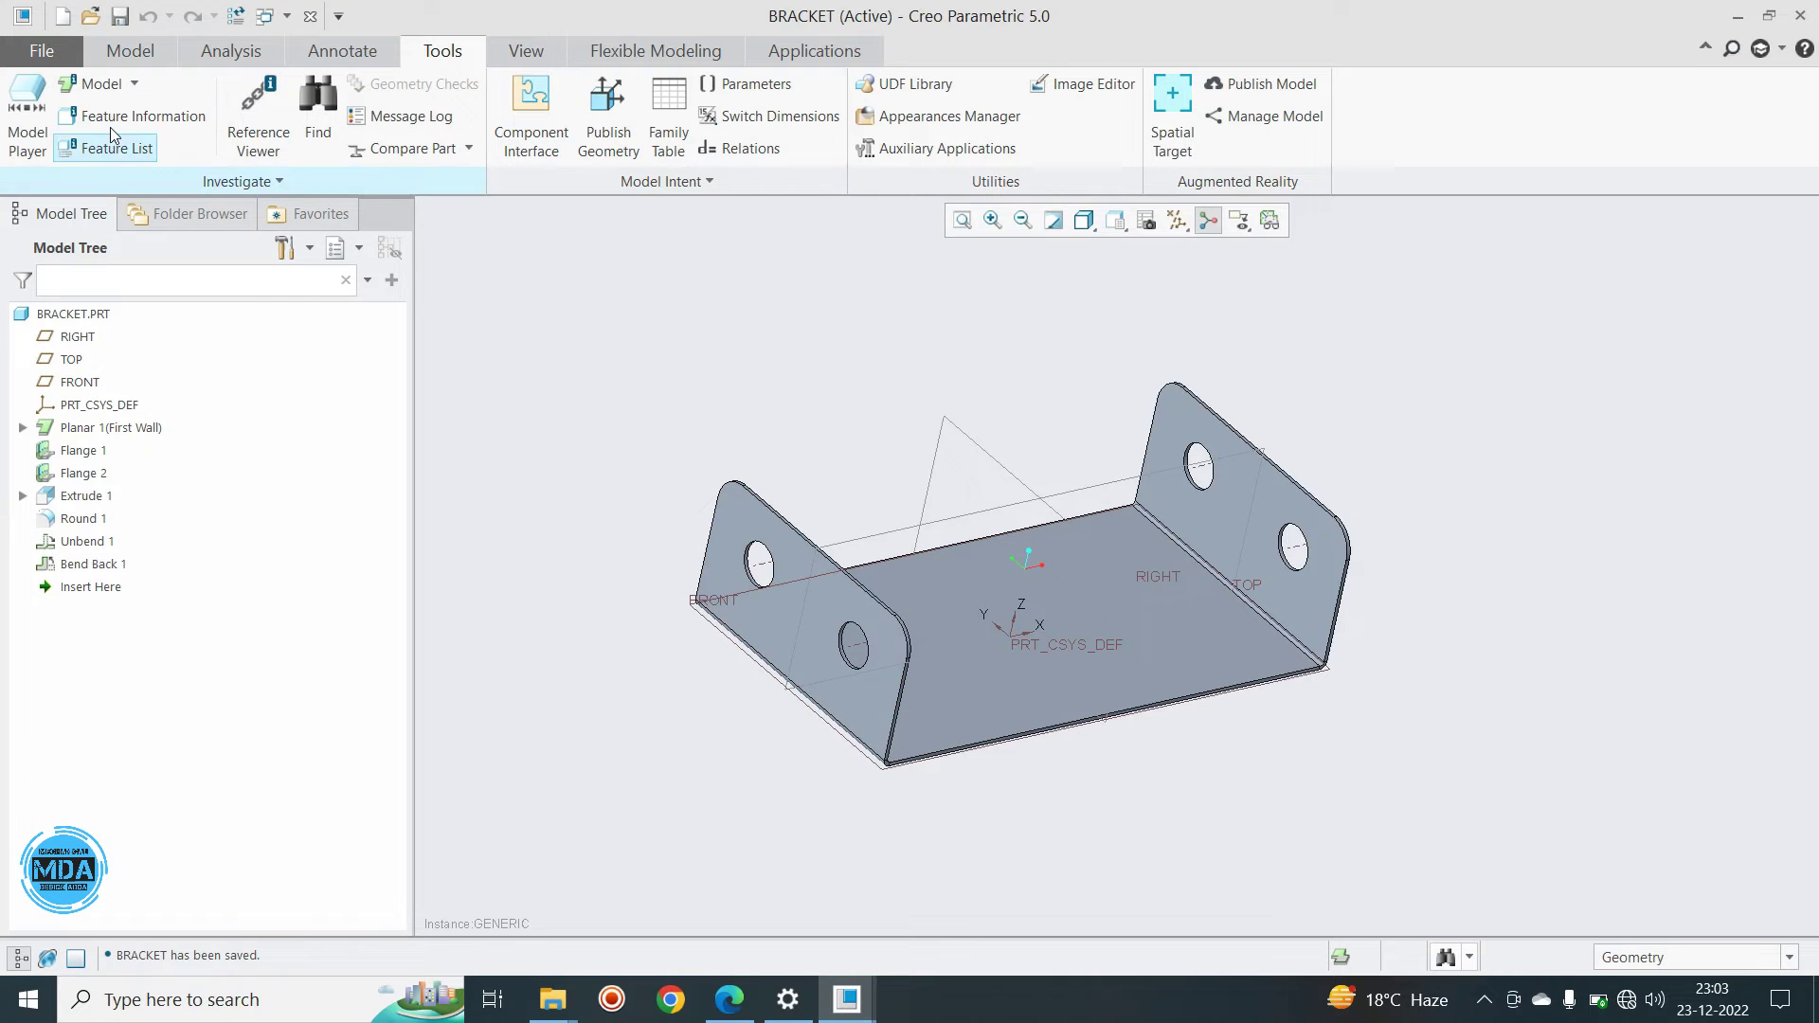
# Start a new drawing named Bracket, without the default template, using the Empty option
pyautogui.click(59, 17)
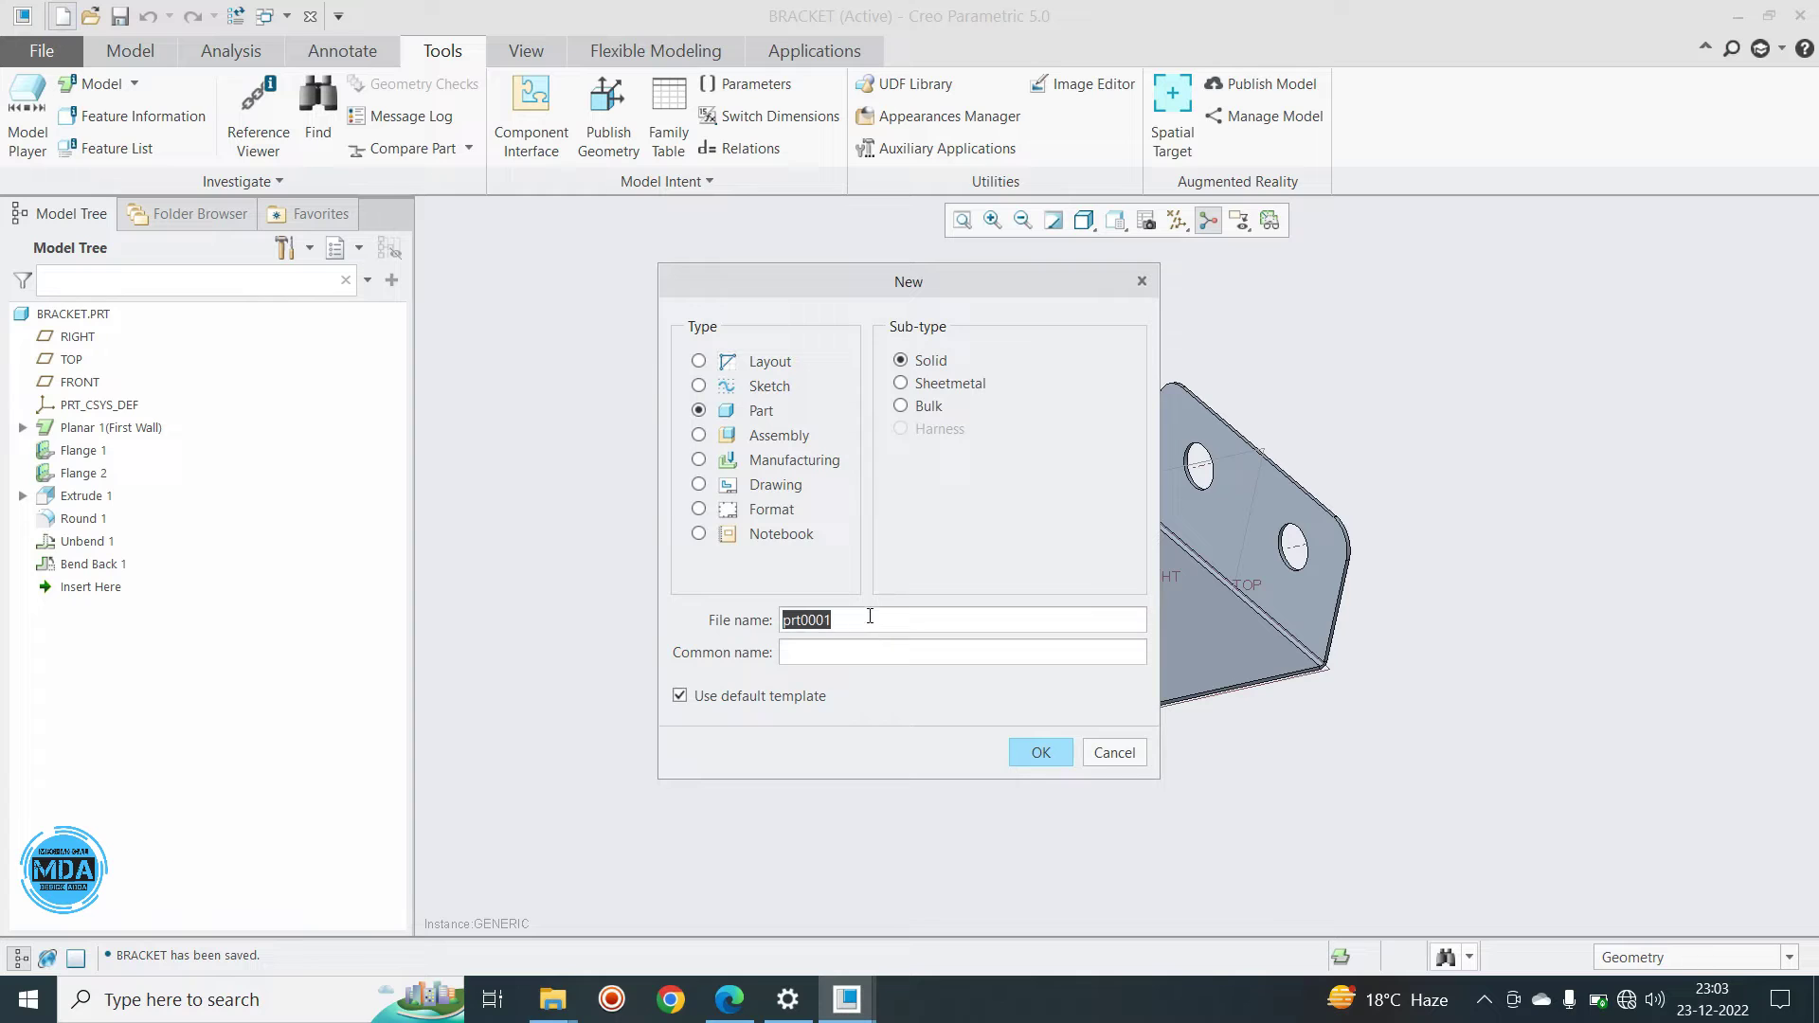
pyautogui.write('Bracket')
pyautogui.click(763, 488)
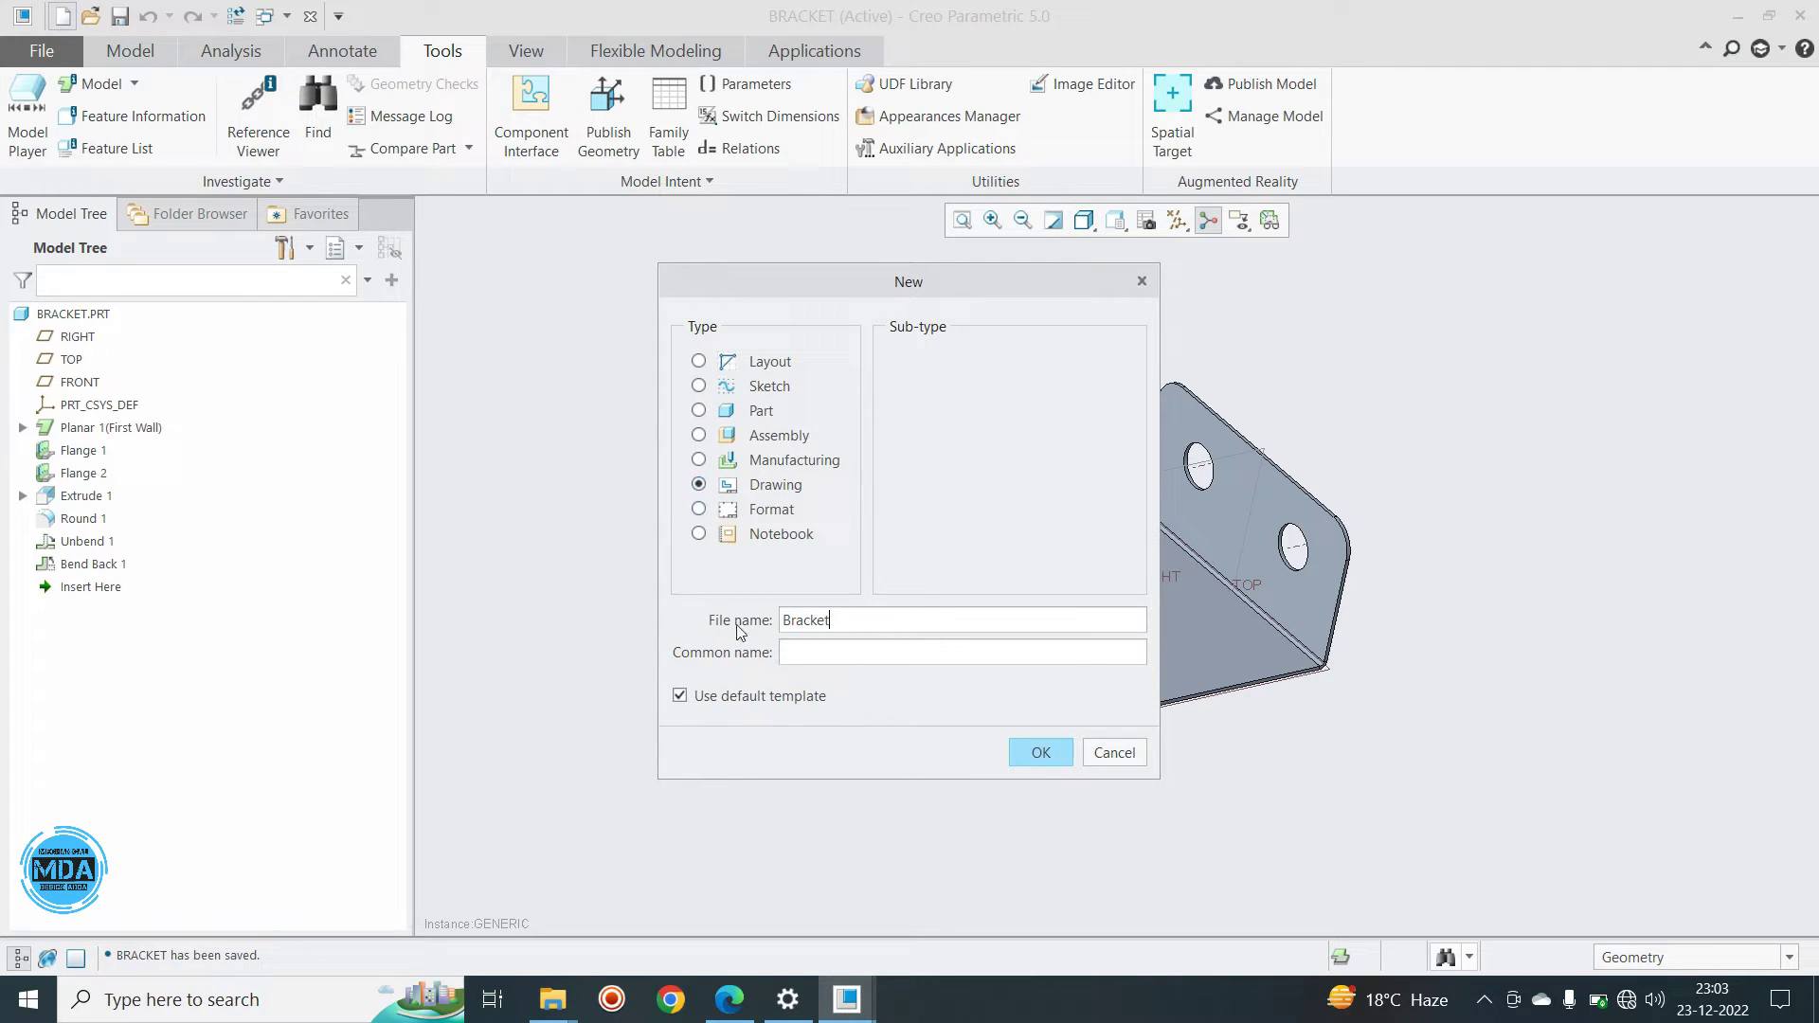
pyautogui.click(748, 699)
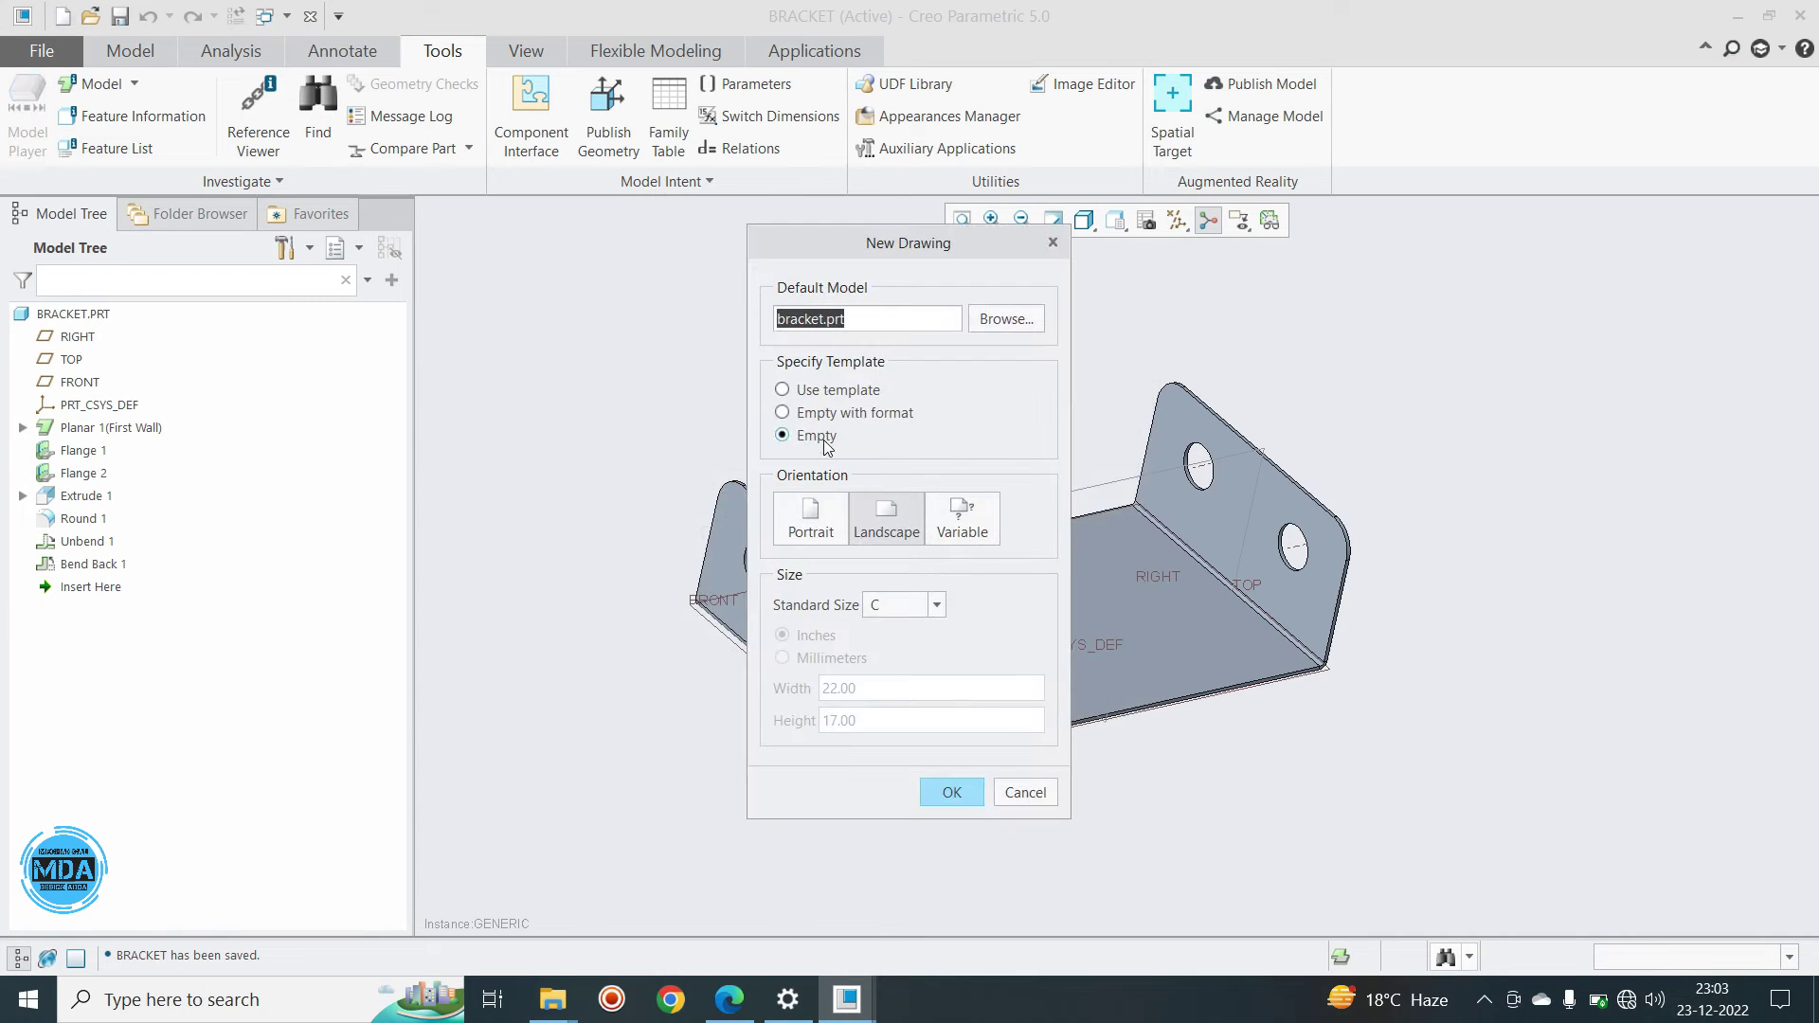
pyautogui.click(840, 414)
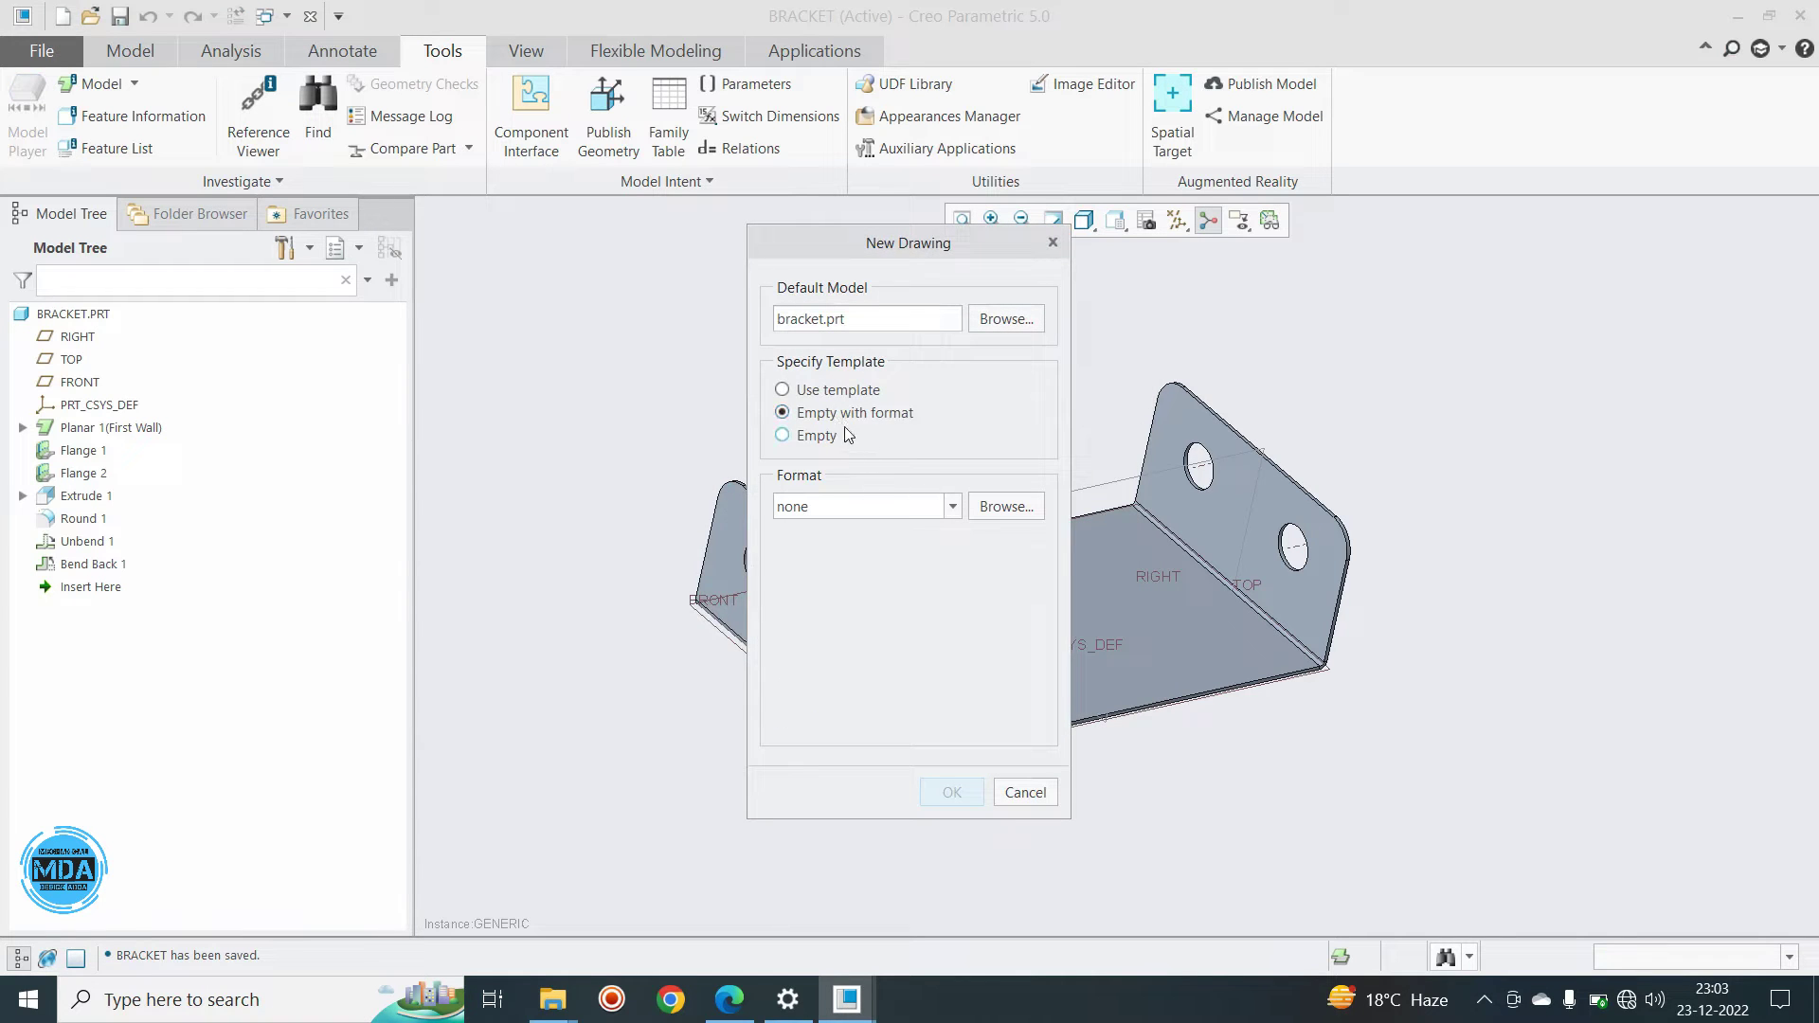
pyautogui.click(954, 508)
pyautogui.click(954, 507)
pyautogui.click(838, 392)
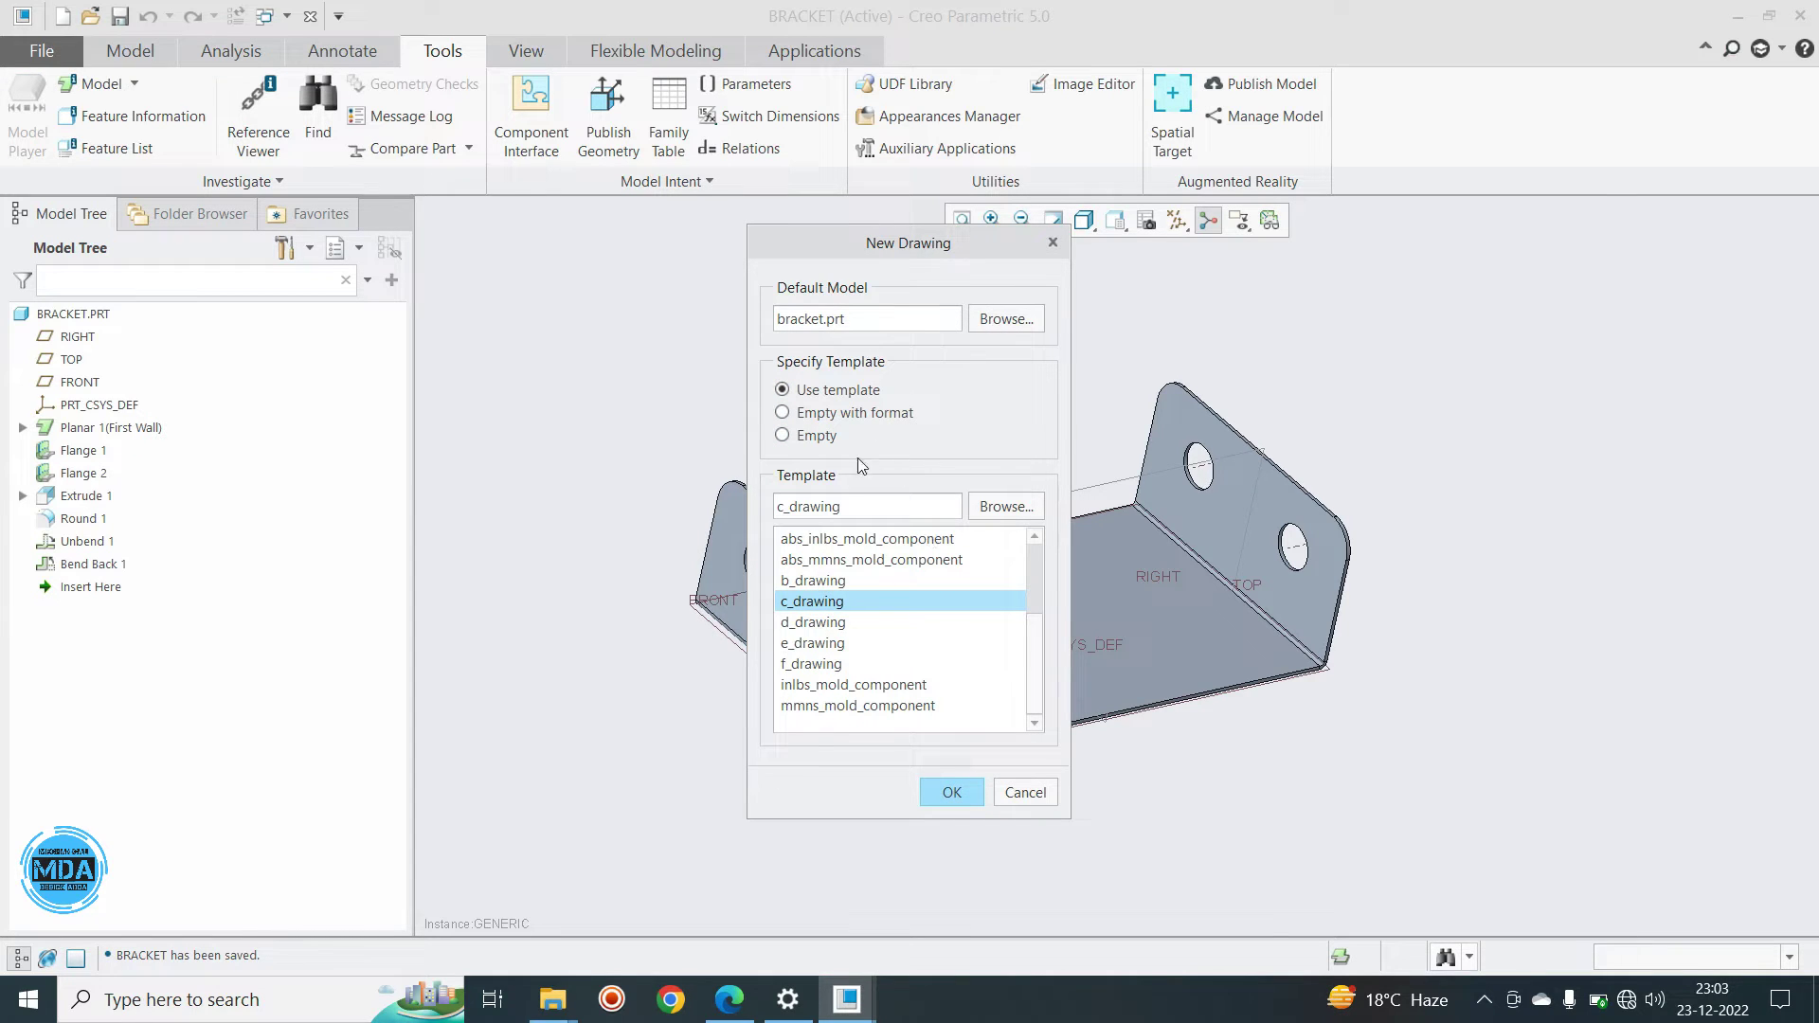
pyautogui.click(816, 437)
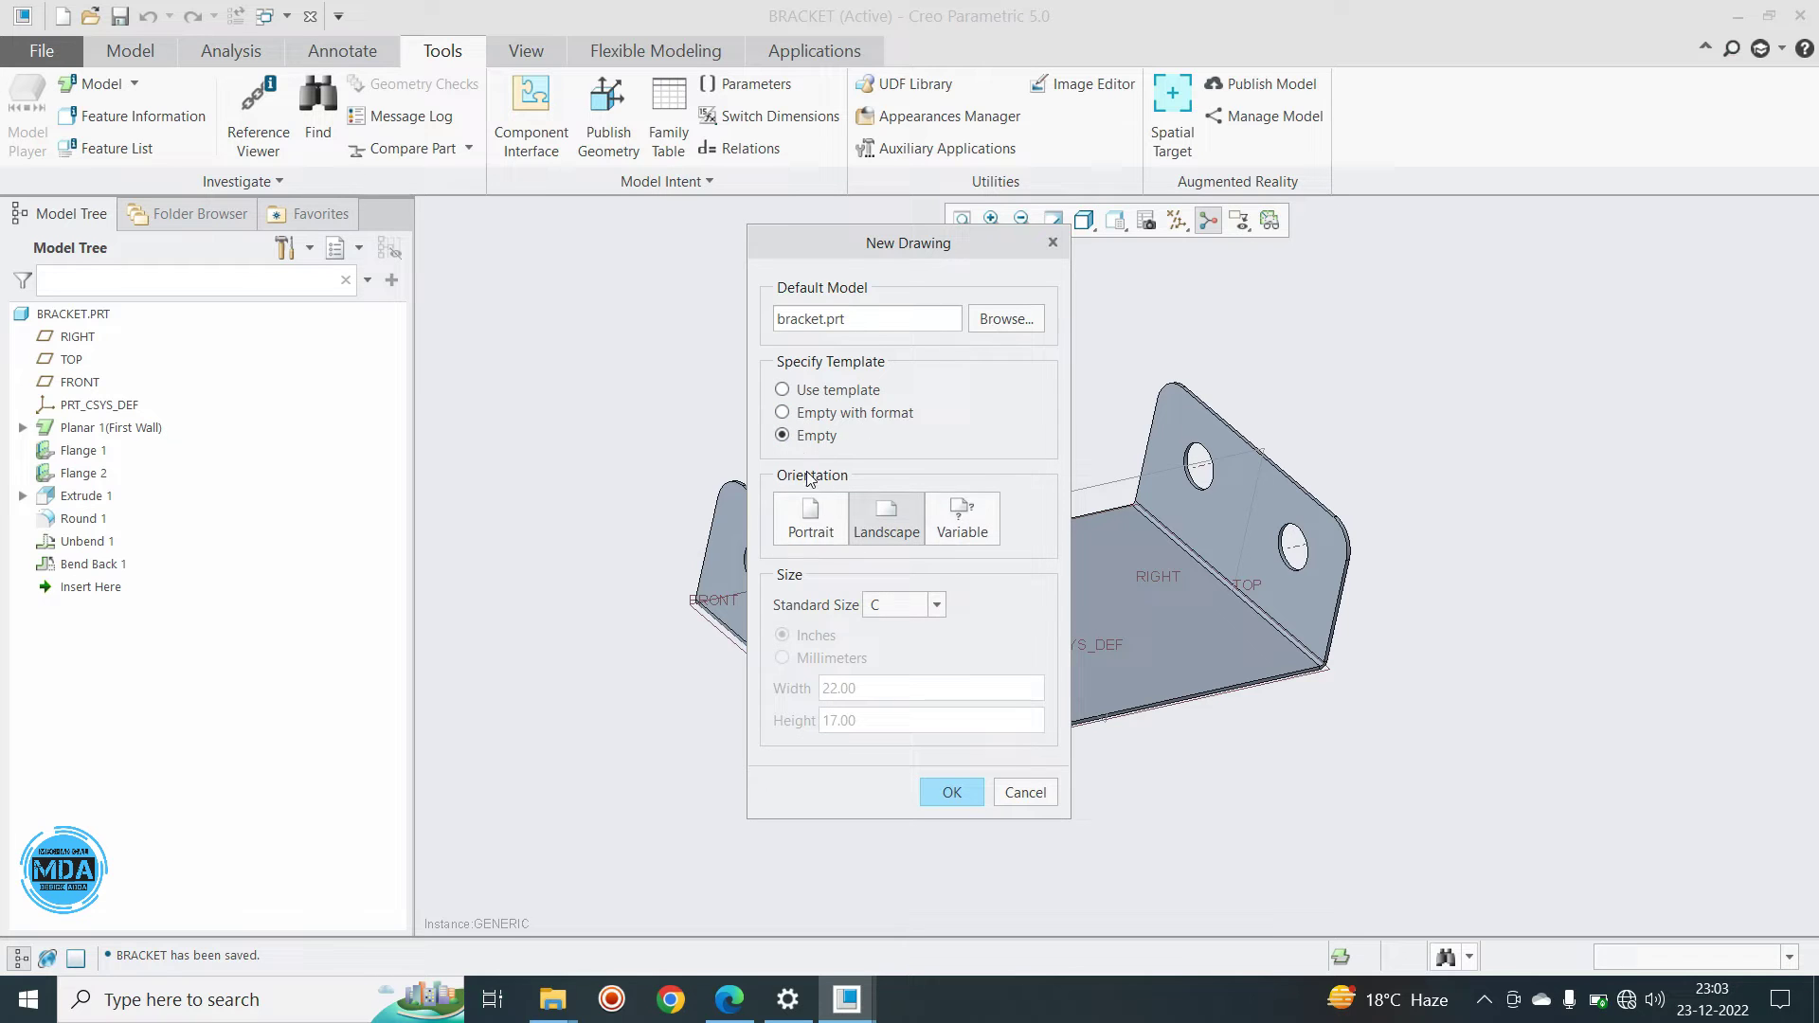
# Set the sheet to A0 and base the drawing on the BRACKET_FL instance
pyautogui.click(900, 605)
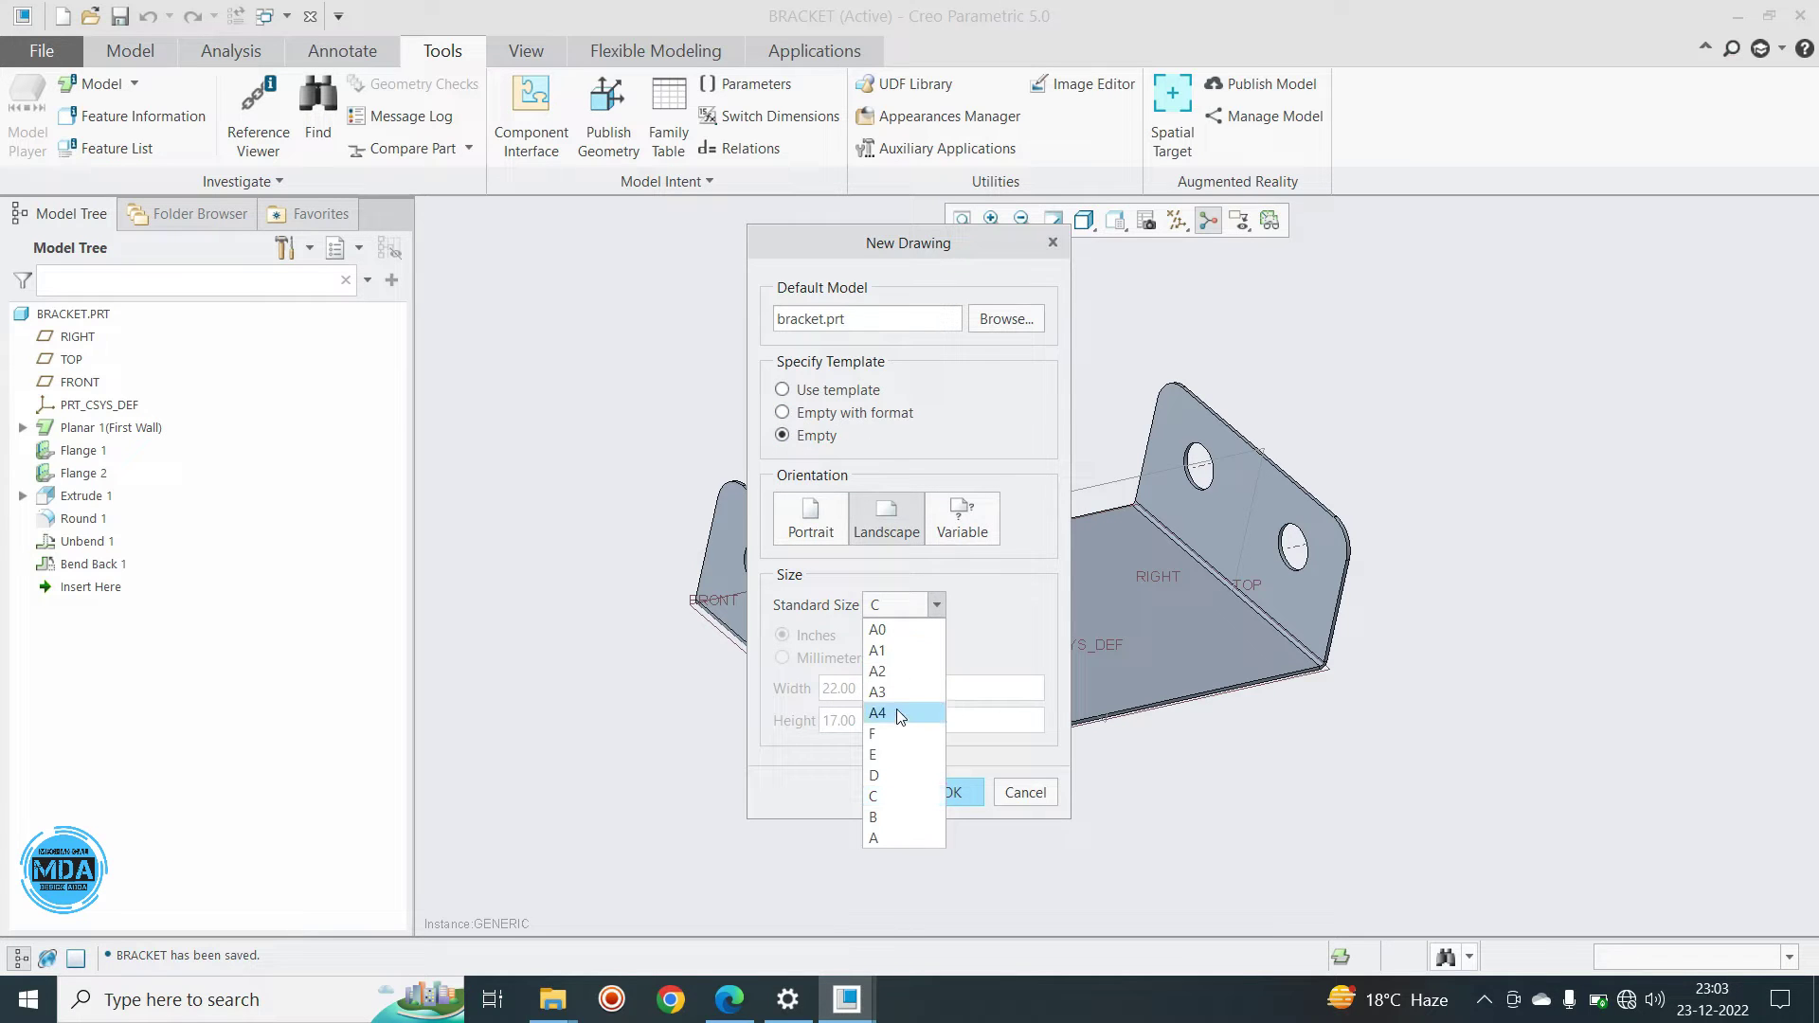
pyautogui.click(882, 629)
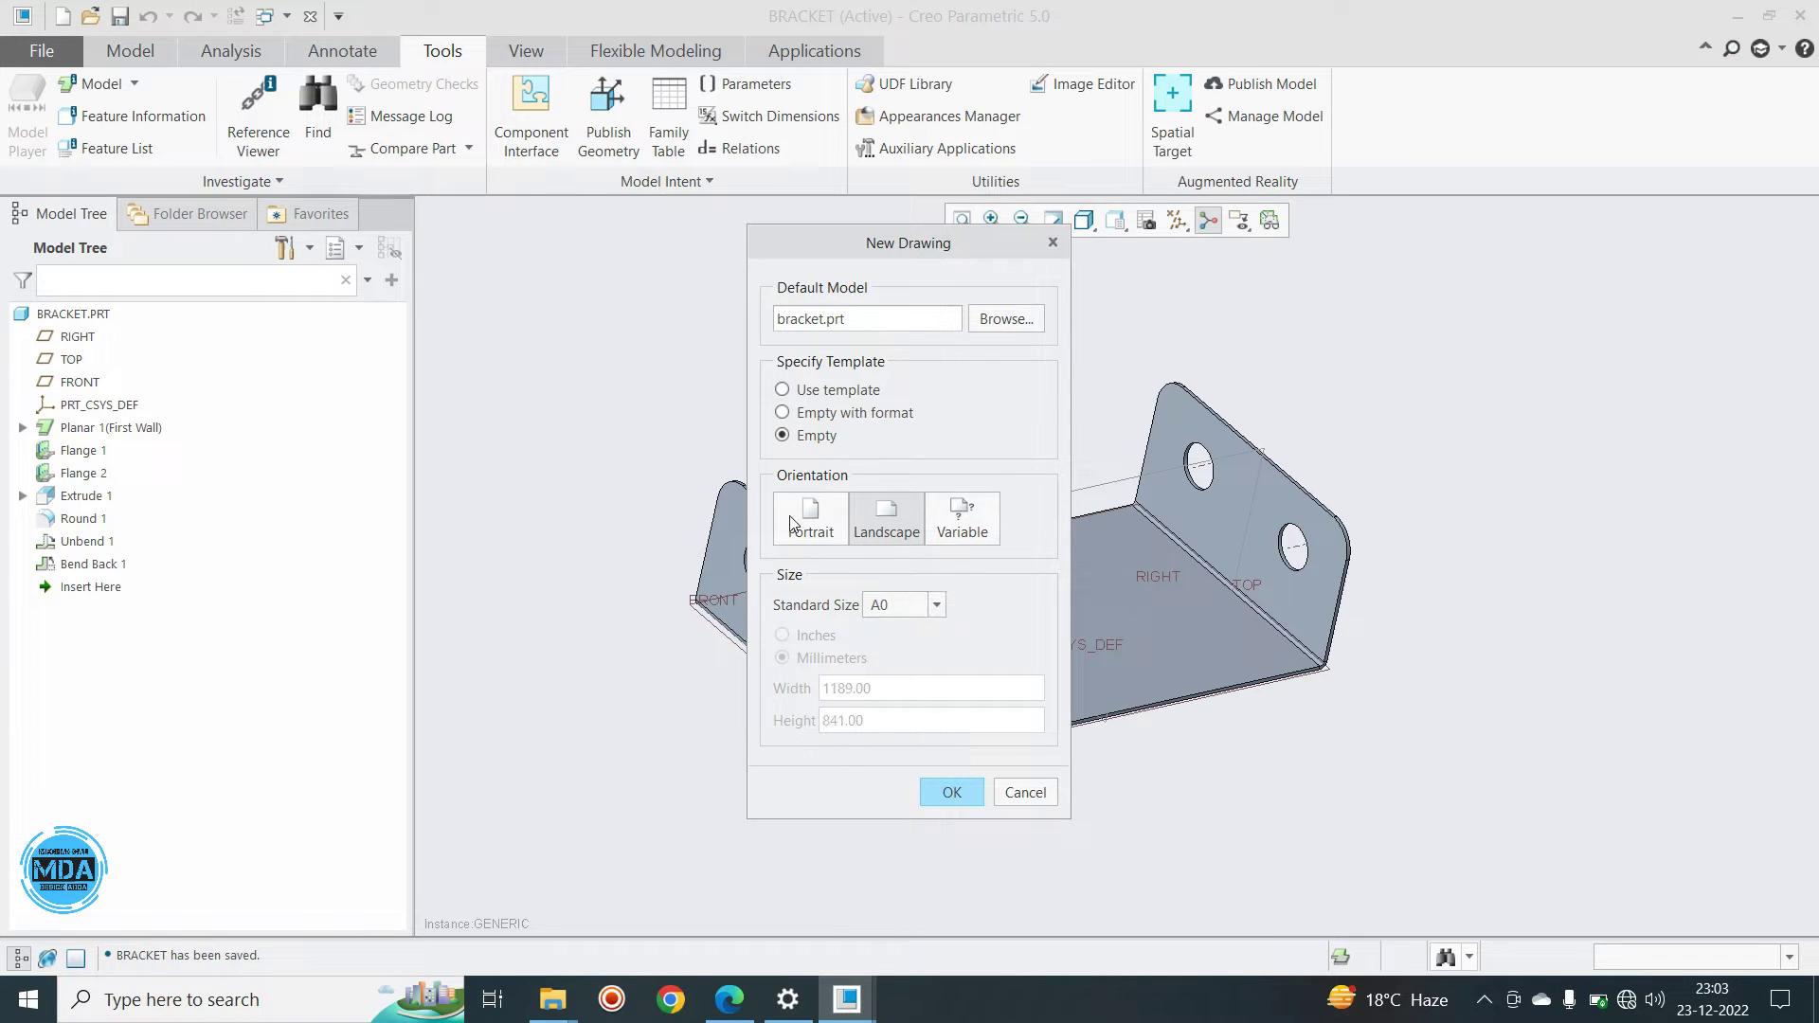
pyautogui.click(948, 789)
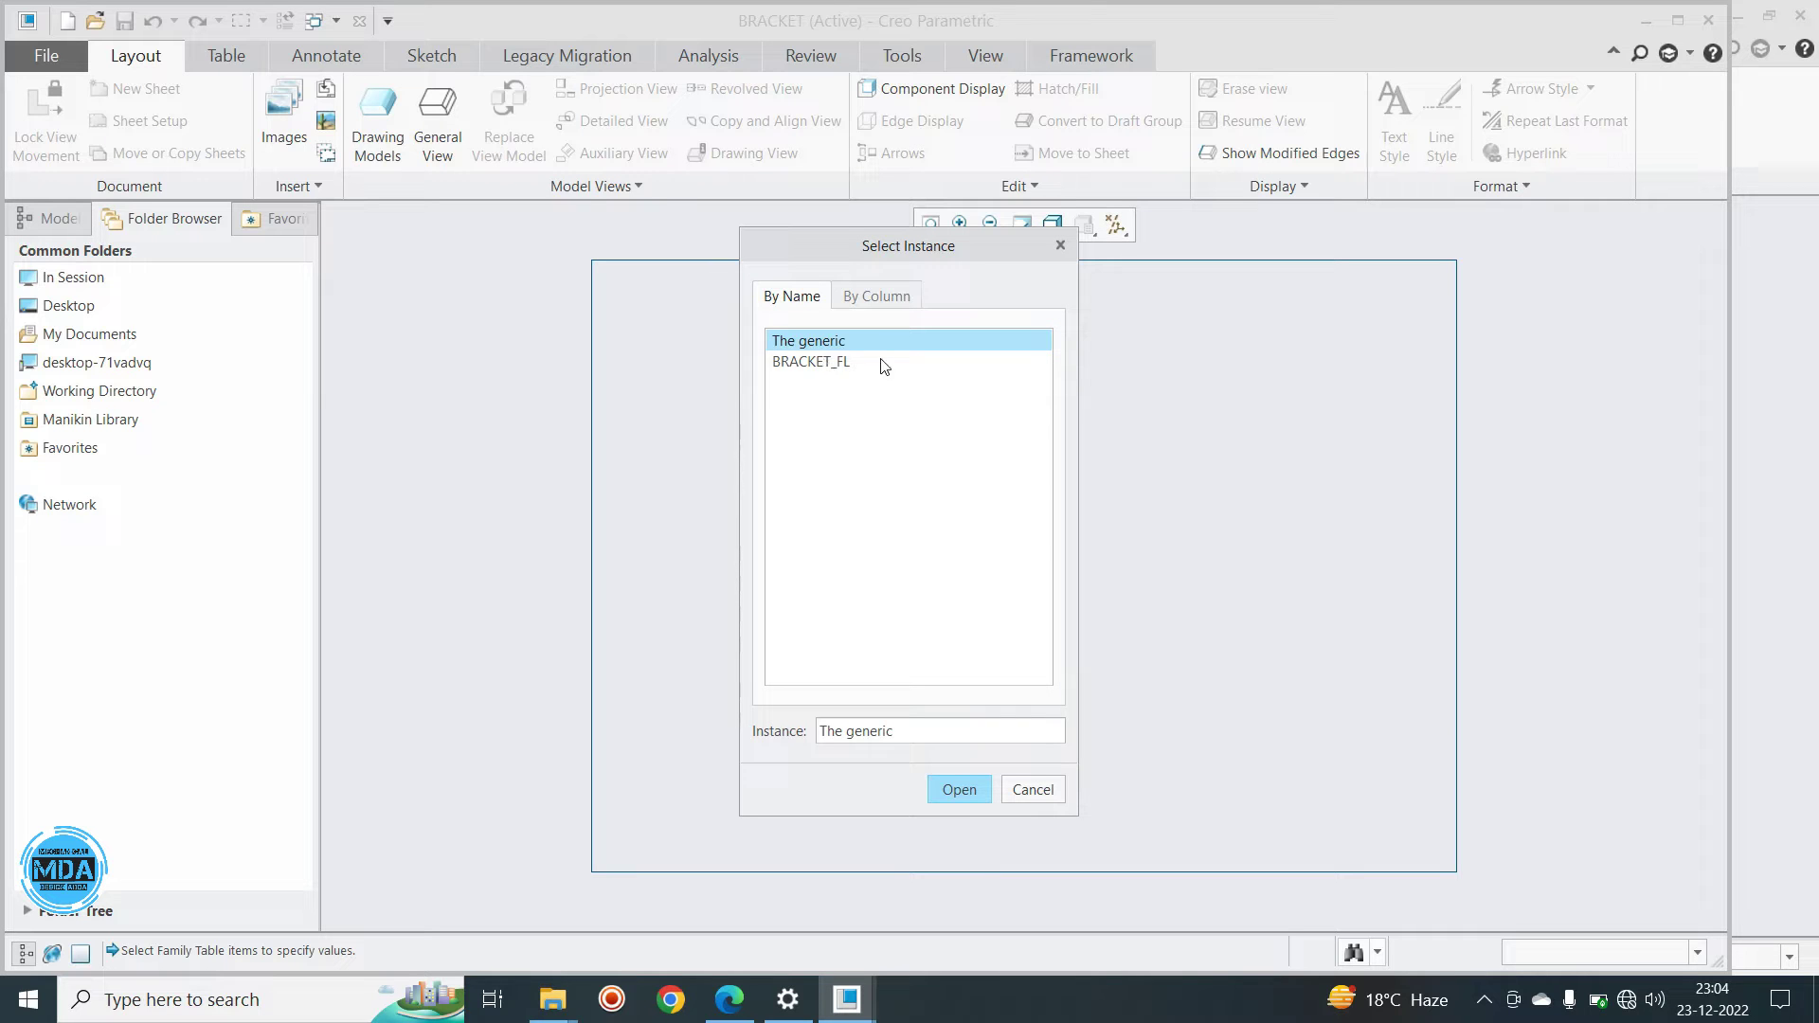
pyautogui.click(798, 364)
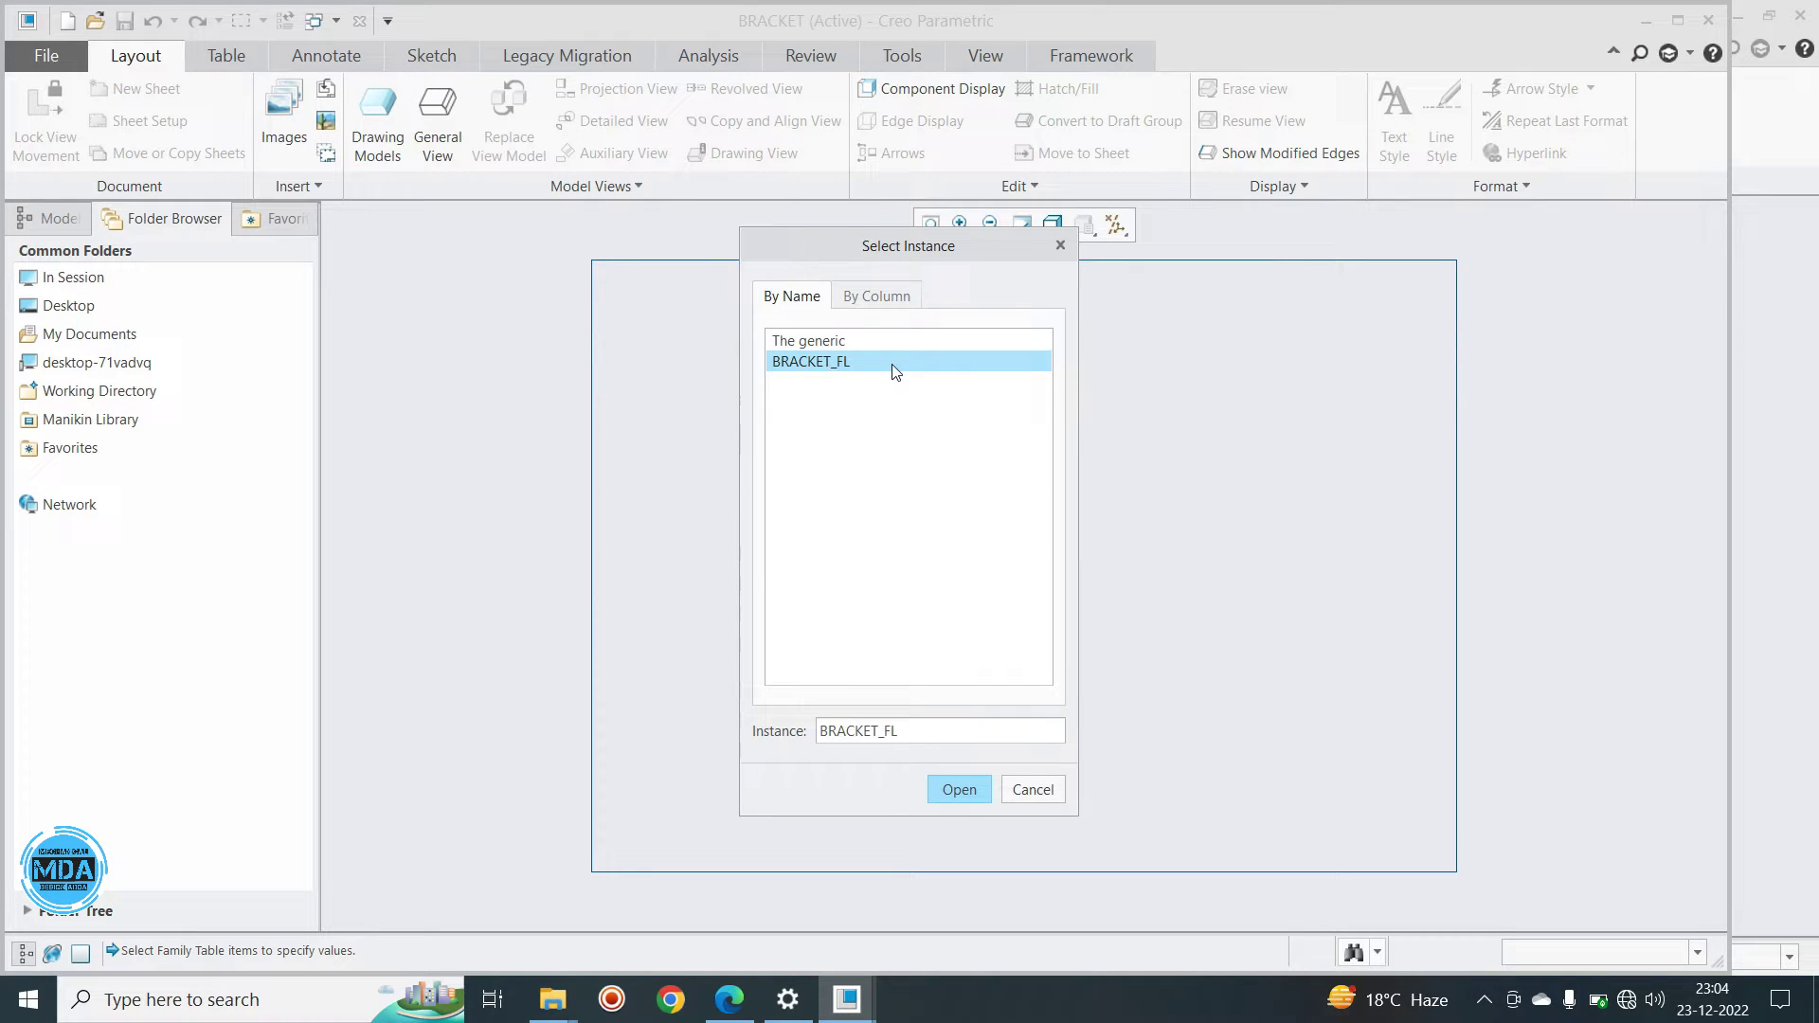
pyautogui.click(959, 790)
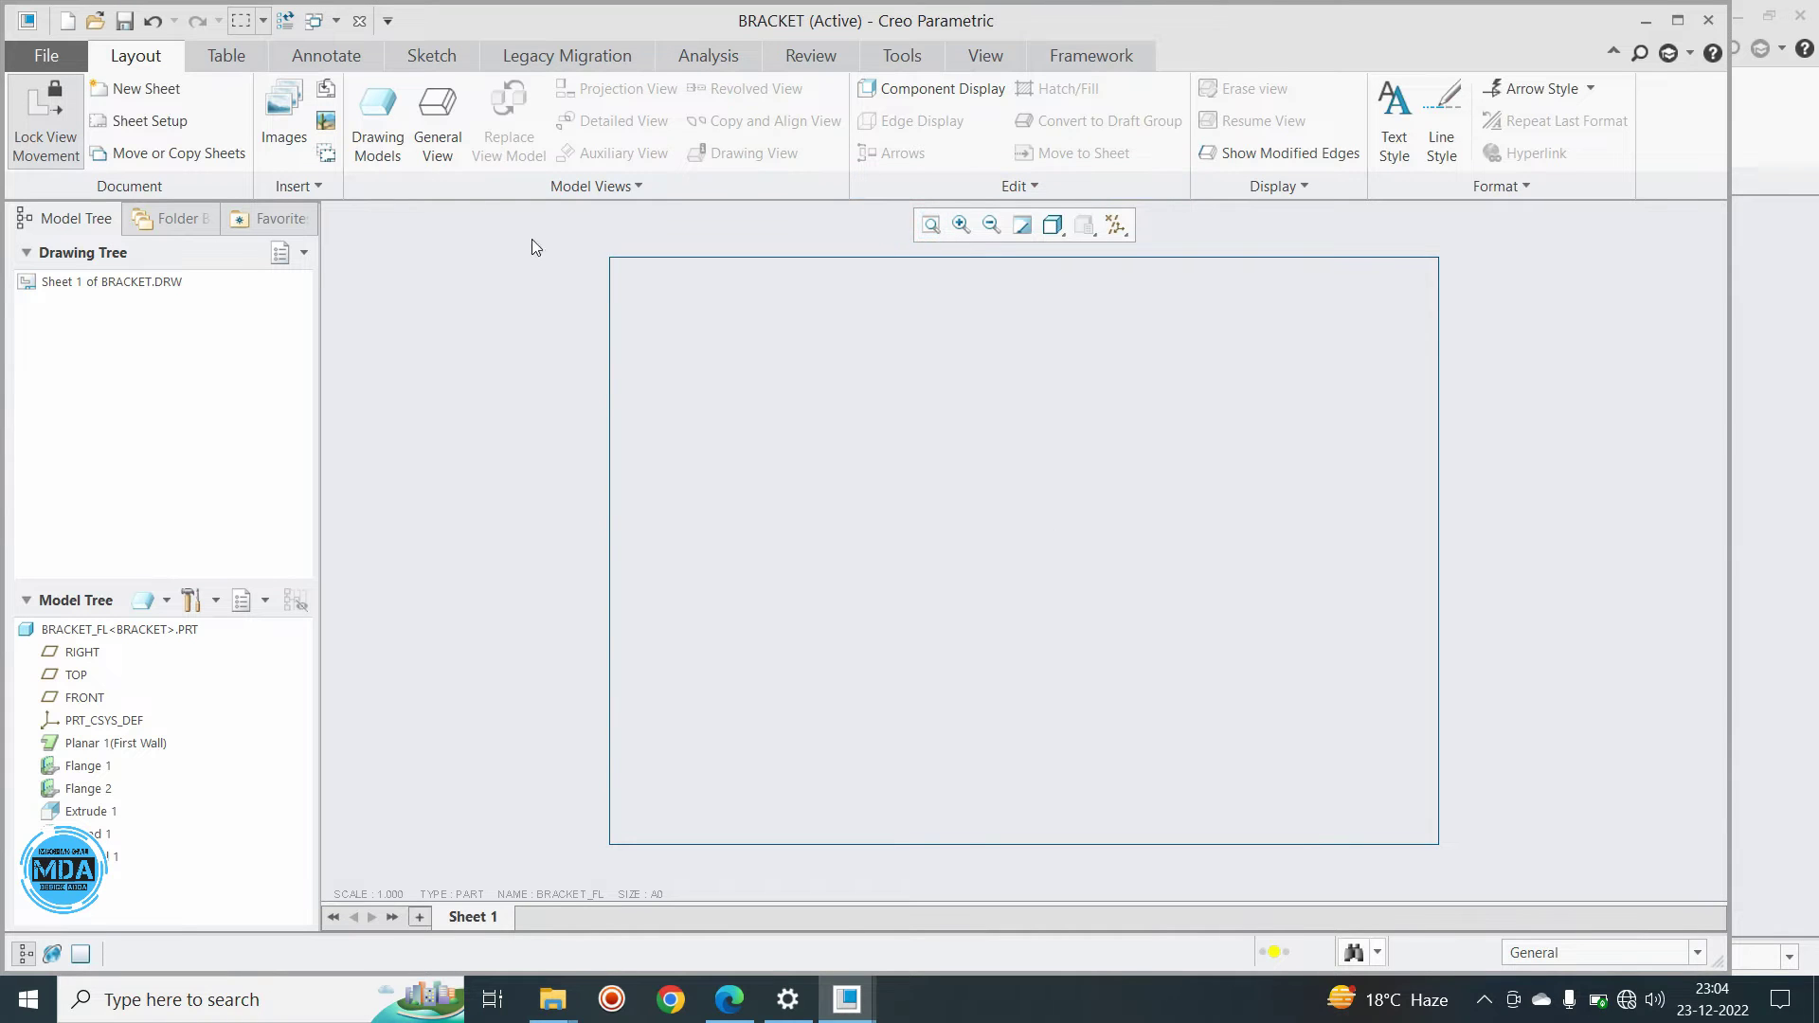
# Place a general view with no combined state, oriented to FRONT
pyautogui.click(437, 142)
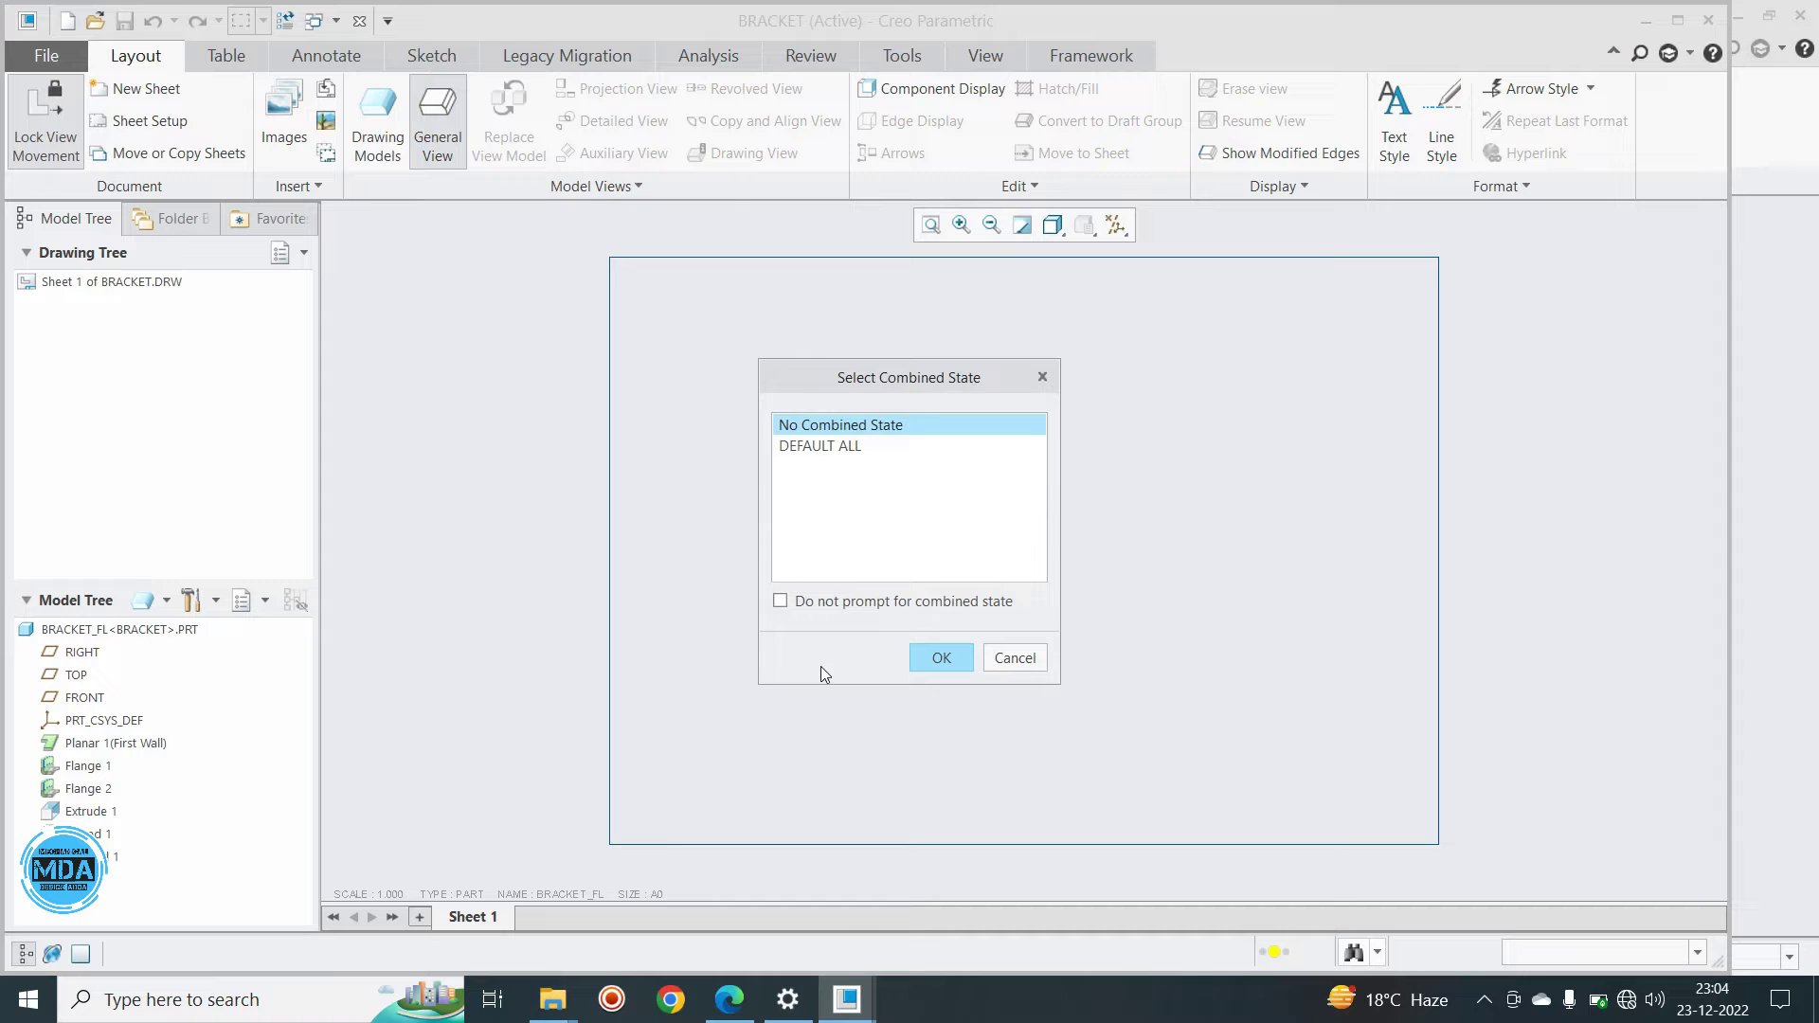
pyautogui.click(938, 658)
pyautogui.click(865, 509)
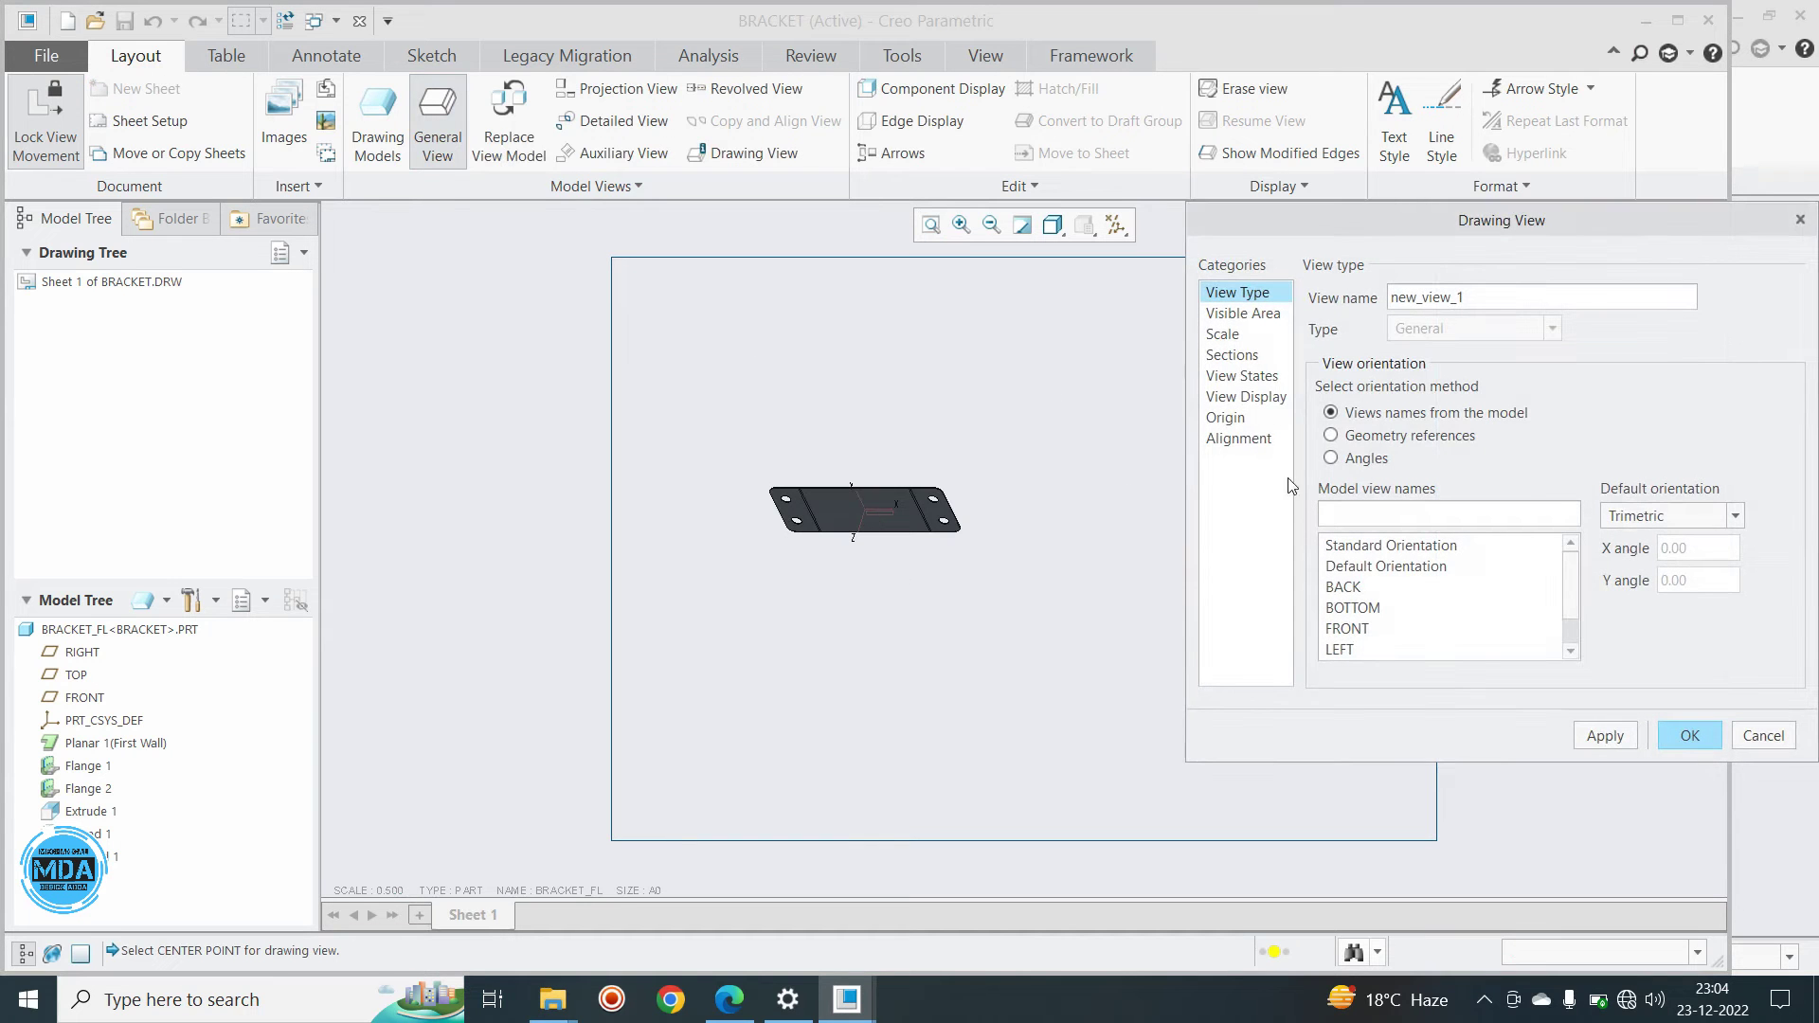
pyautogui.click(1353, 629)
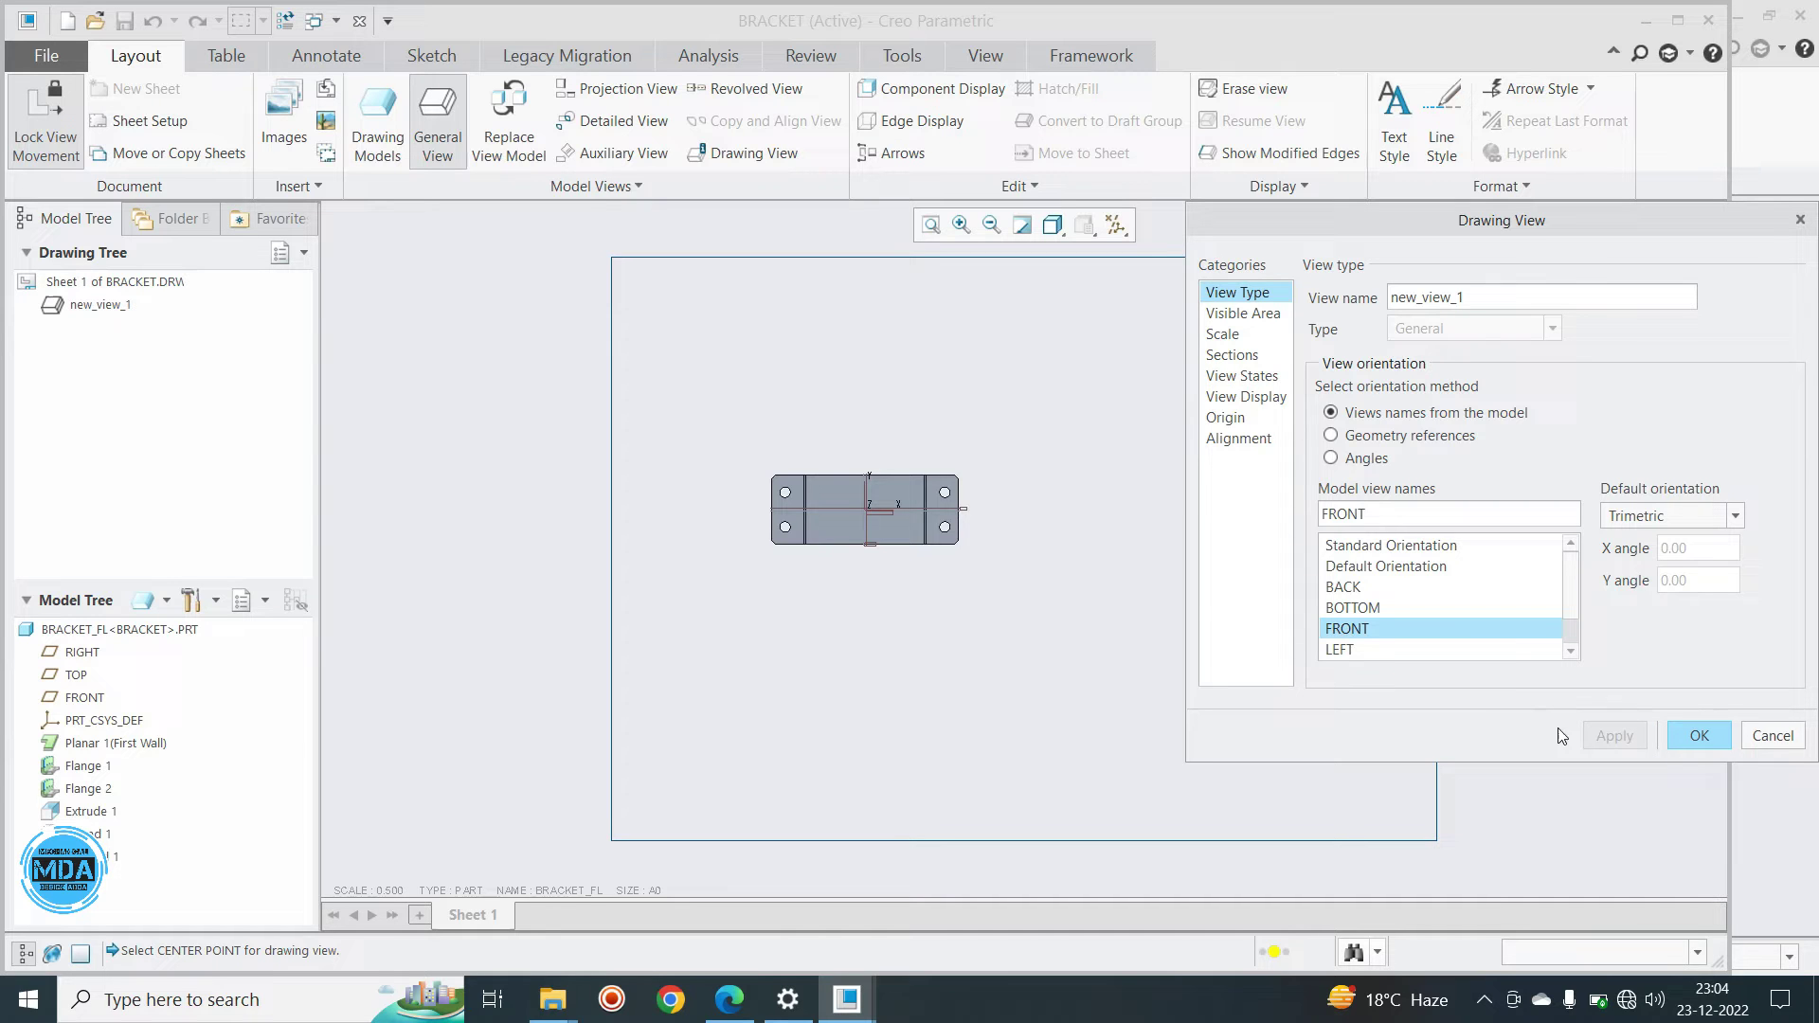
# Set the view to No Hidden, trying Solid then Dimmed tangent edges
pyautogui.click(1253, 398)
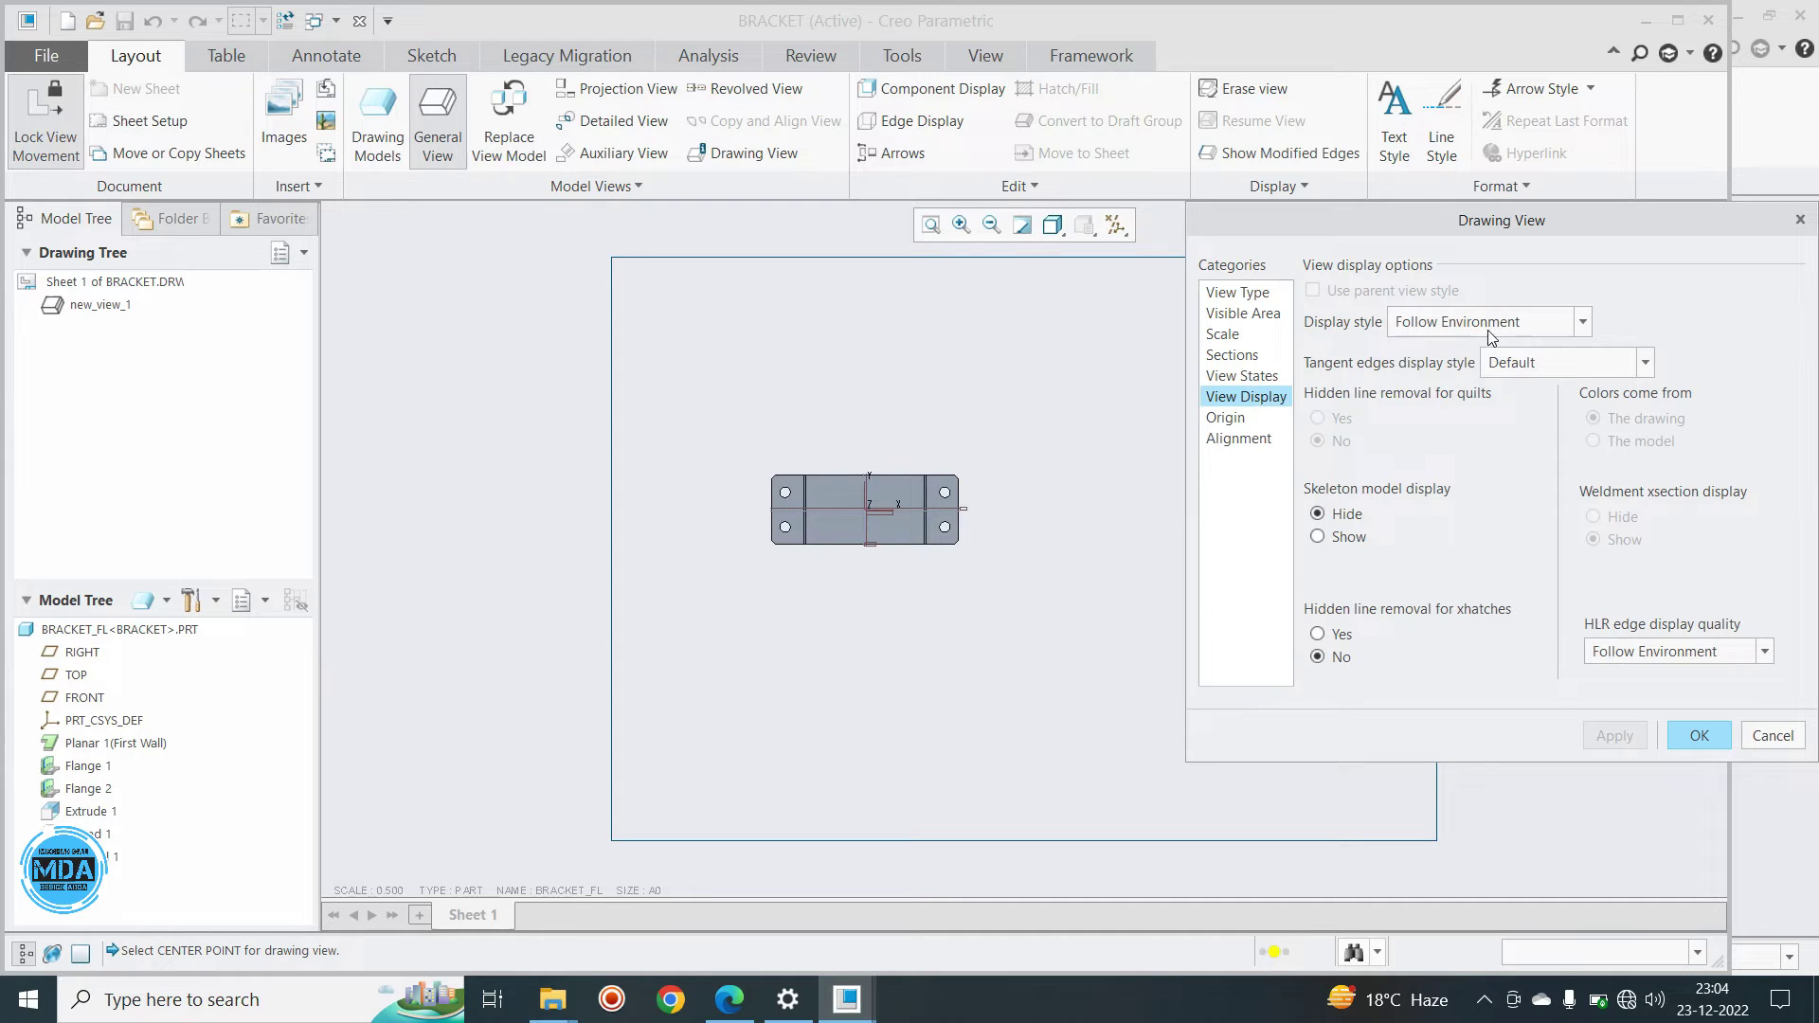
pyautogui.click(1491, 336)
pyautogui.click(1485, 426)
pyautogui.click(1518, 363)
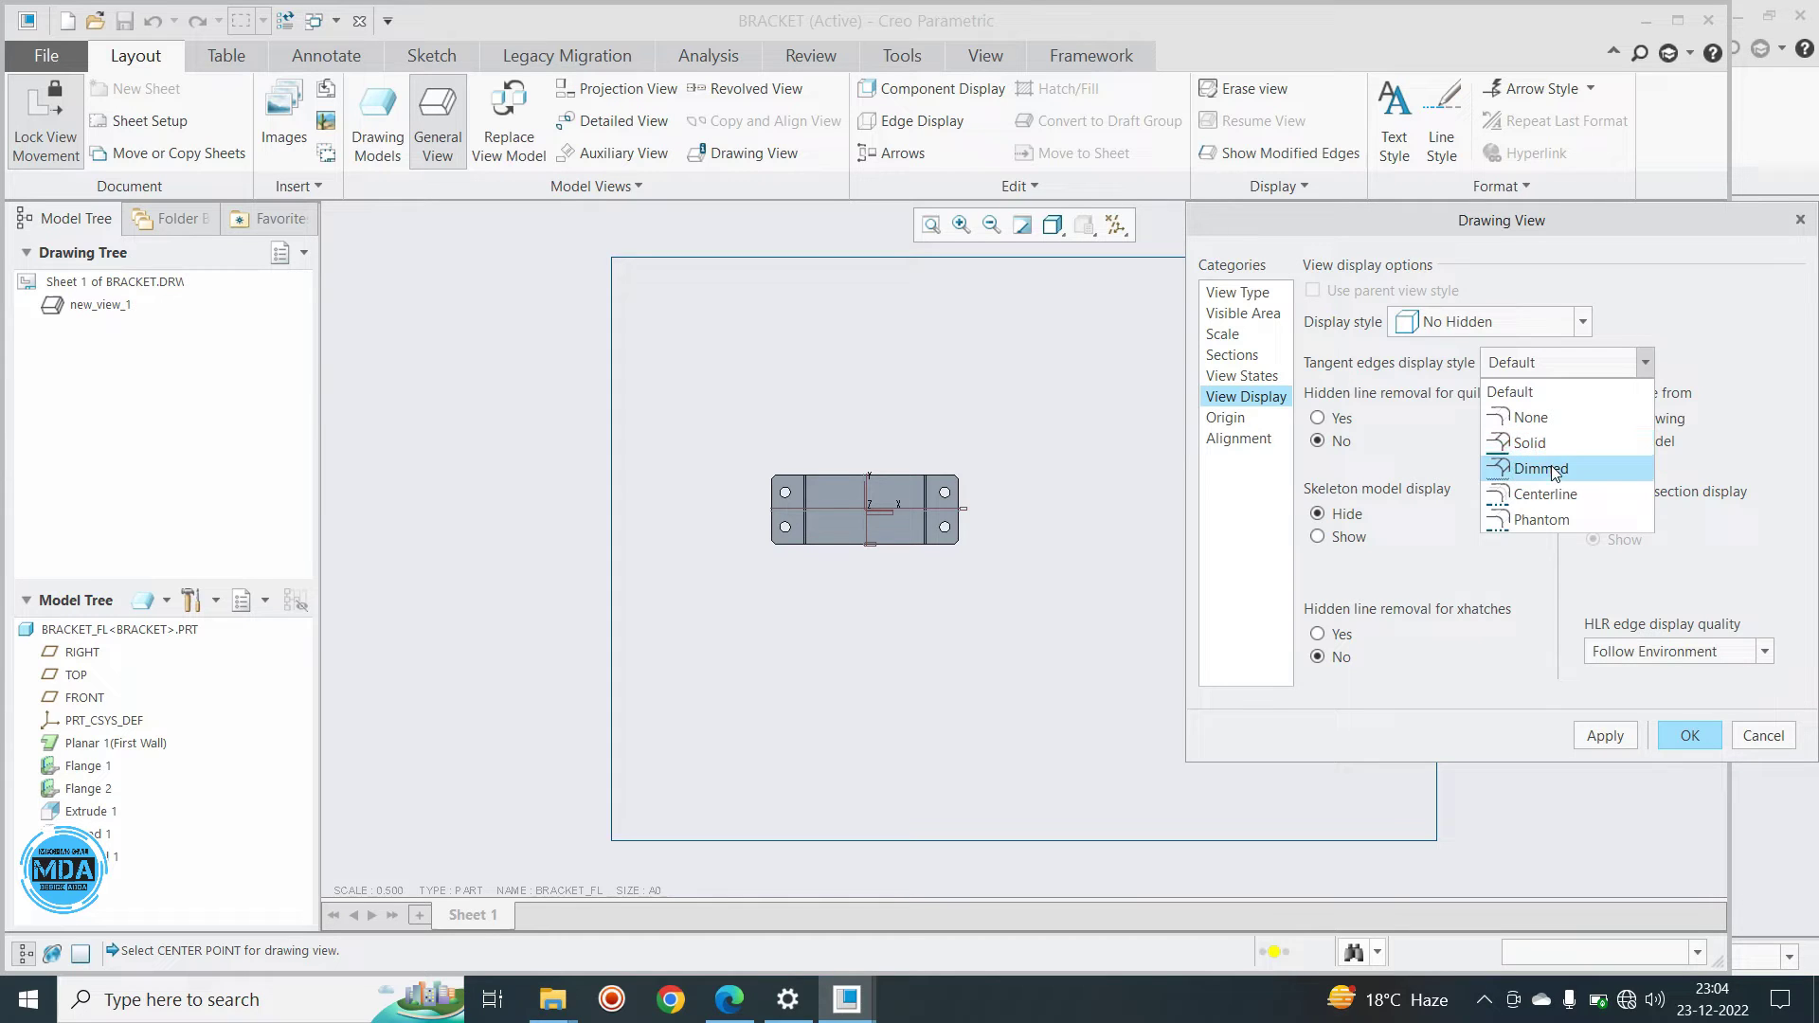
pyautogui.click(1525, 443)
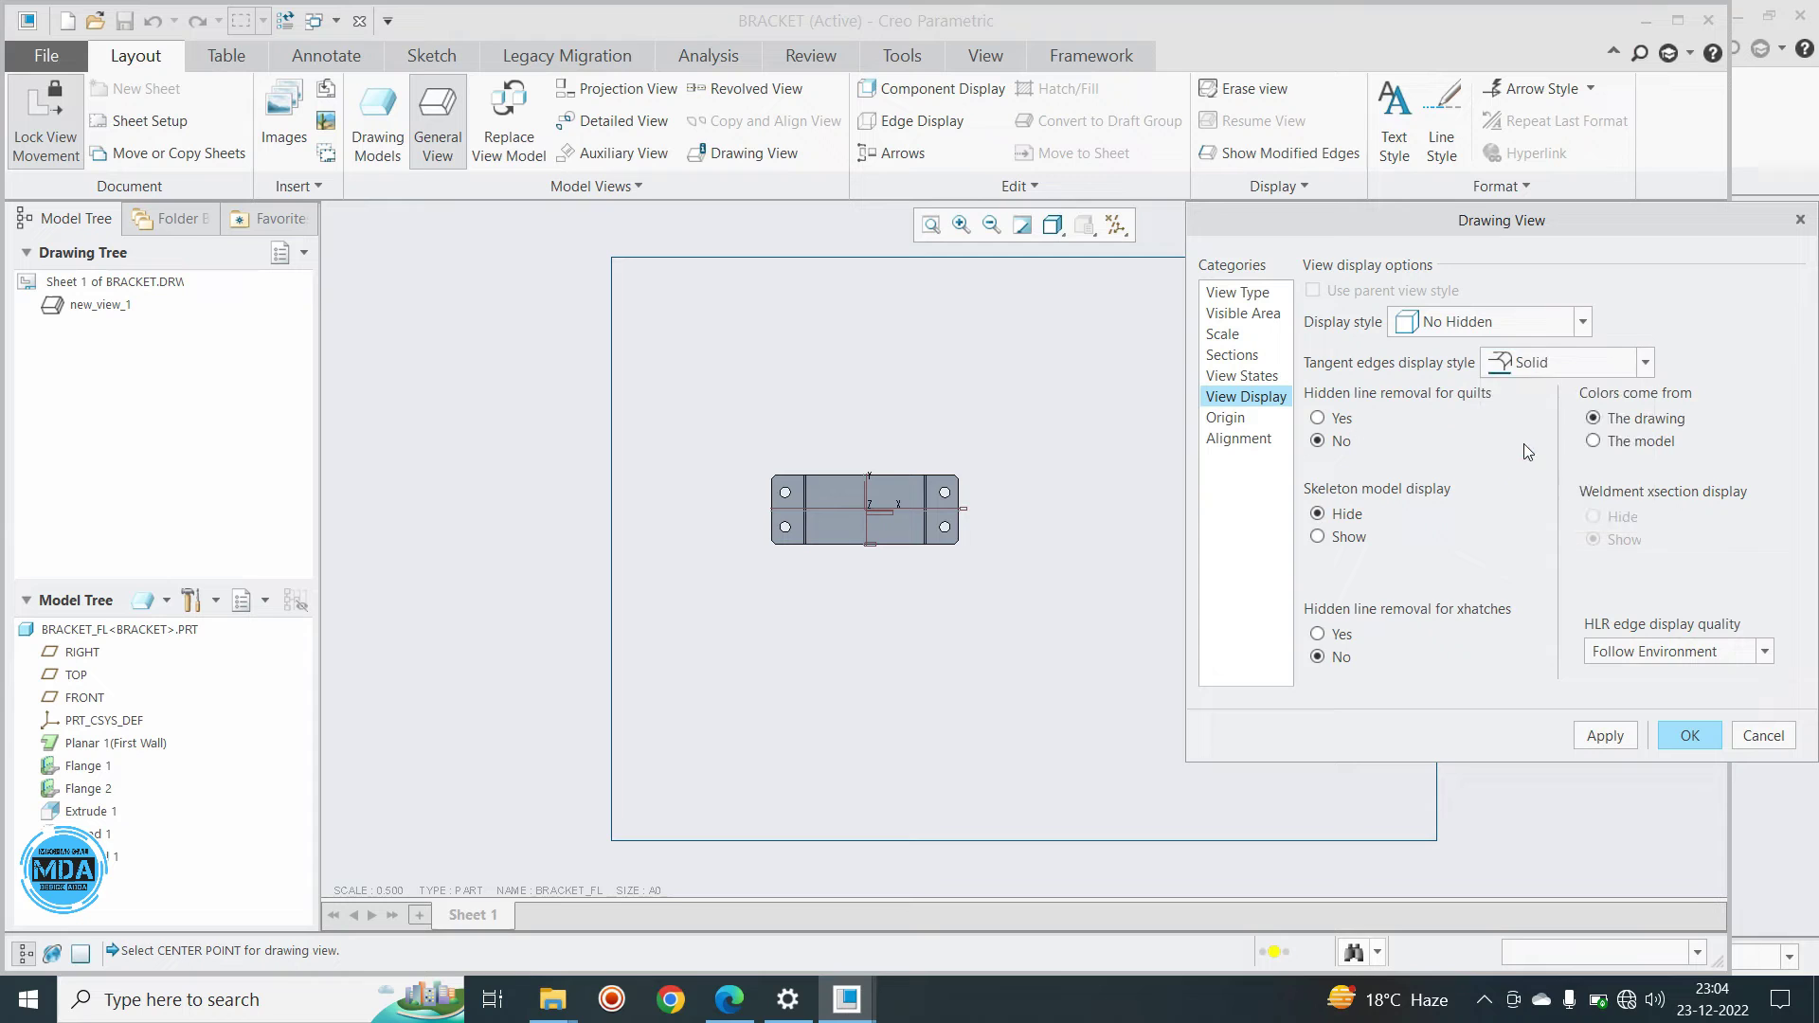
pyautogui.click(1609, 735)
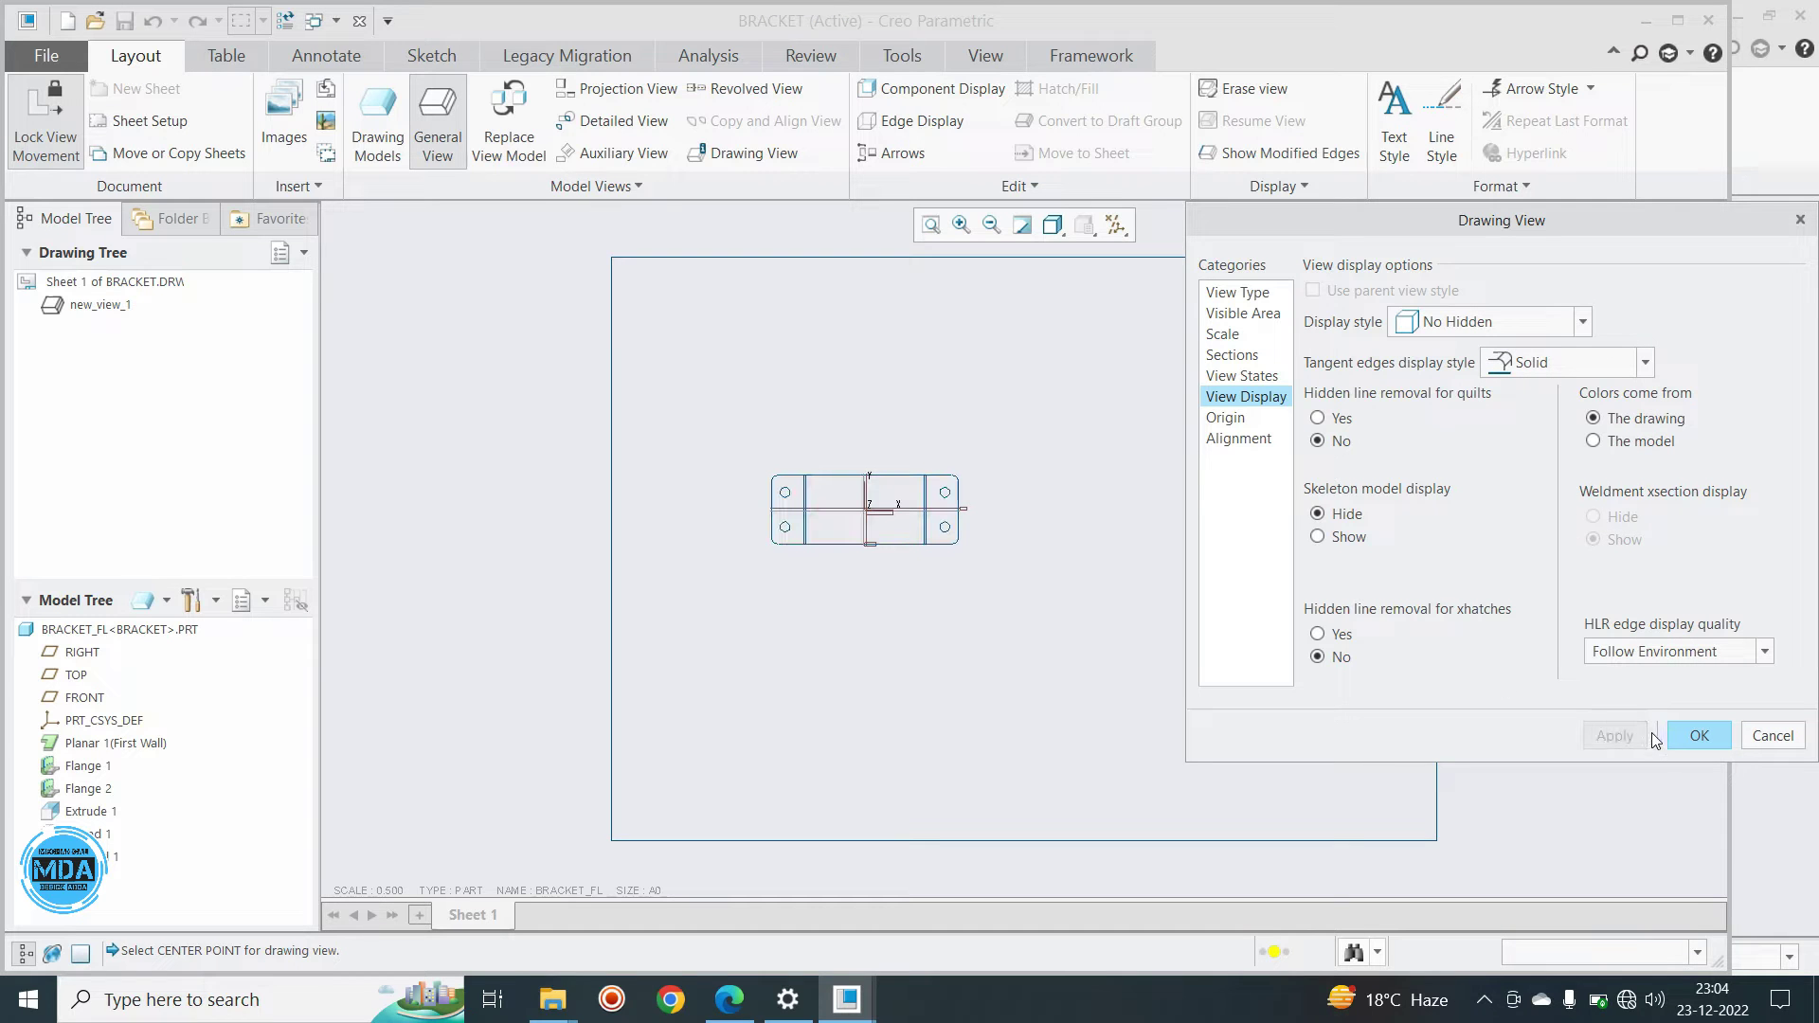
pyautogui.click(1536, 362)
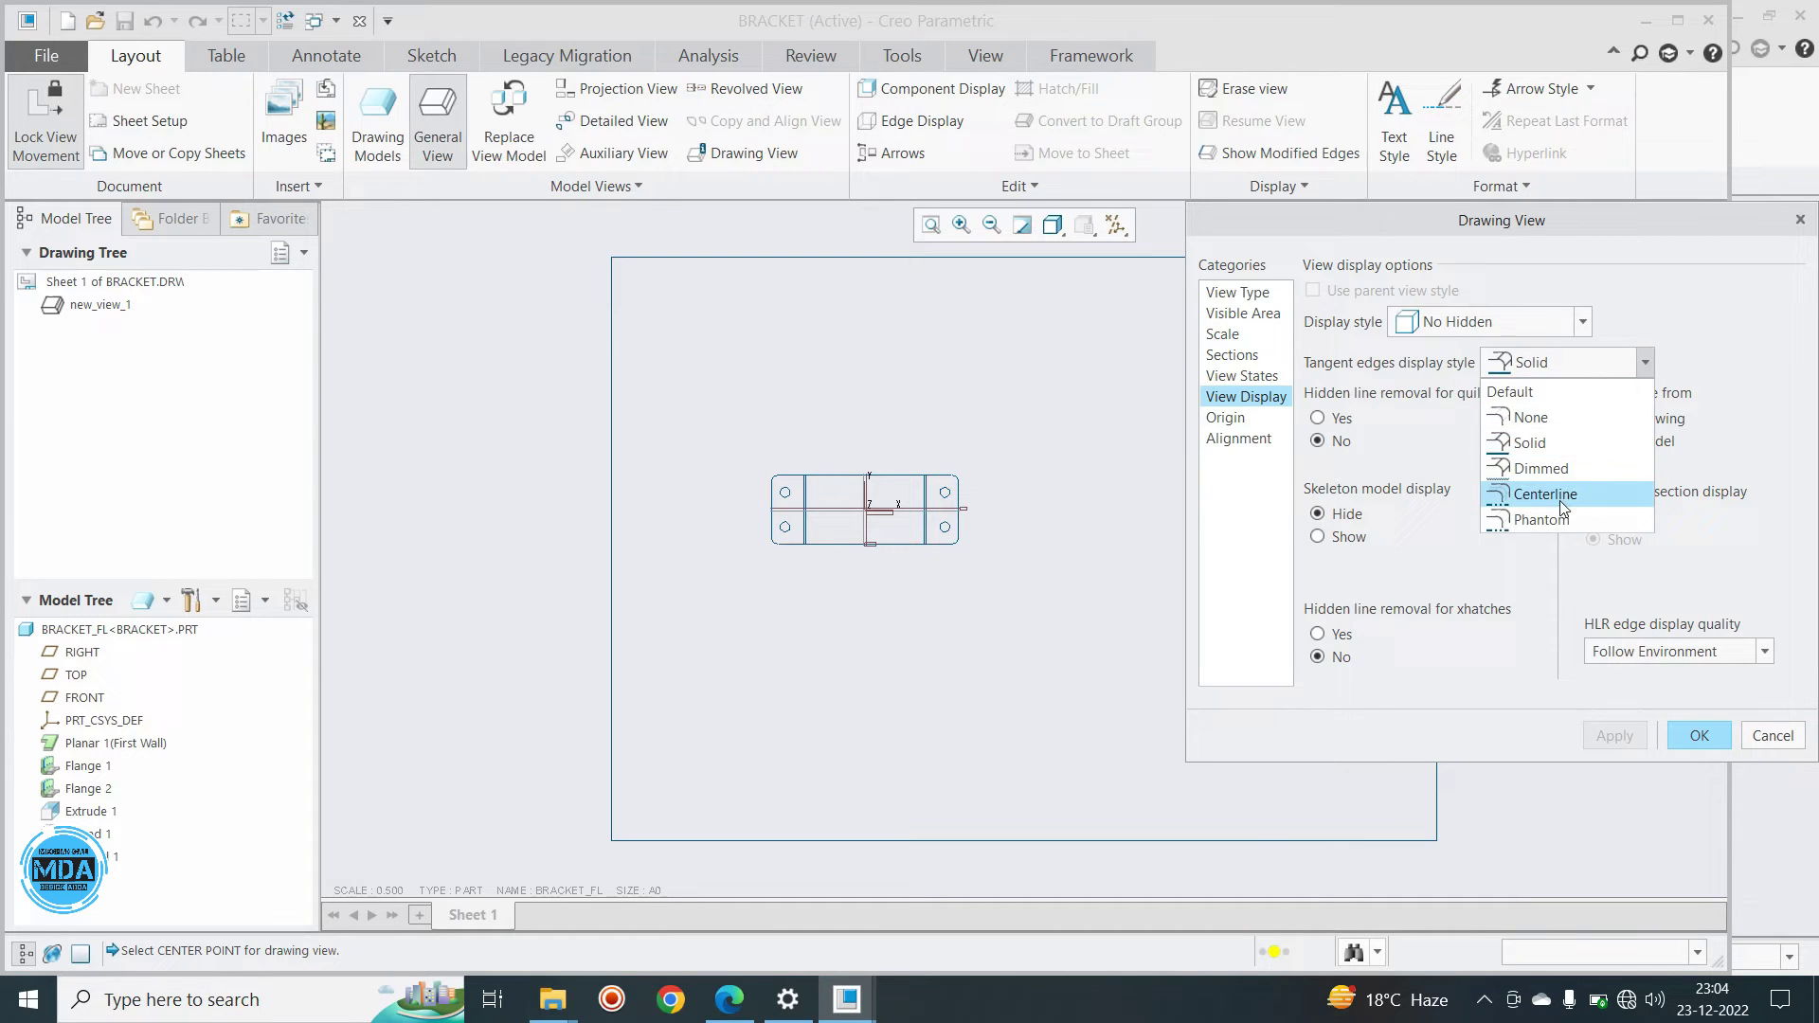
pyautogui.click(1563, 467)
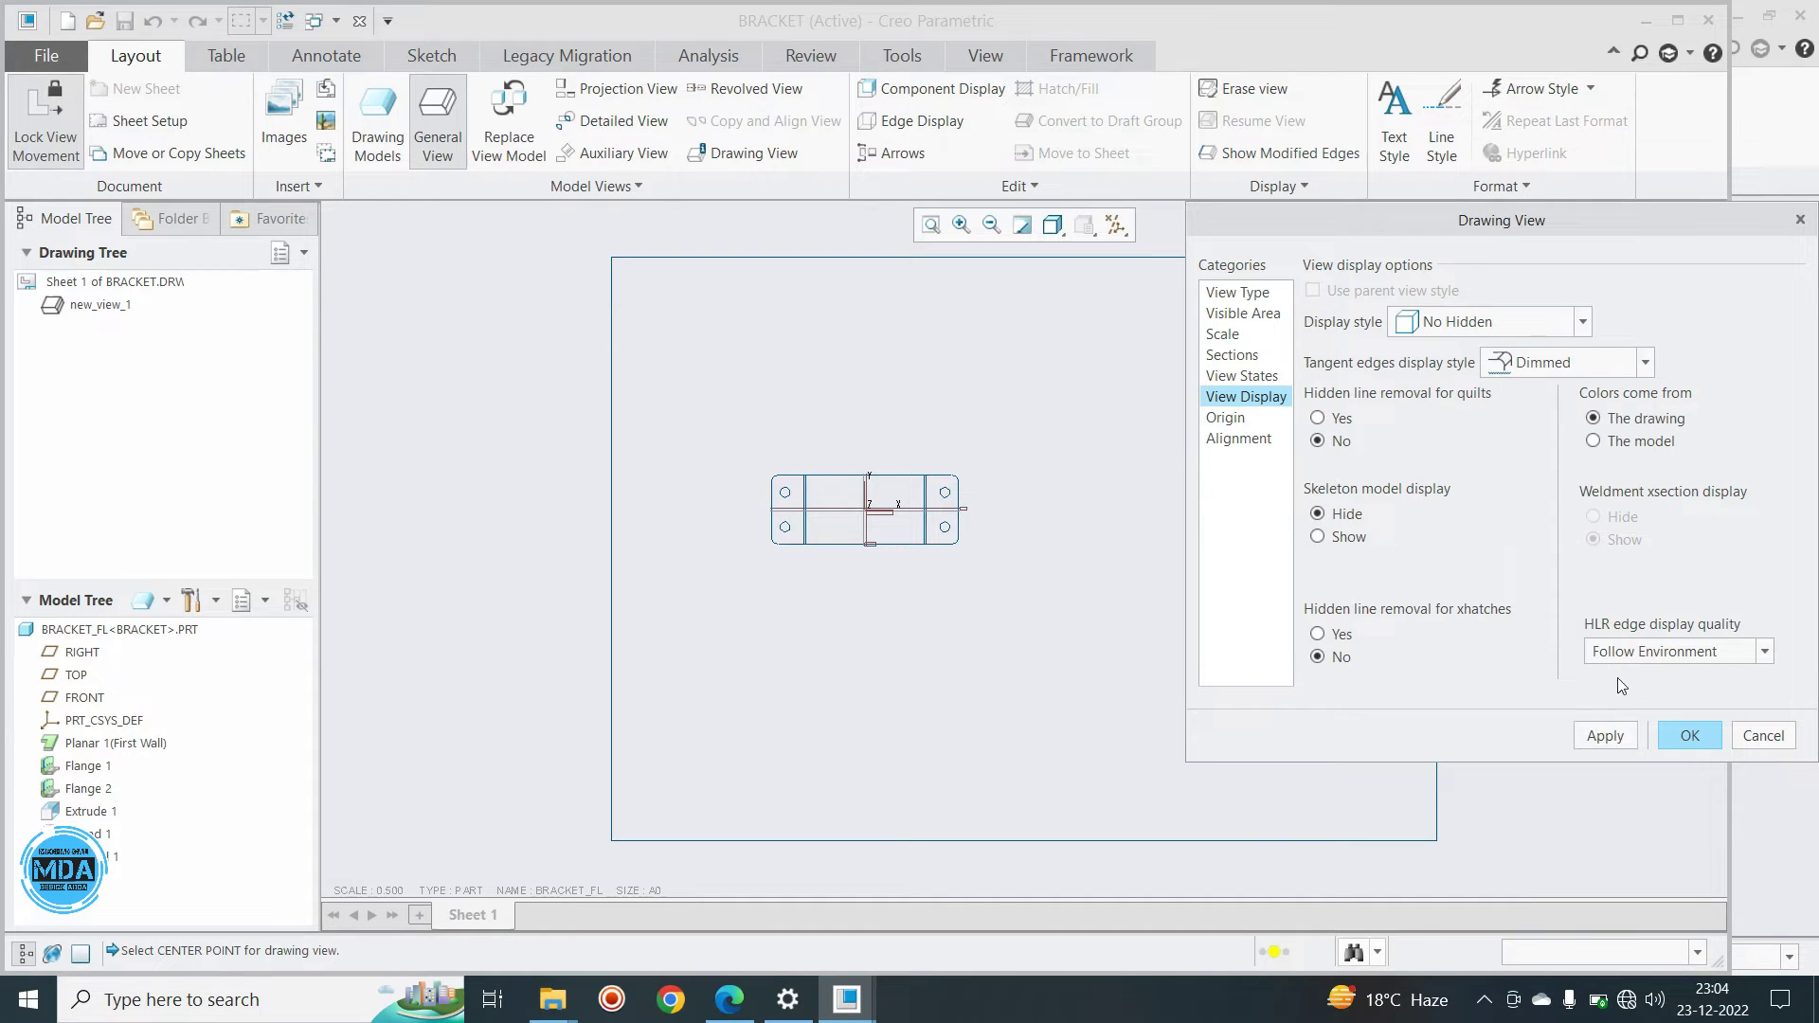
pyautogui.click(1621, 735)
# Set tangent edges to None and finish the view
pyautogui.scroll(6, 895, 470)
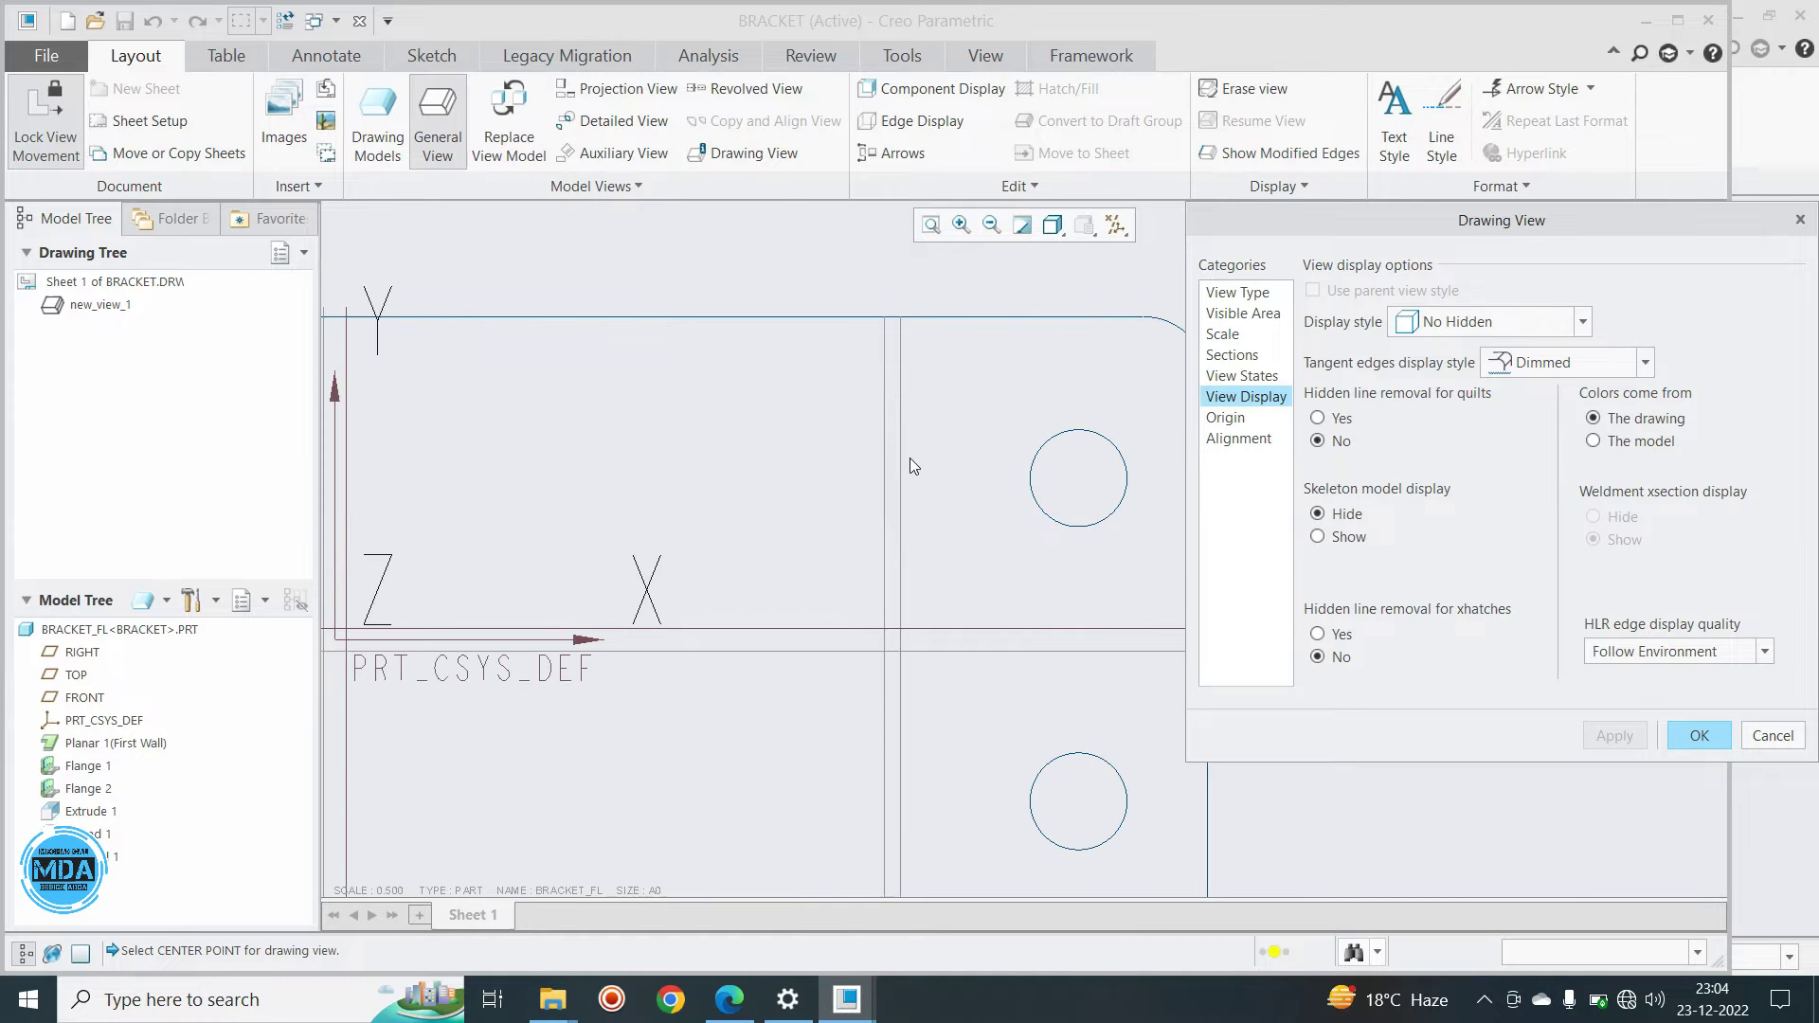
pyautogui.scroll(-6, 909, 466)
pyautogui.click(1541, 364)
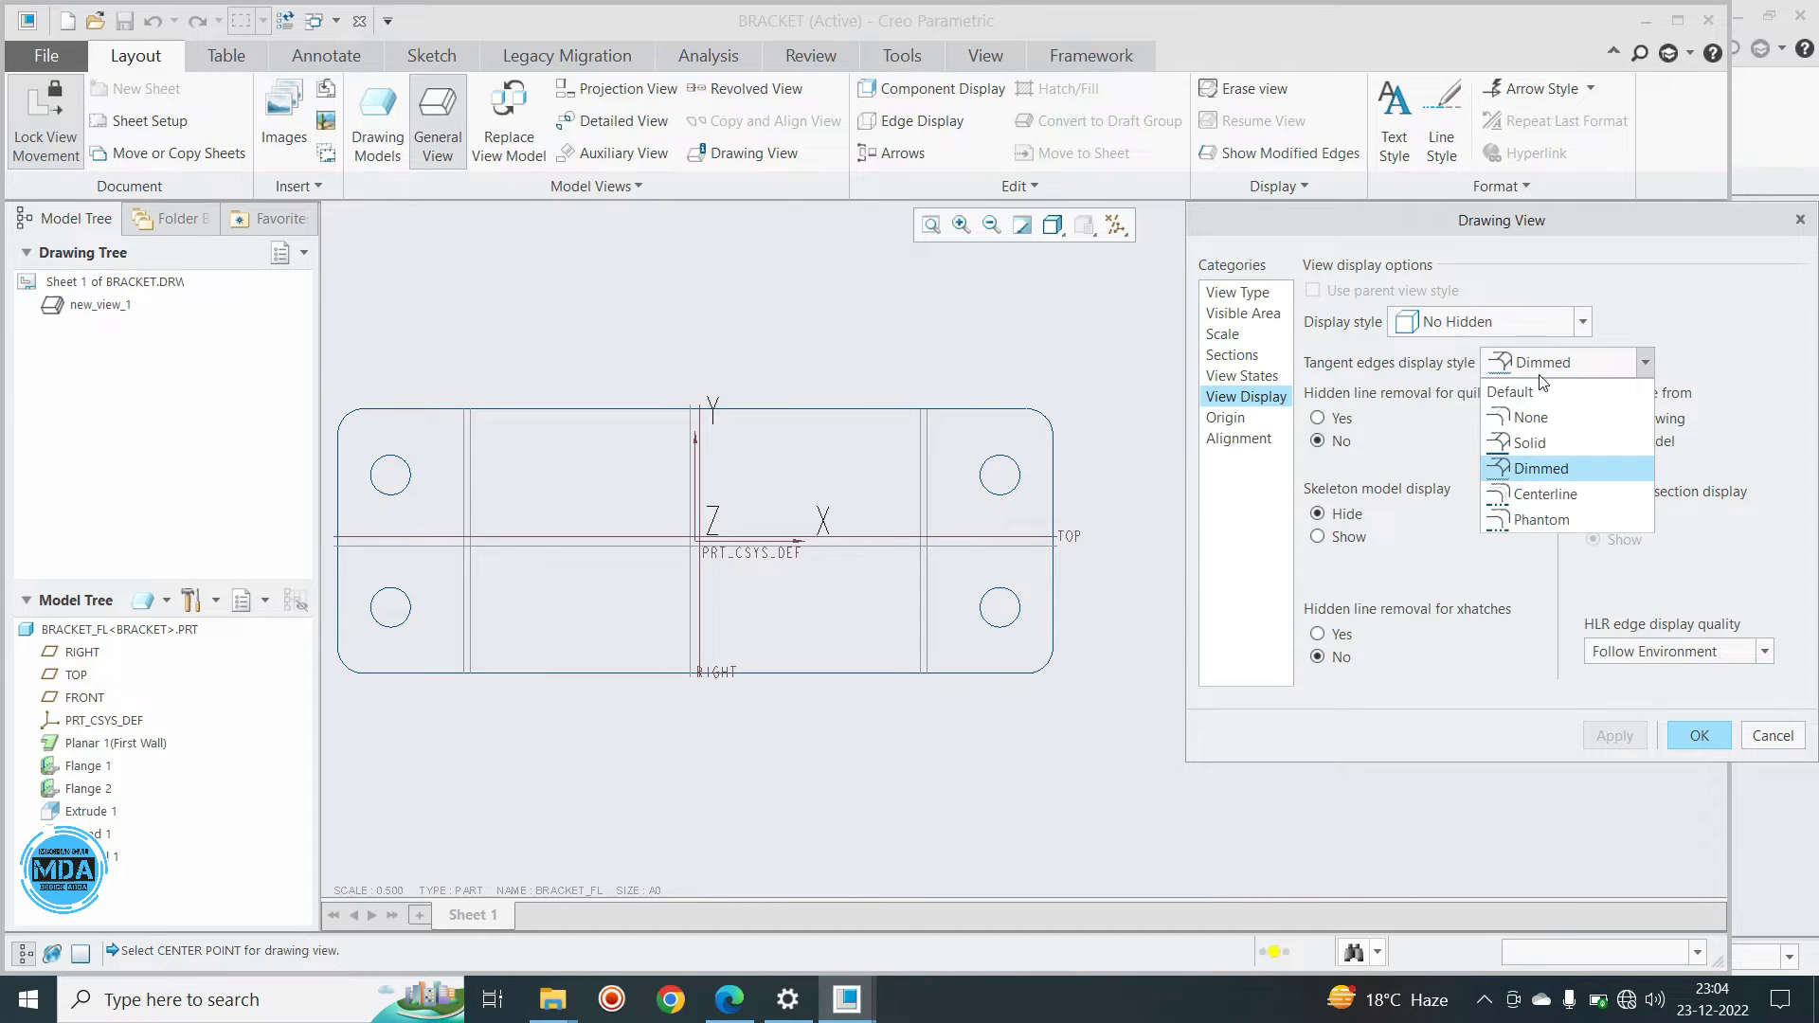
pyautogui.click(1544, 425)
pyautogui.click(1605, 737)
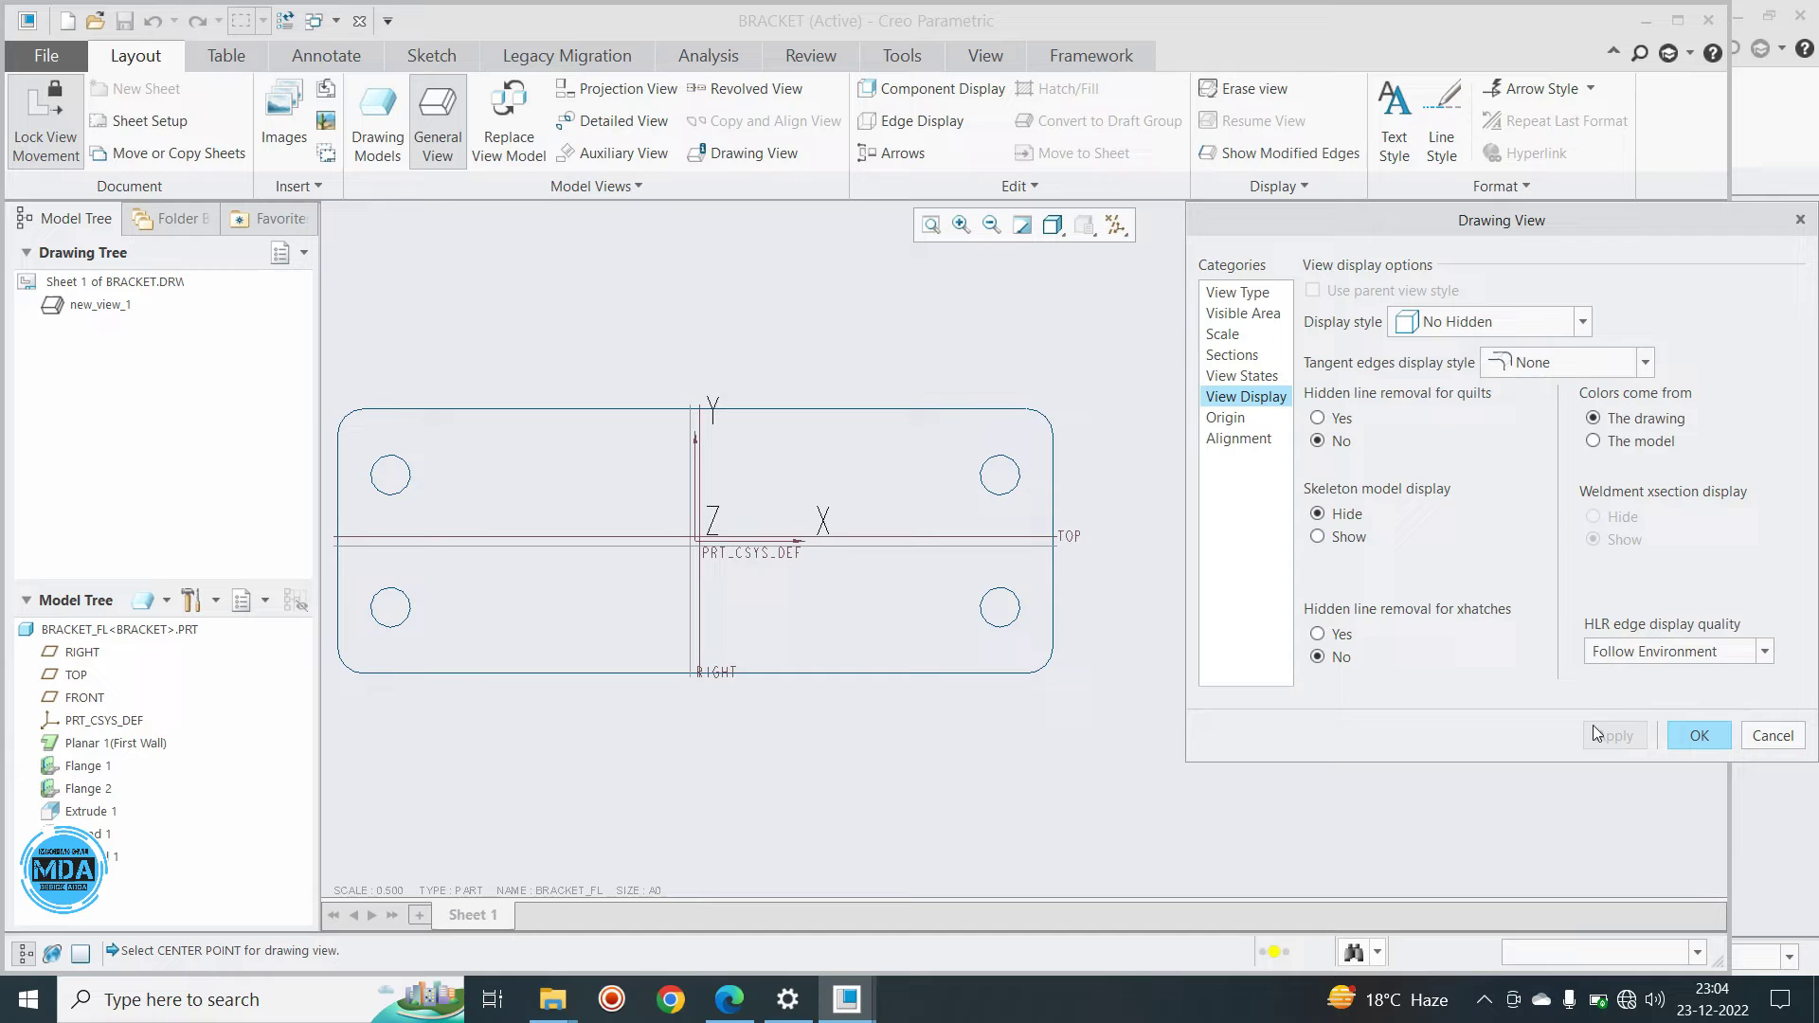
pyautogui.scroll(-2, 905, 417)
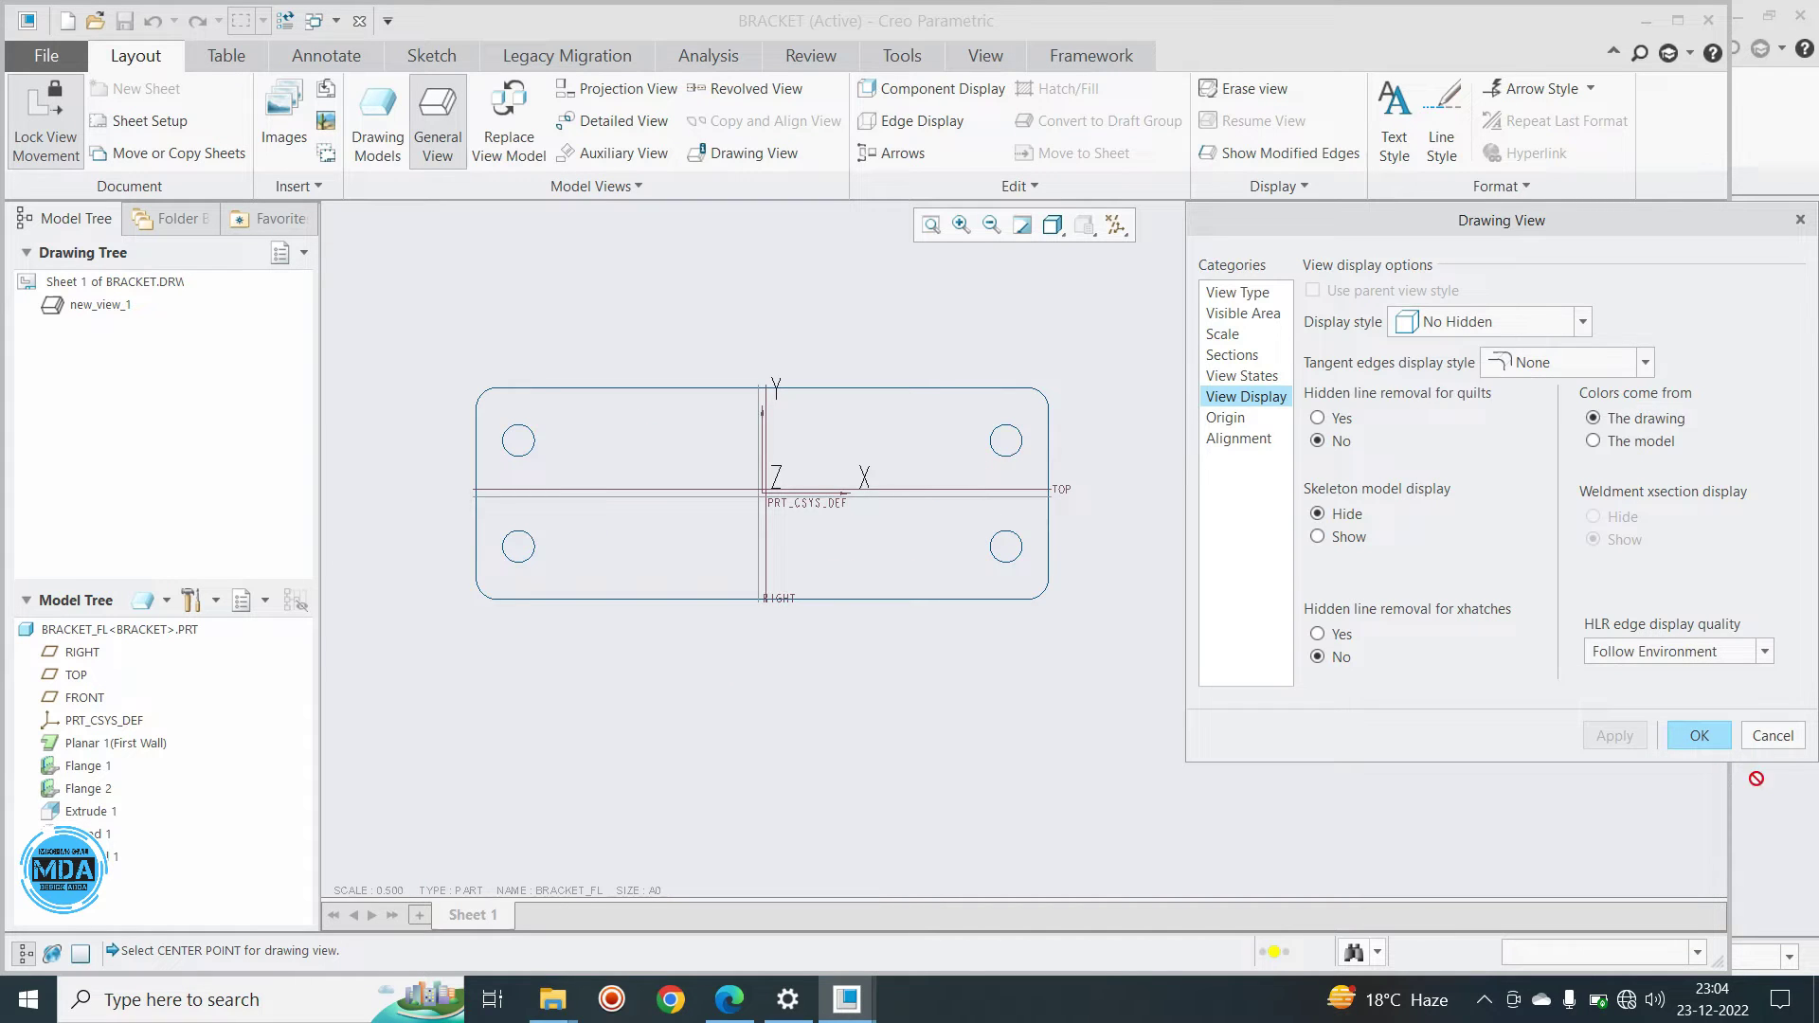
pyautogui.click(1698, 735)
pyautogui.scroll(-3, 1222, 483)
pyautogui.scroll(3, 1117, 416)
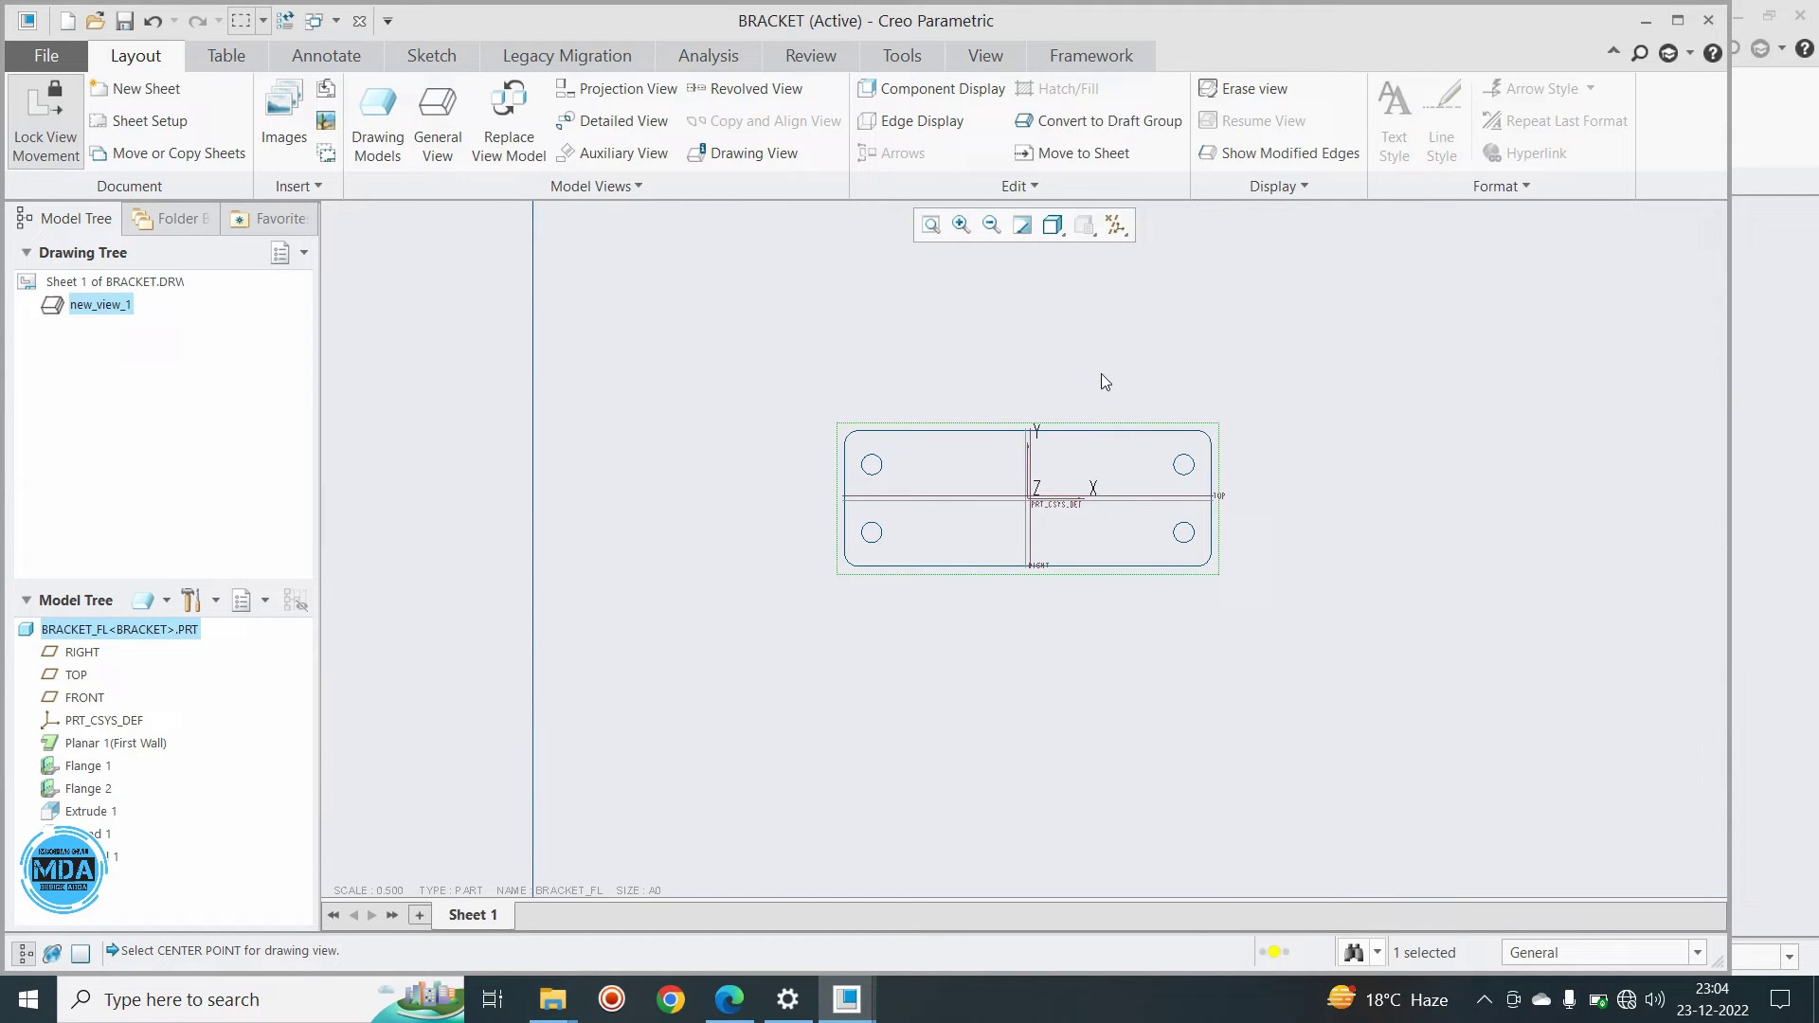
# Change the flat bracket view's tangent edges to Dimmed
pyautogui.click(1099, 364)
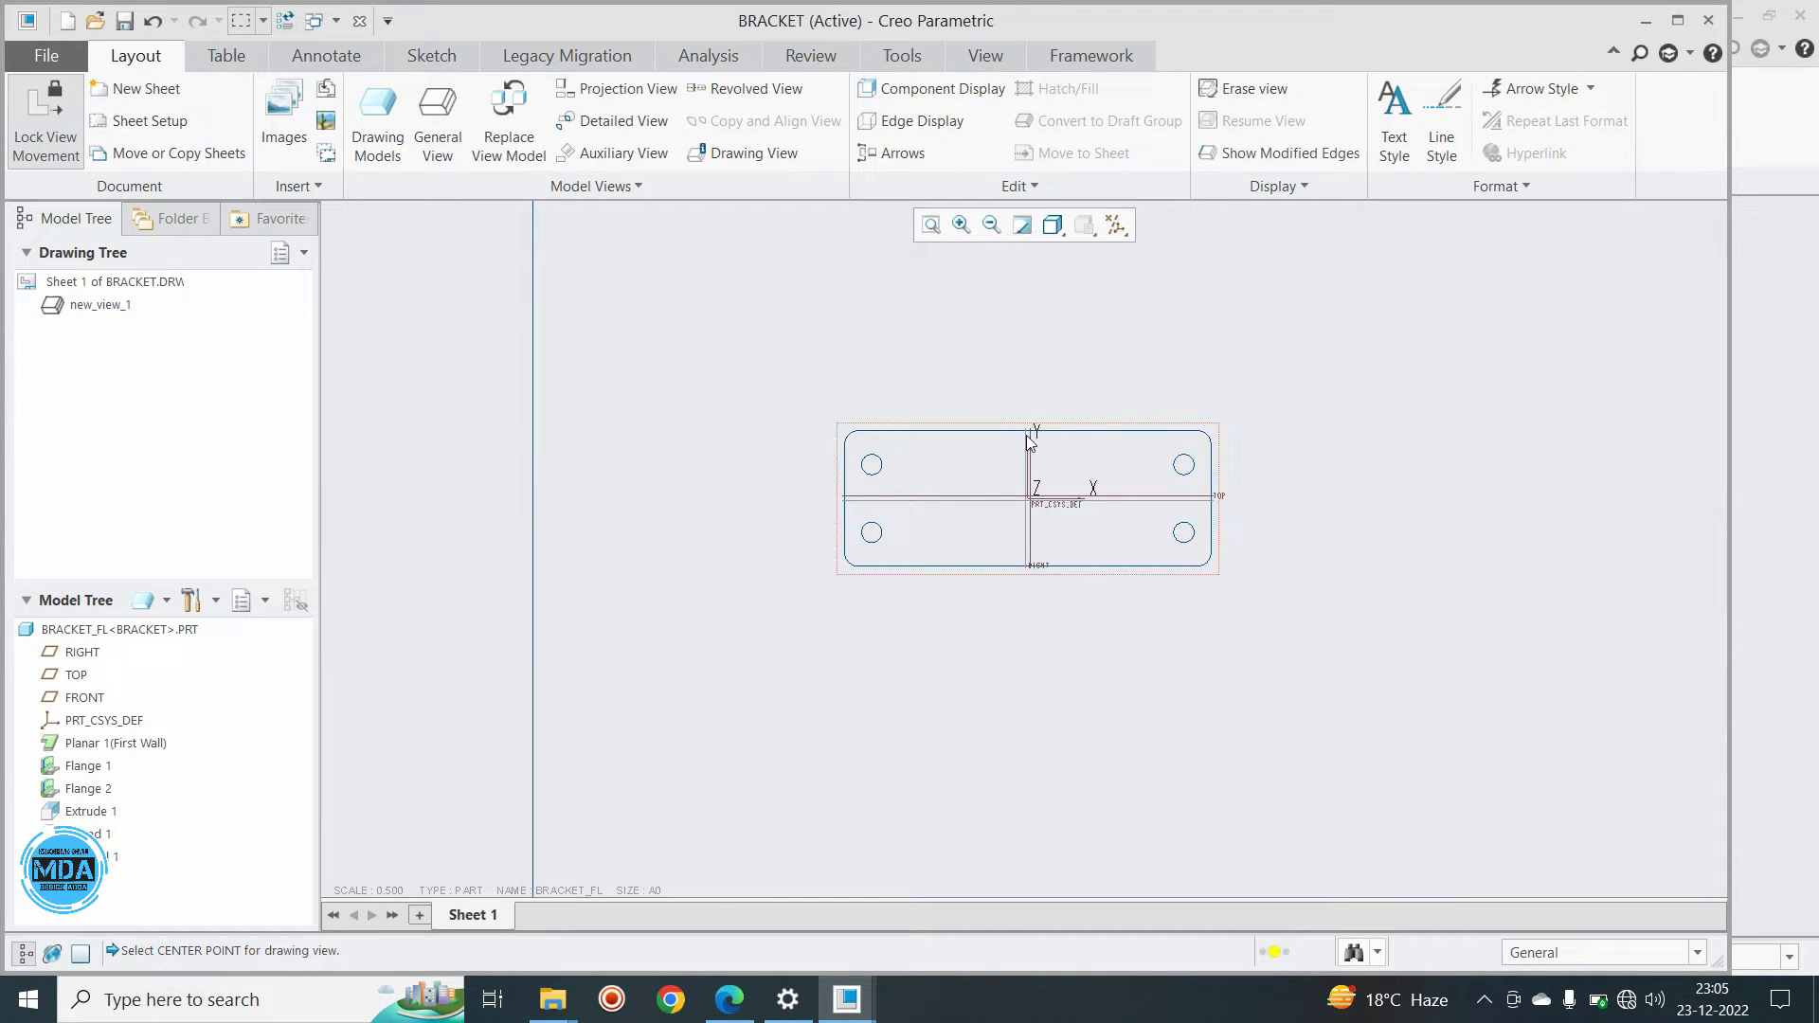
pyautogui.click(1000, 489)
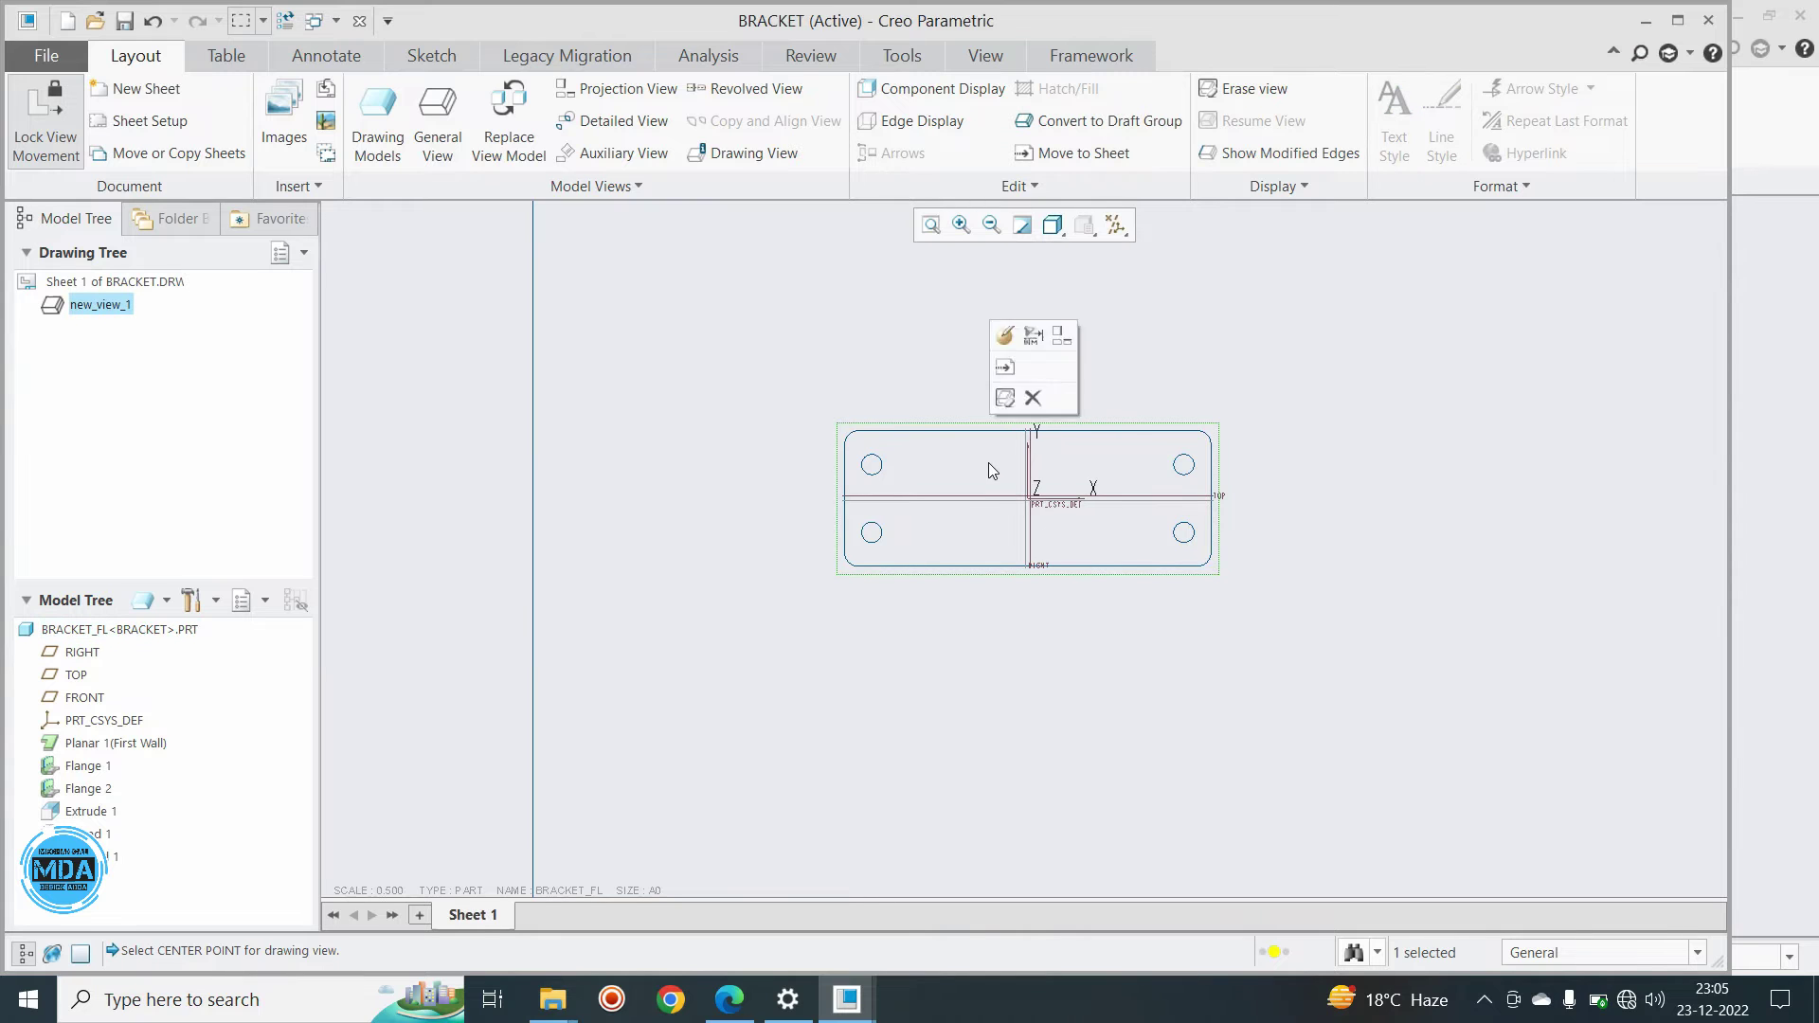
pyautogui.doubleClick(987, 462)
pyautogui.click(1248, 397)
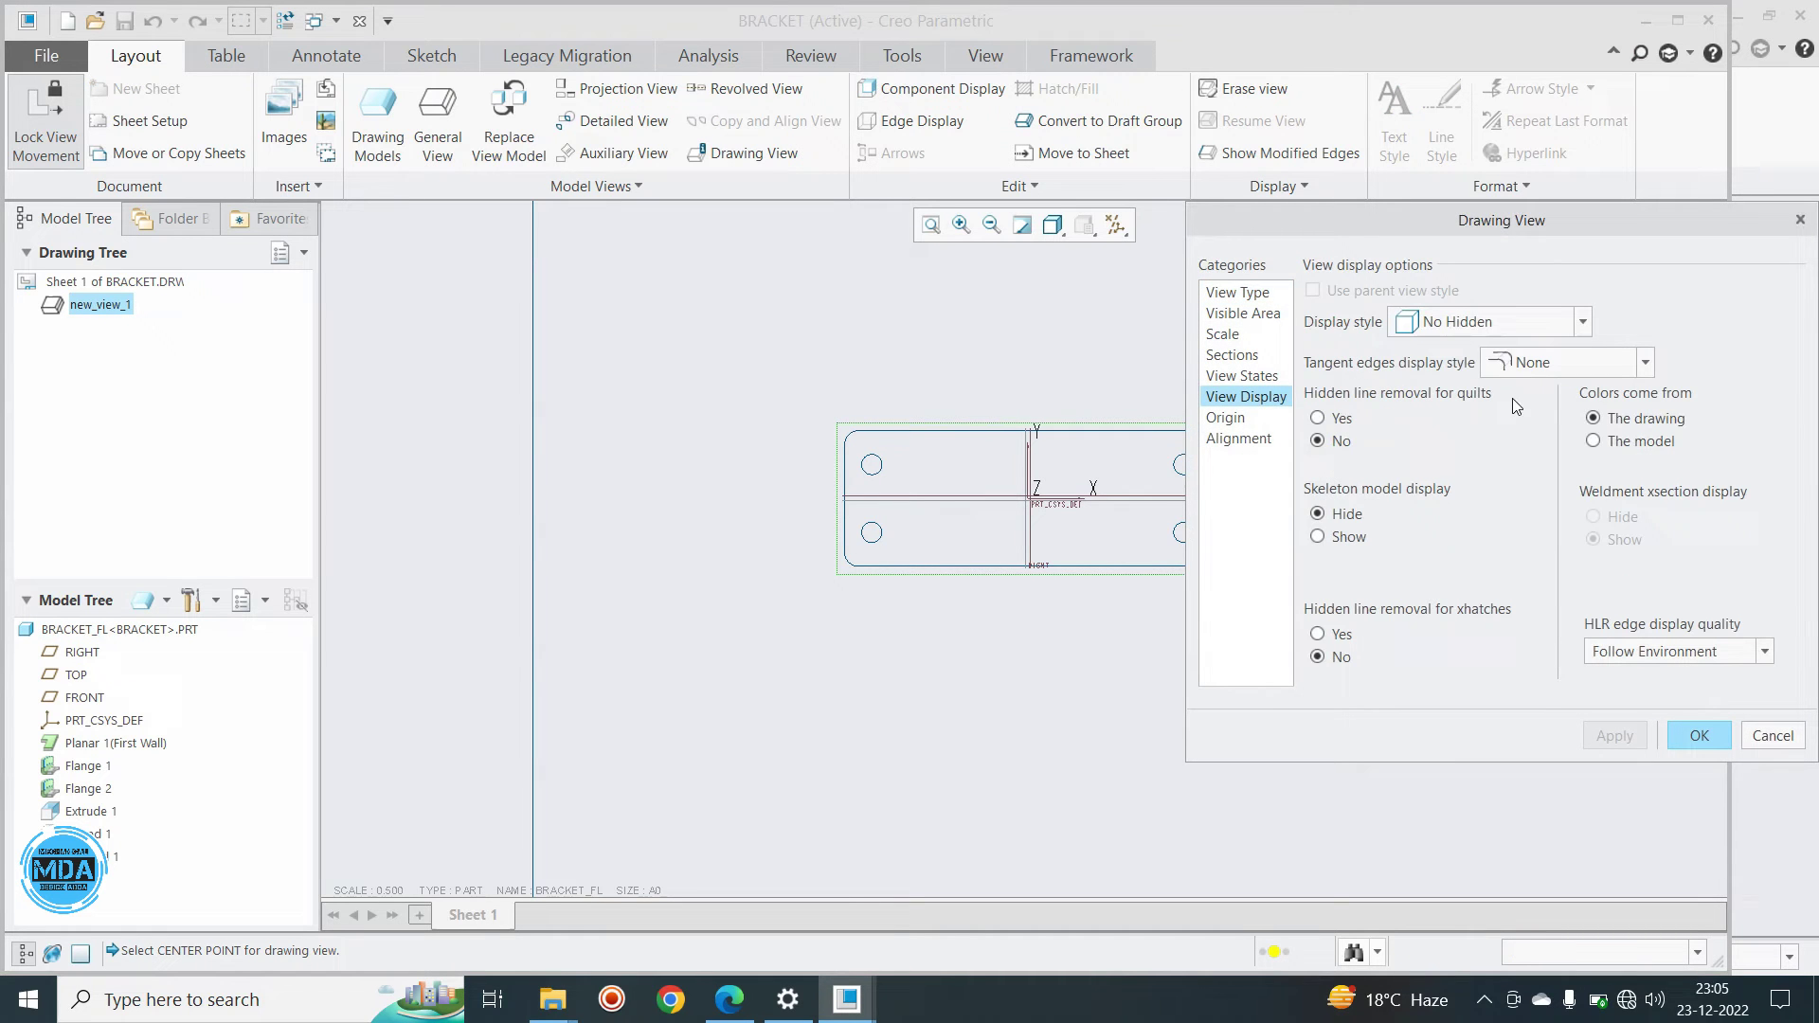
pyautogui.click(1513, 363)
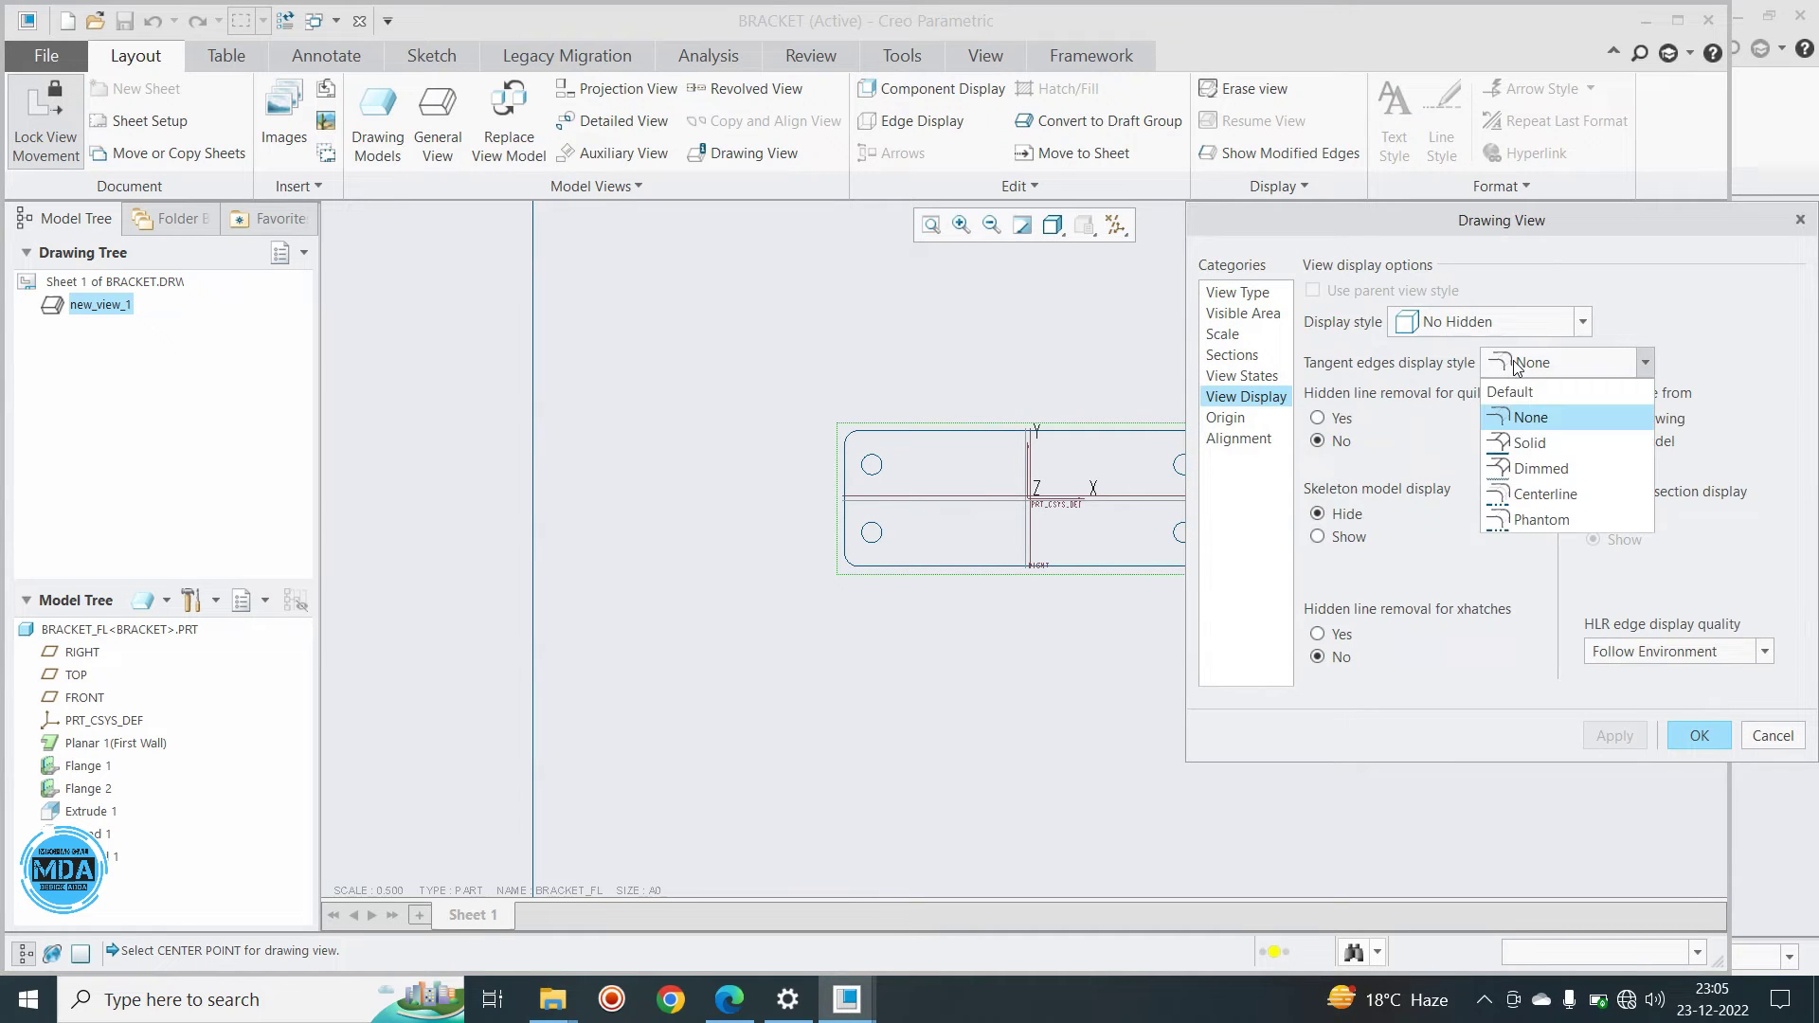
pyautogui.click(1534, 469)
pyautogui.click(1608, 733)
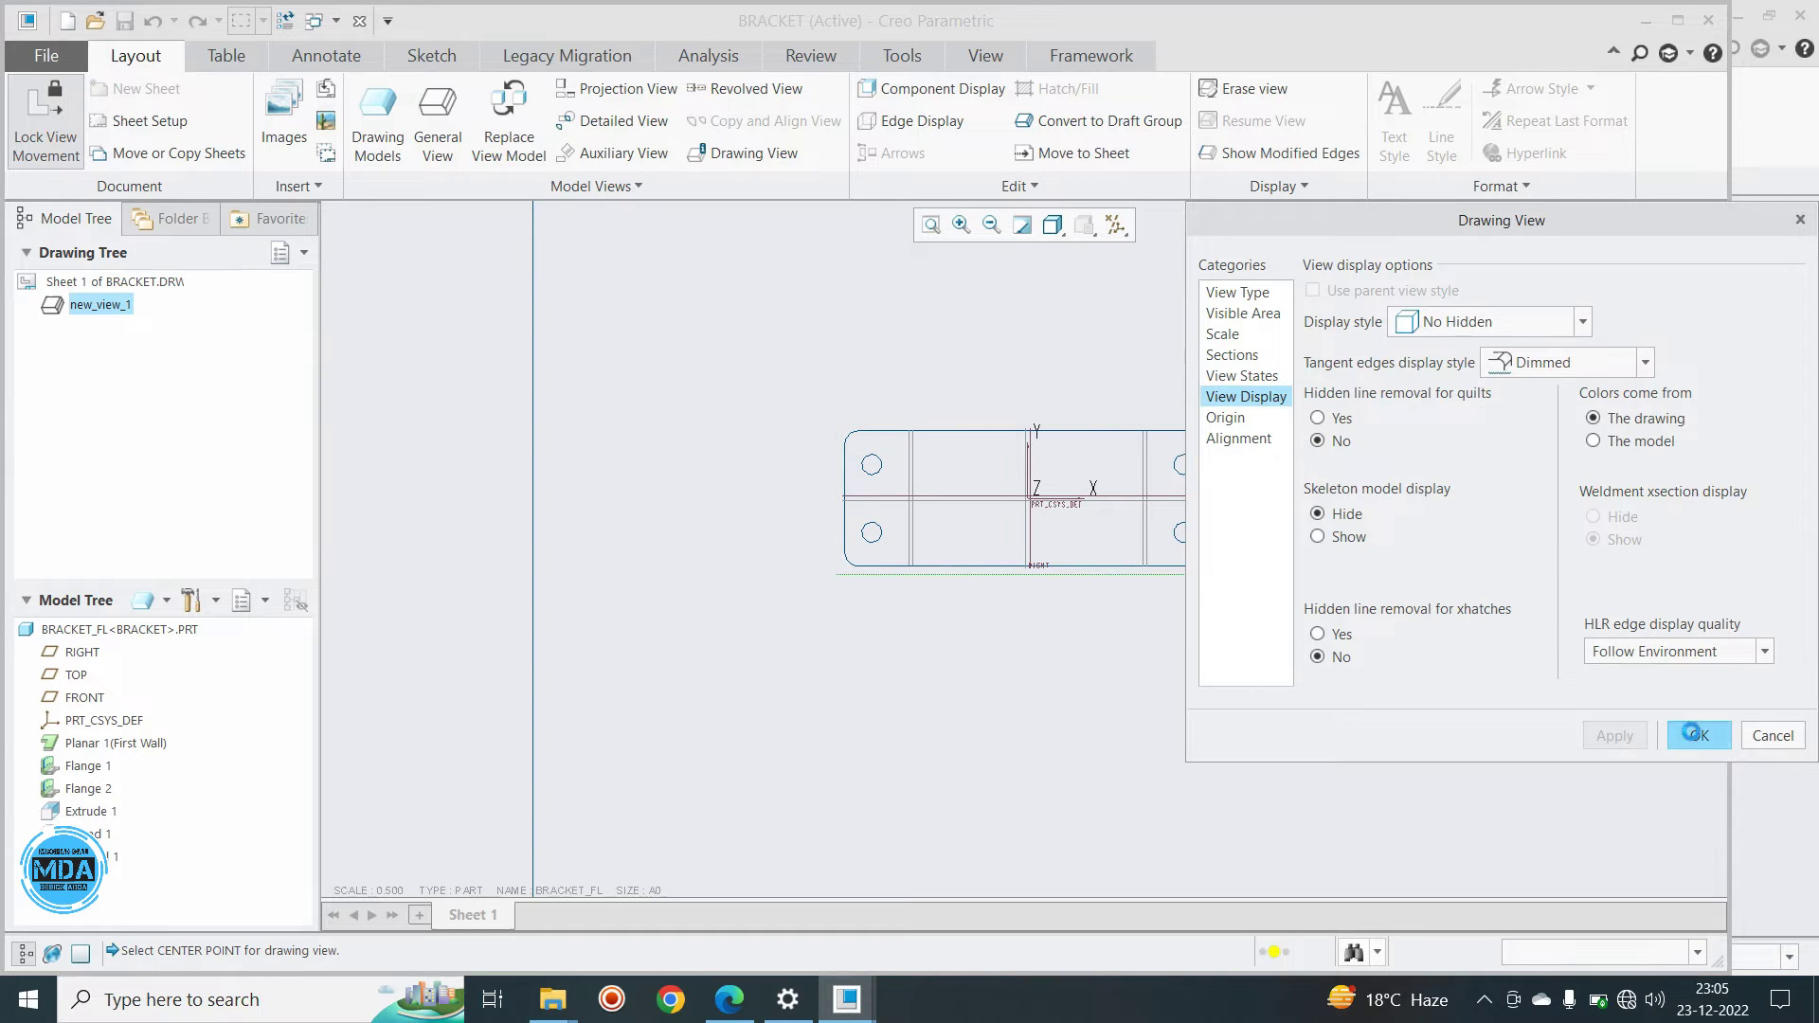
pyautogui.click(1686, 733)
# Hide all datum planes and the coordinate system via the datum display filters
pyautogui.click(1437, 530)
pyautogui.click(1116, 225)
pyautogui.click(1118, 253)
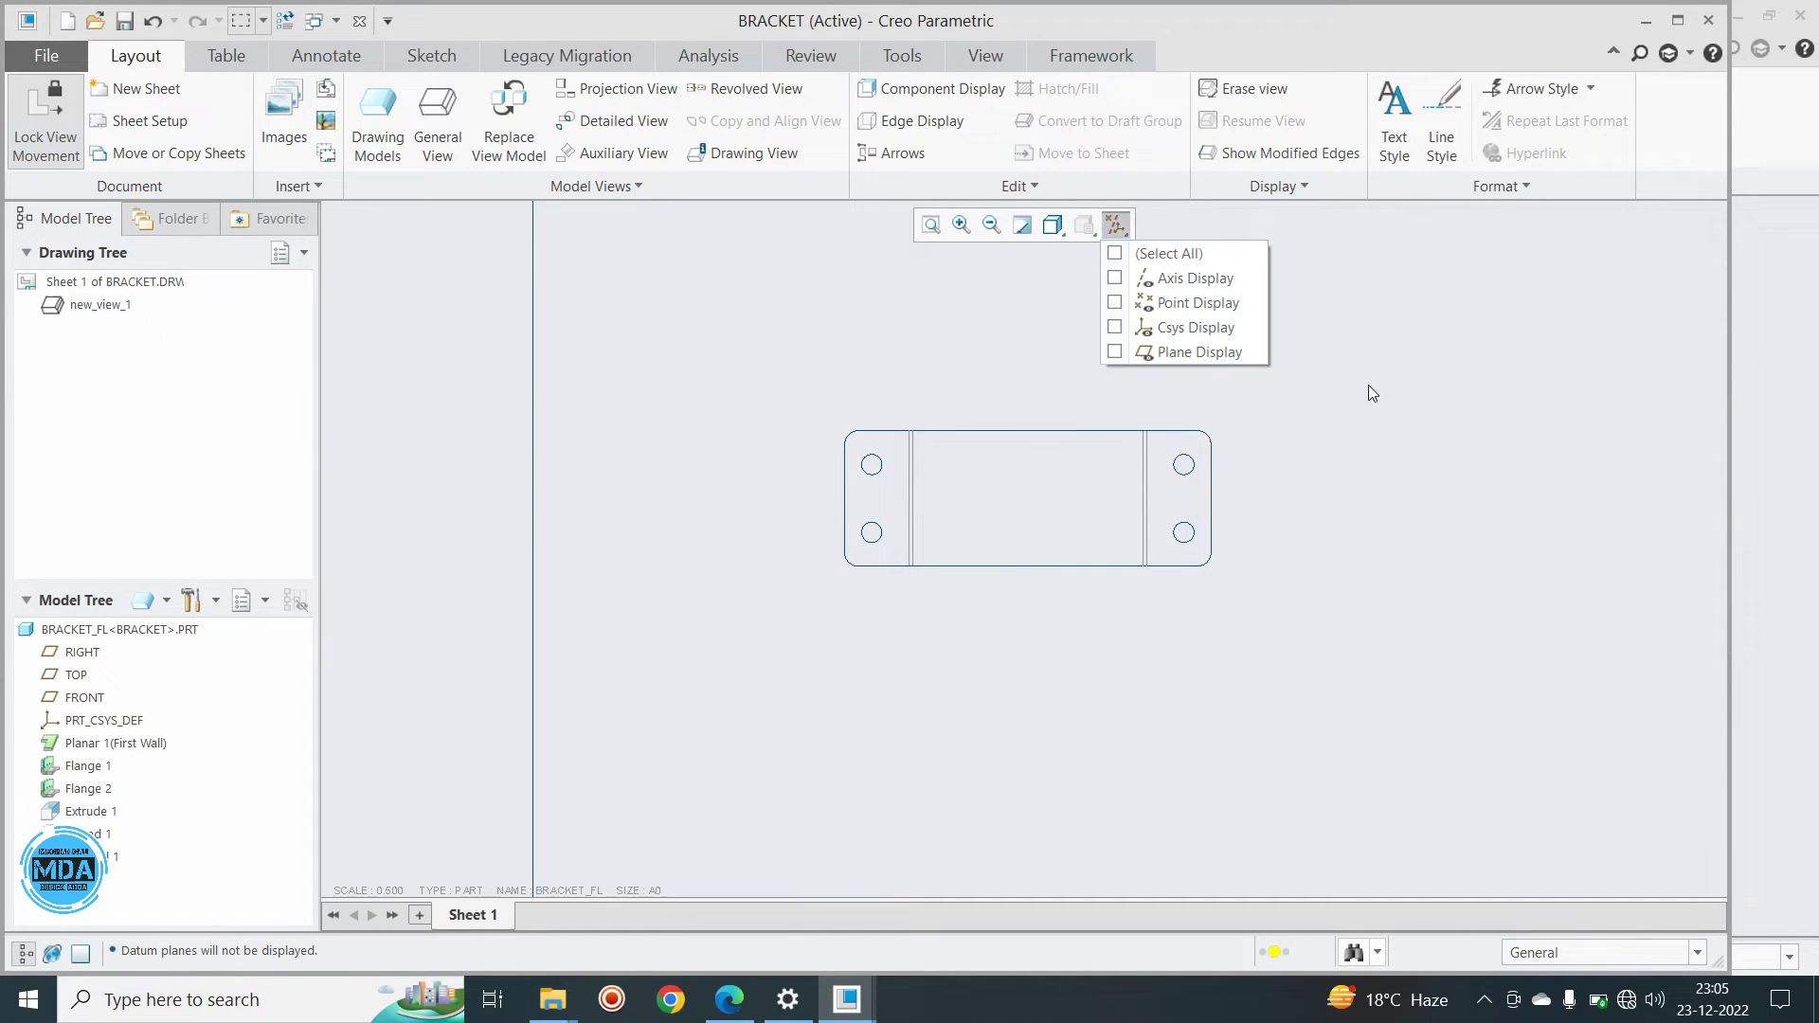
pyautogui.click(1116, 227)
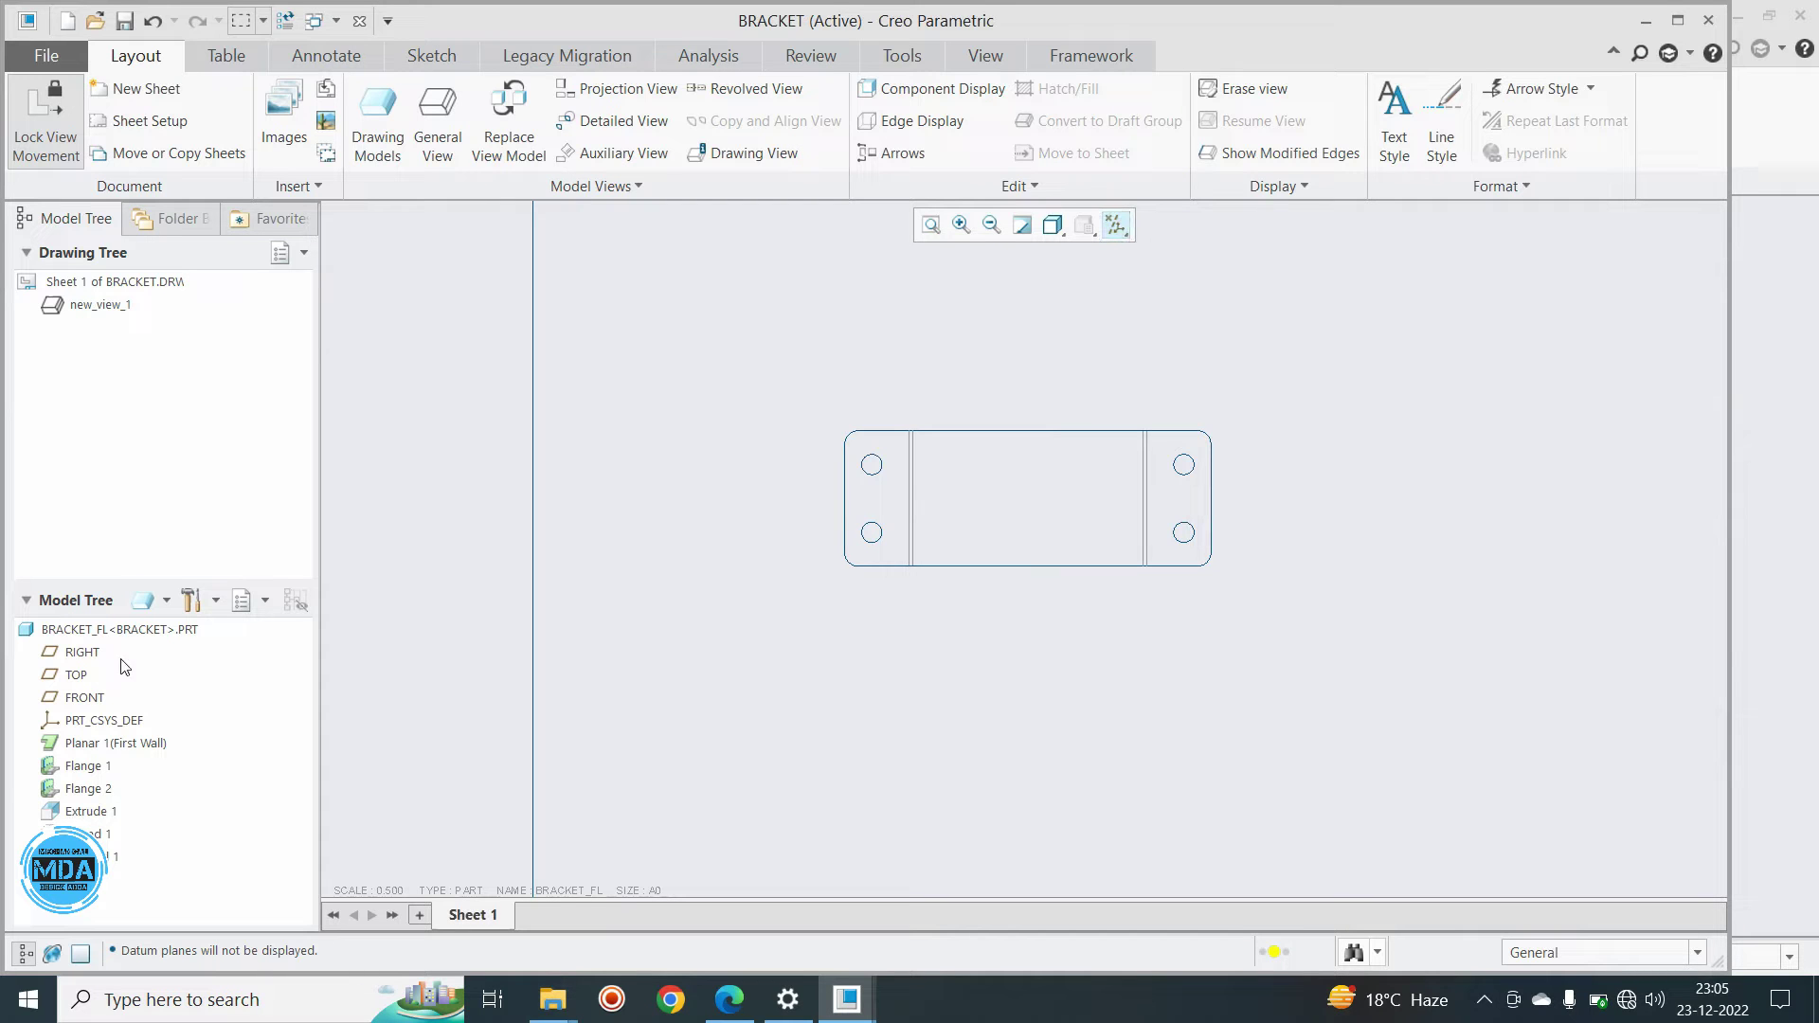
pyautogui.scroll(2, 990, 492)
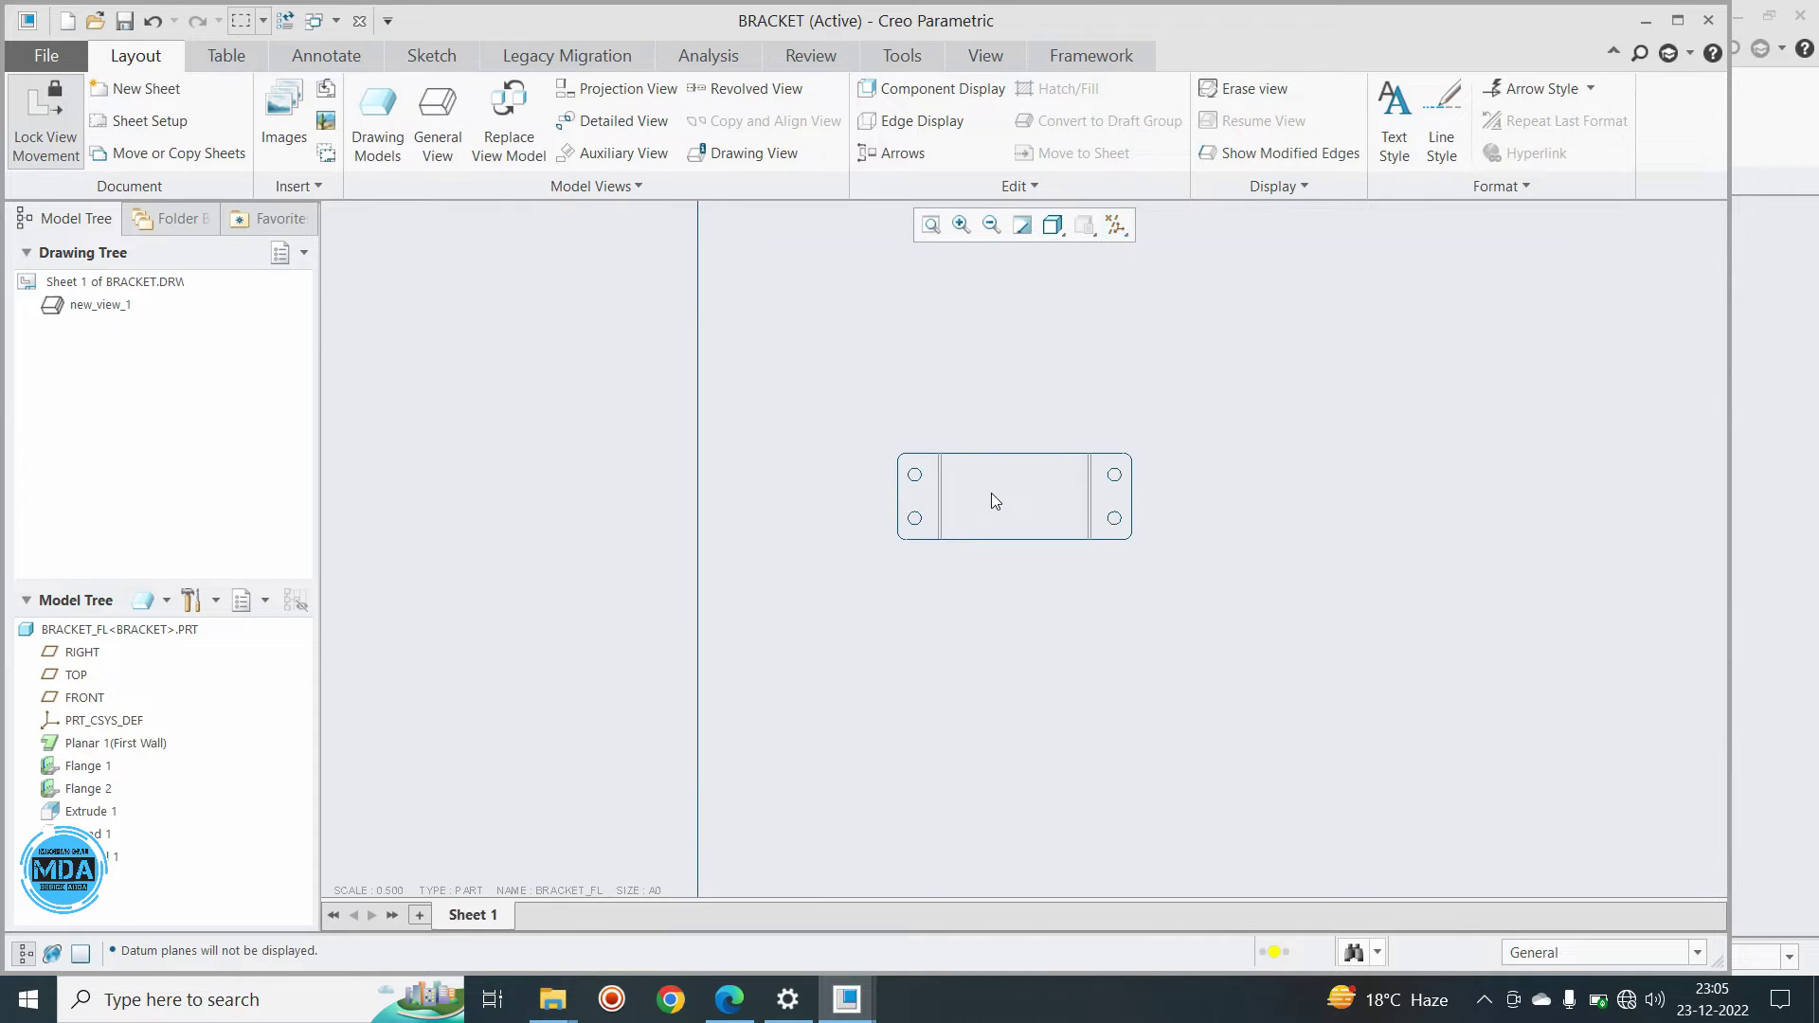
pyautogui.scroll(-2, 987, 494)
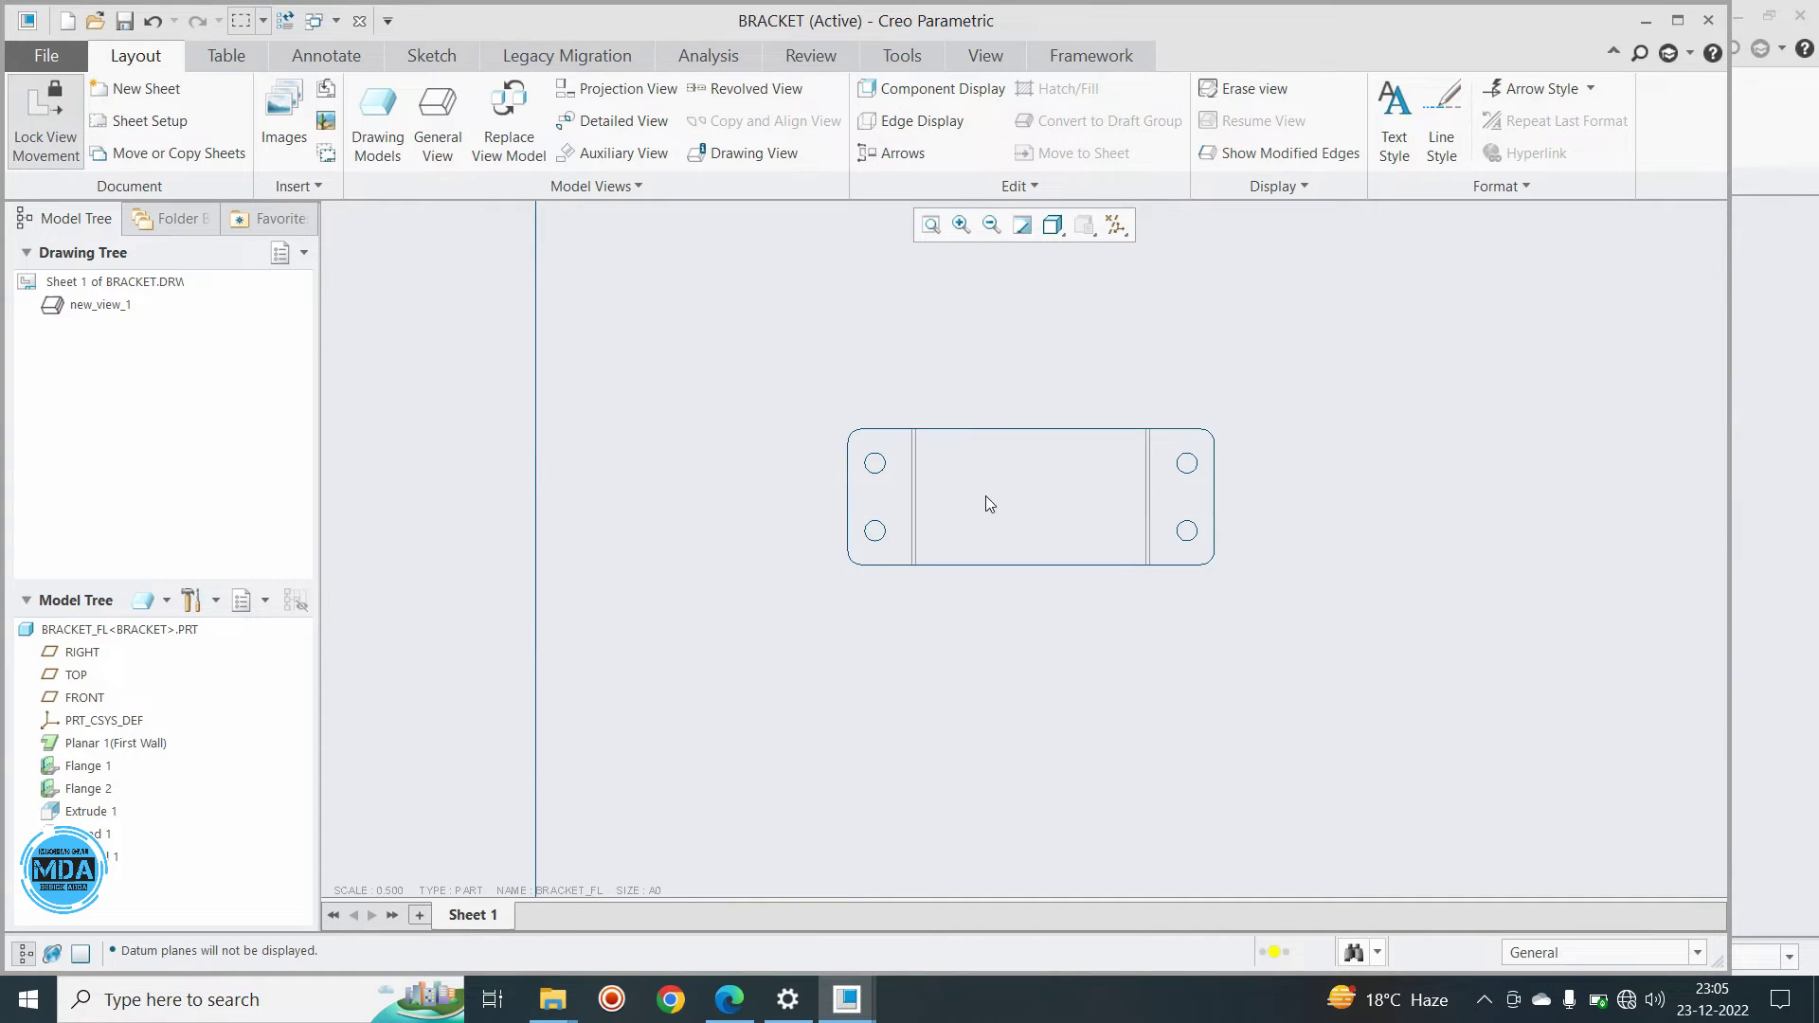
# Open Show Model Annotations on the datum tab and pick the Extrude 1 hole feature
pyautogui.click(325, 55)
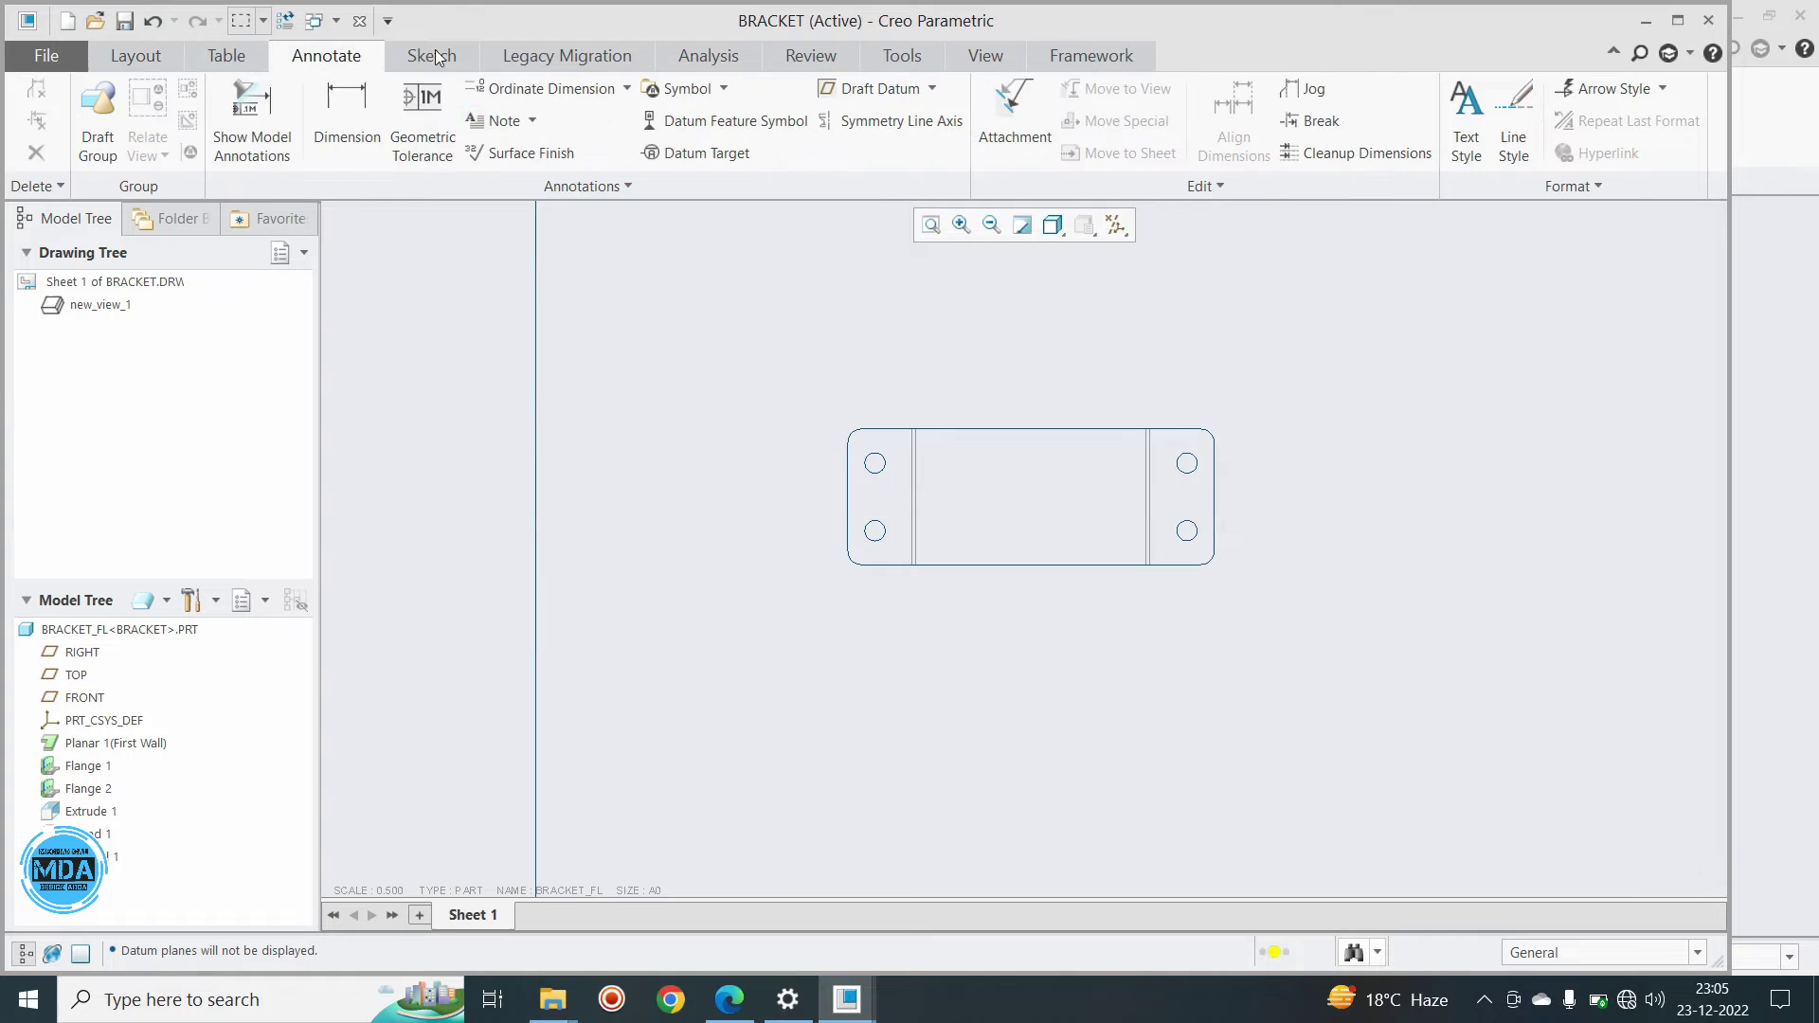
pyautogui.click(242, 144)
pyautogui.click(926, 458)
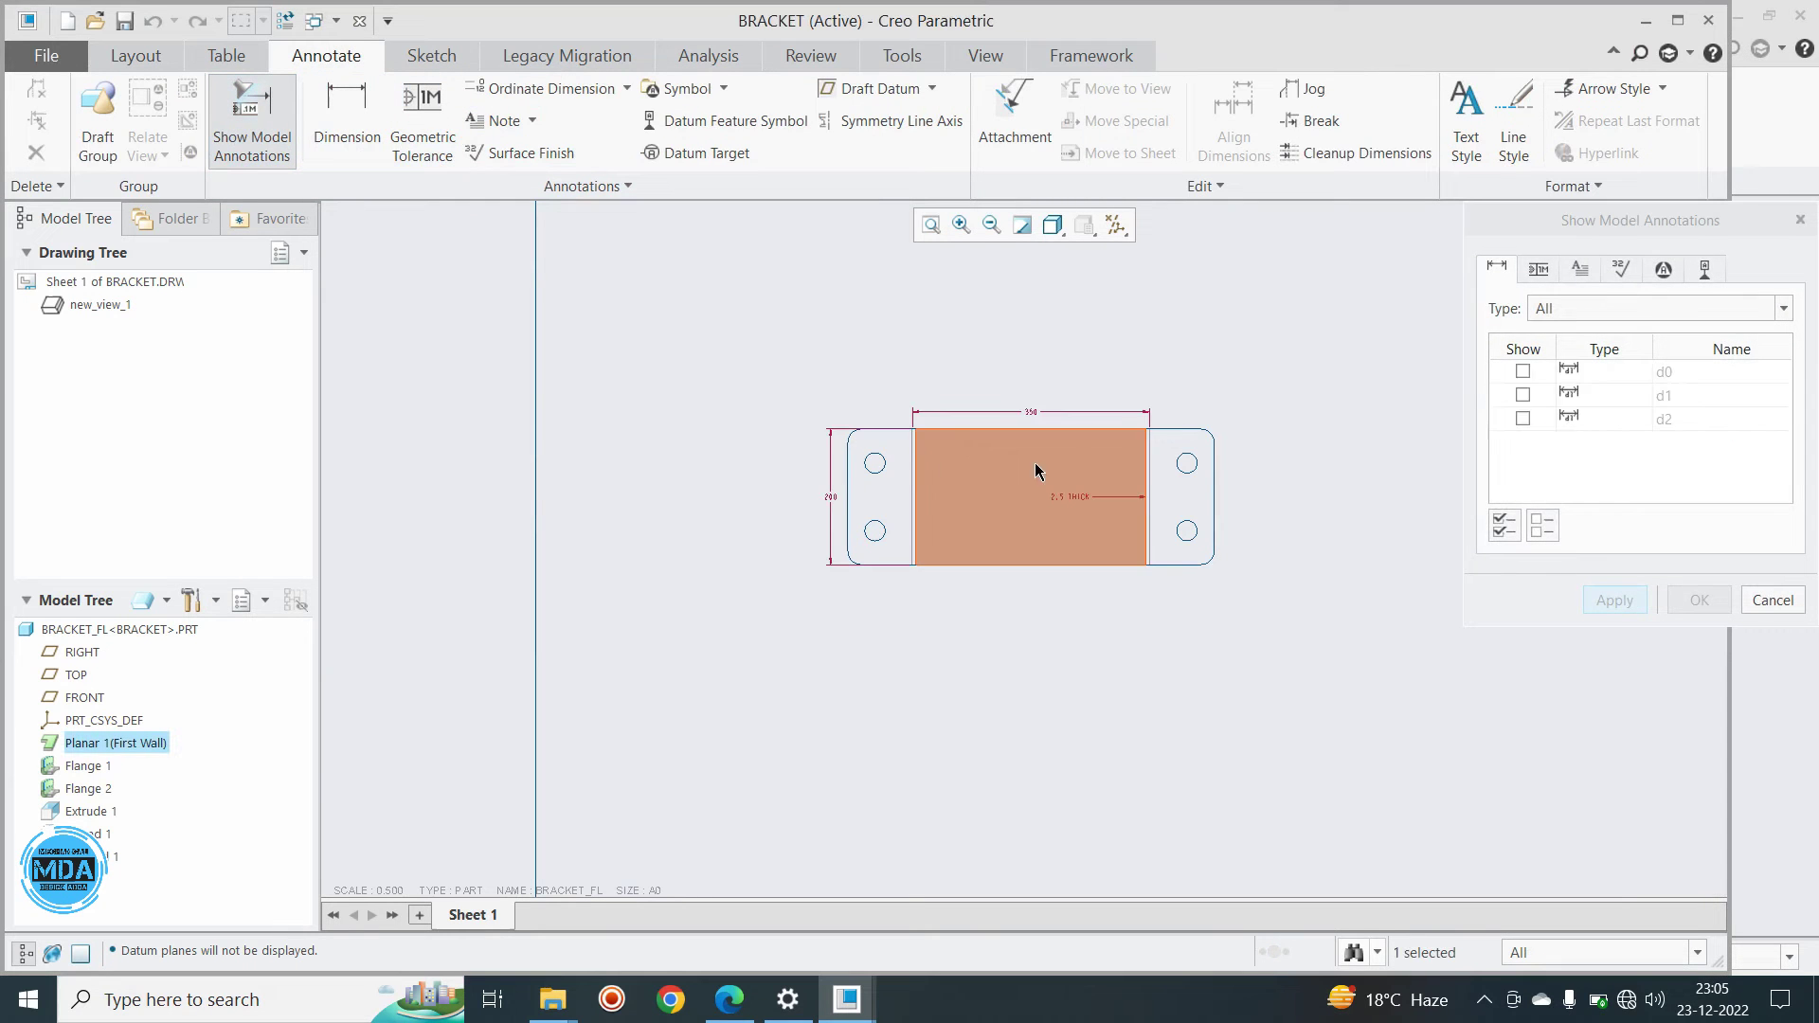
pyautogui.click(1704, 269)
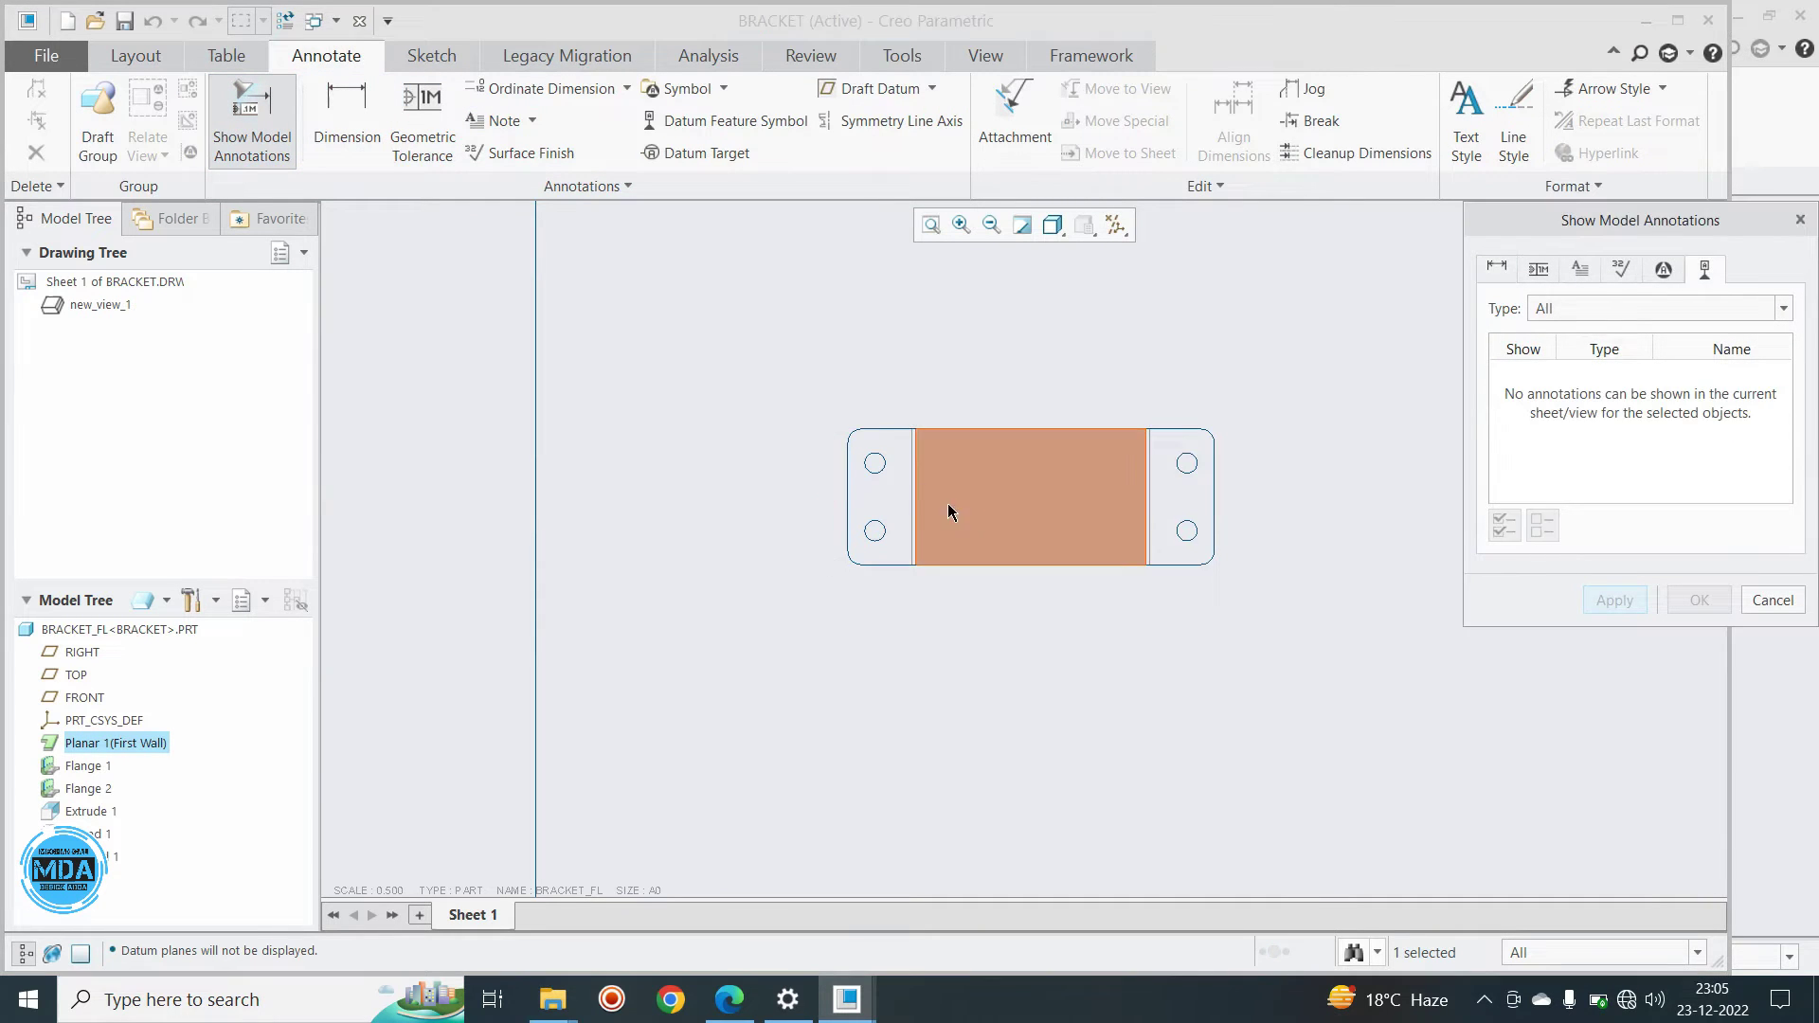
pyautogui.click(870, 466)
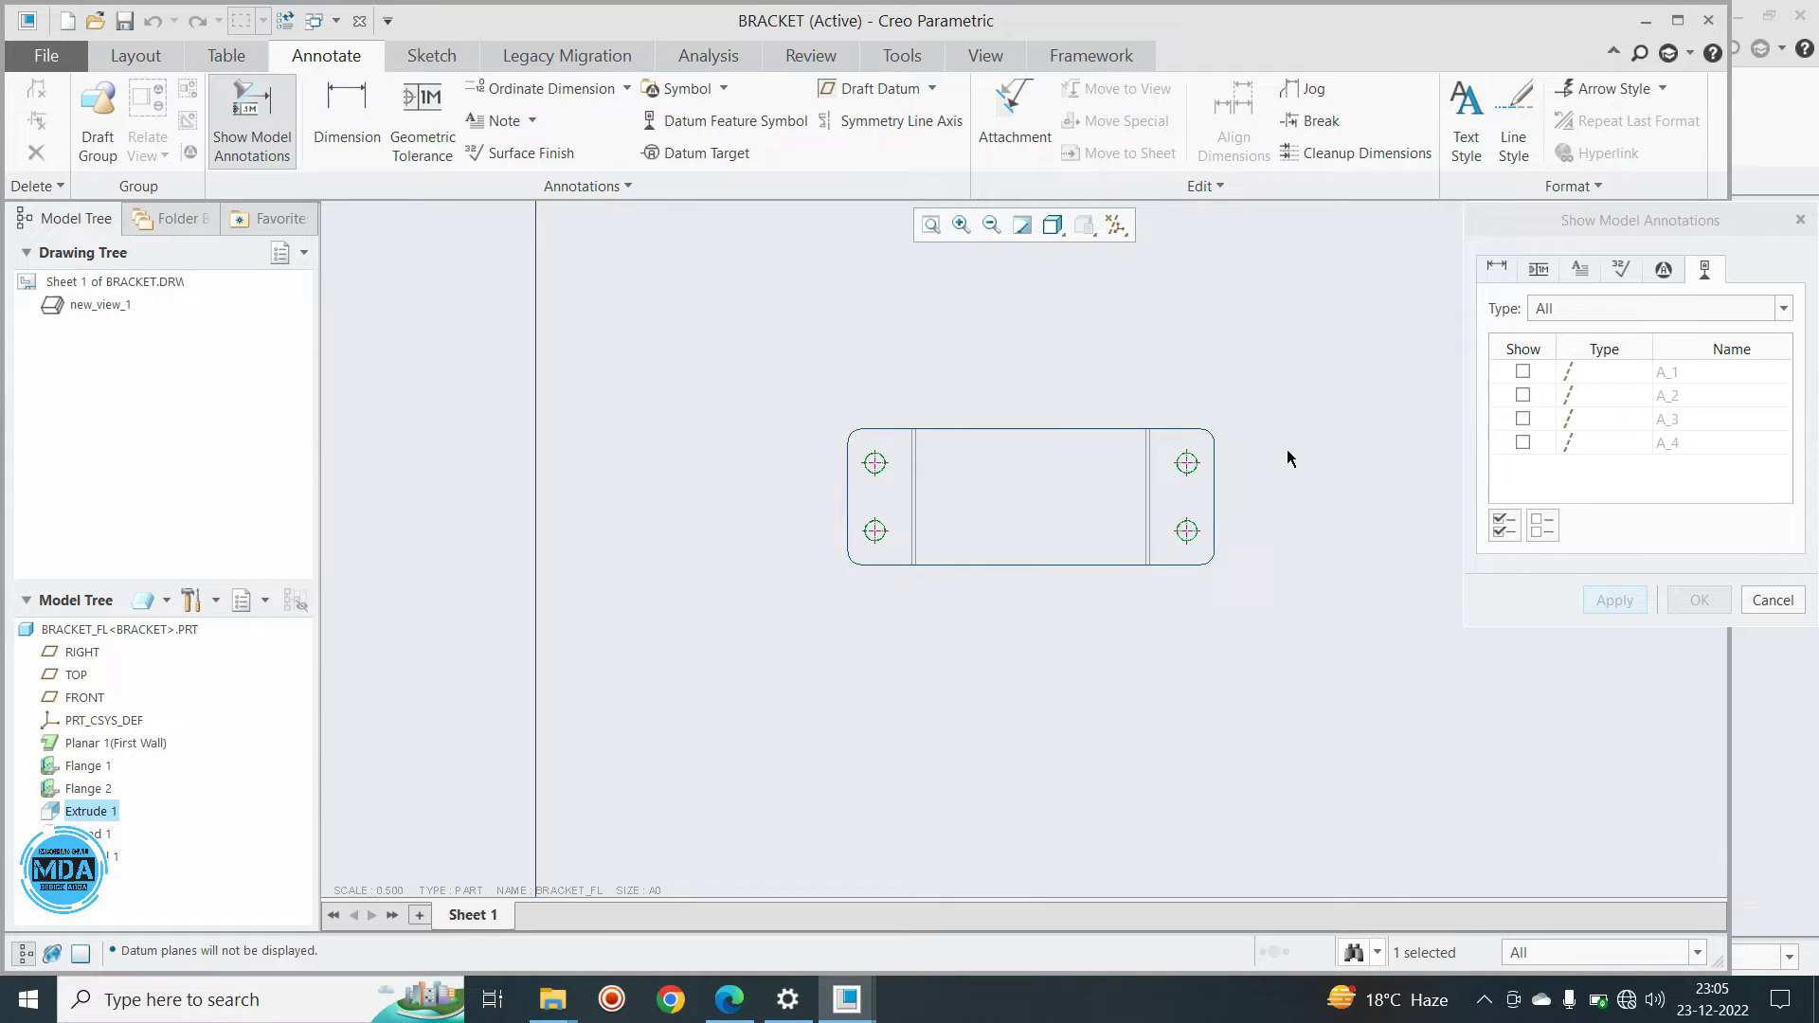
# Show hole axes A_1 through A_4 in the view and close the dialog
pyautogui.click(1522, 371)
pyautogui.click(1523, 395)
pyautogui.click(1522, 419)
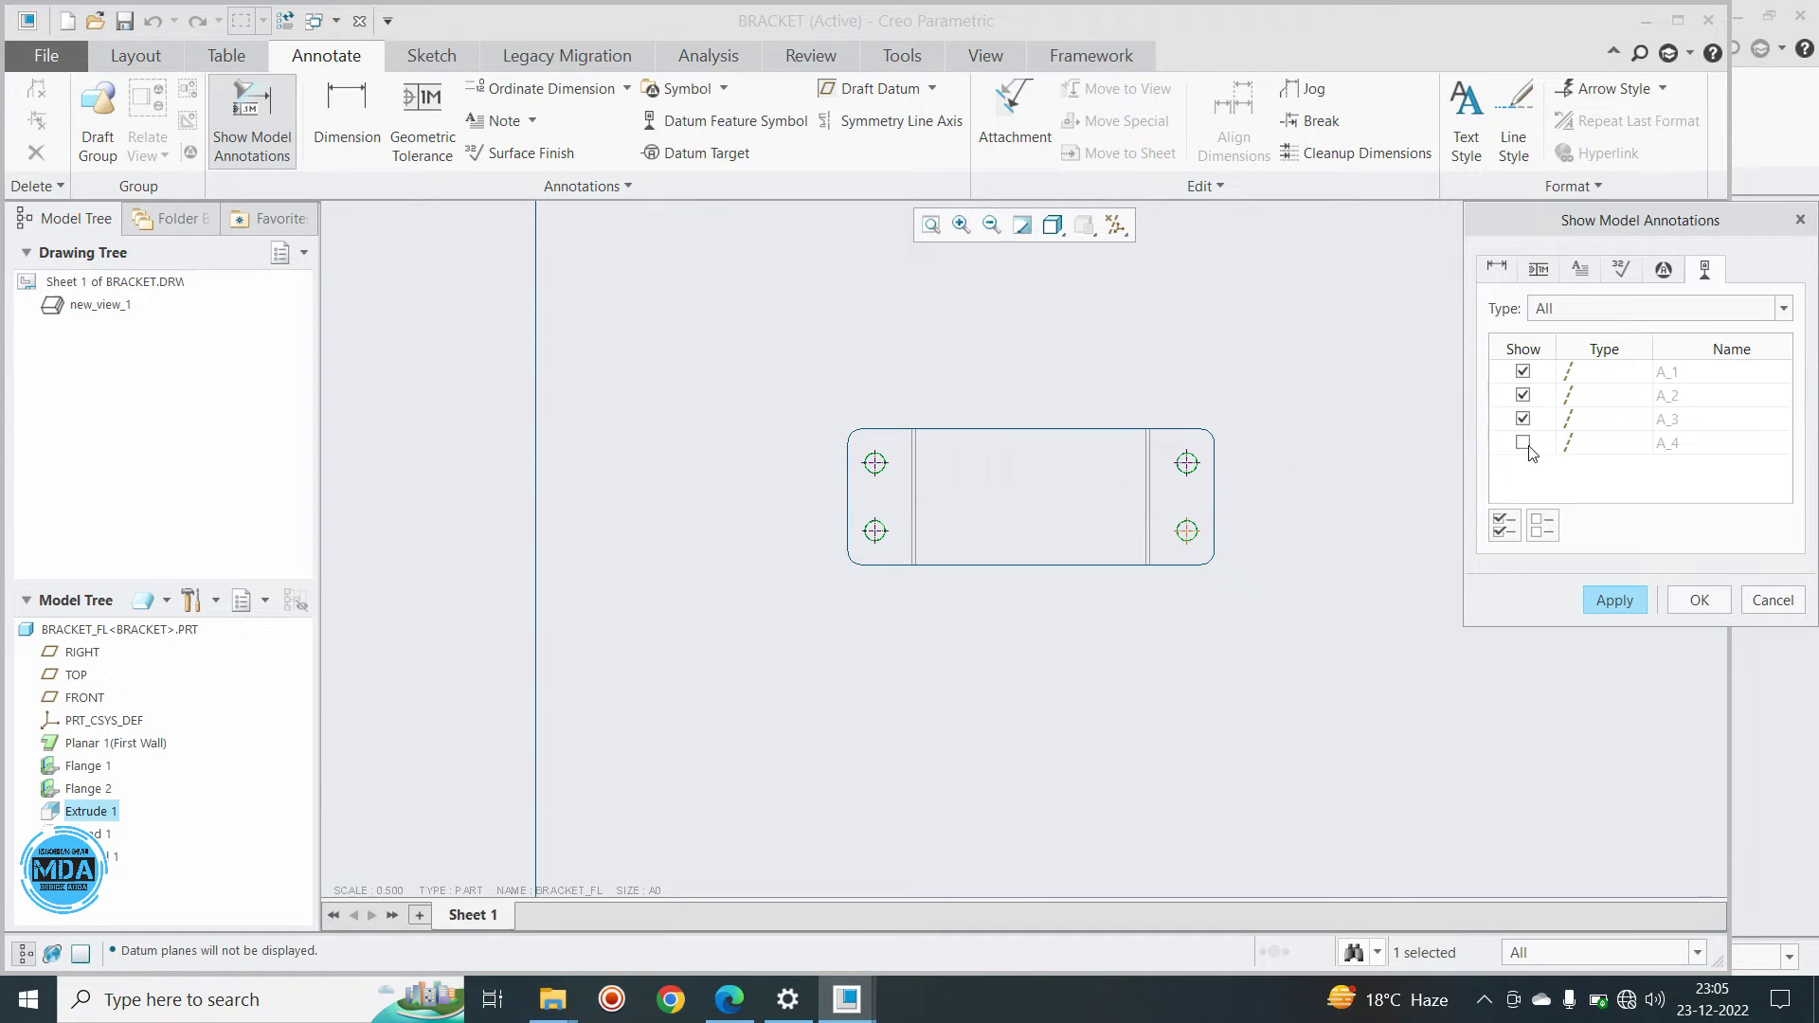
pyautogui.click(1522, 442)
pyautogui.click(1610, 599)
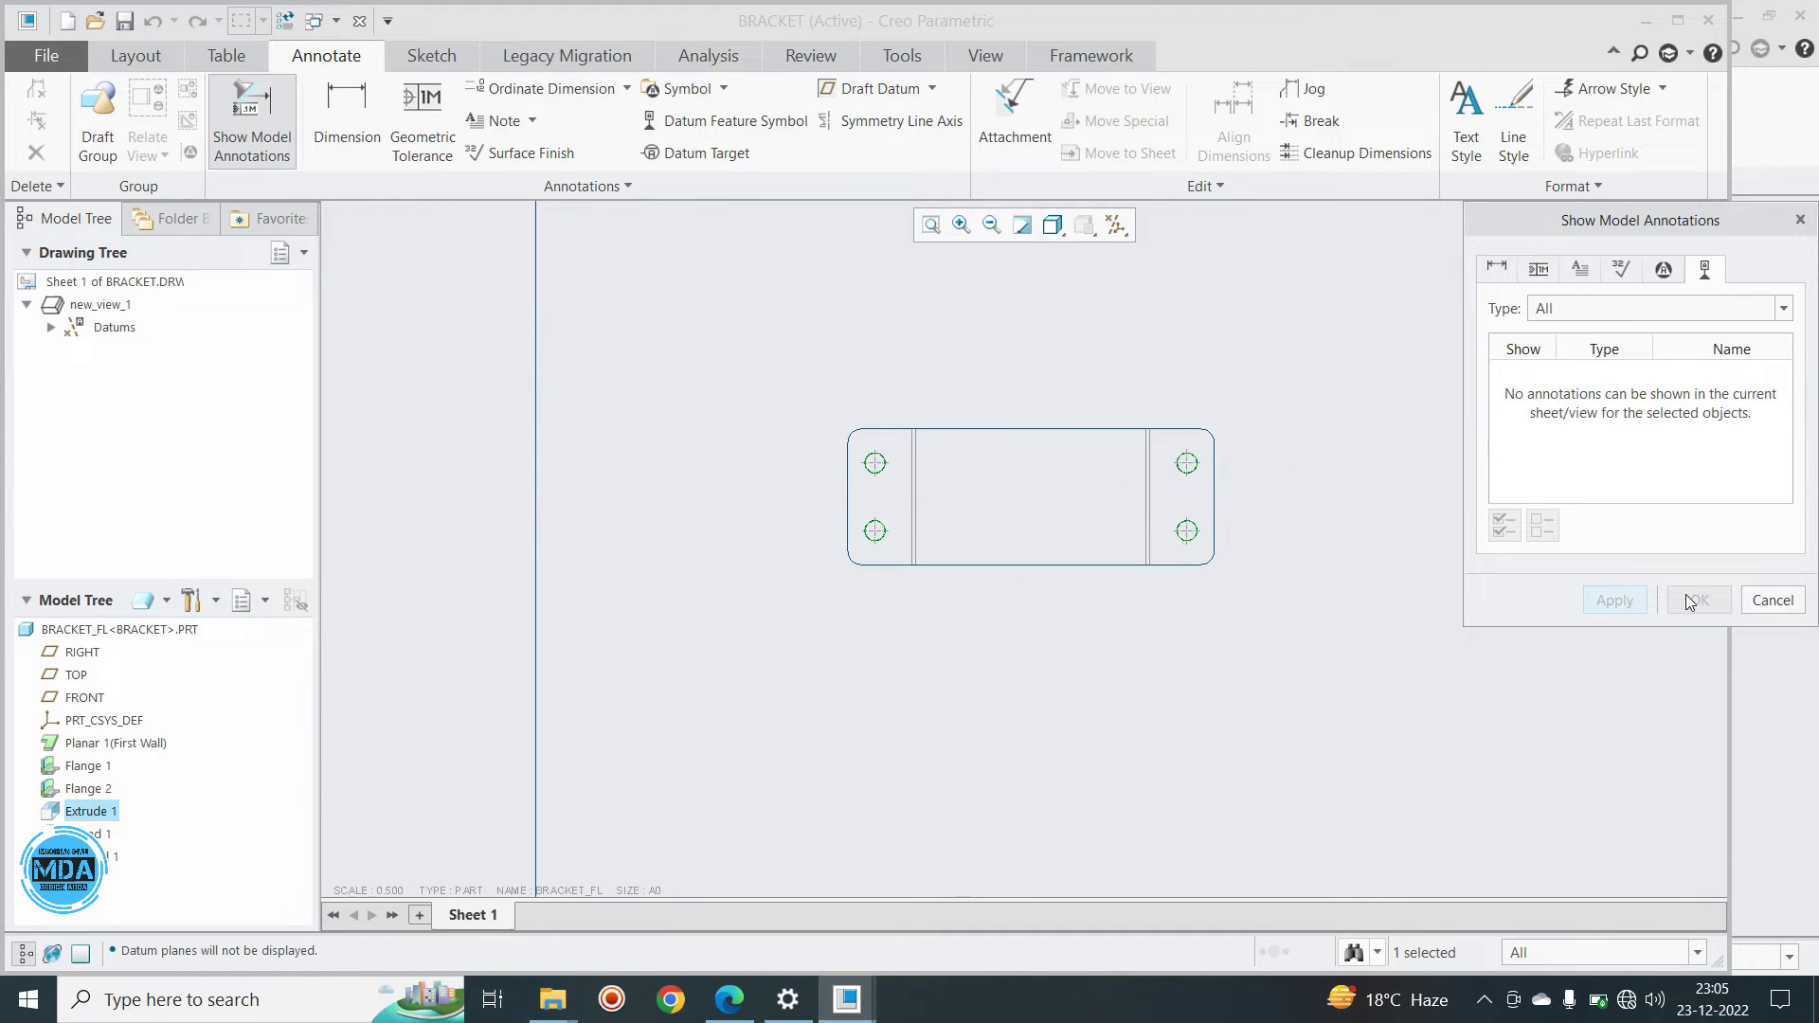
pyautogui.click(1762, 600)
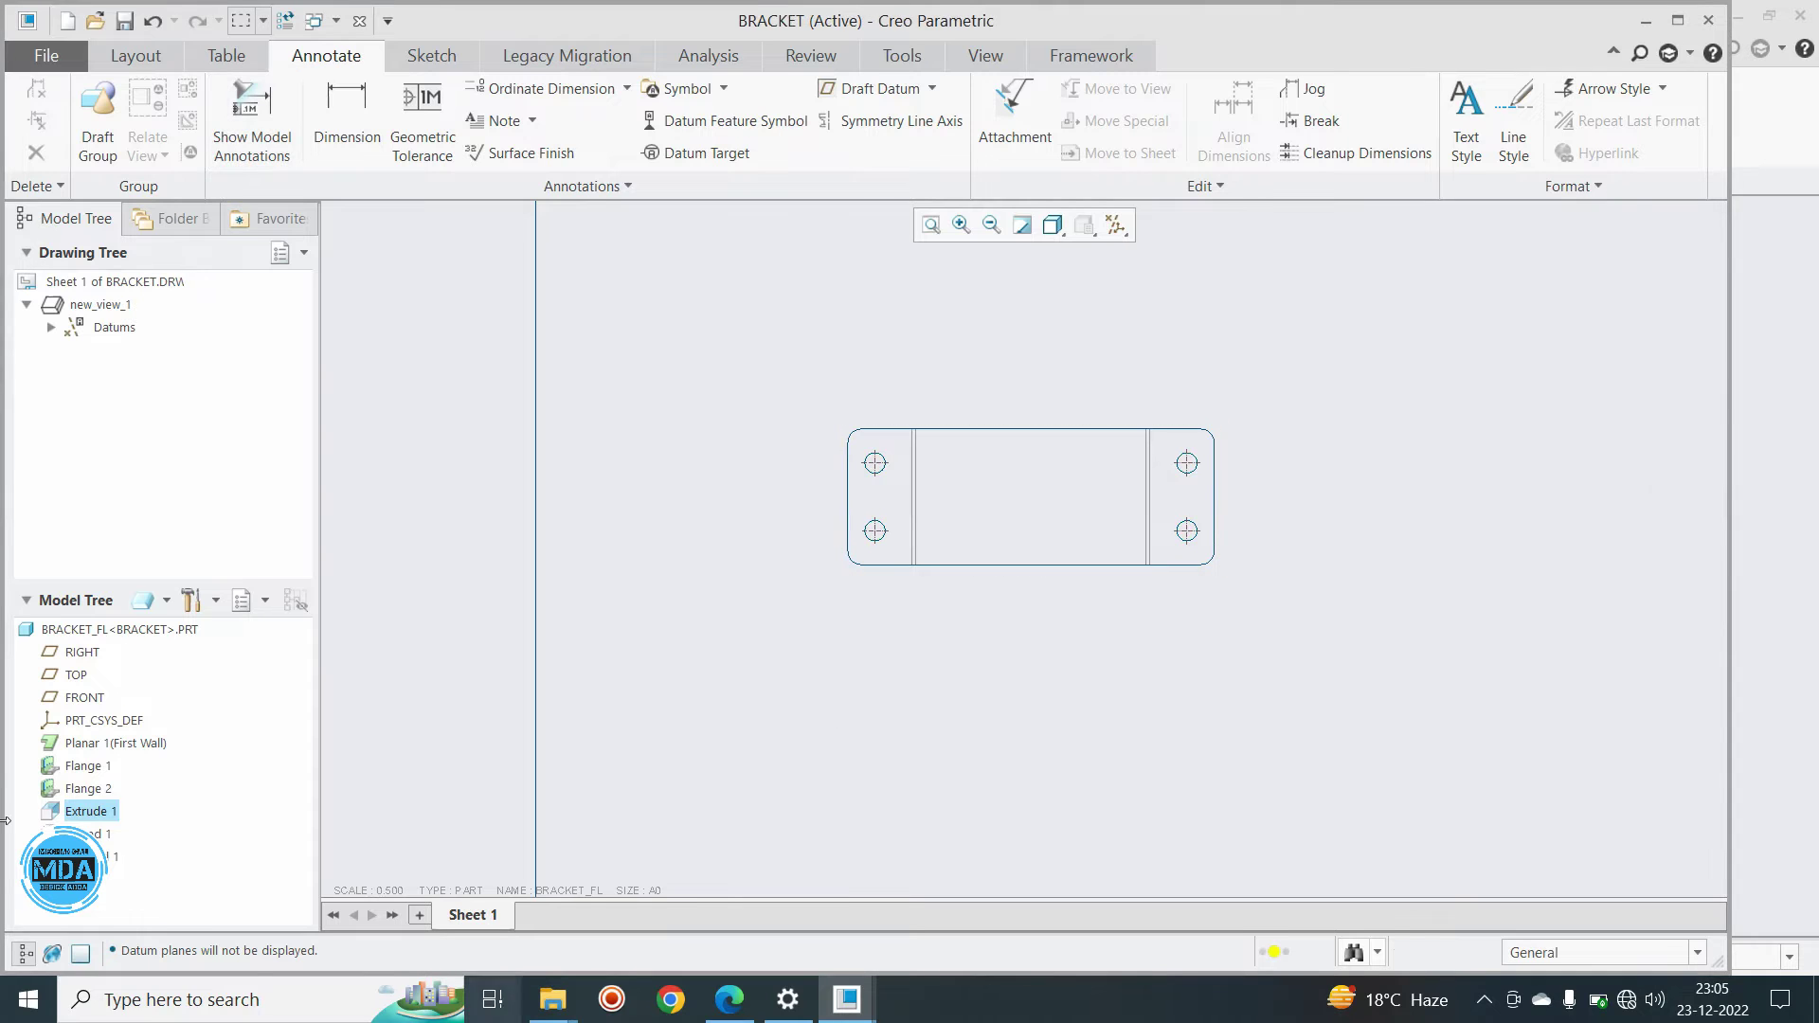
pyautogui.scroll(4, 864, 457)
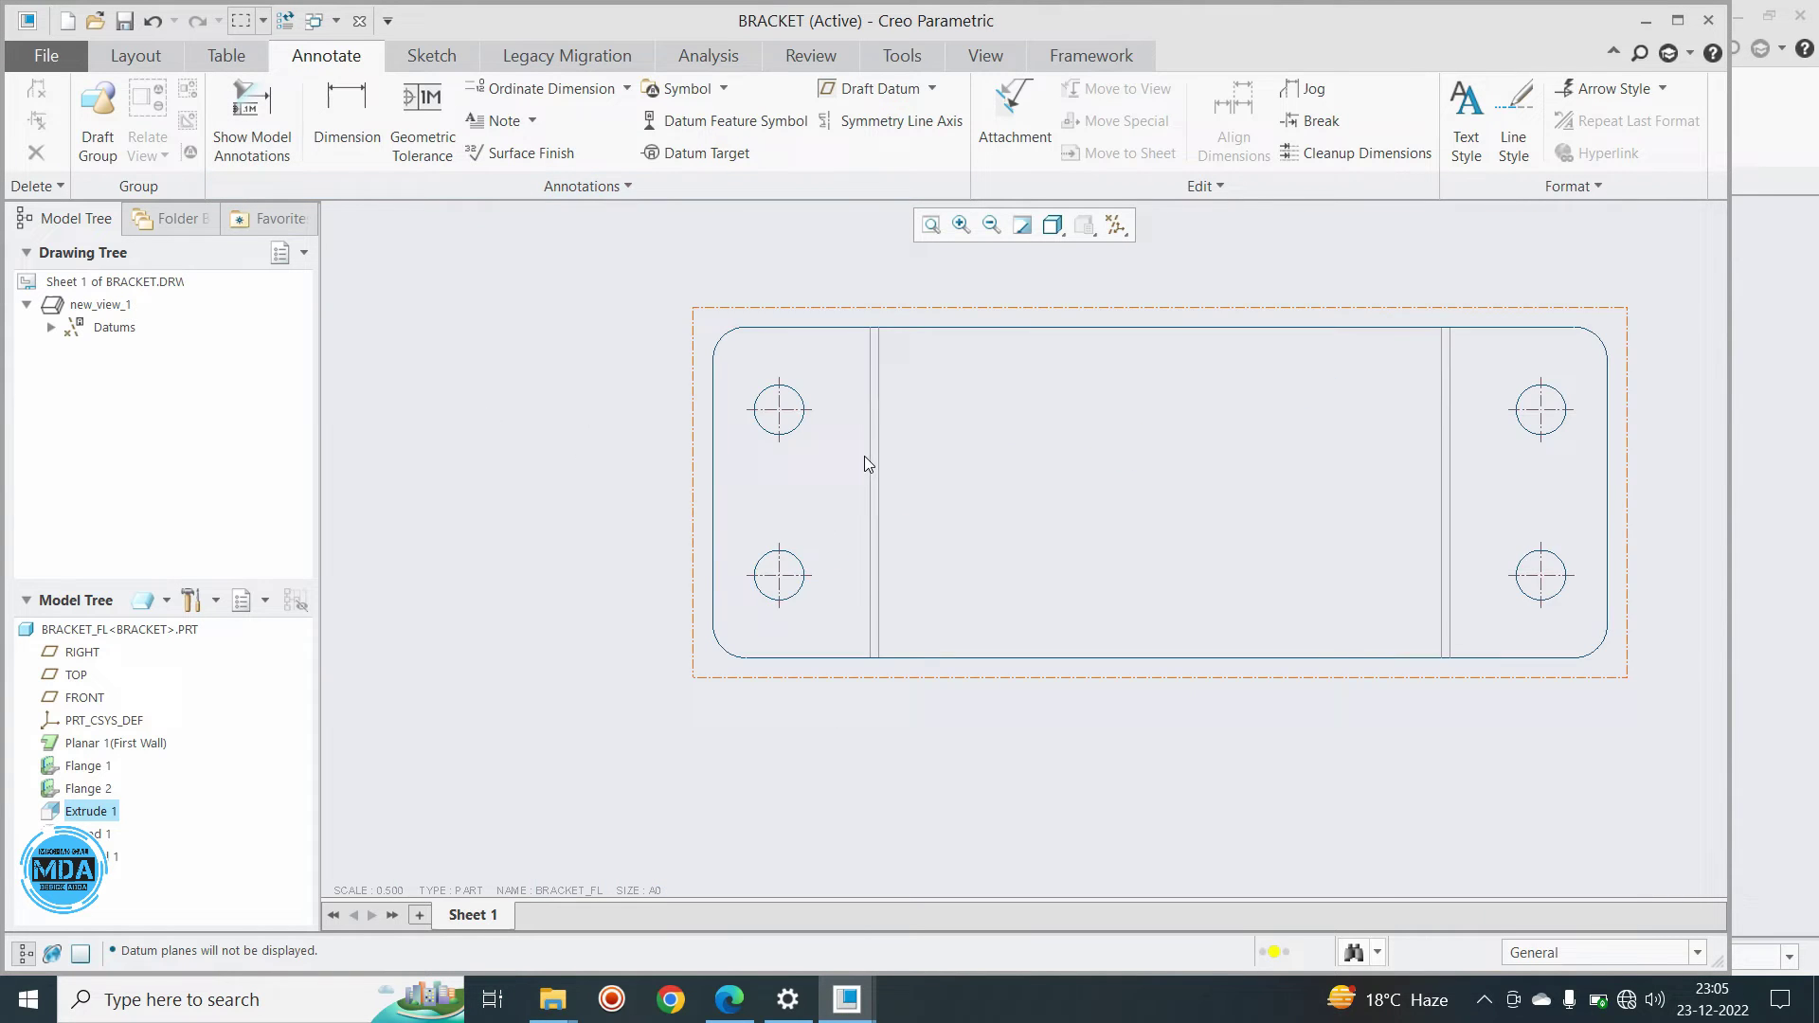
pyautogui.scroll(-3, 877, 403)
pyautogui.scroll(2, 826, 436)
pyautogui.scroll(3, 814, 422)
pyautogui.scroll(-3, 804, 379)
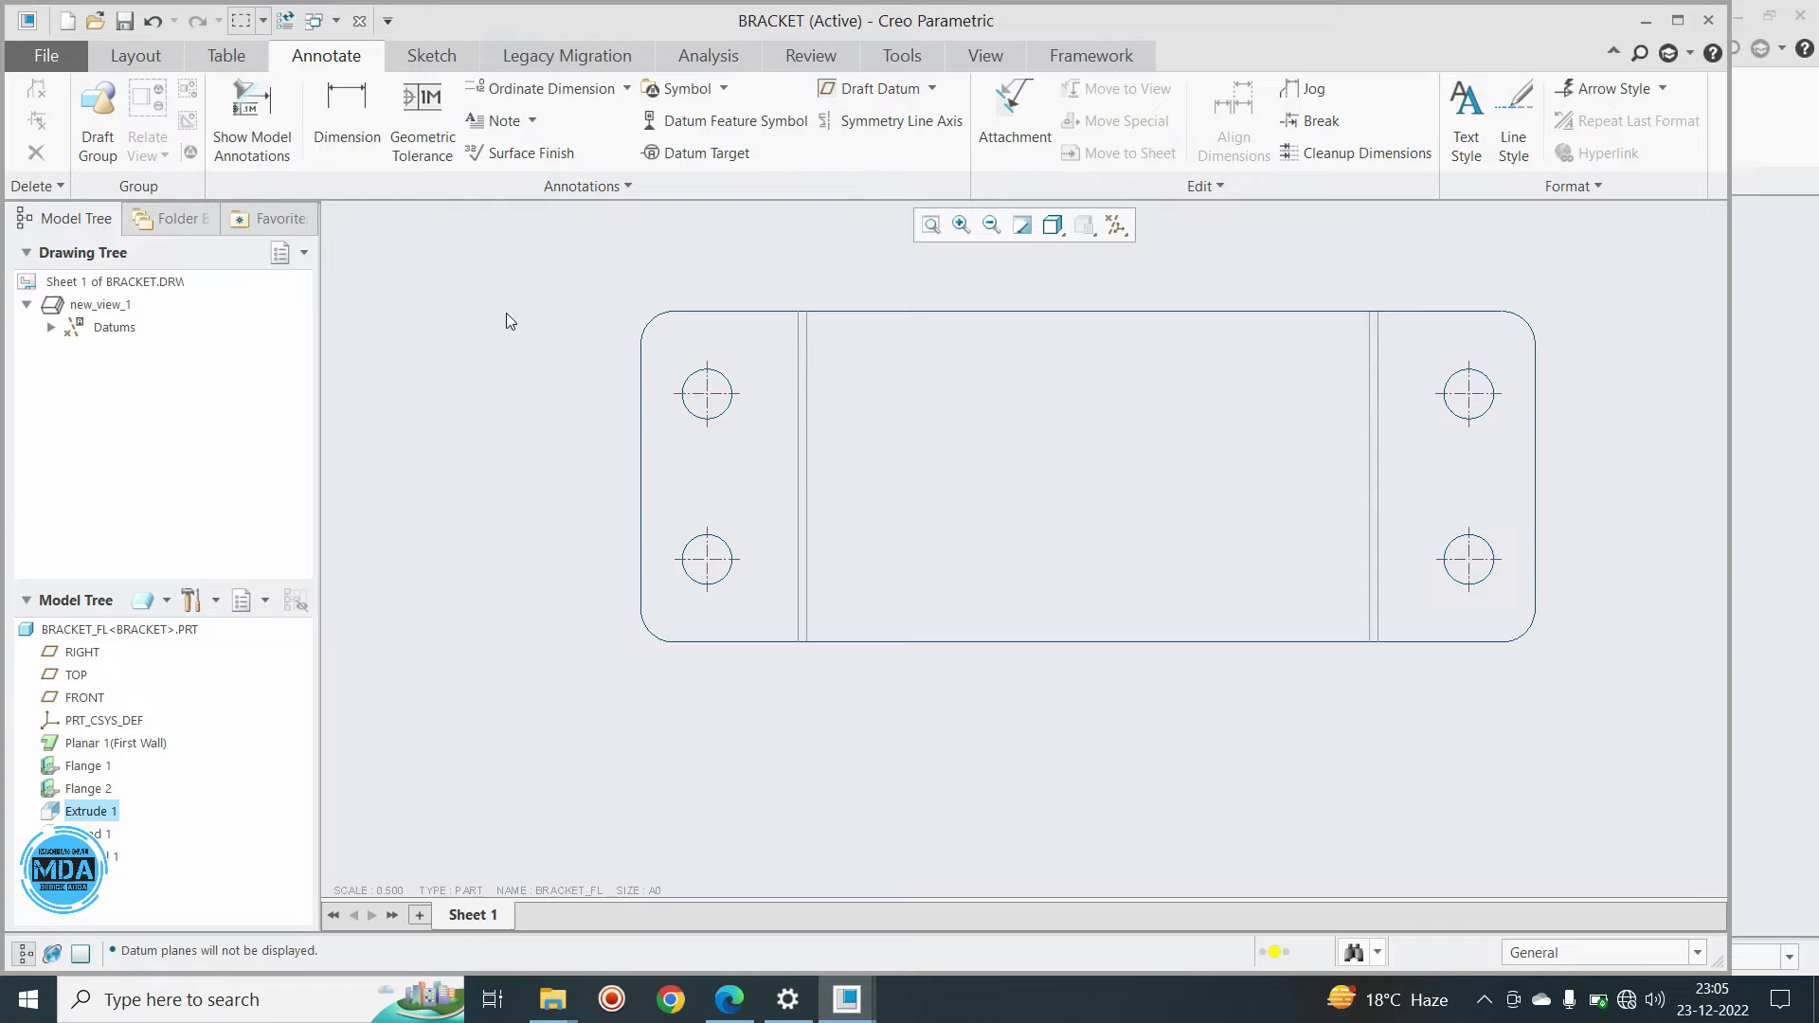
# Dimension the 200 edge-to-edge height, the 540.35 overall length and the R20 top-right corner
pyautogui.click(339, 117)
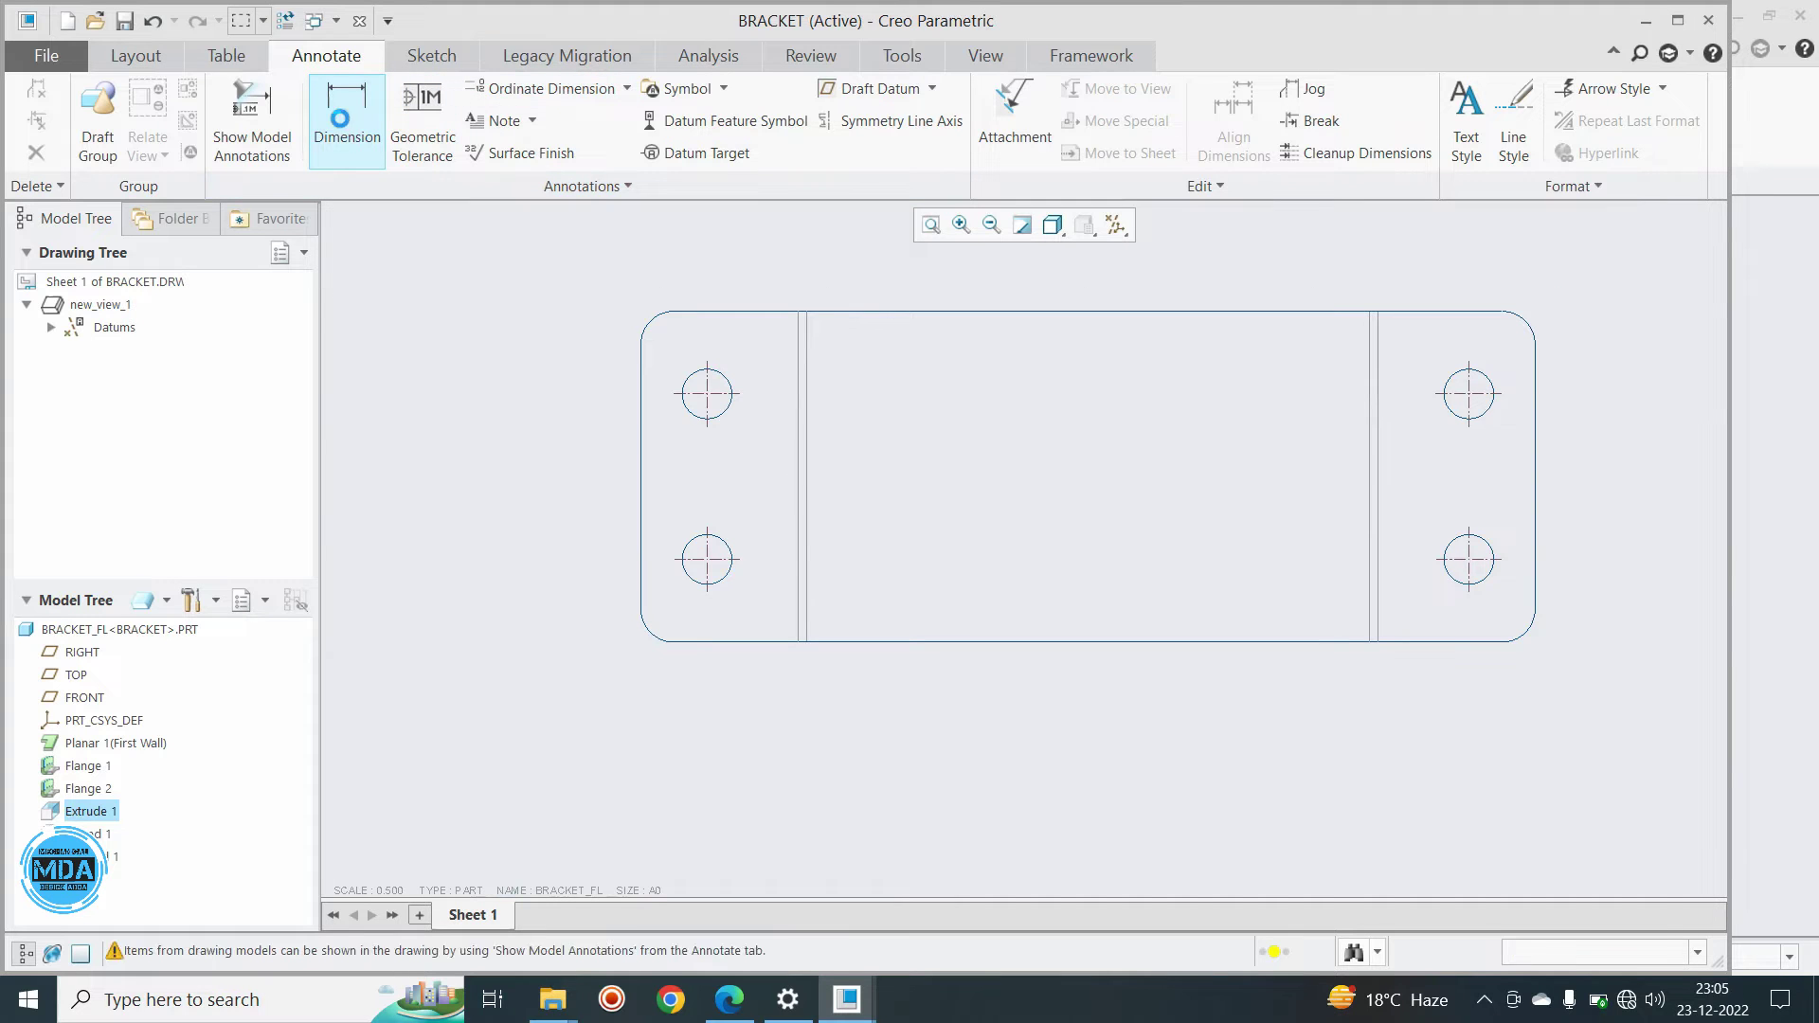
pyautogui.click(750, 309)
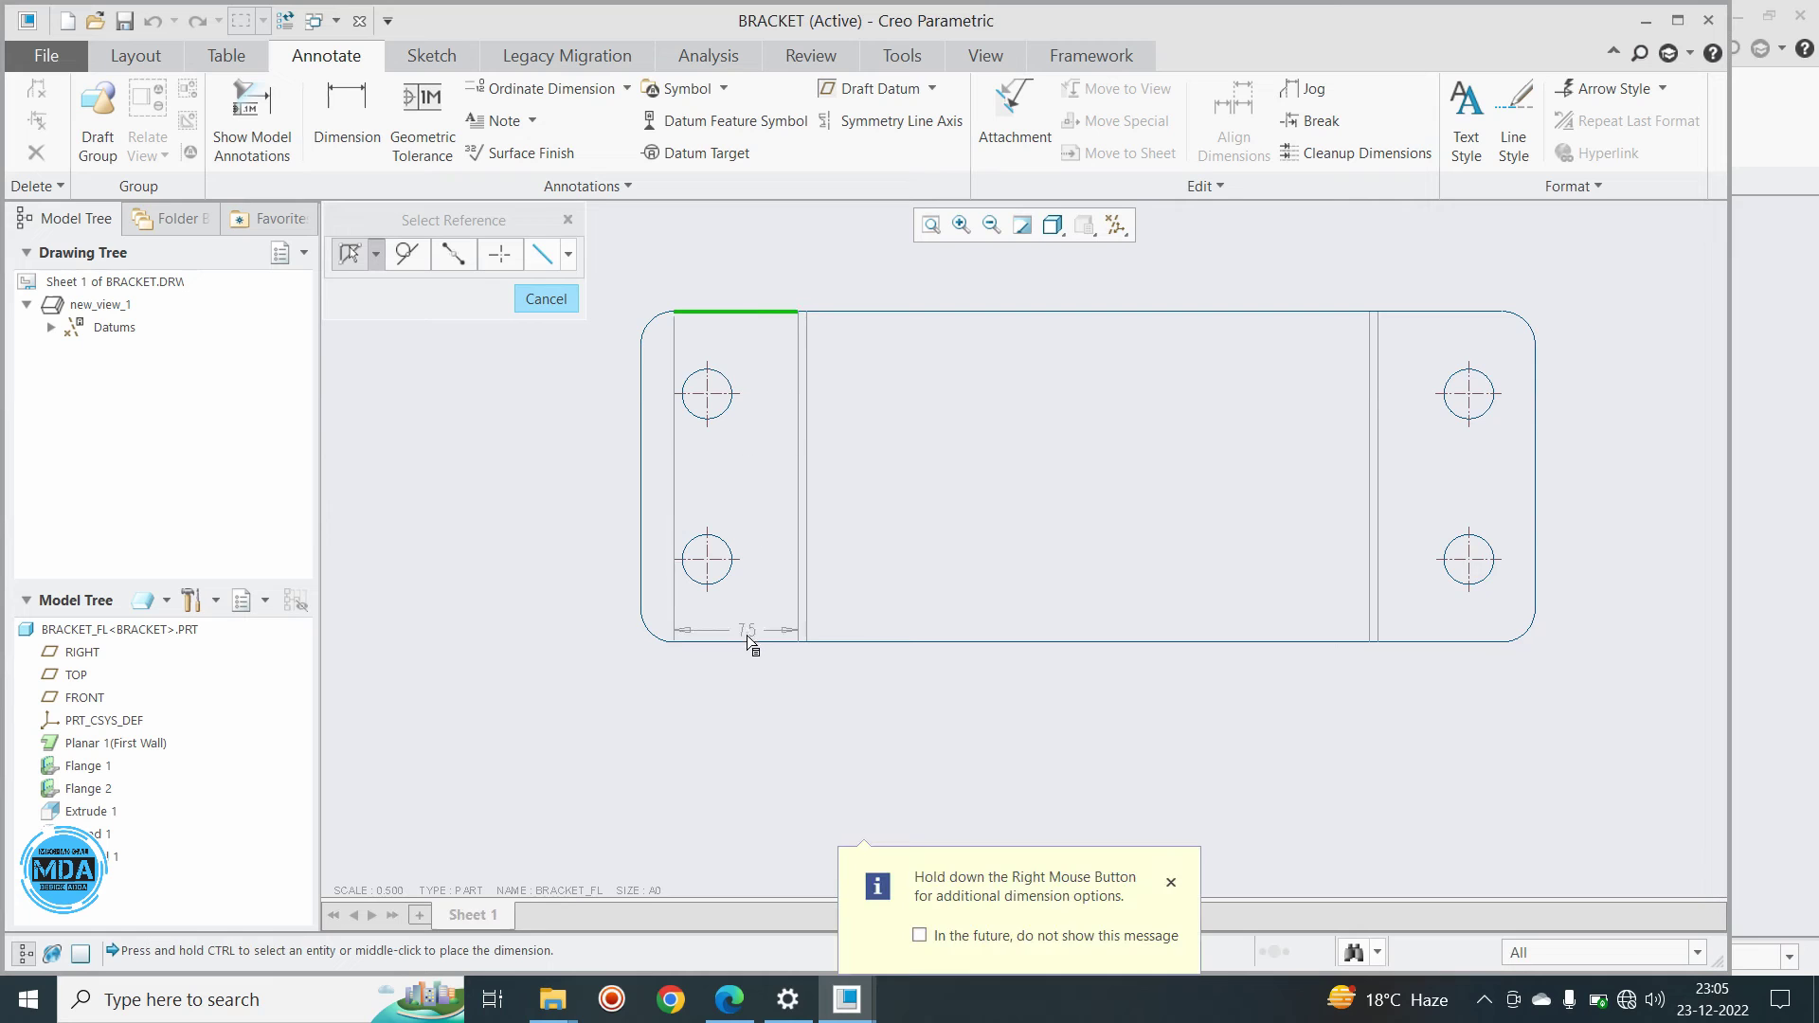
pyautogui.keyDown('ctrl'); pyautogui.click(750, 643); pyautogui.keyUp('ctrl')
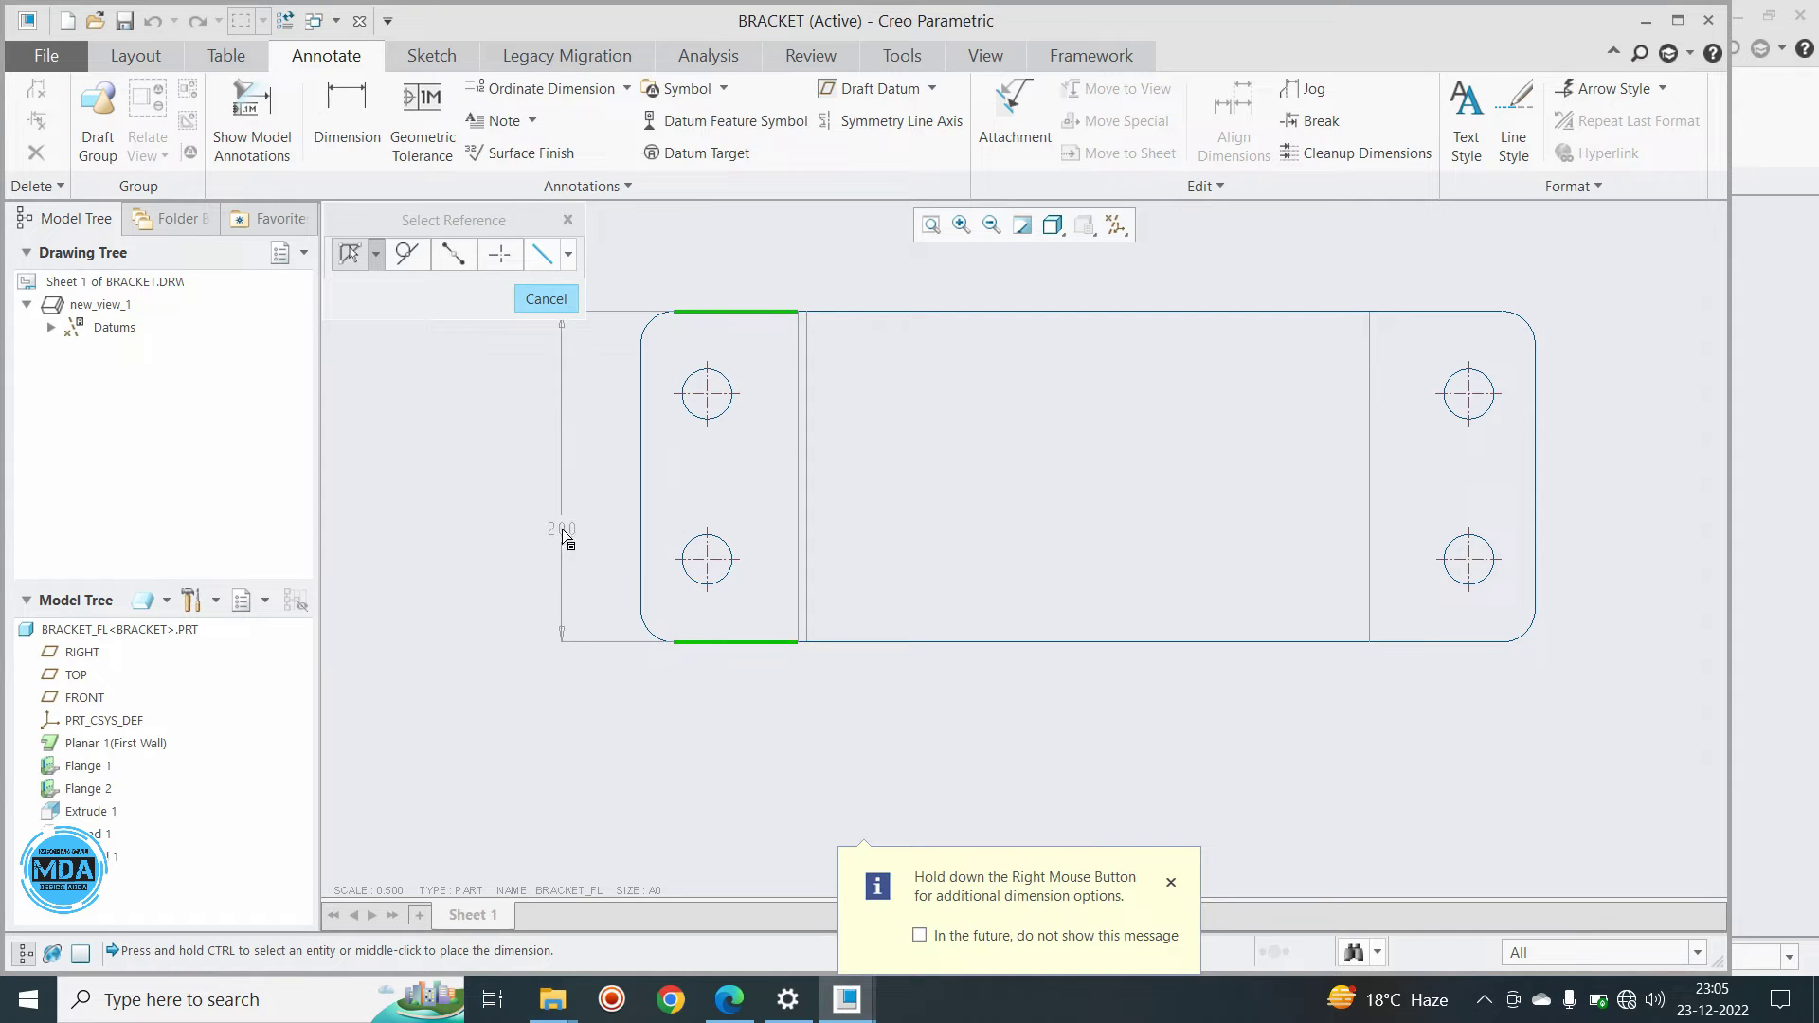
pyautogui.middleClick(549, 519)
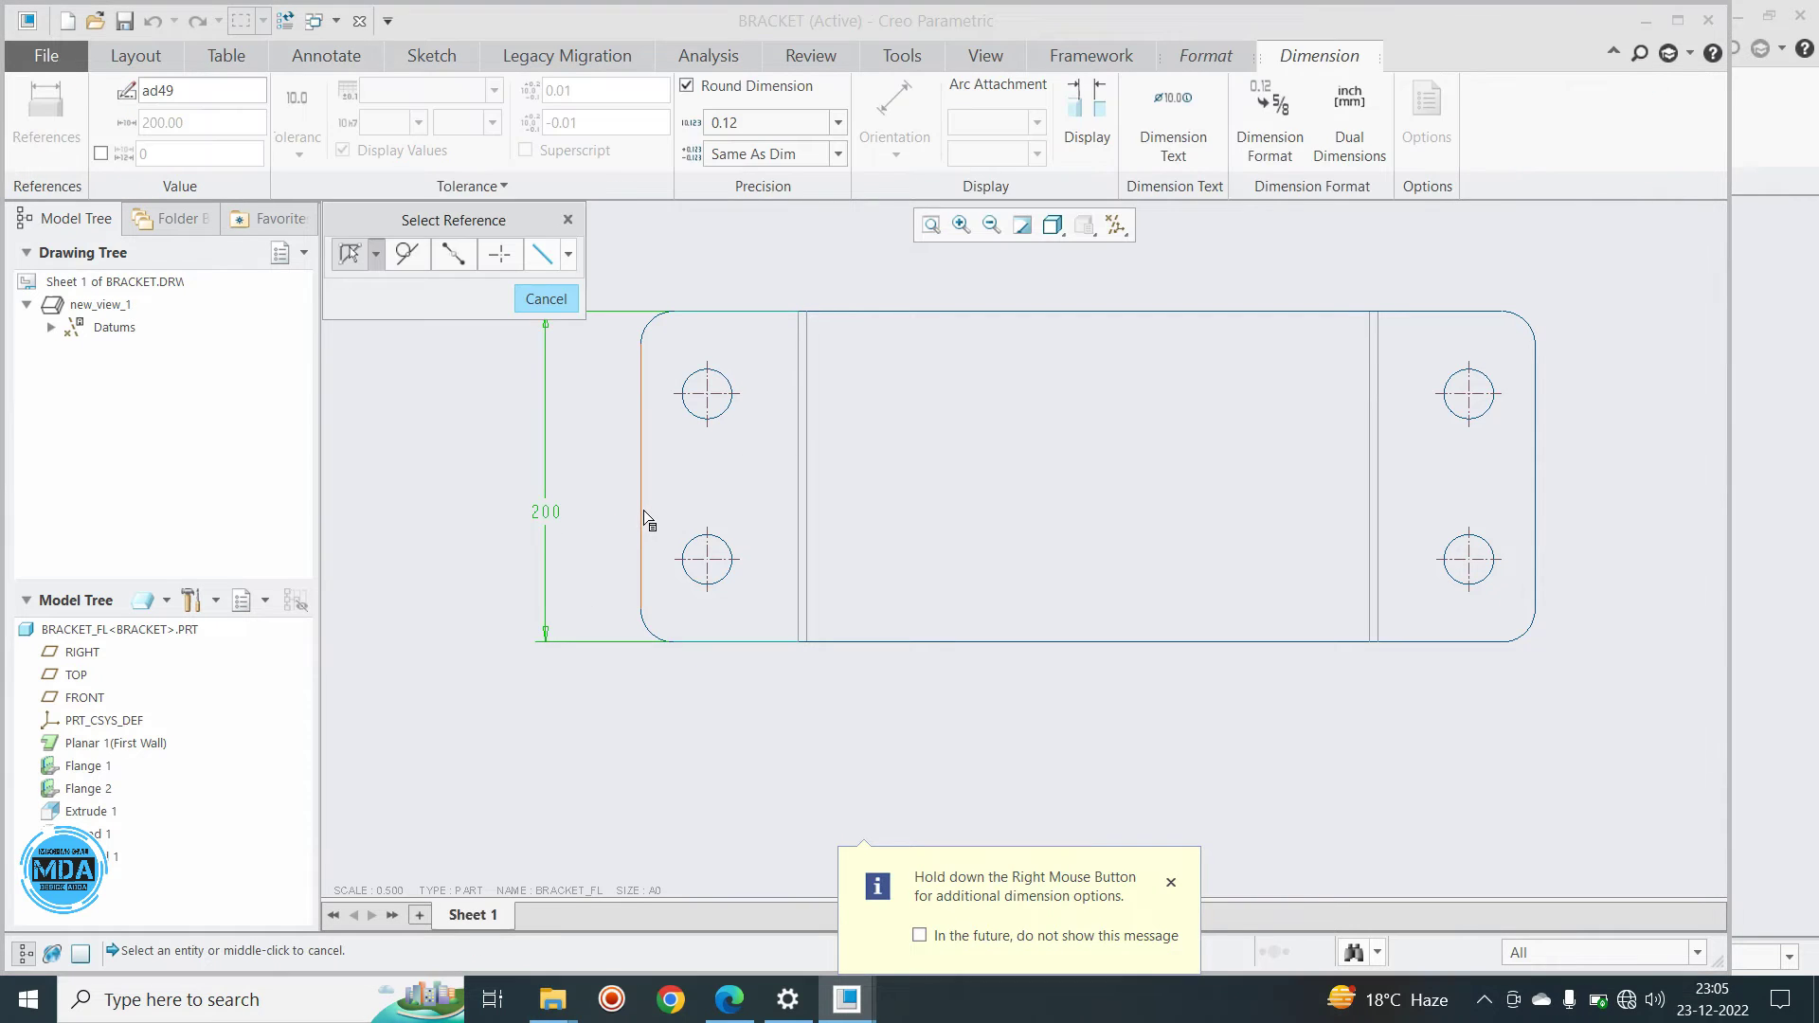
pyautogui.keyDown('ctrl'); pyautogui.click(1535, 567); pyautogui.keyUp('ctrl')
pyautogui.middleClick(1212, 733)
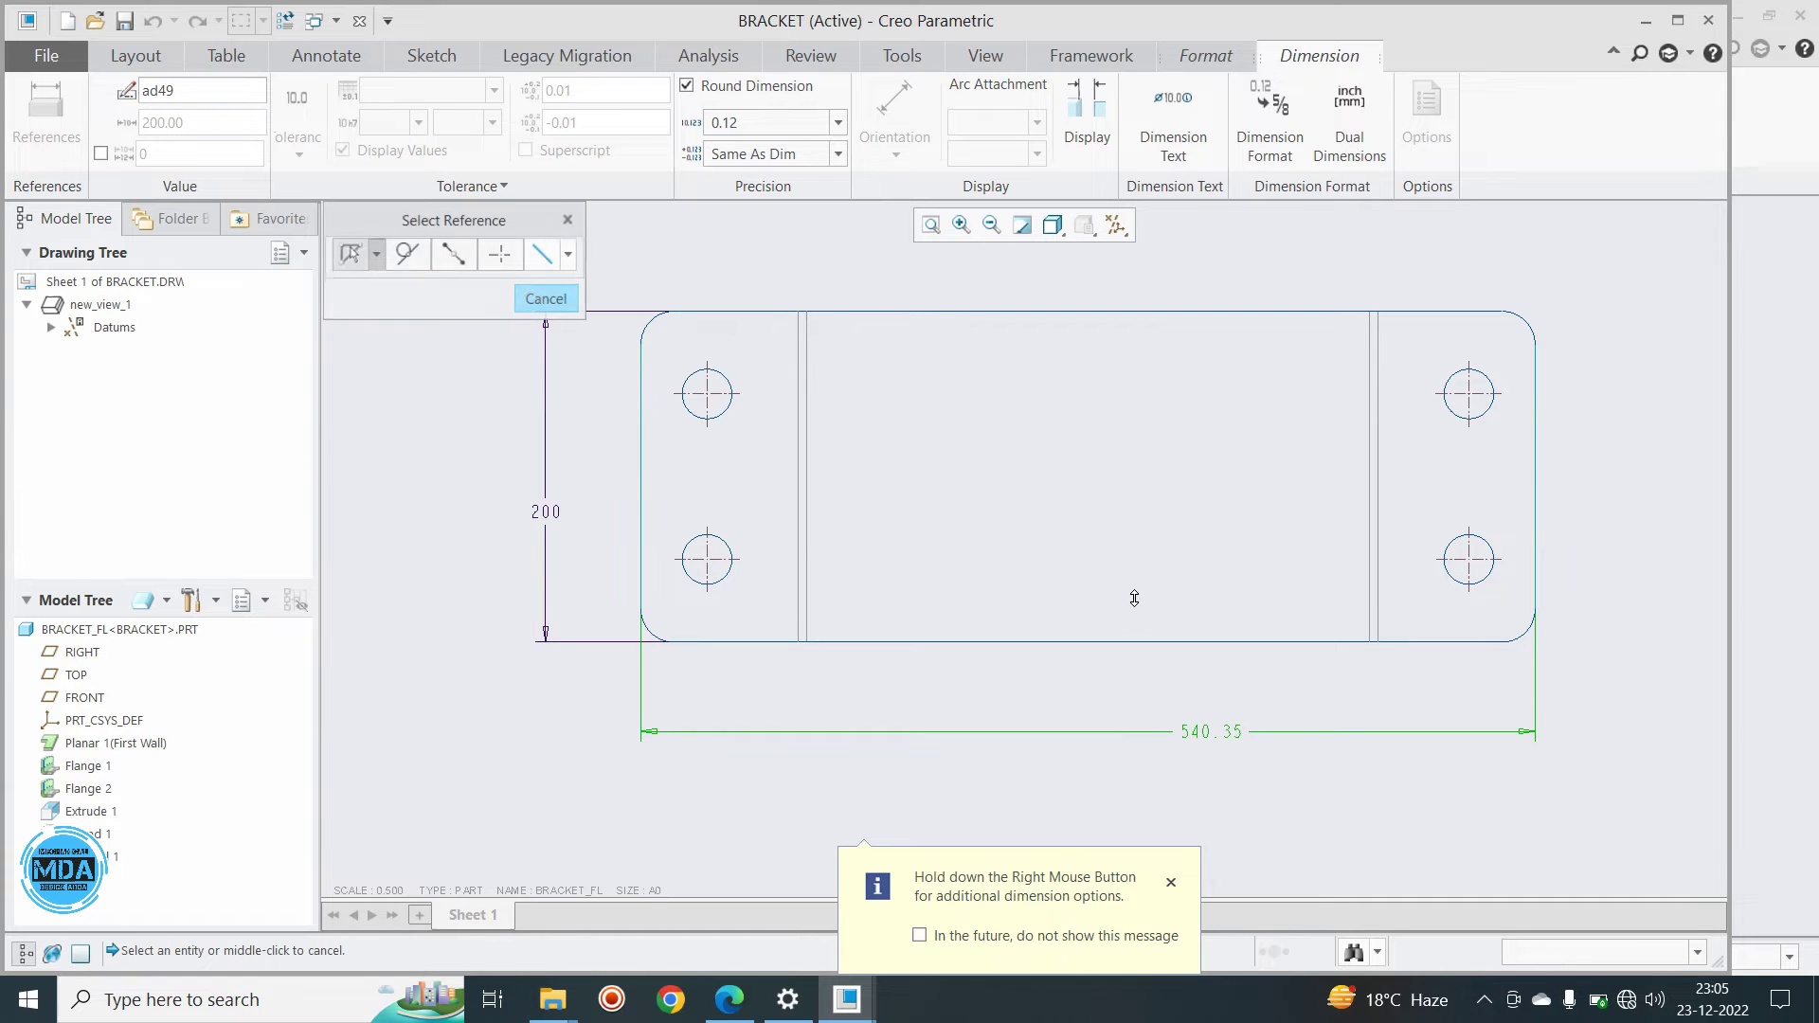
pyautogui.click(1528, 326)
pyautogui.scroll(2, 1554, 270)
pyautogui.middleClick(1563, 270)
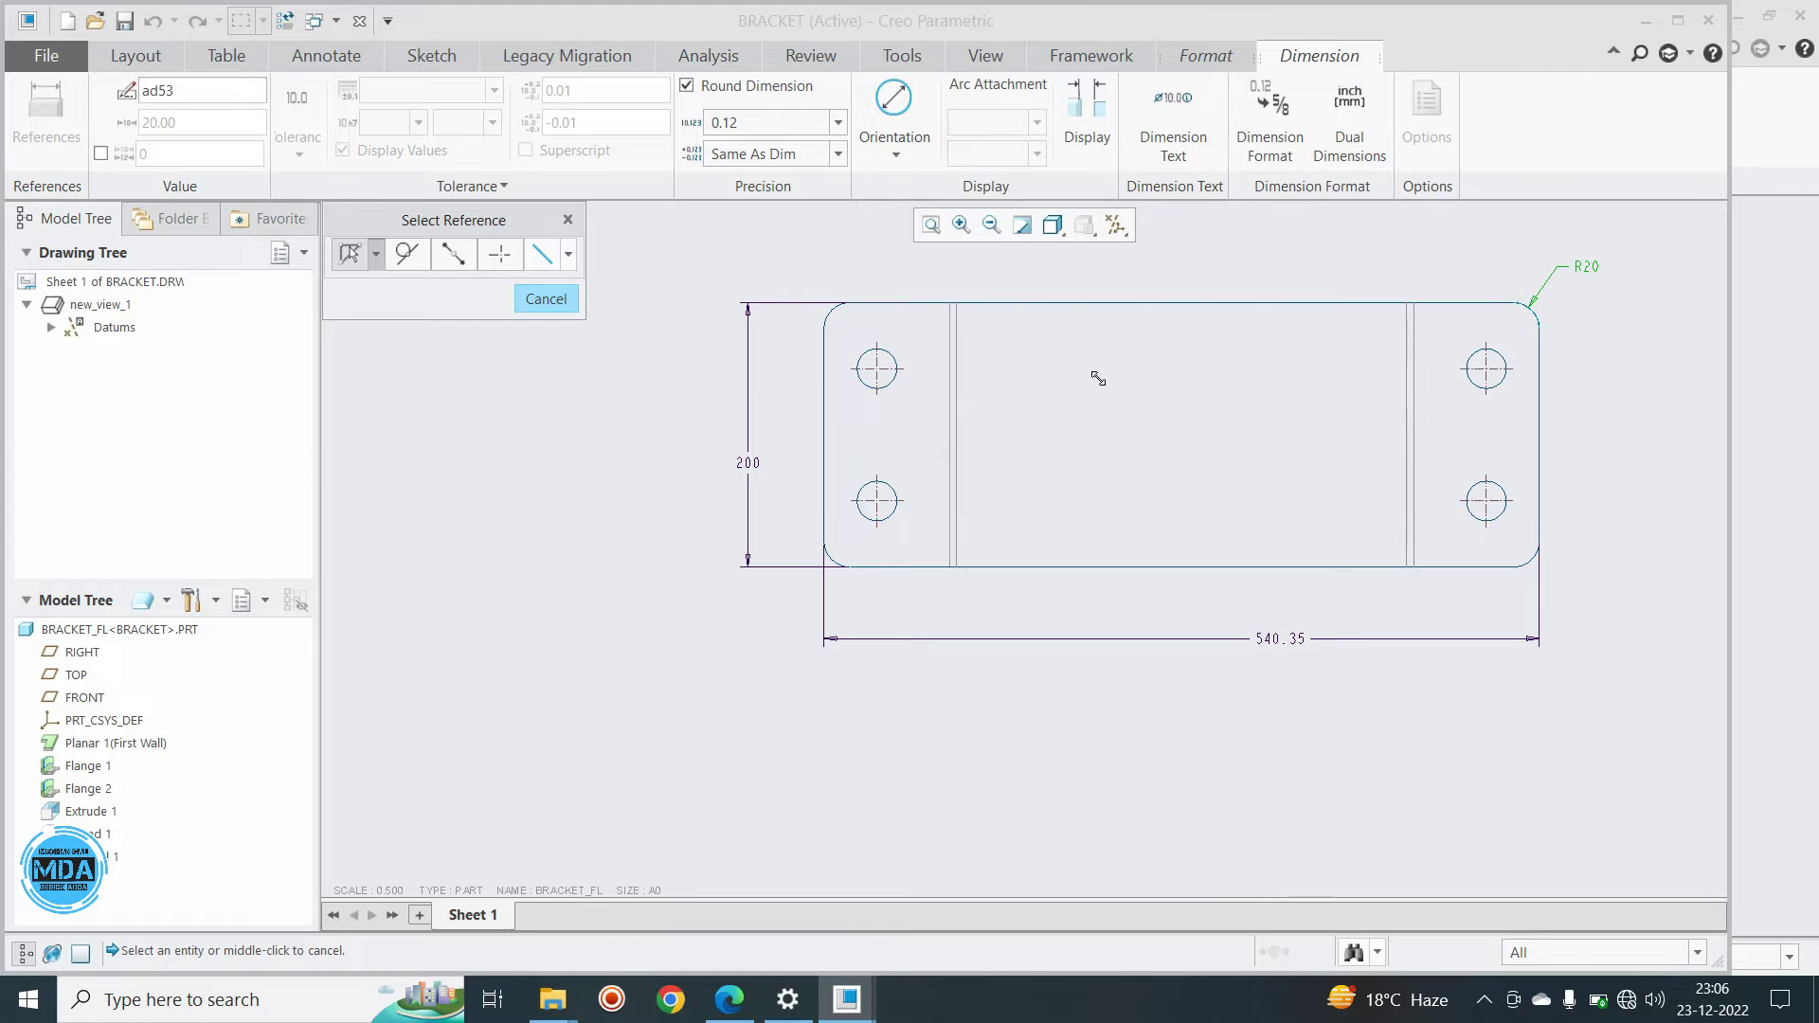
pyautogui.moveTo(1098, 378); pyautogui.dragTo(920, 390, button='middle')
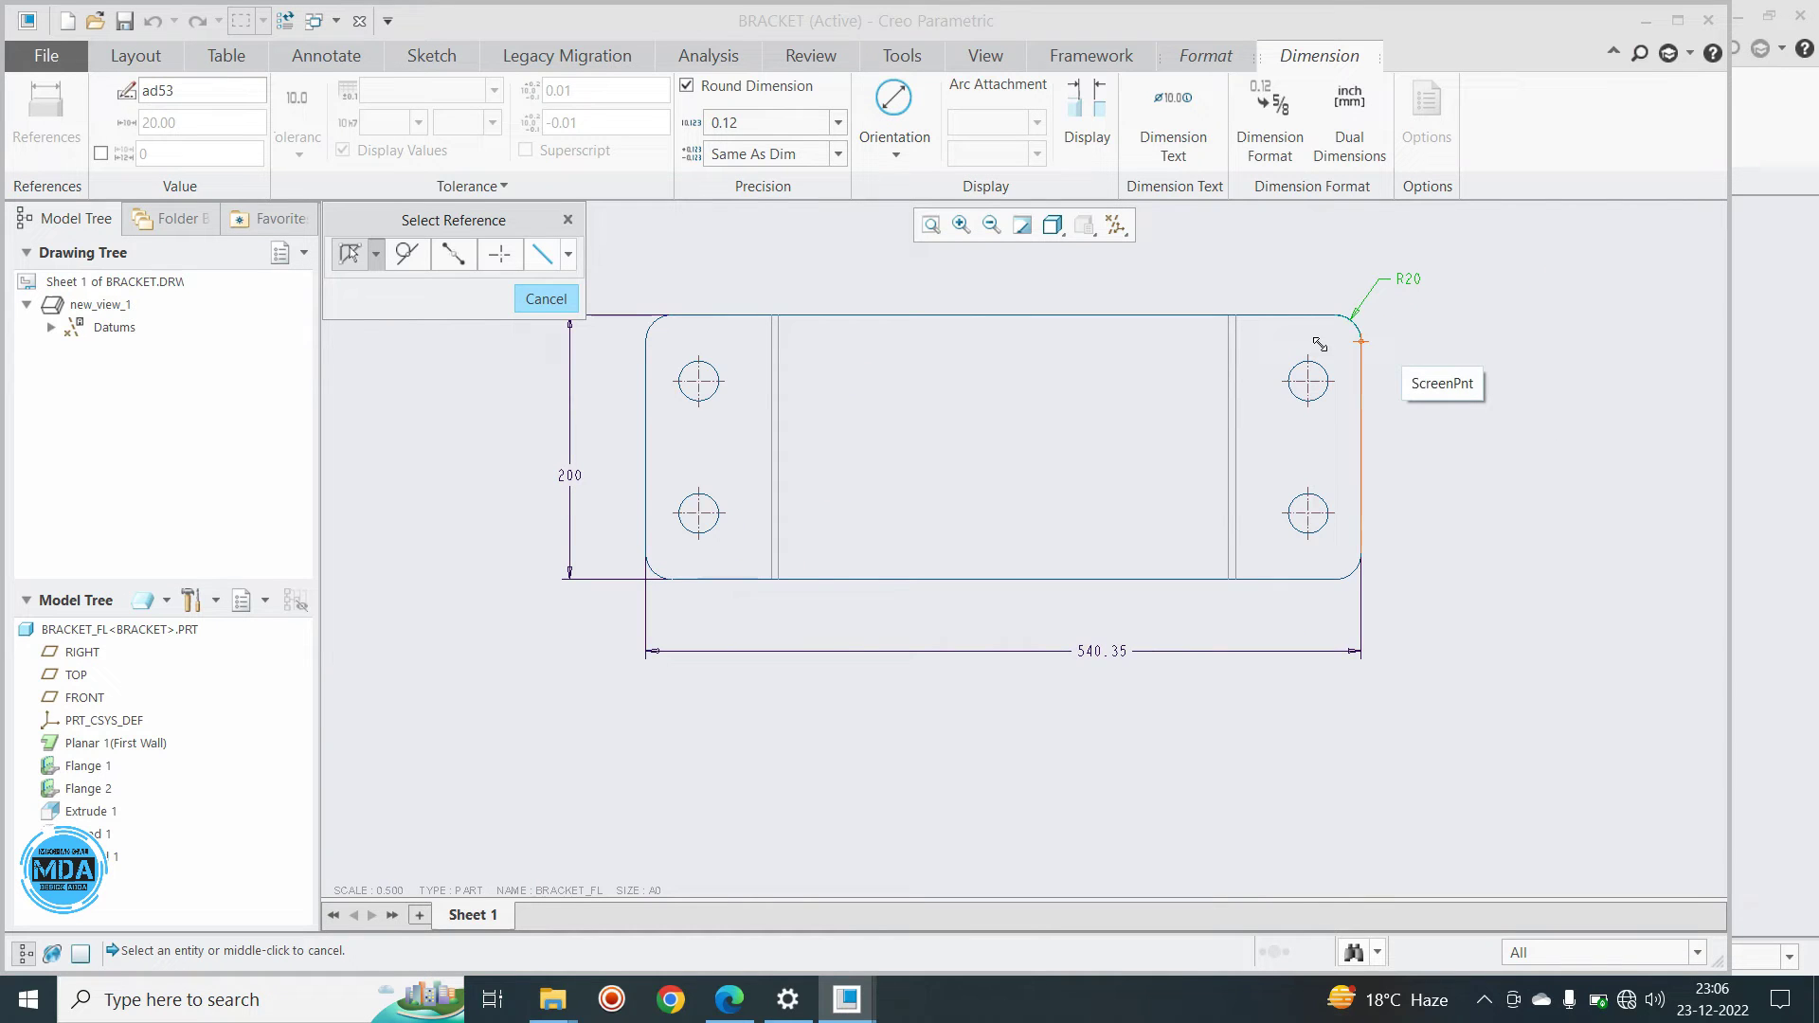
pyautogui.scroll(2, 1302, 560)
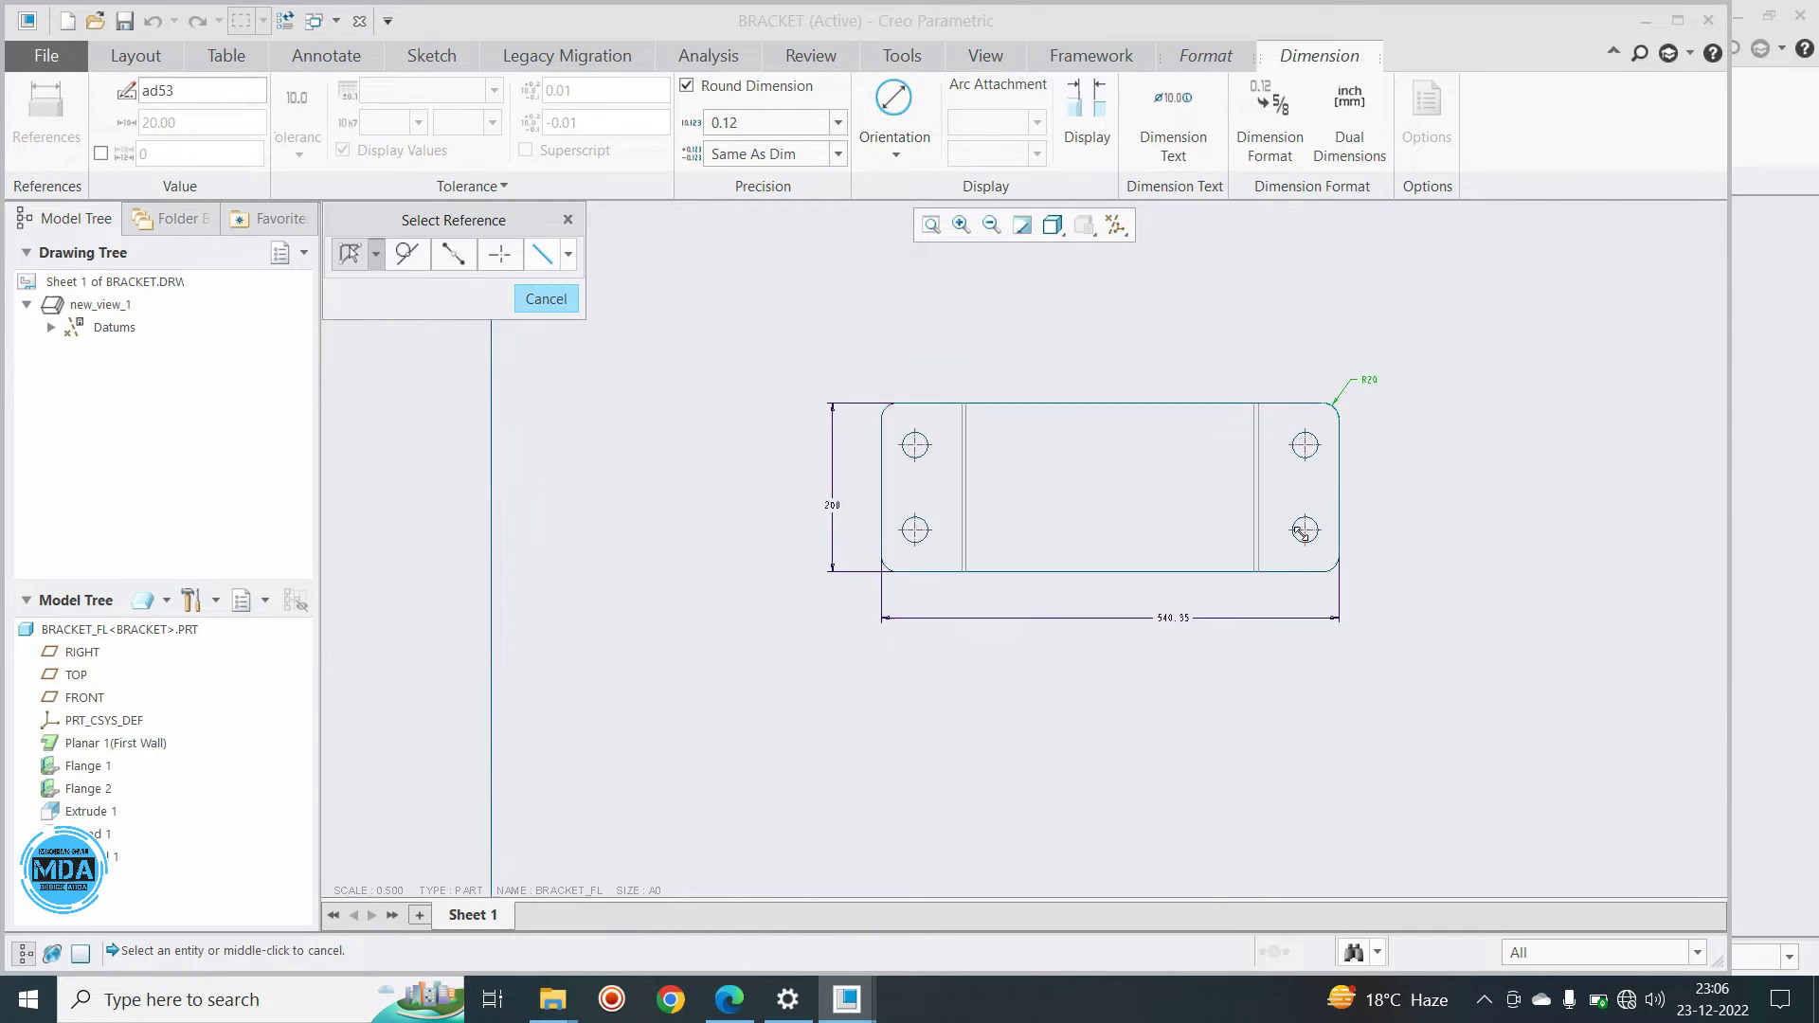
pyautogui.scroll(-2, 1308, 558)
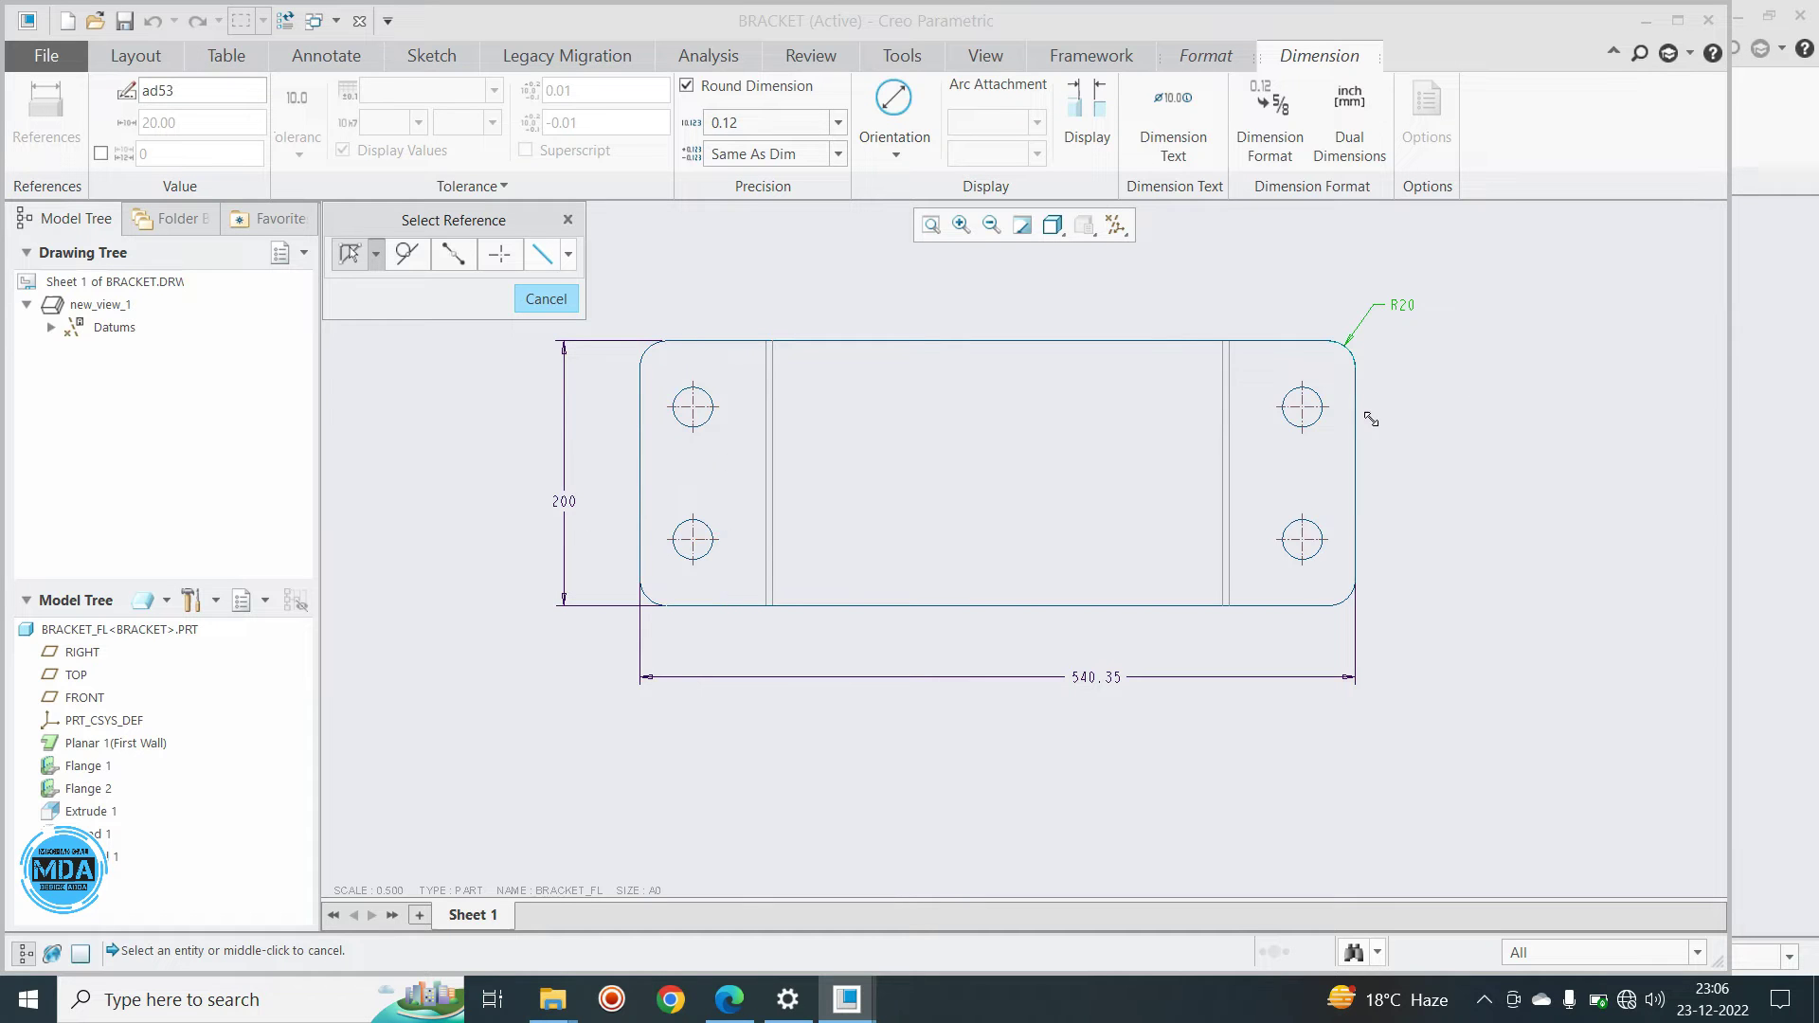
# Place an R15 radius on the upper-right hole, then delete it
pyautogui.click(1316, 396)
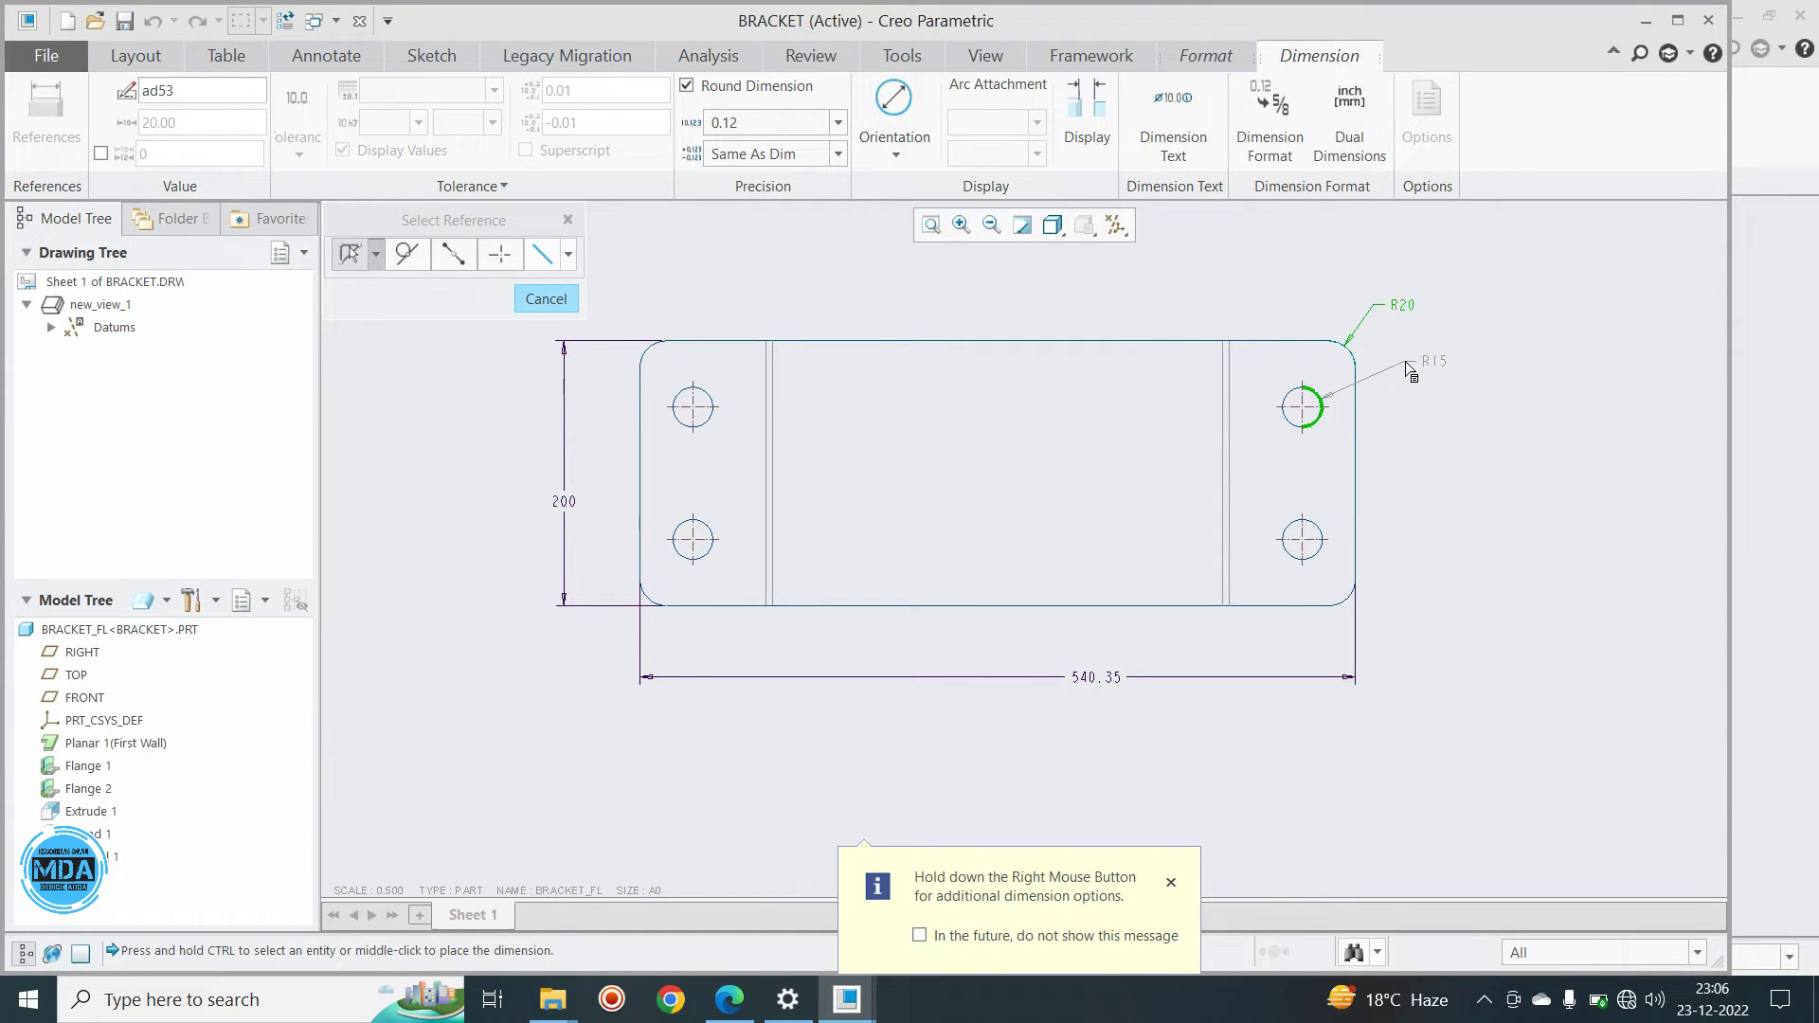
pyautogui.middleClick(1435, 358)
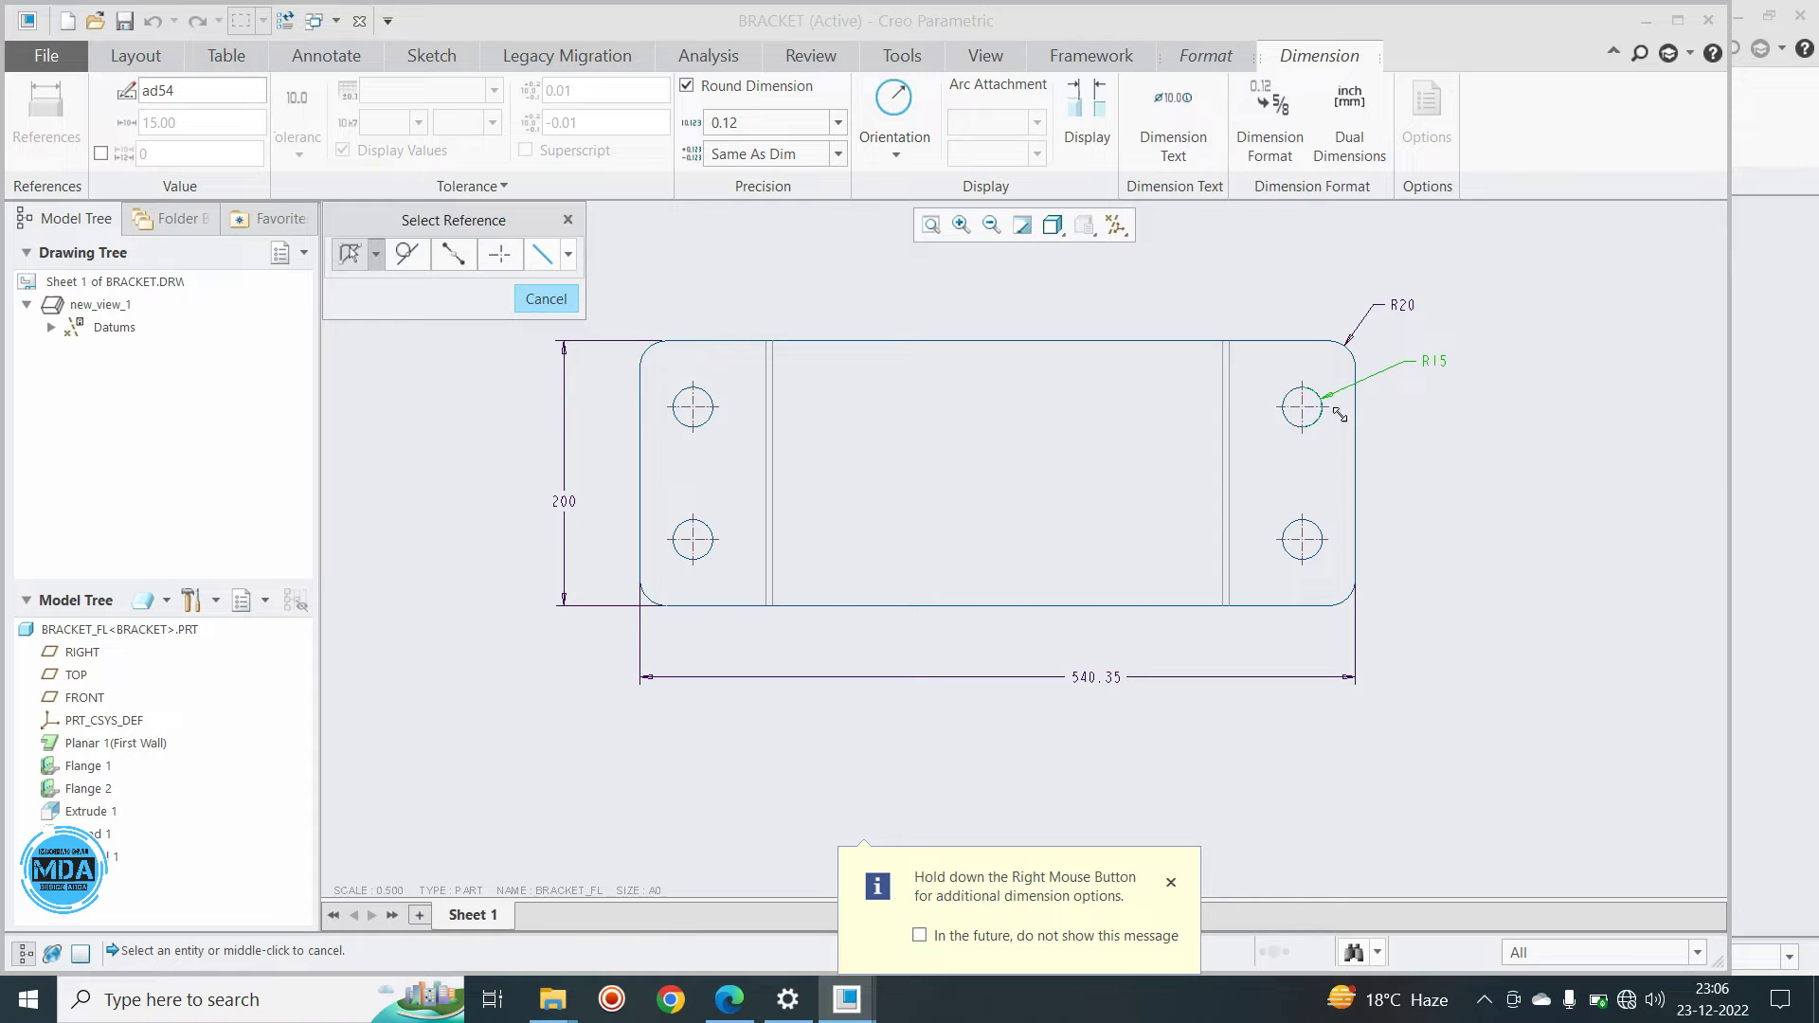
pyautogui.middleClick(1534, 395)
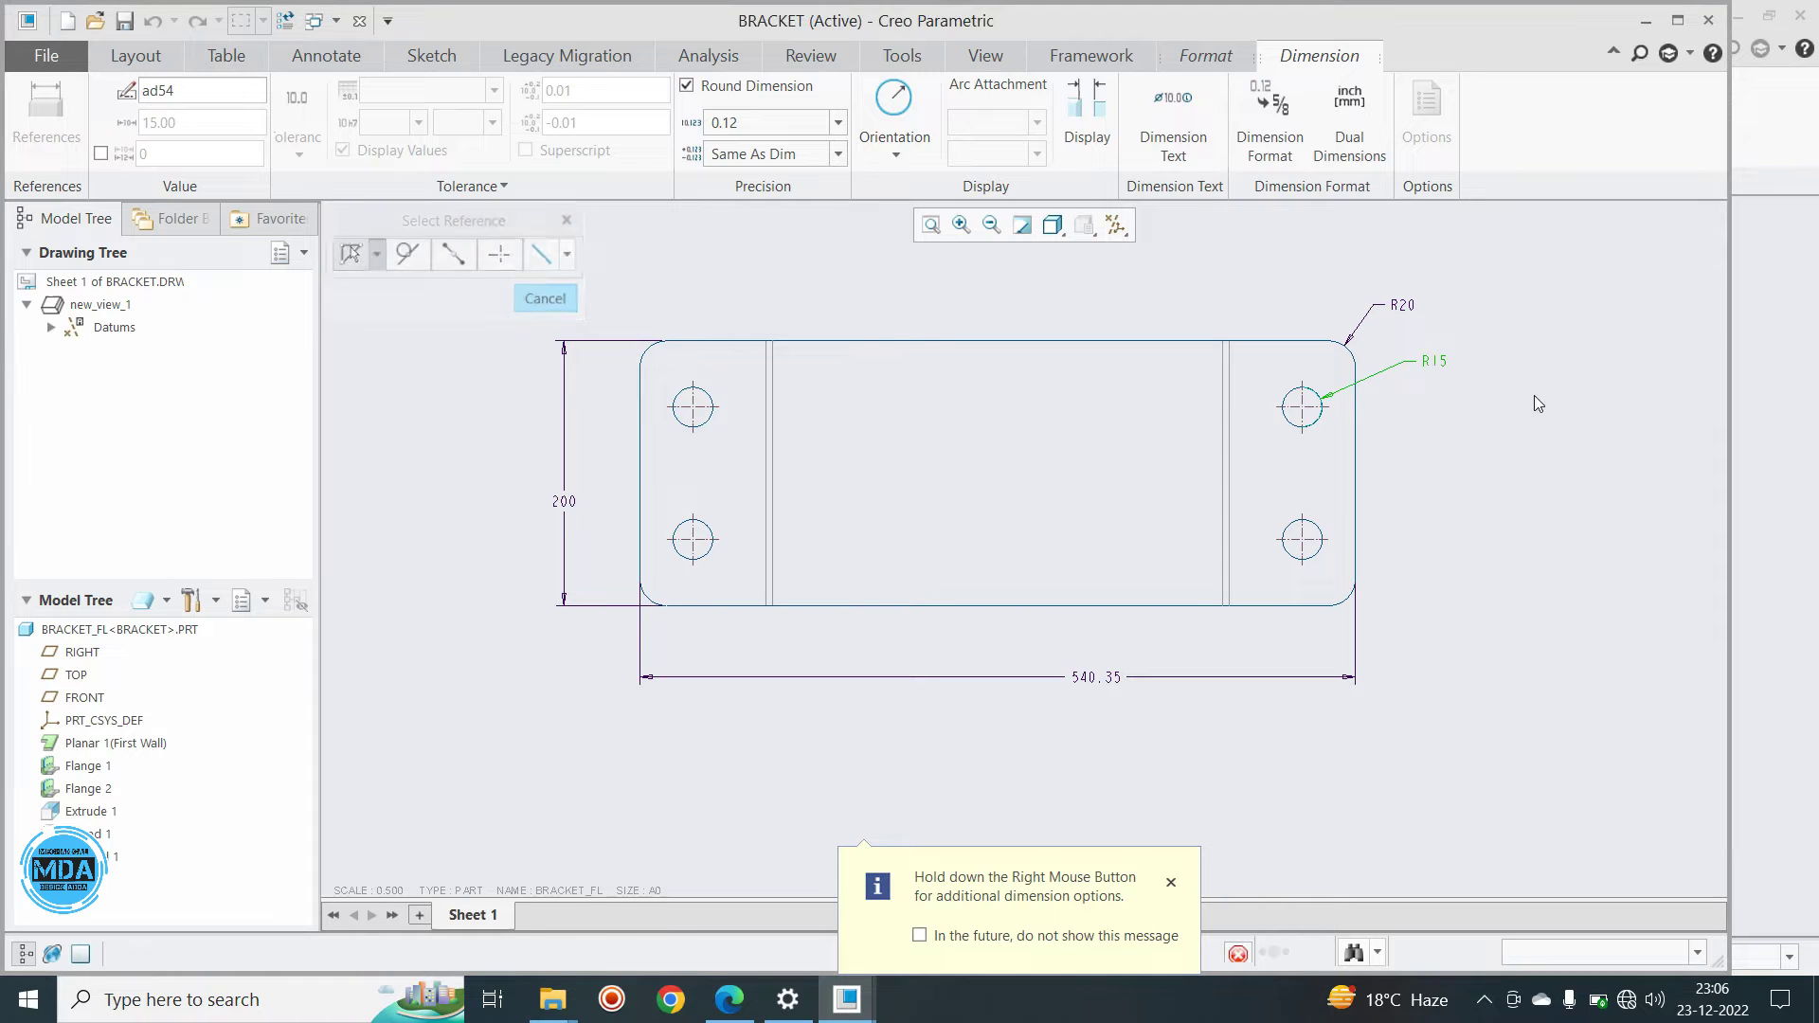
pyautogui.click(1464, 374)
pyautogui.click(1476, 364)
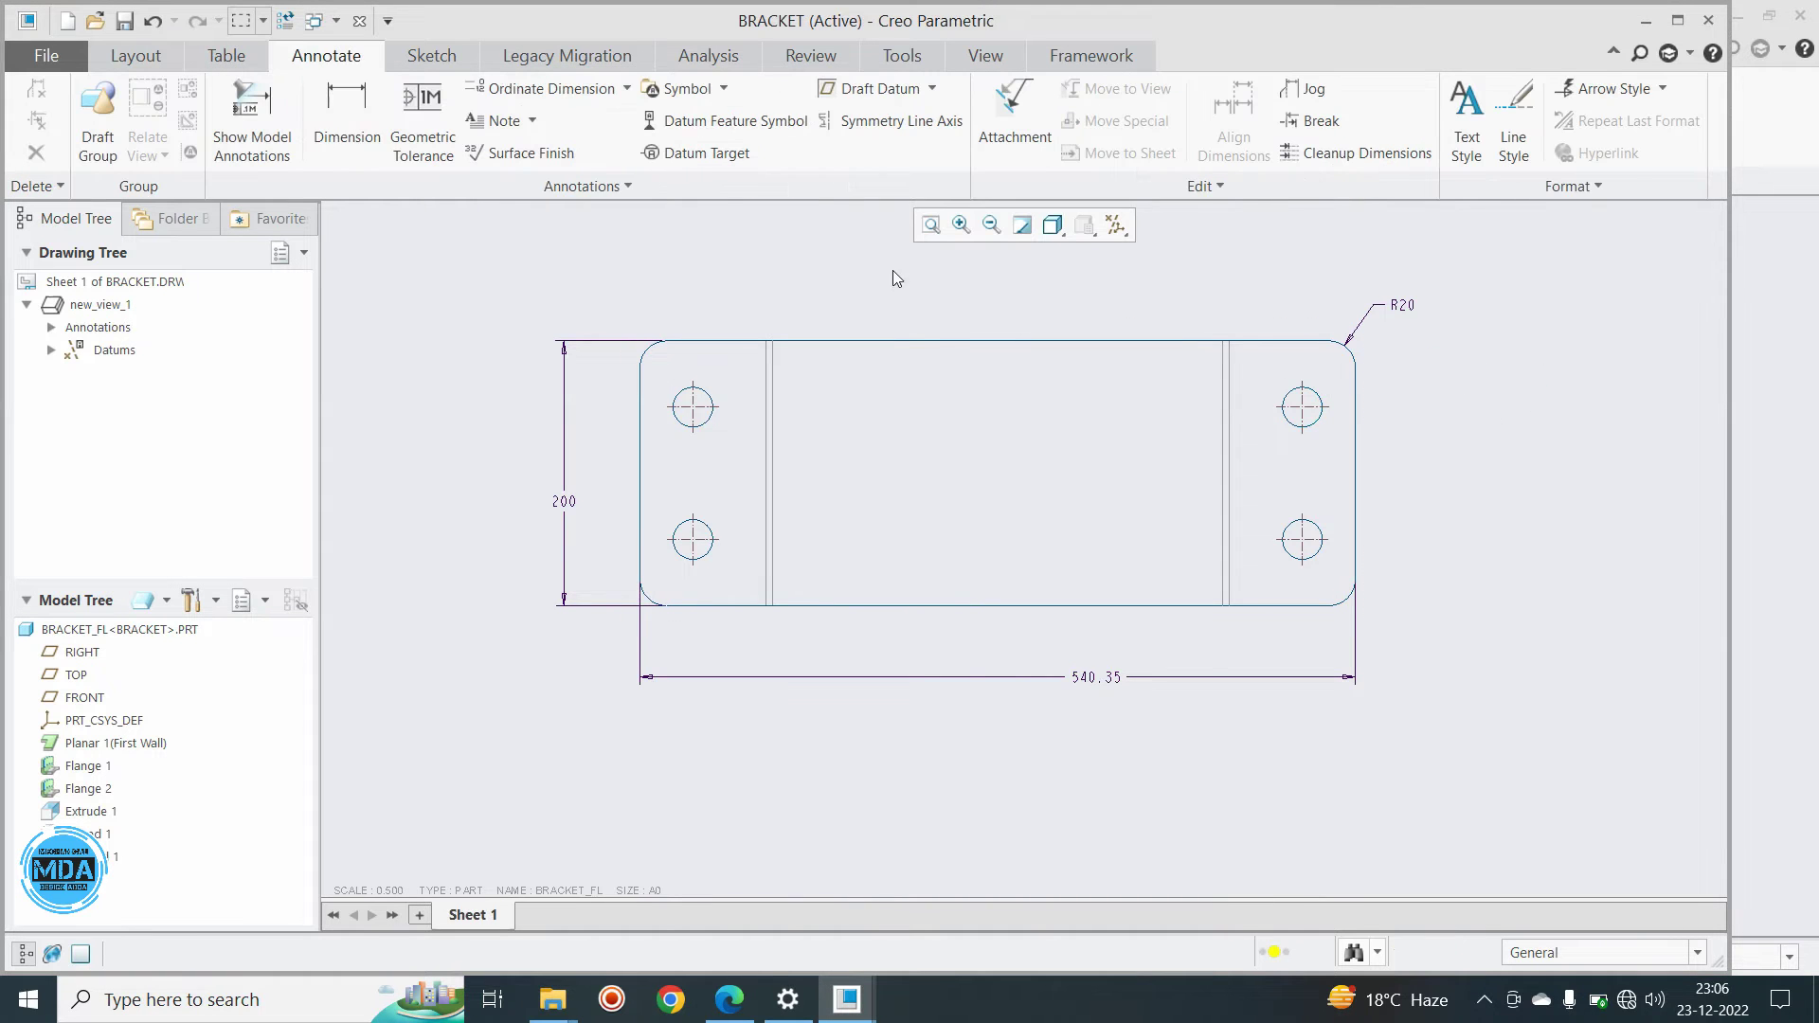
# Dimension the upper-right hole with a ⌀30 diameter placed beside it
pyautogui.click(359, 106)
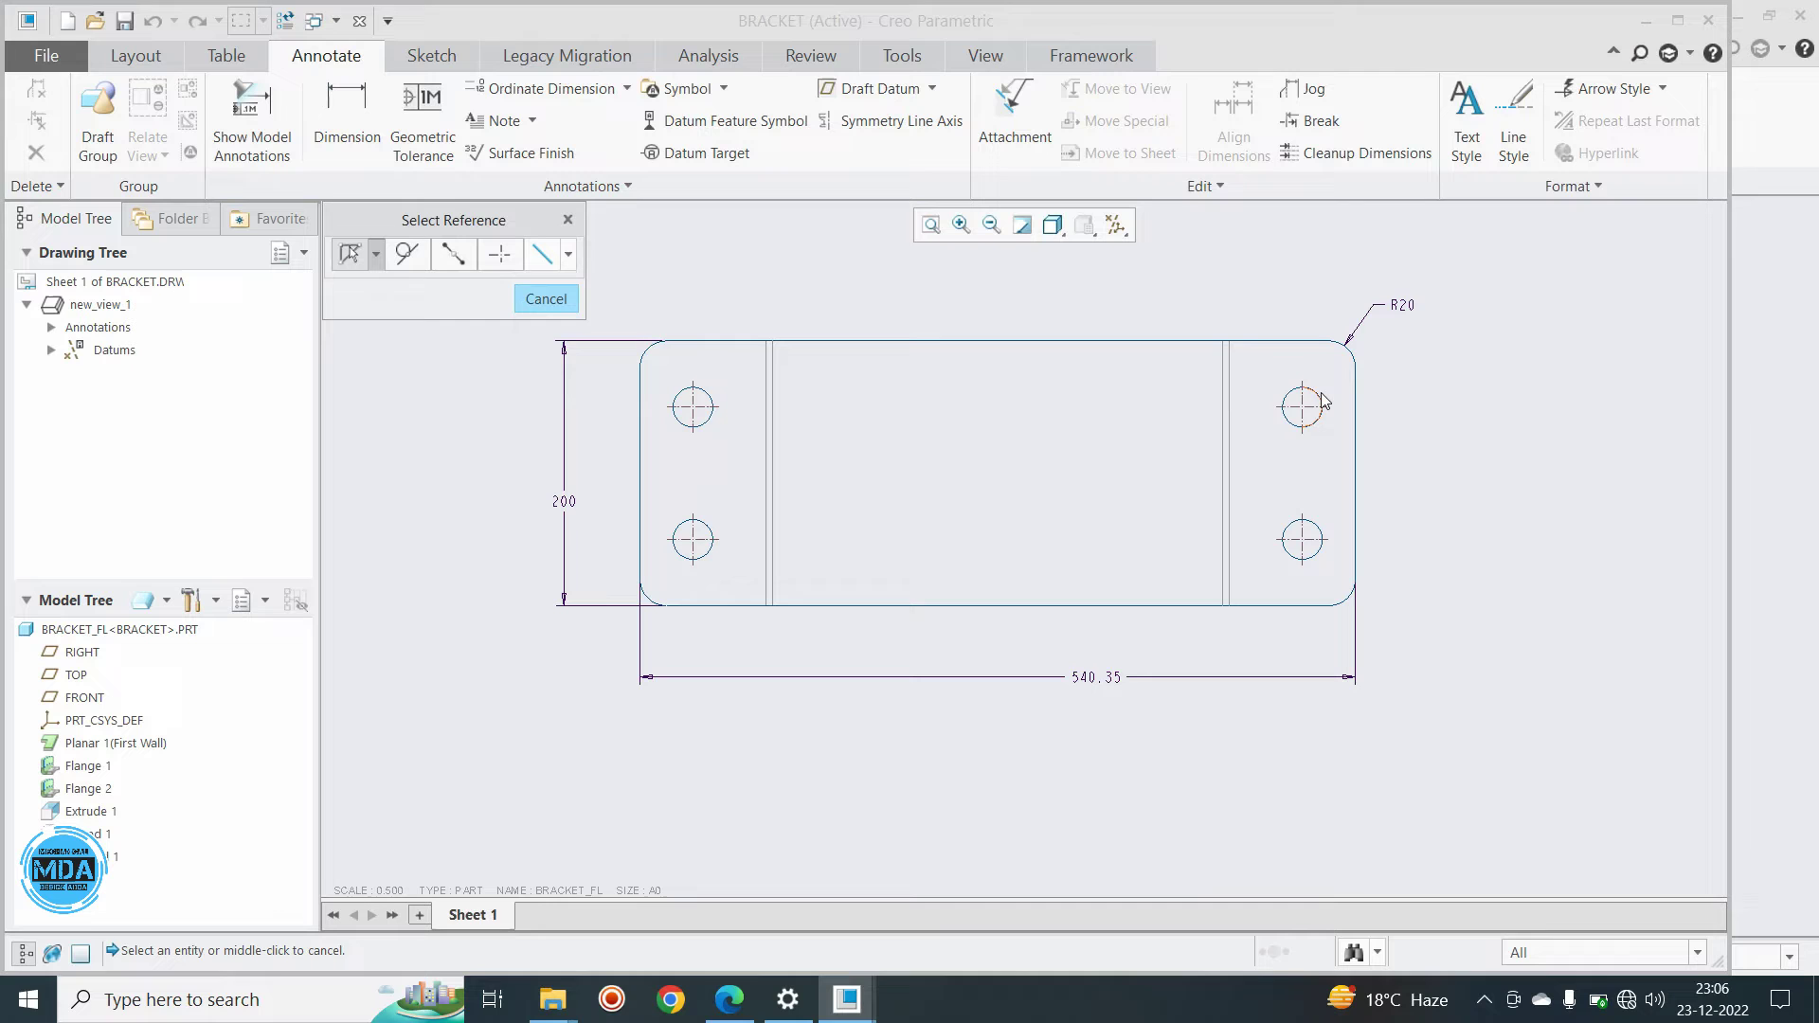
pyautogui.doubleClick(1322, 400)
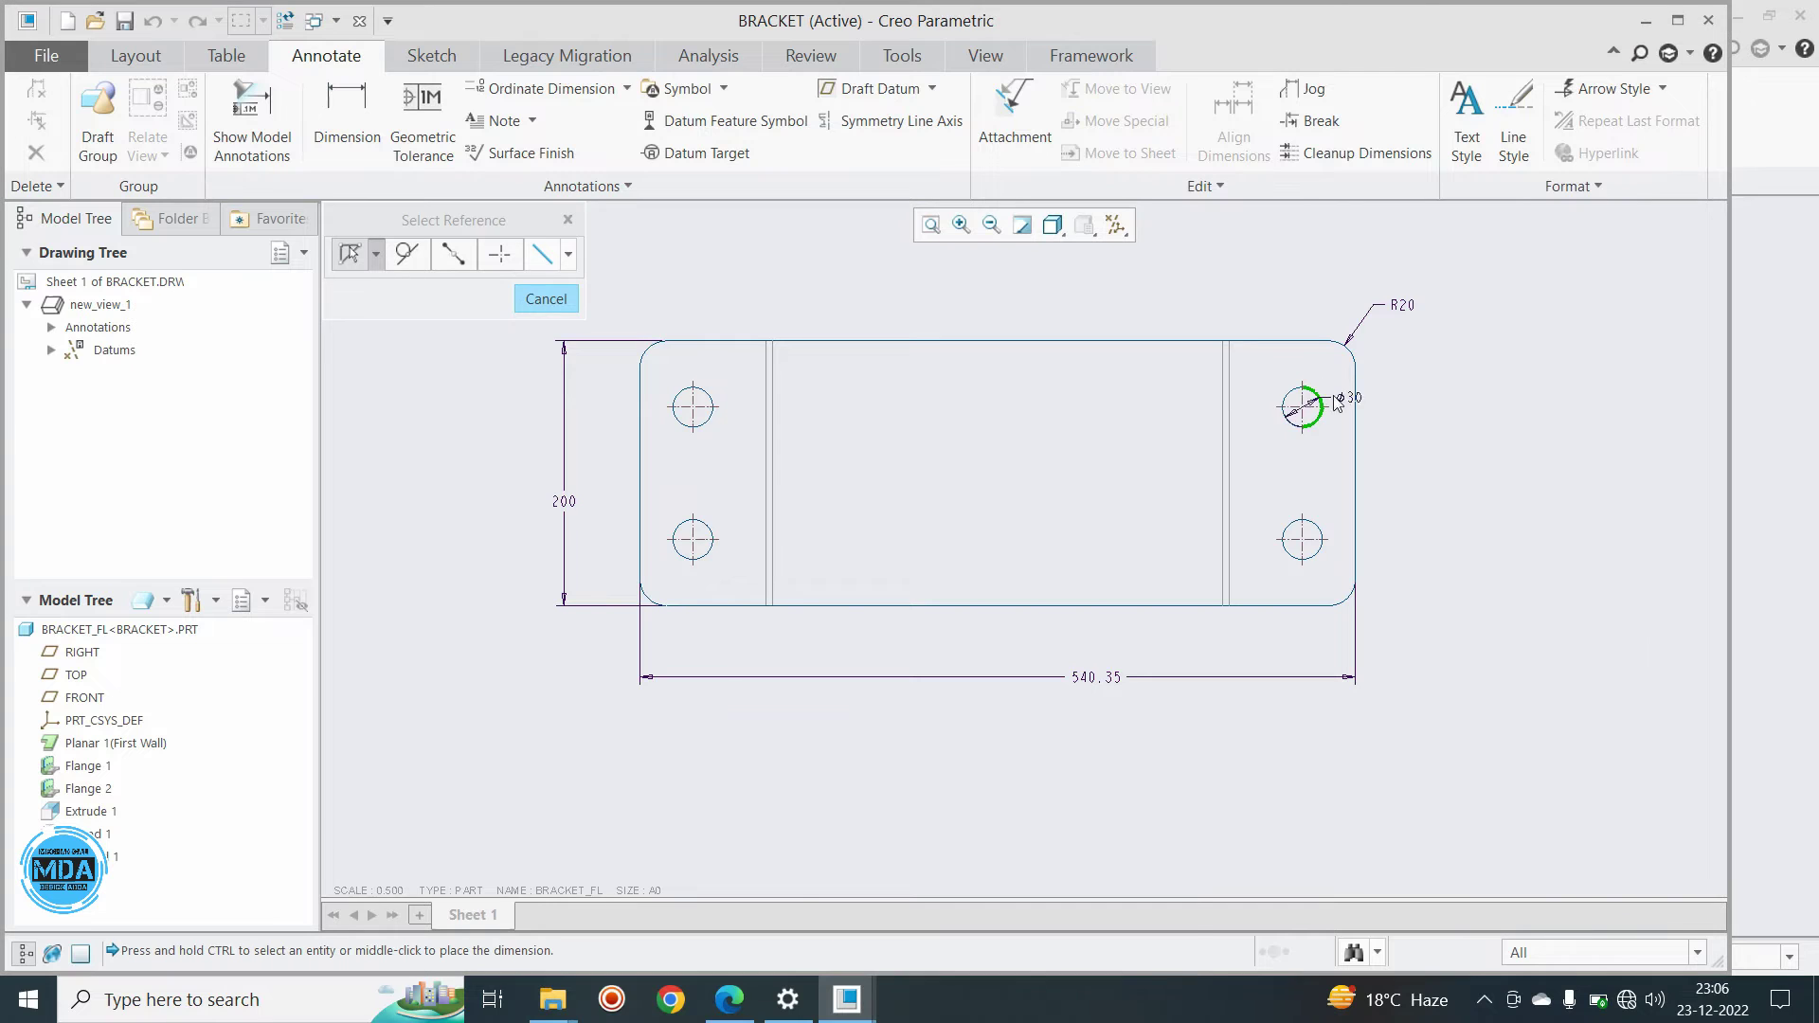
pyautogui.middleClick(1426, 360)
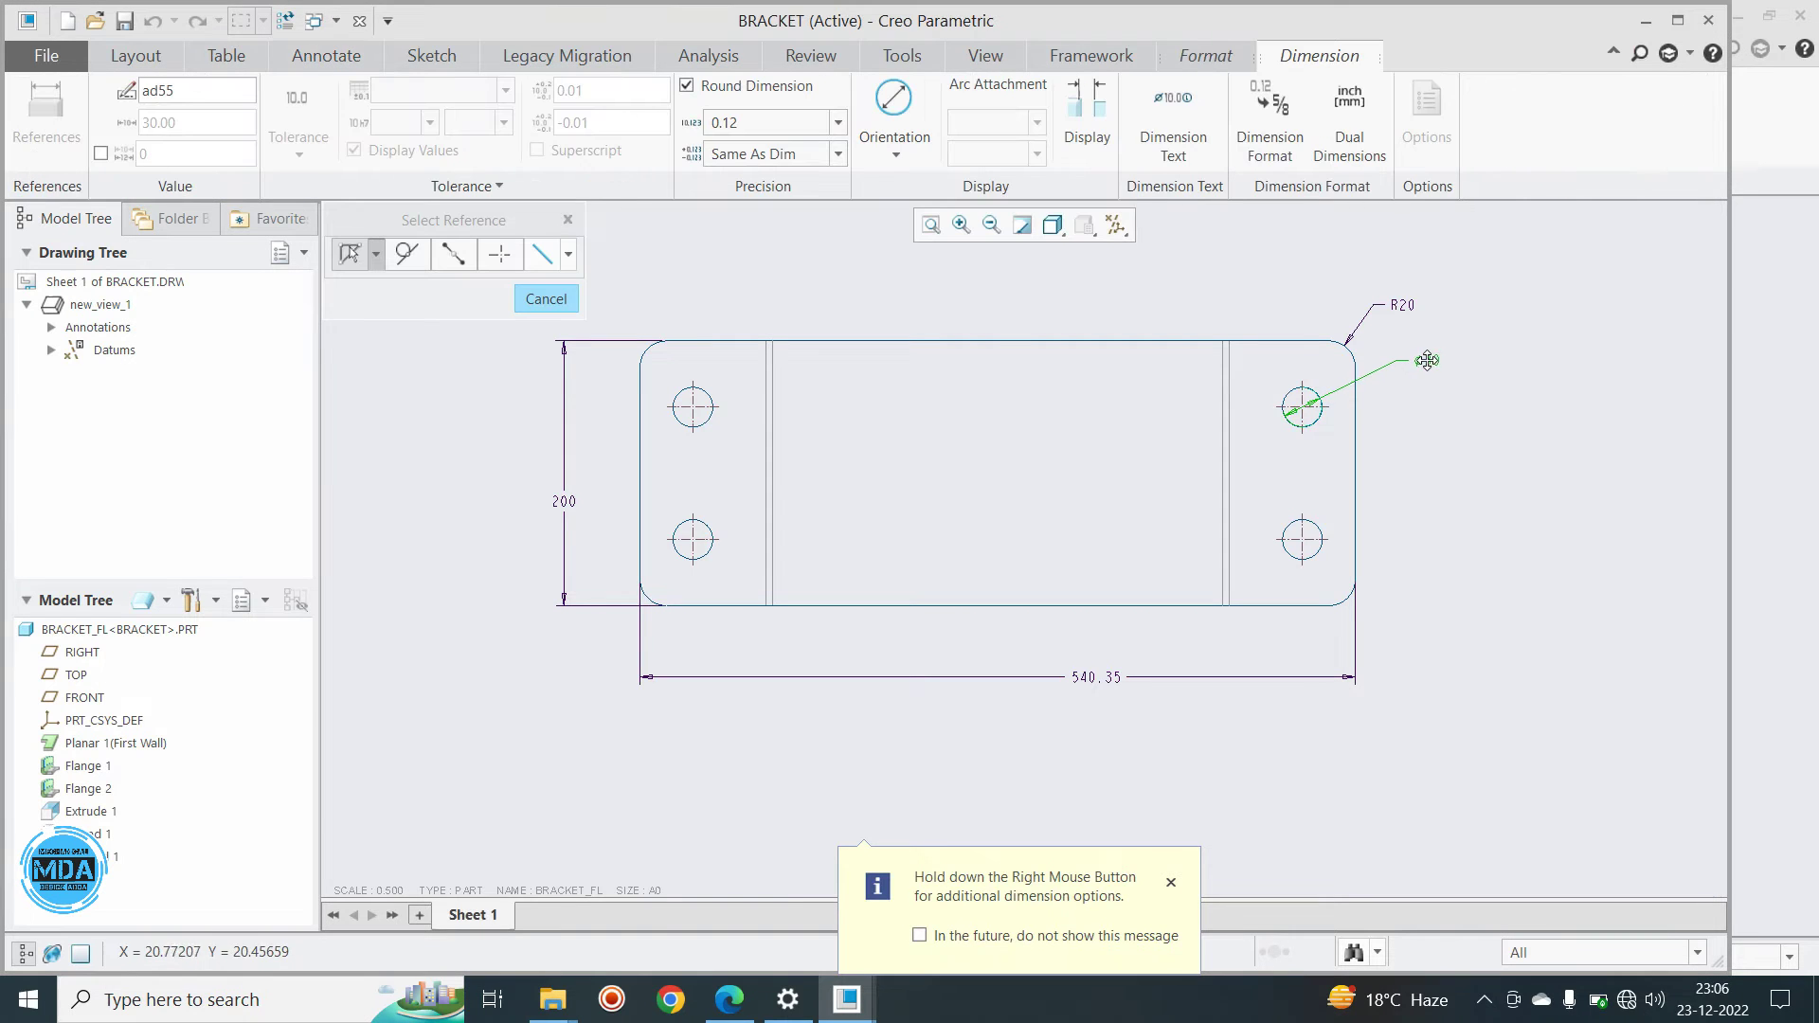
pyautogui.middleClick(1489, 466)
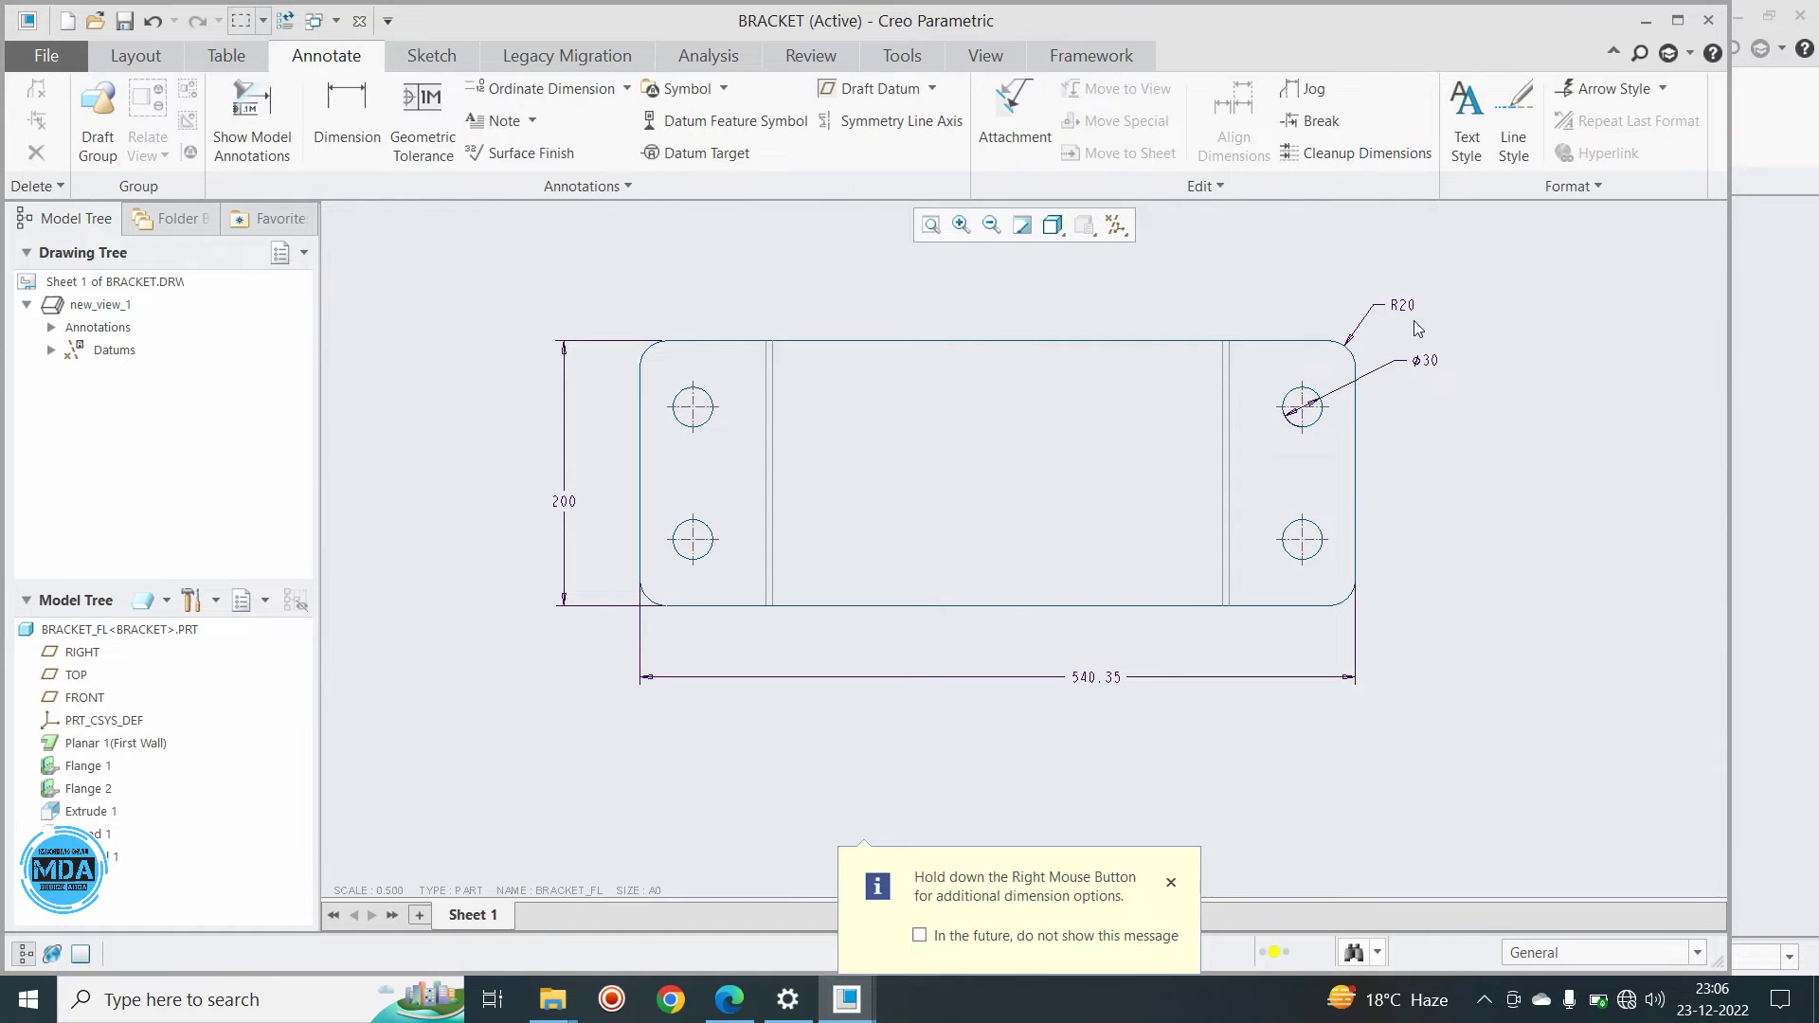
pyautogui.click(1401, 306)
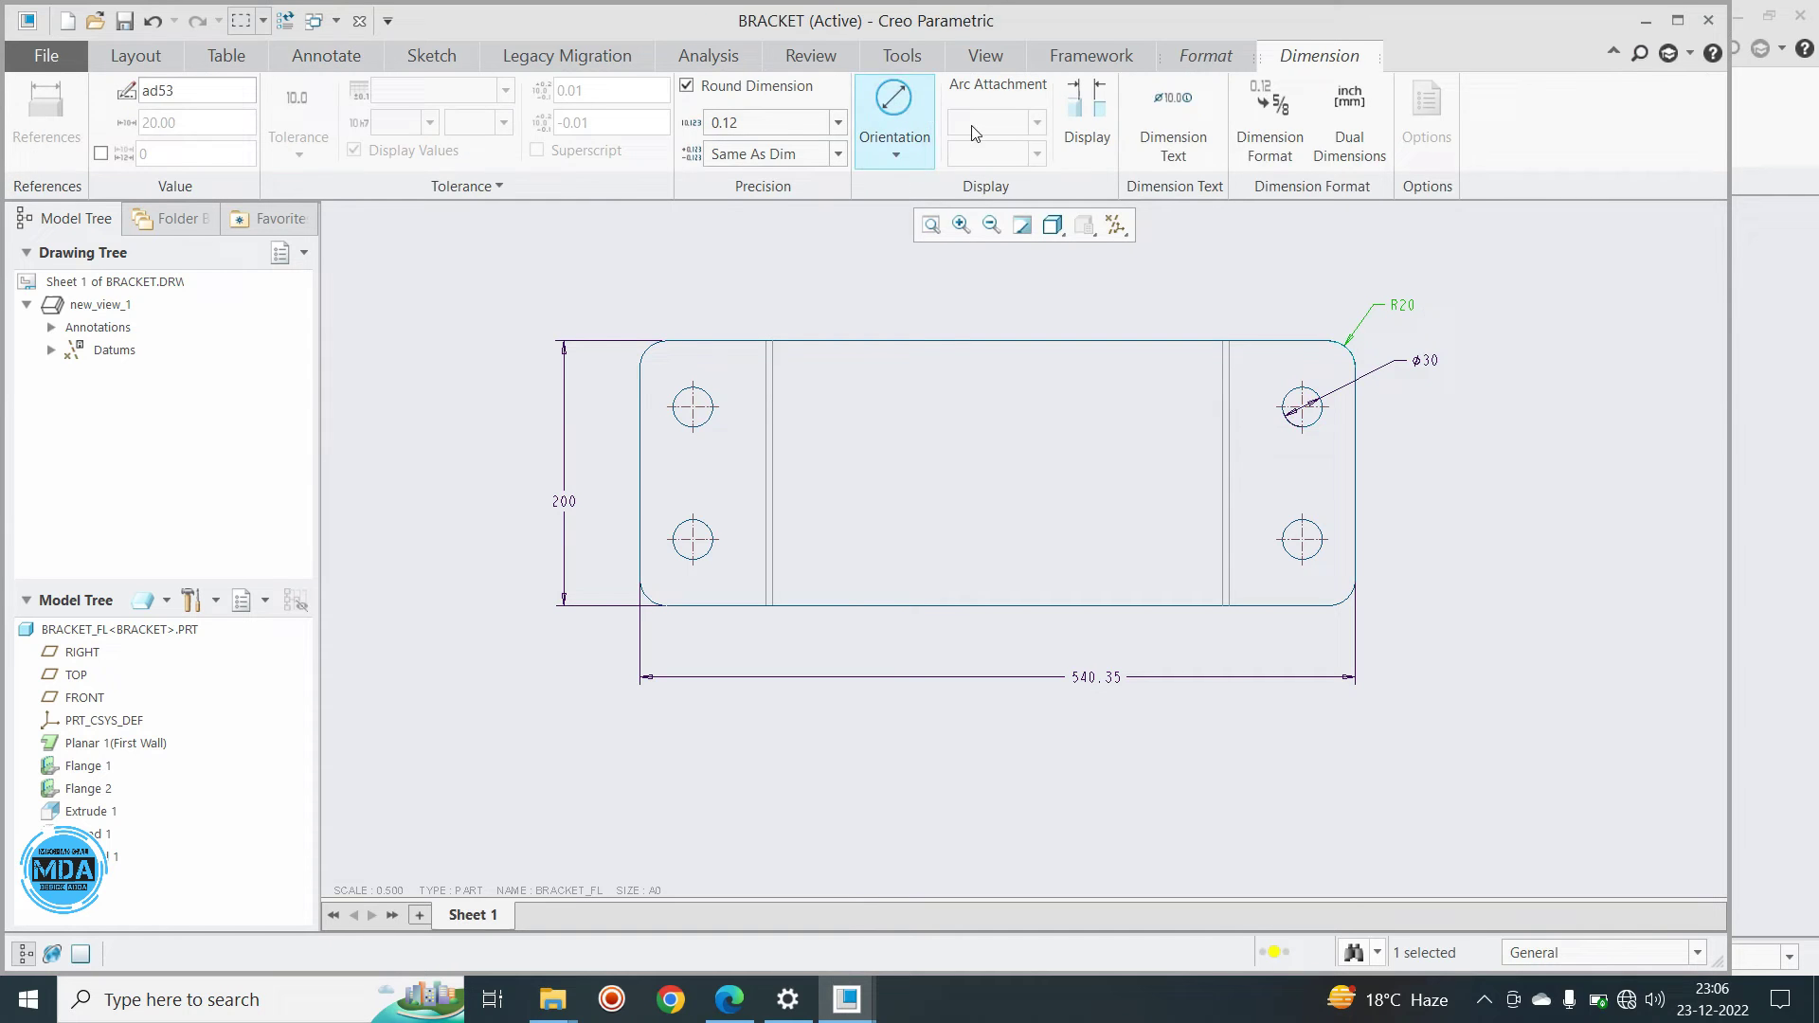
# Add the '4X ' prefix to the R20 radius and ⌀30 hole dimension texts
pyautogui.click(1173, 119)
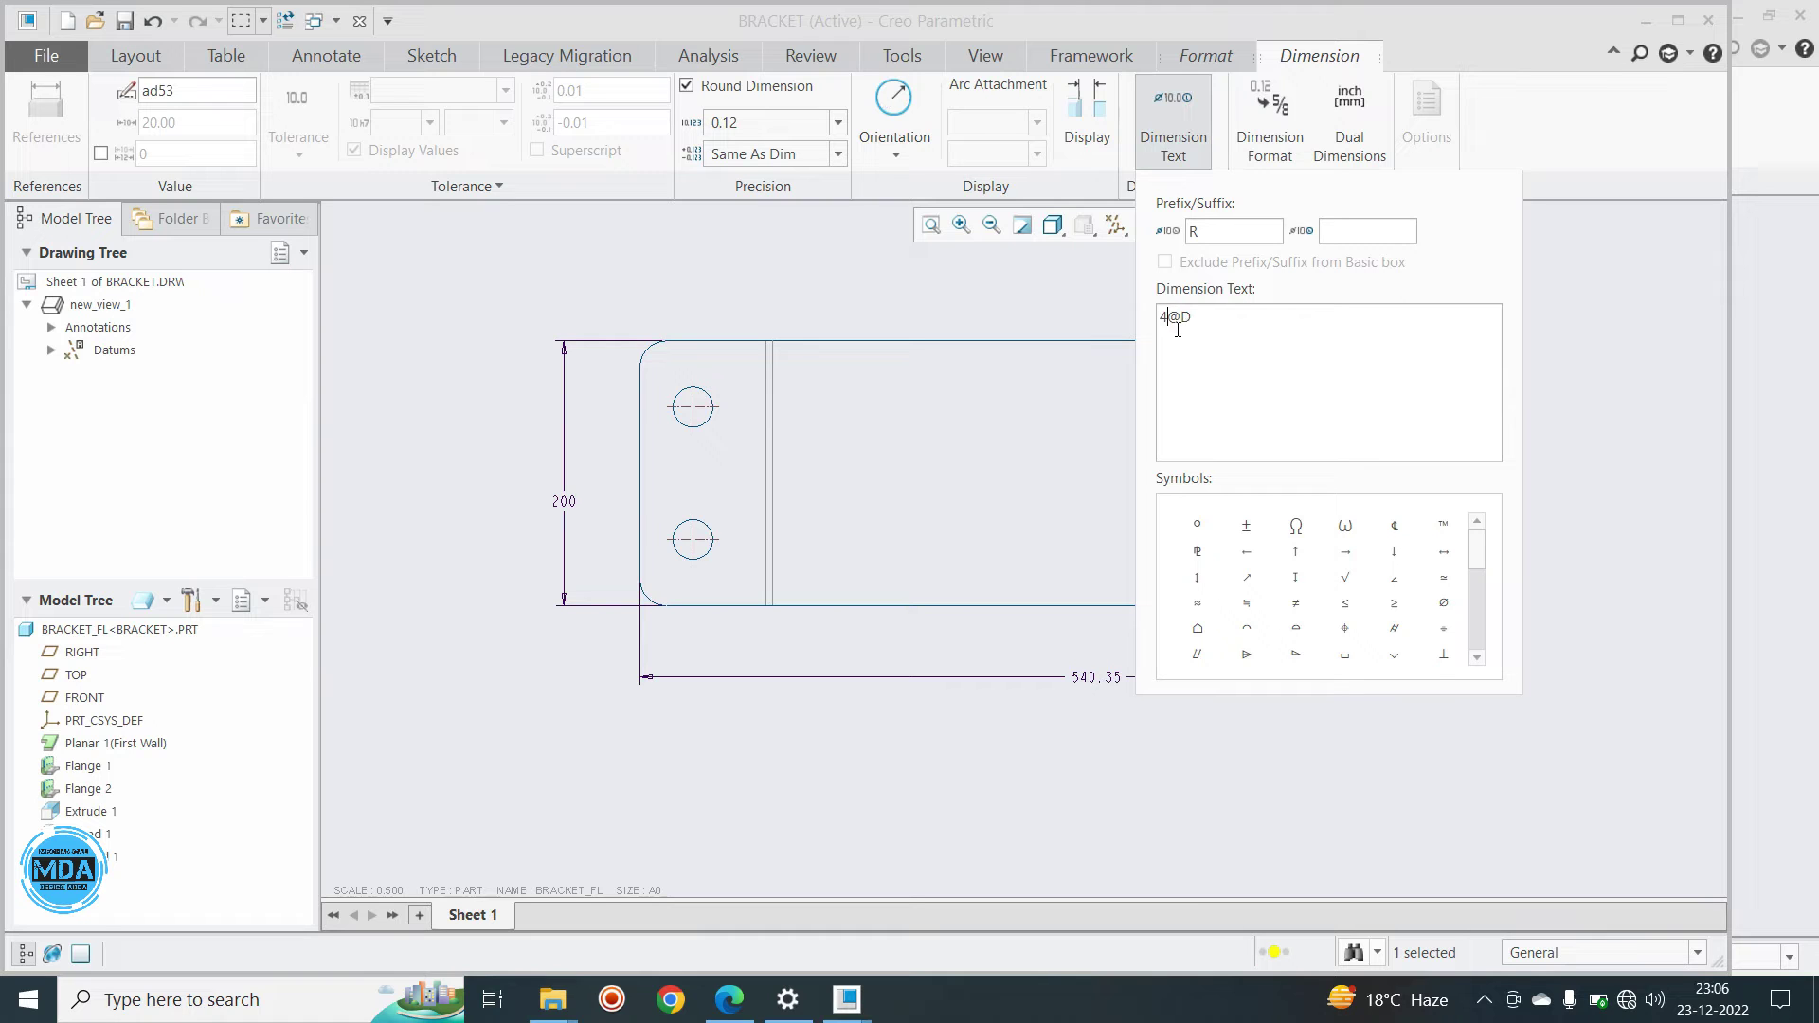
pyautogui.write('4X')
pyautogui.click(1570, 520)
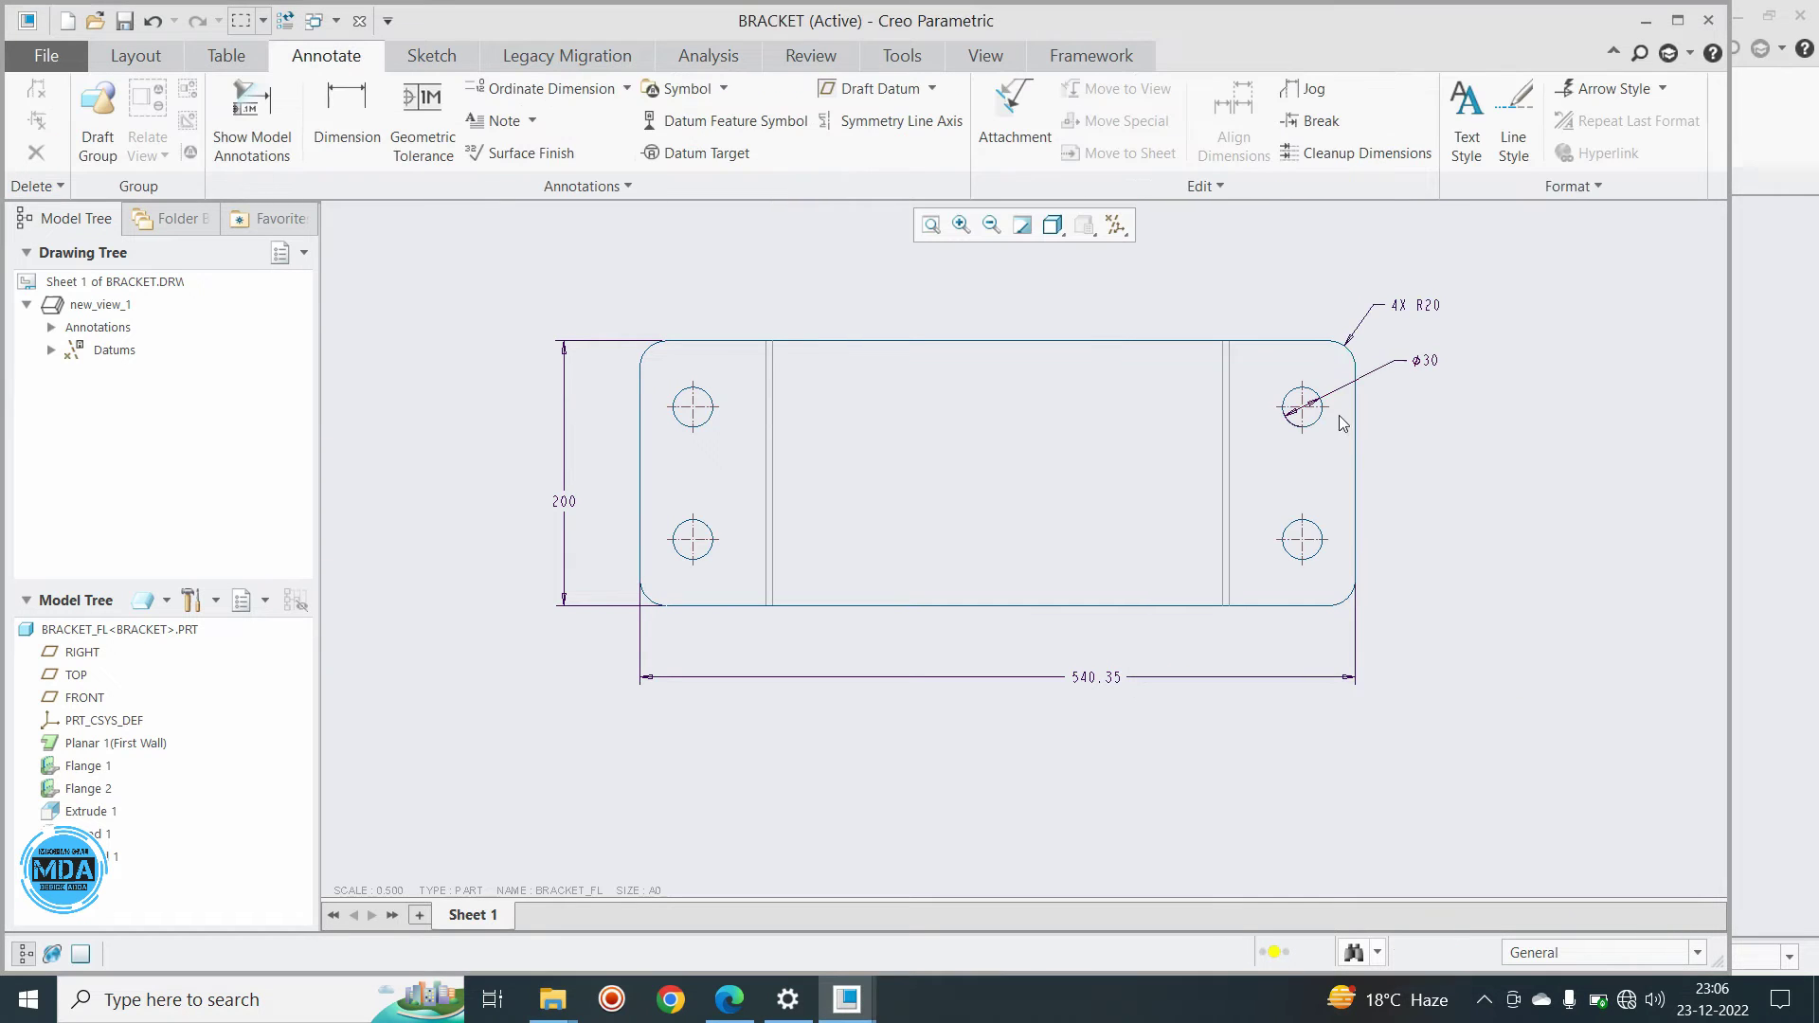
pyautogui.click(1425, 361)
pyautogui.click(1173, 118)
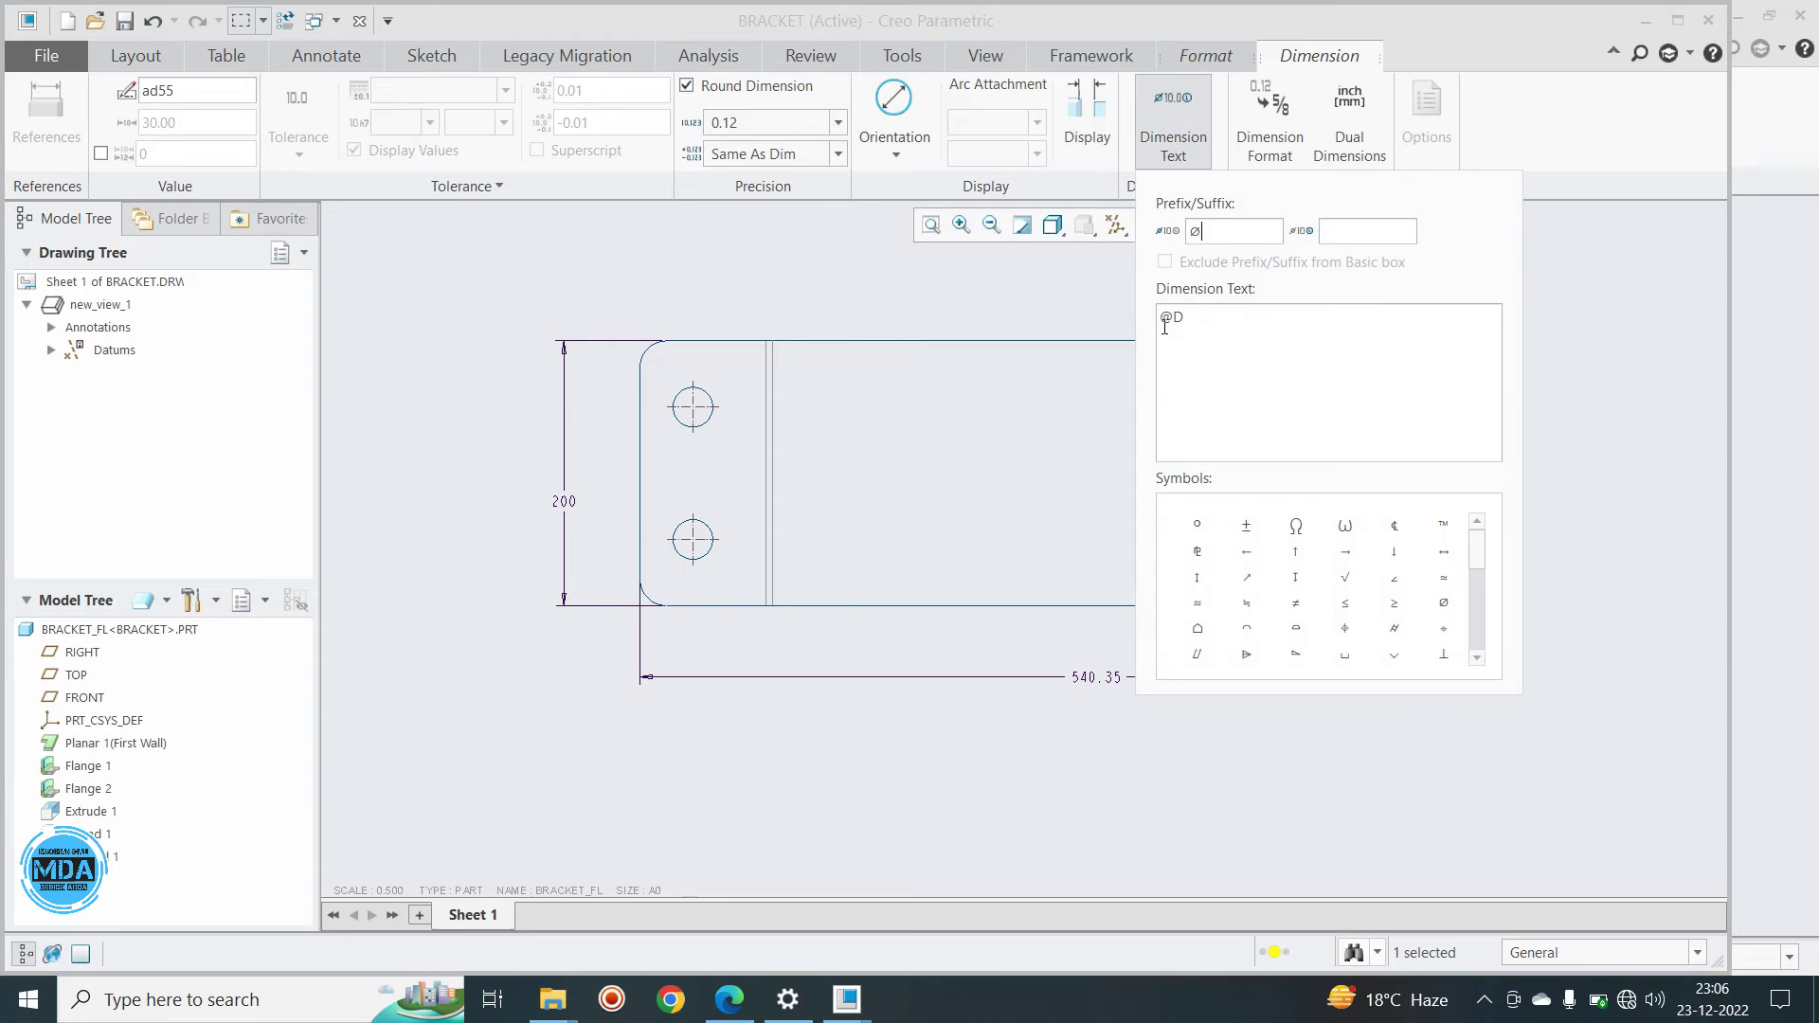
pyautogui.write('4X')
pyautogui.click(1691, 587)
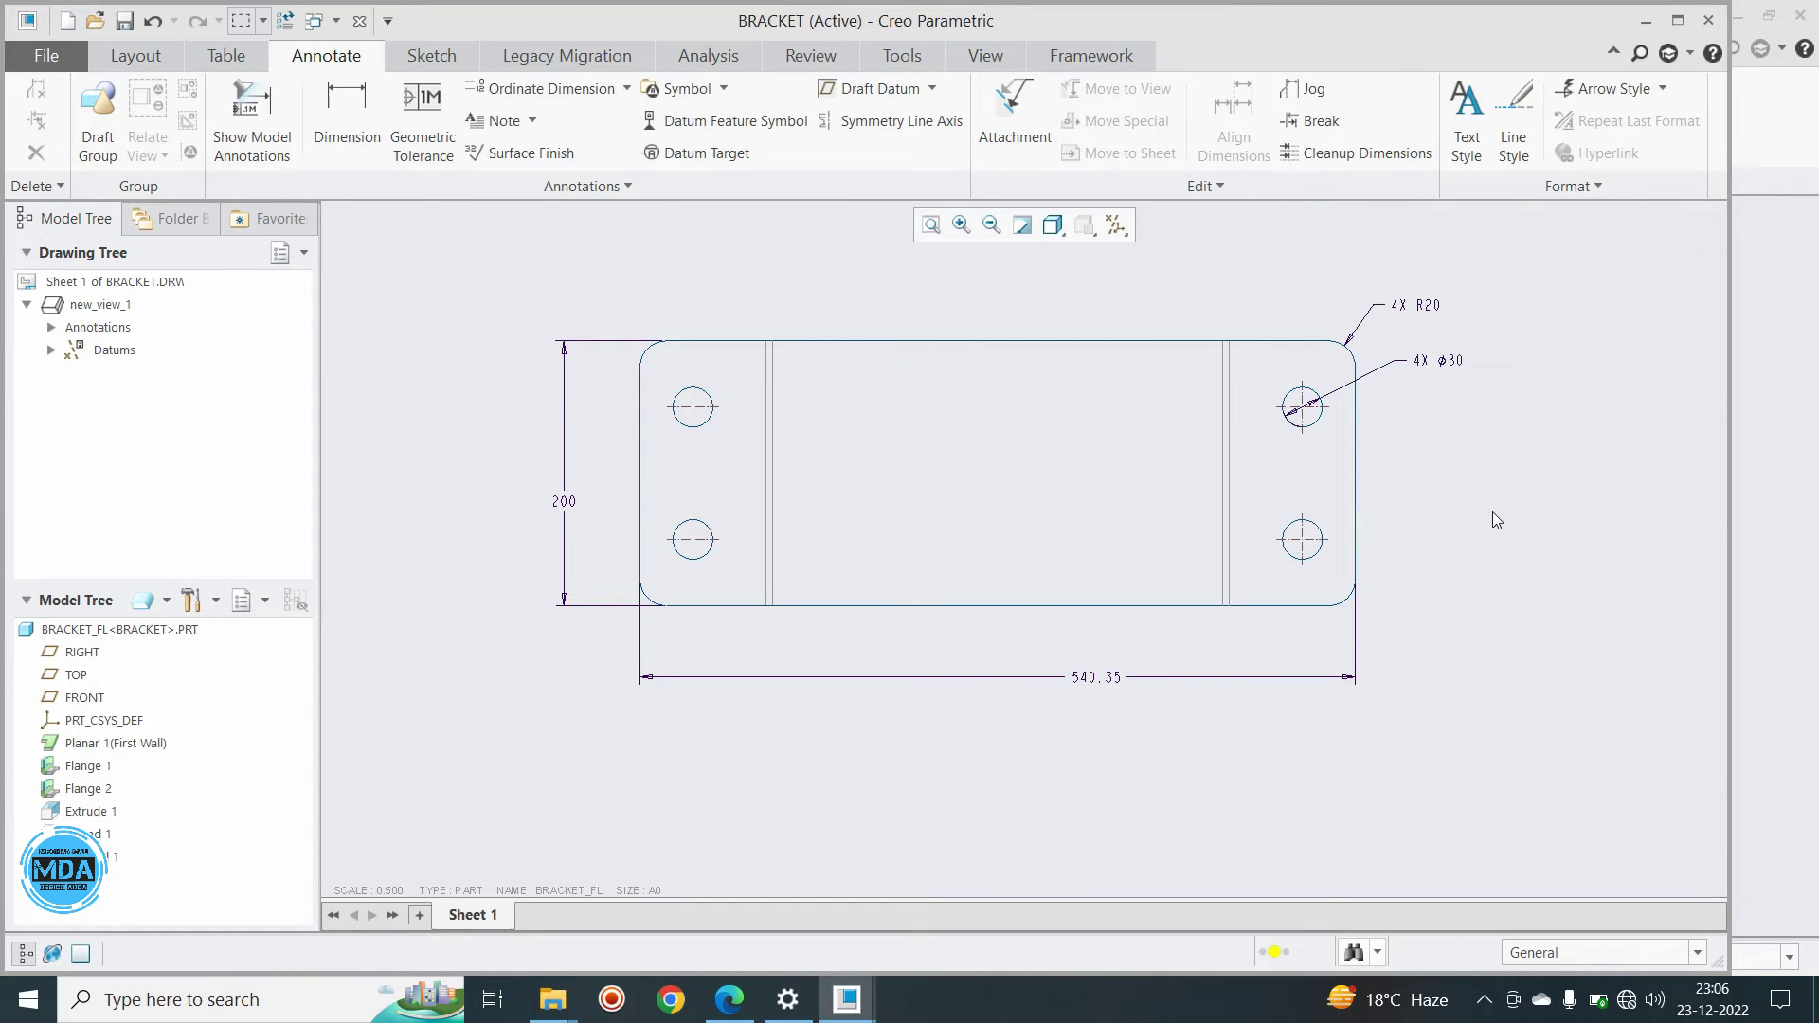
pyautogui.click(1427, 361)
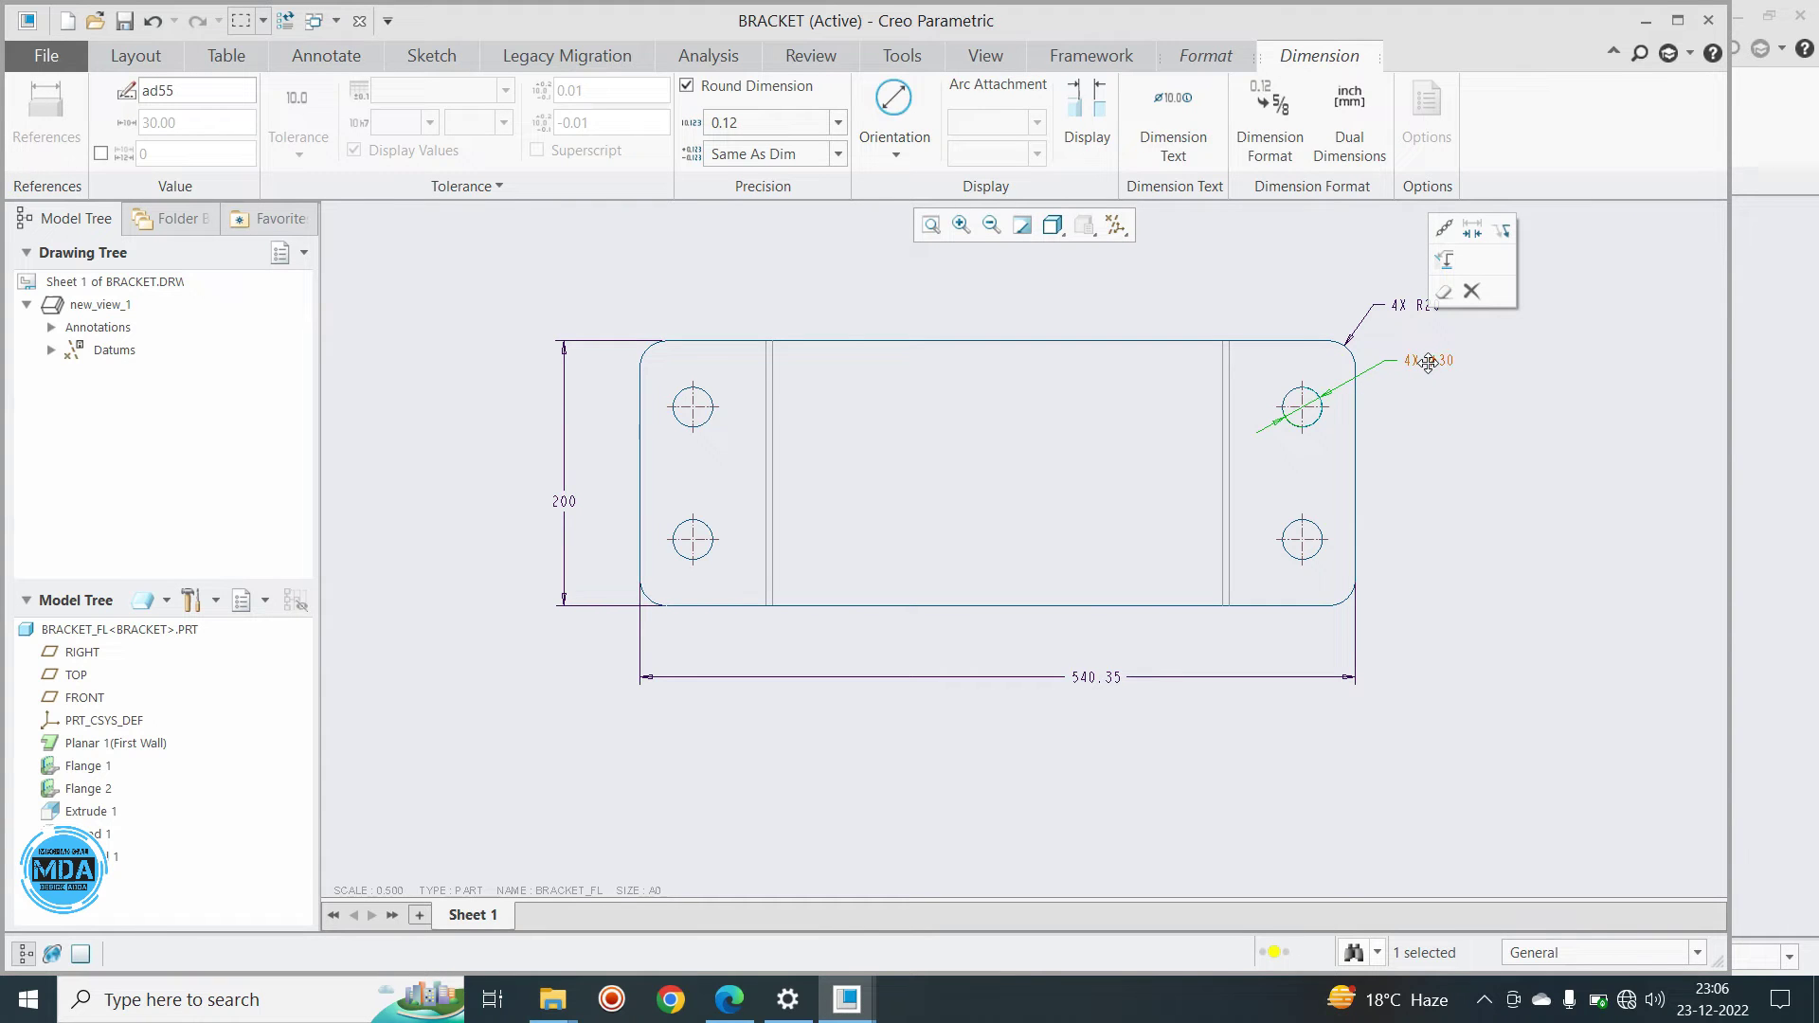
pyautogui.click(1510, 503)
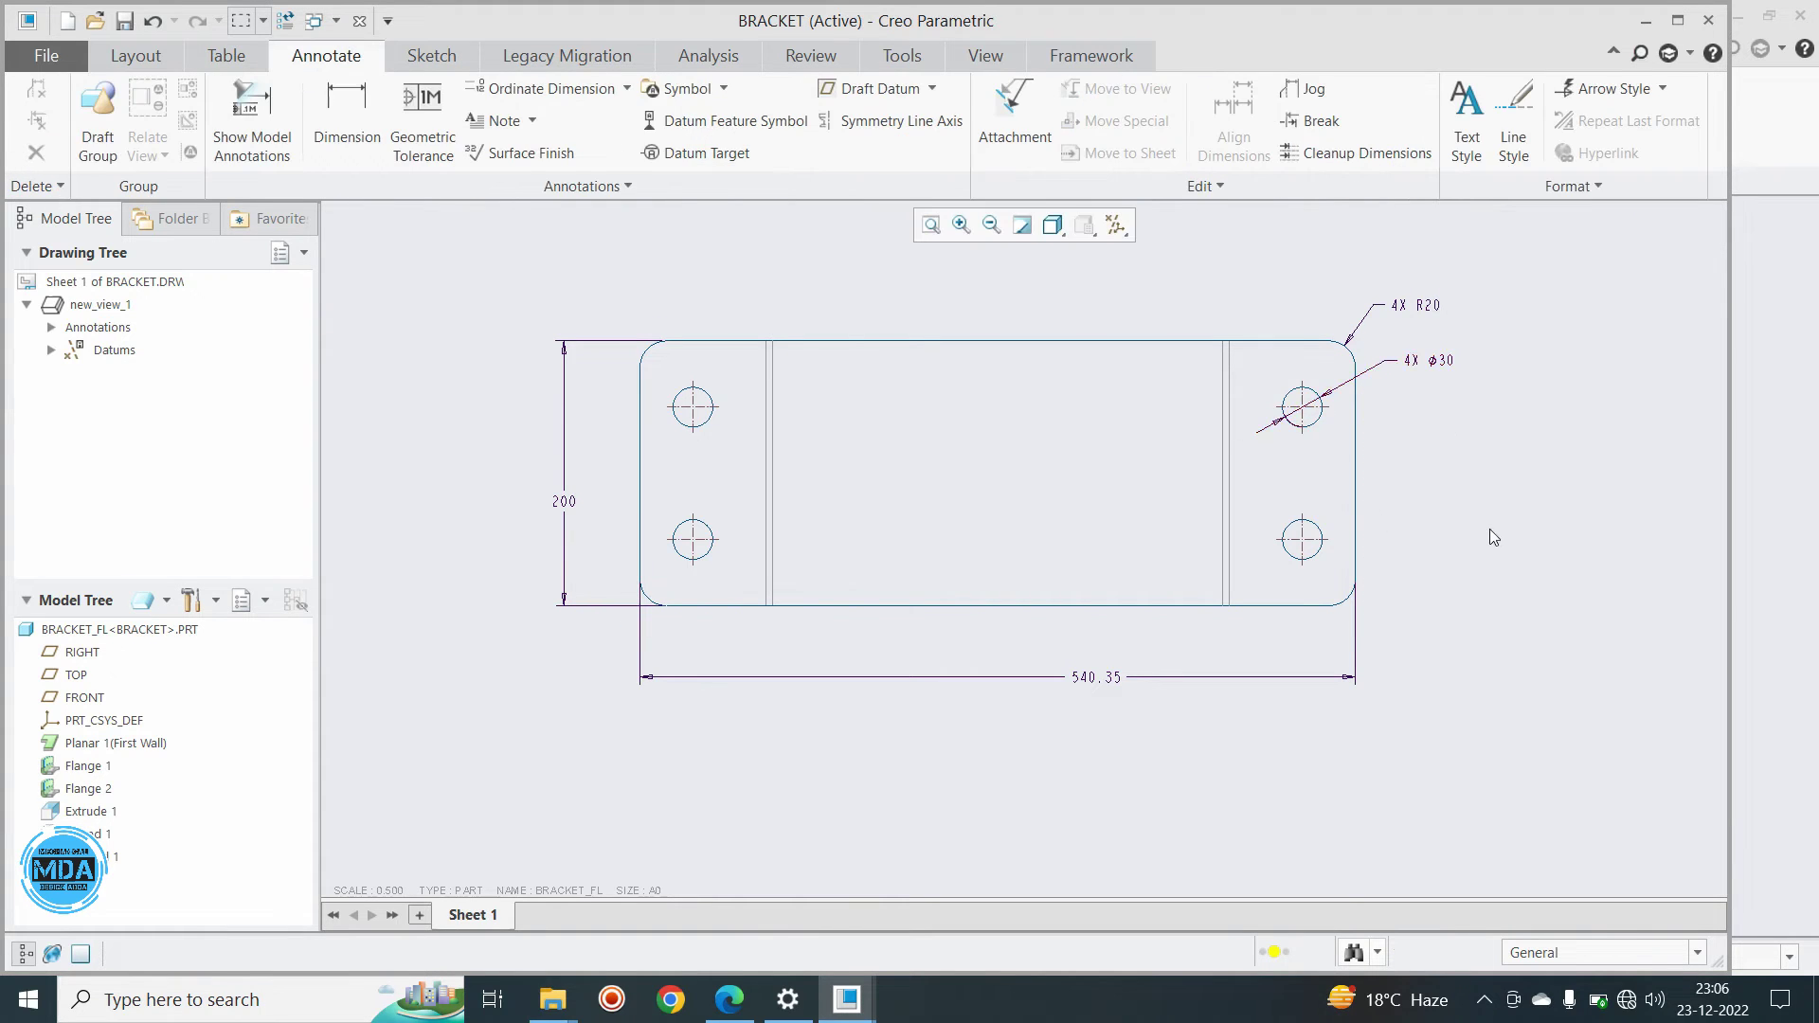
# Drag the 540.35 overall length dimension further below the part
pyautogui.scroll(3, 1197, 451)
pyautogui.scroll(-3, 1099, 496)
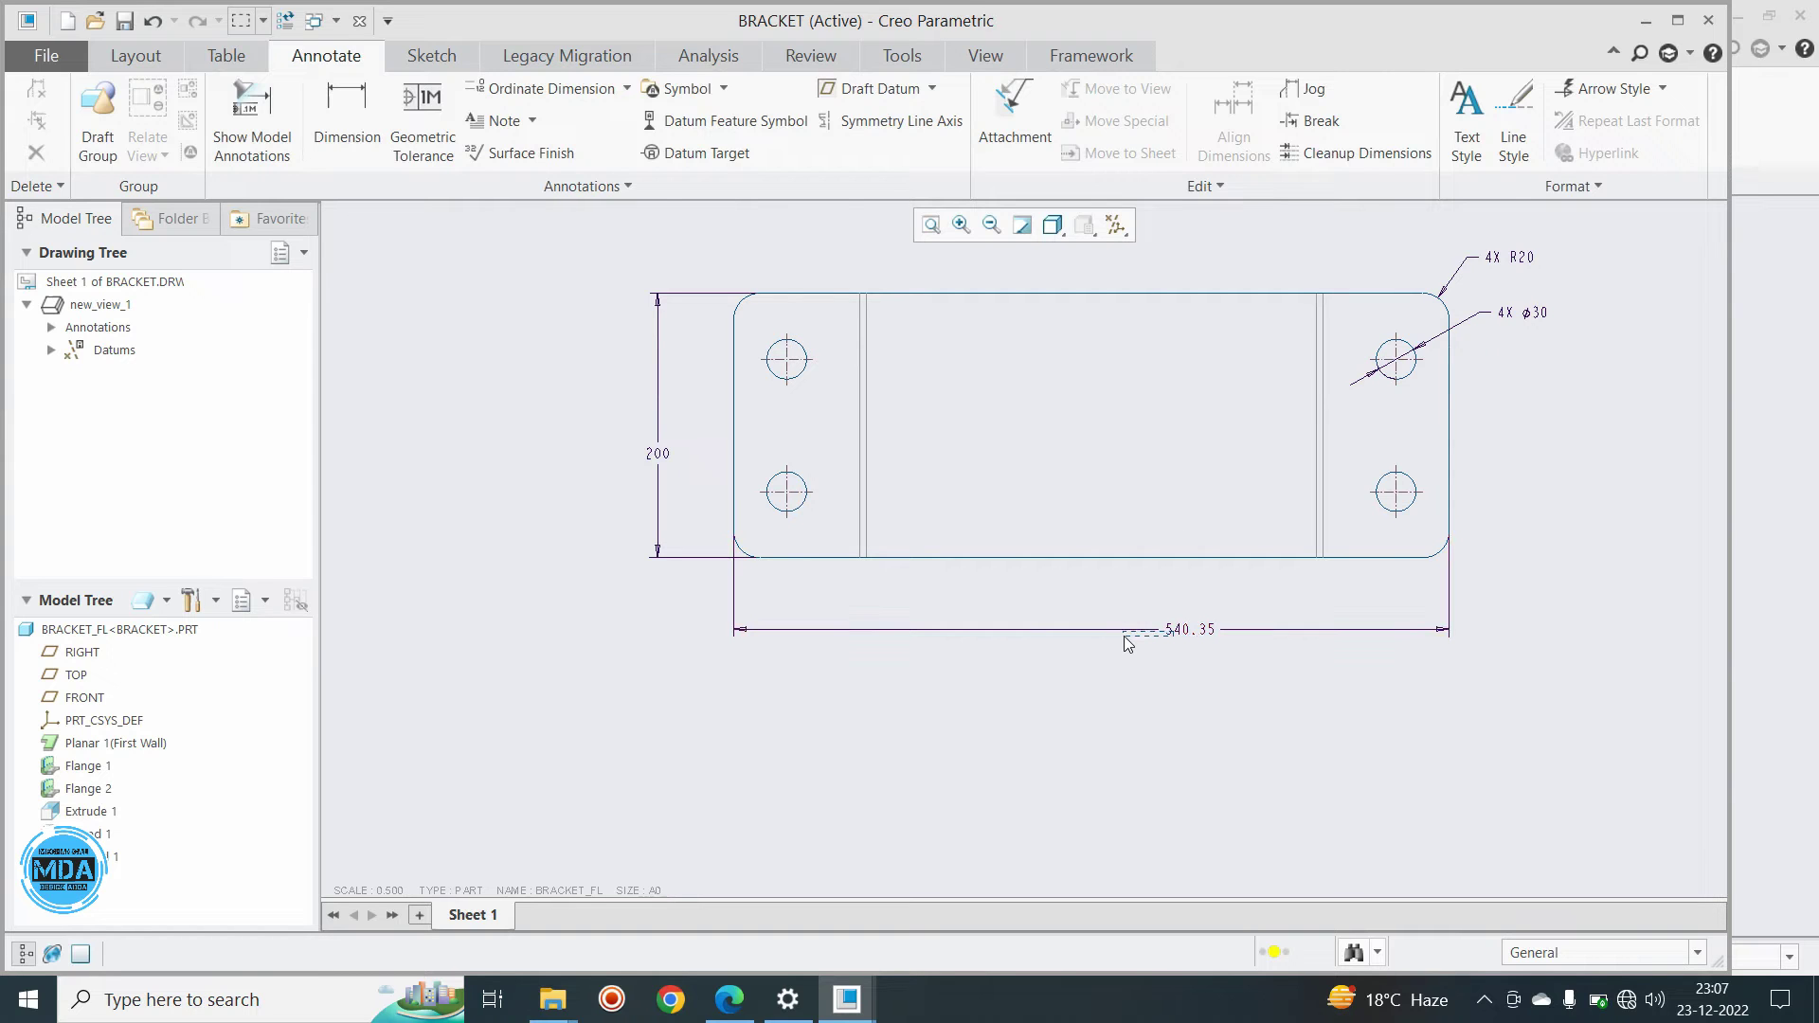
pyautogui.click(1187, 629)
pyautogui.moveTo(1187, 629); pyautogui.dragTo(1090, 664)
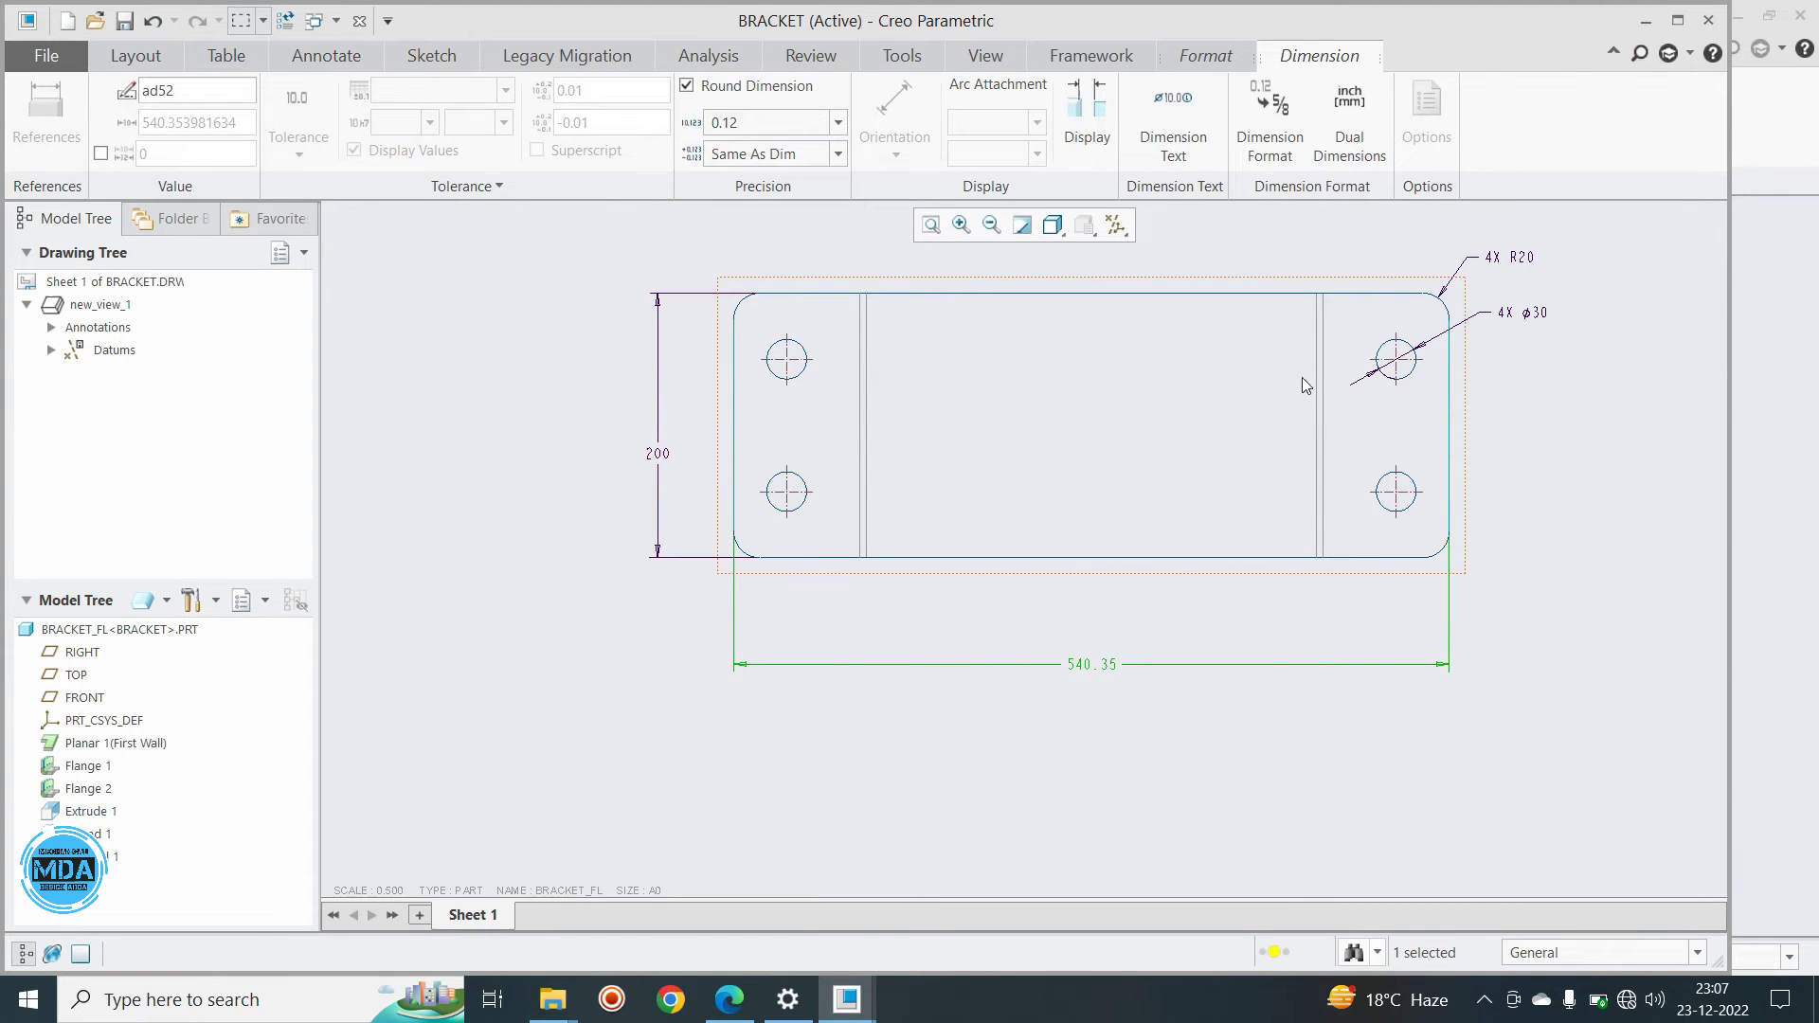
pyautogui.click(506, 357)
# Locate the lower-left hole with a 40 dimension from the left edge and 50 from the bottom edge
pyautogui.click(333, 98)
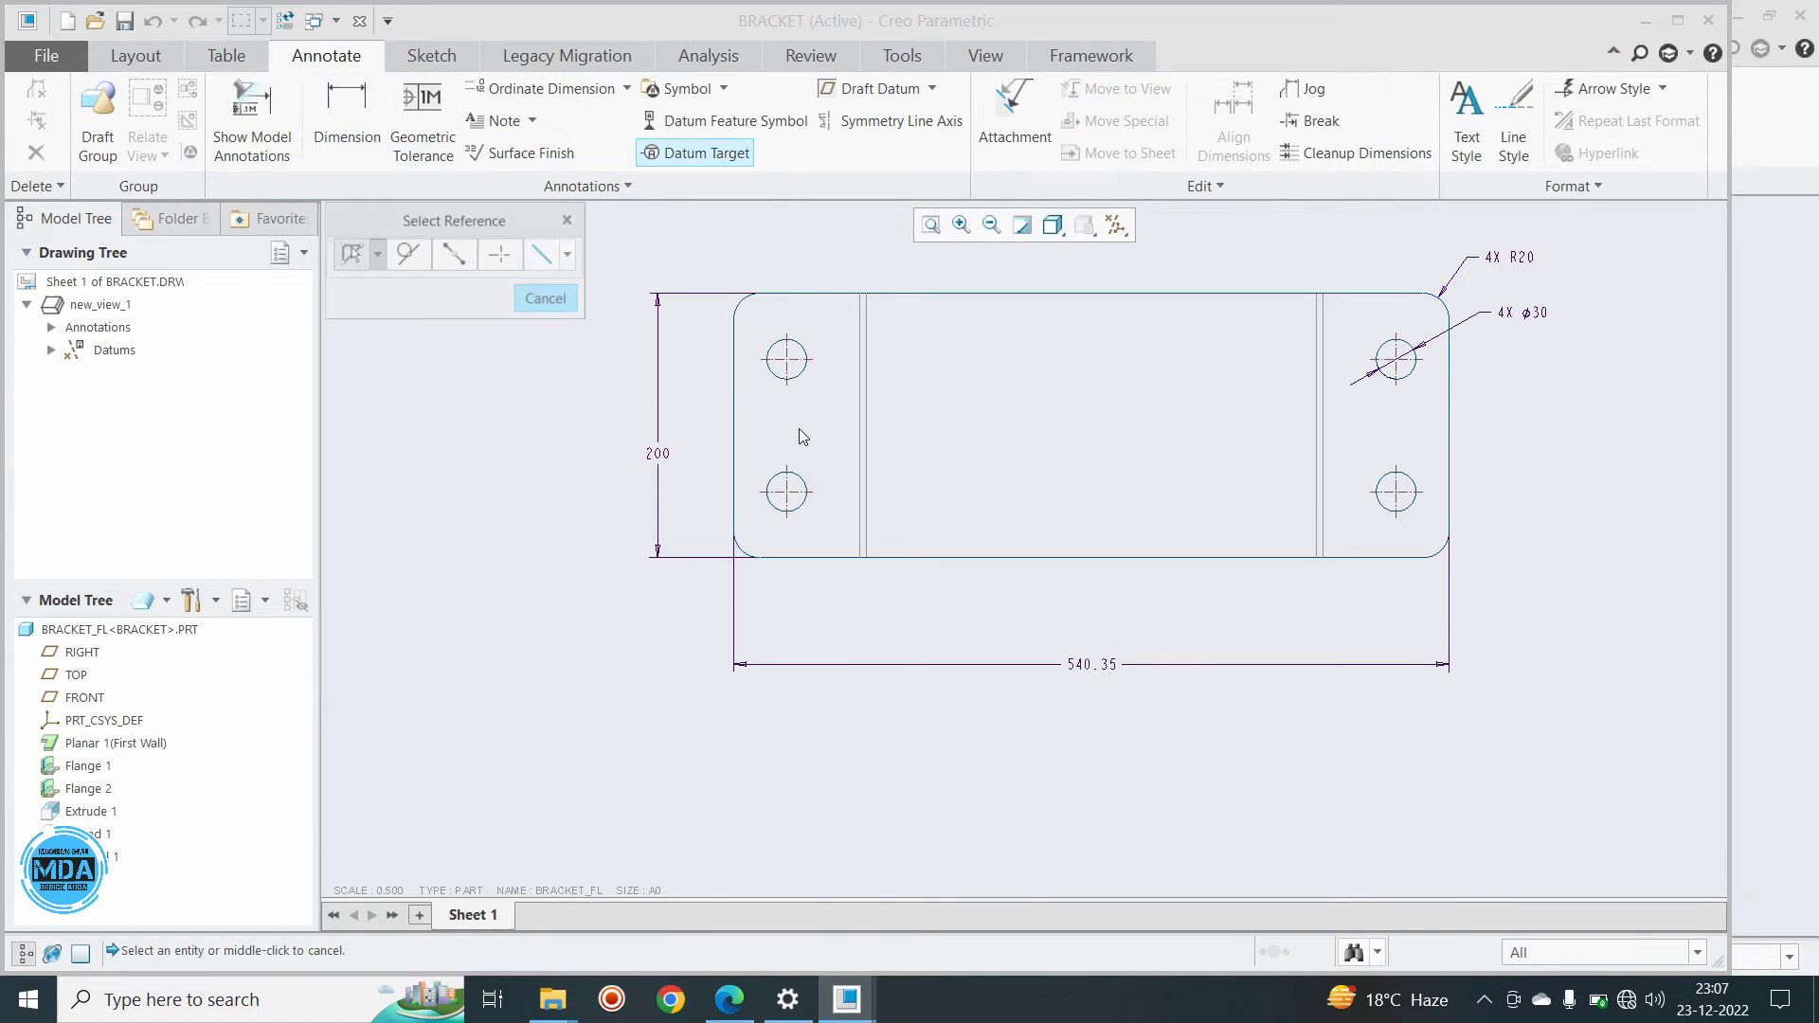
pyautogui.click(738, 483)
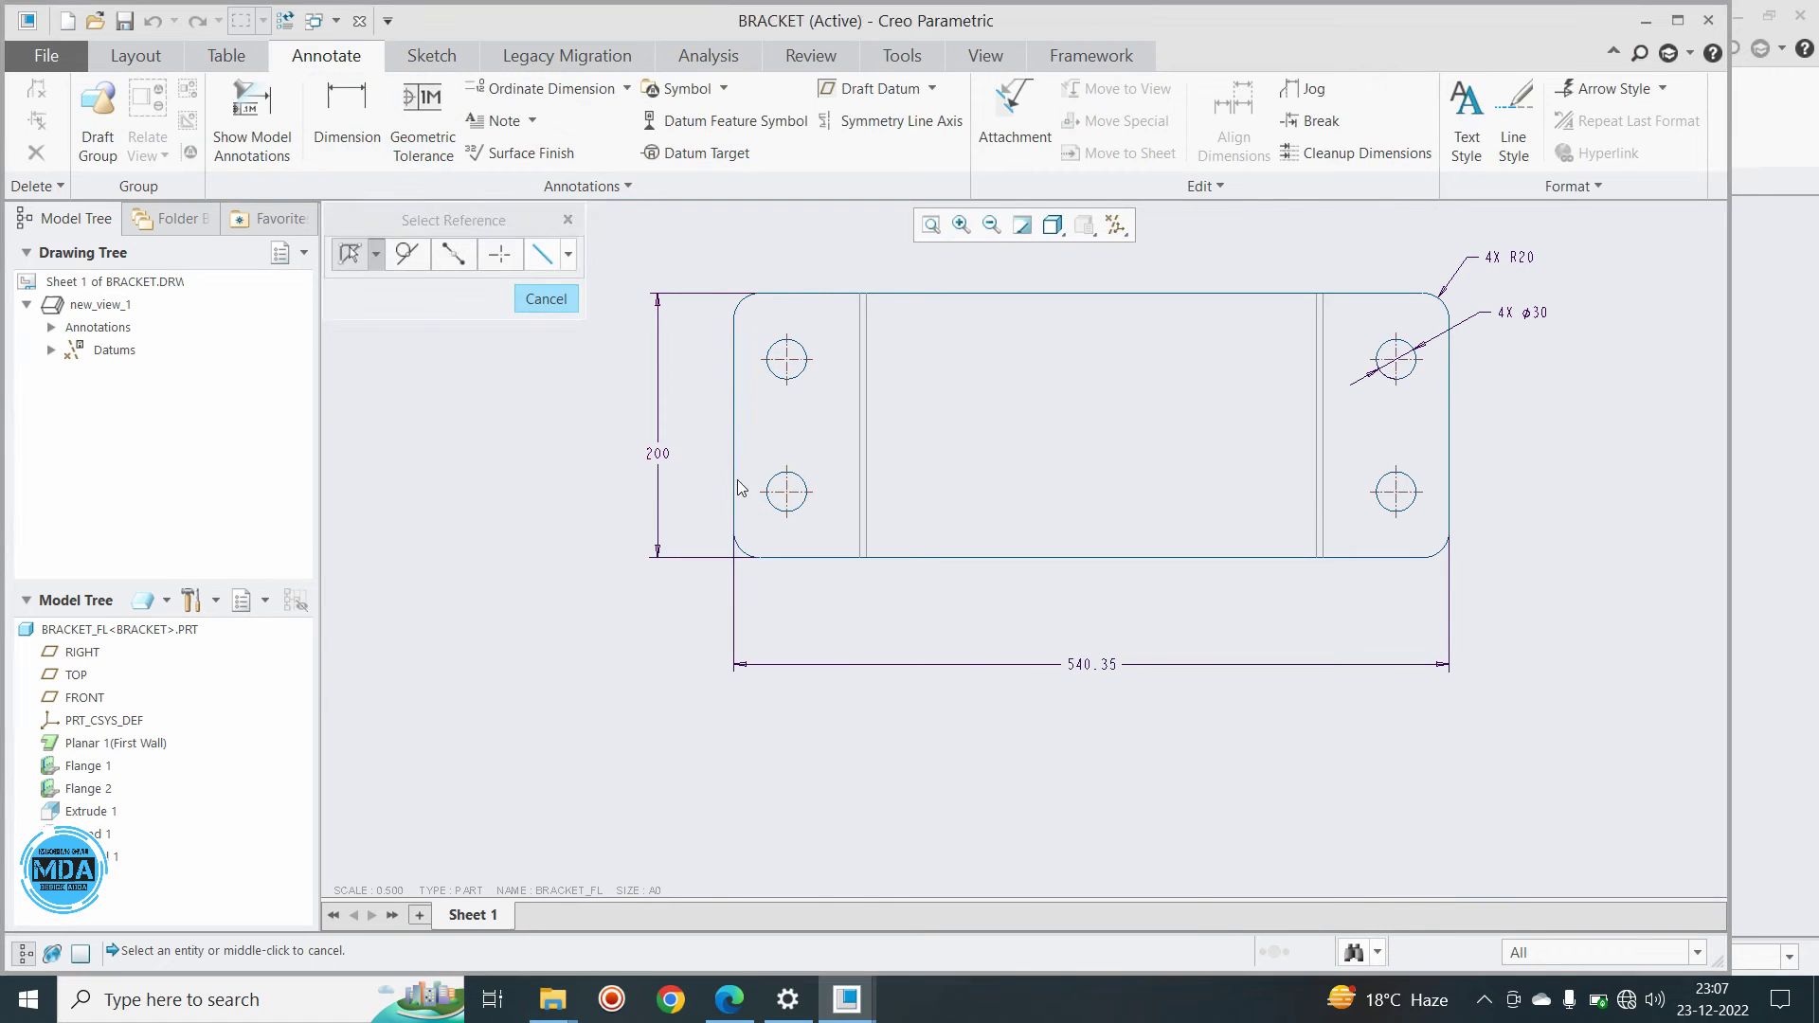
pyautogui.keyDown('ctrl'); pyautogui.click(786, 500); pyautogui.keyUp('ctrl')
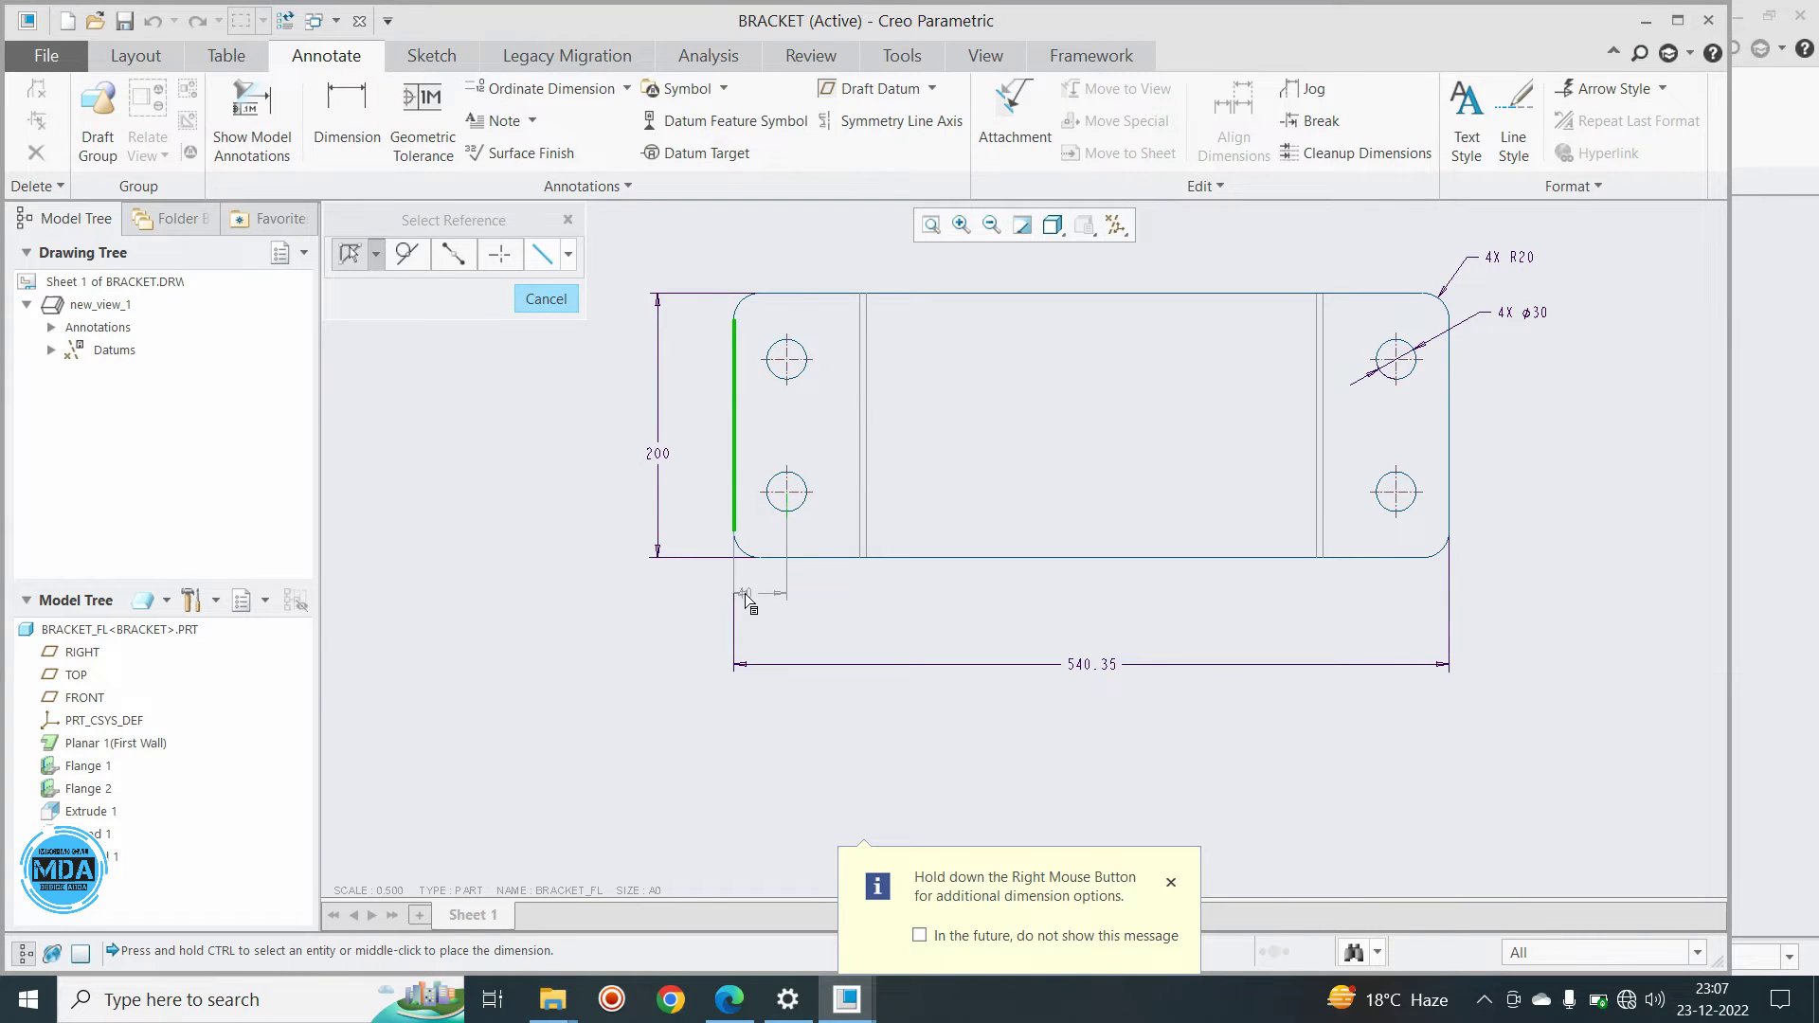
pyautogui.middleClick(761, 607)
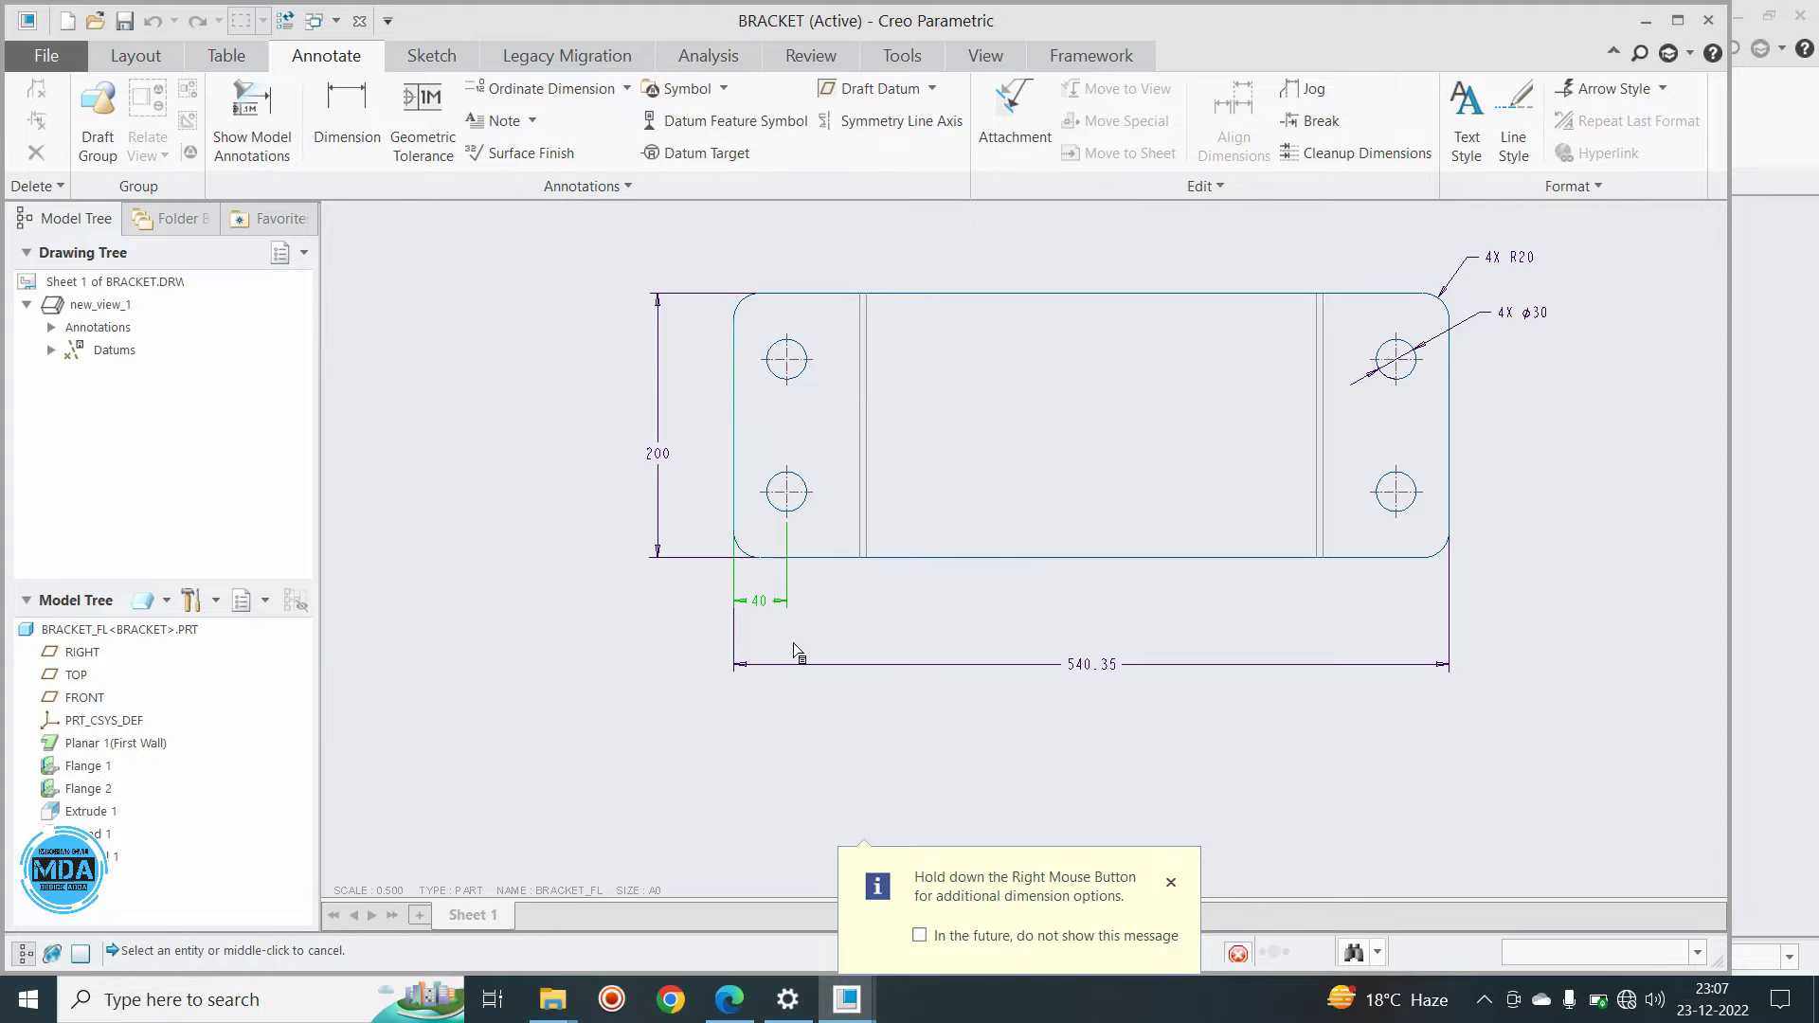
pyautogui.click(809, 555)
pyautogui.keyDown('ctrl'); pyautogui.click(786, 491); pyautogui.keyUp('ctrl')
pyautogui.middleClick(691, 524)
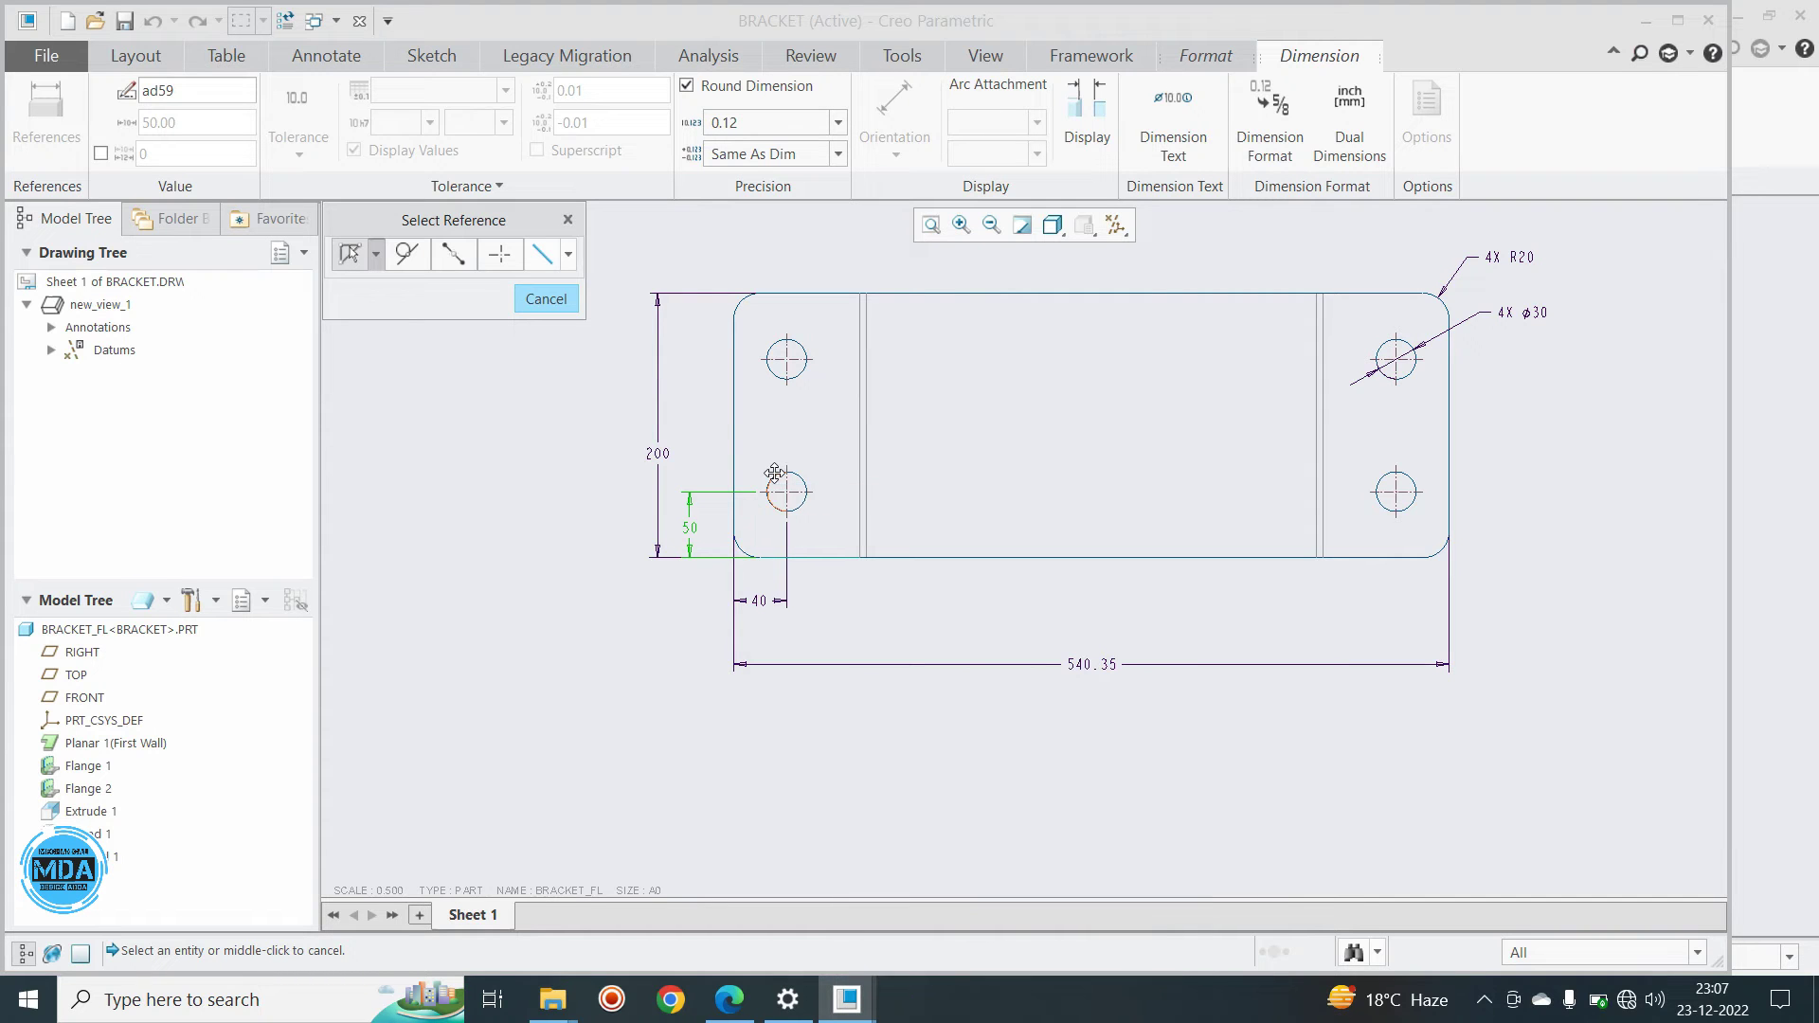
pyautogui.click(572, 620)
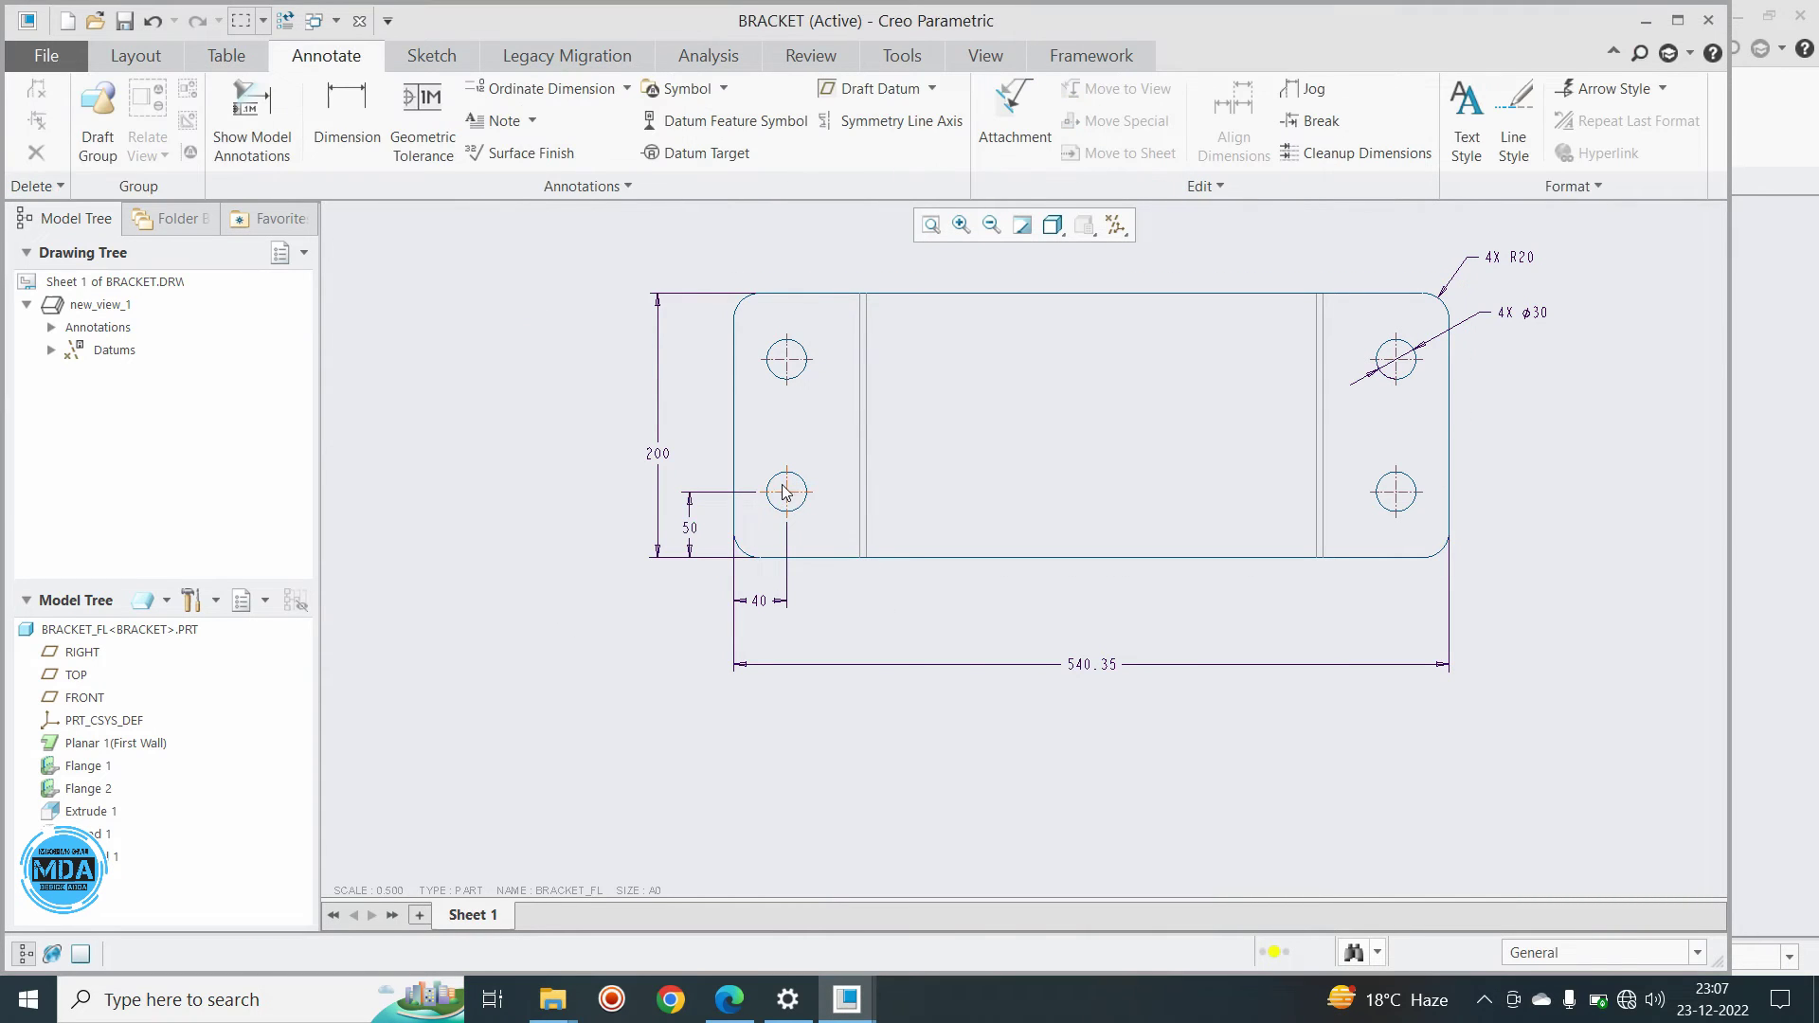
# Reattach the 4X ⌀30 callout to the lower-left hole
pyautogui.click(1518, 324)
pyautogui.click(1544, 182)
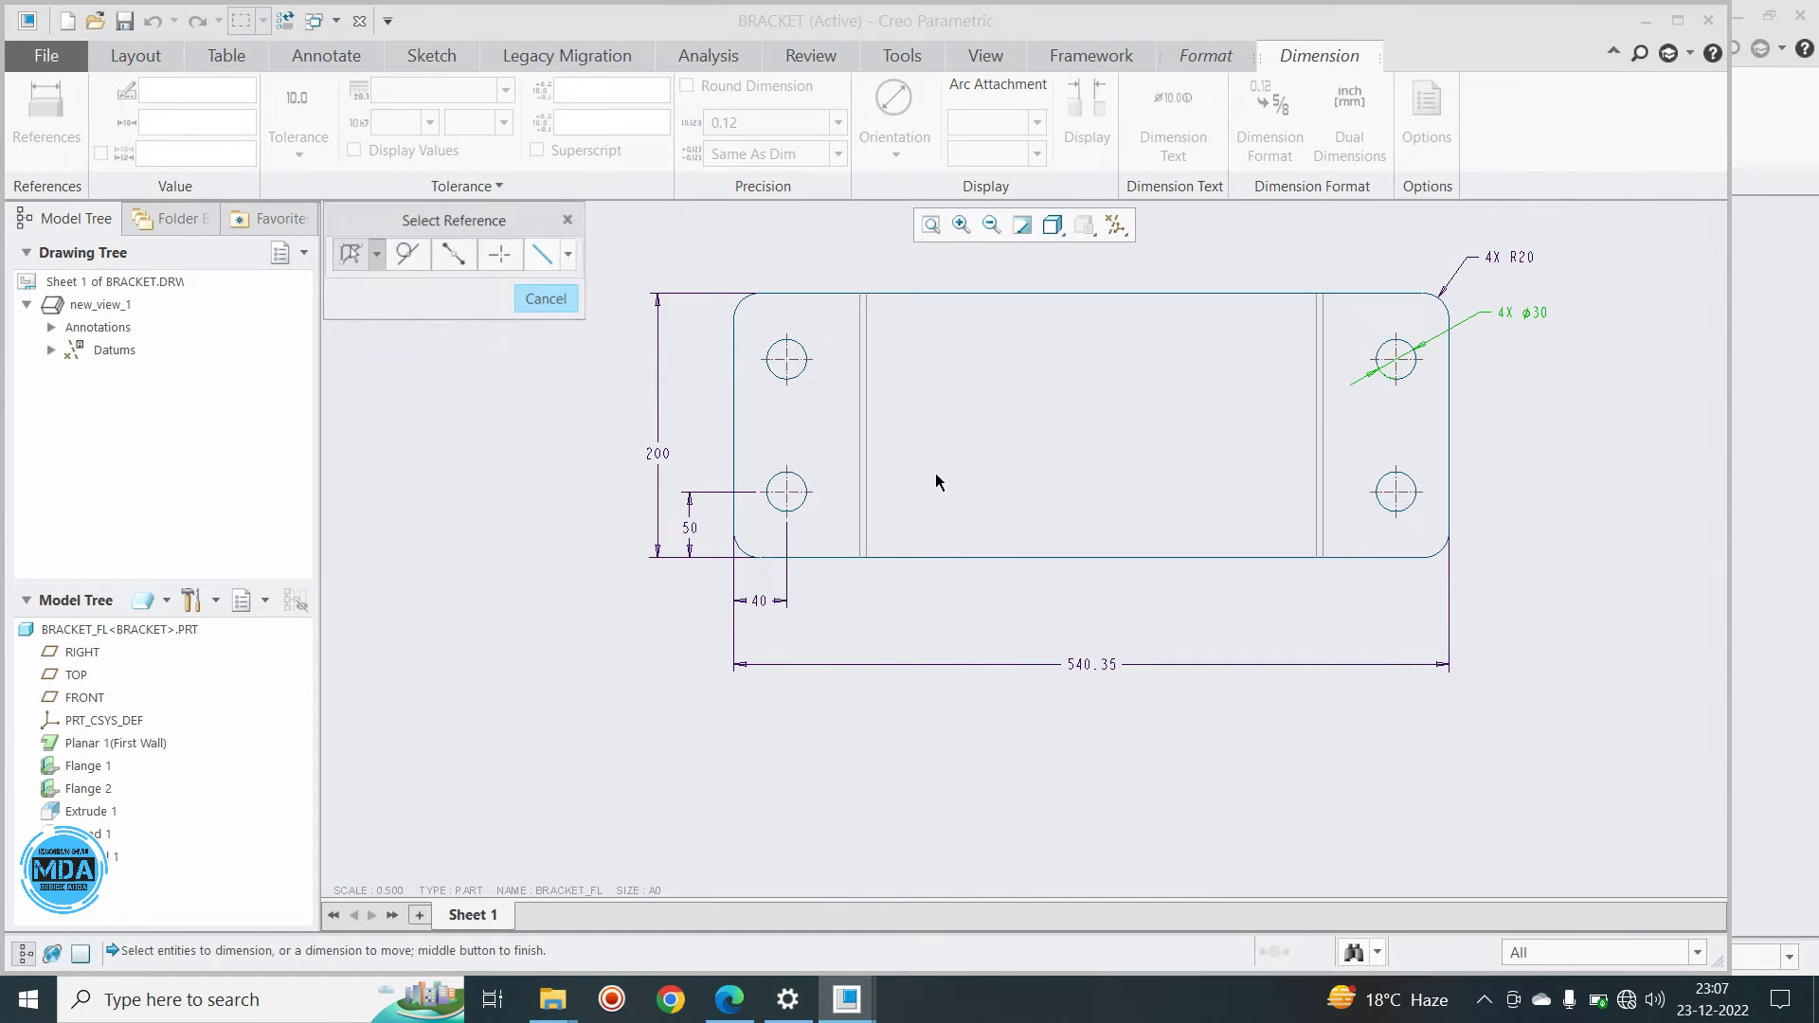
pyautogui.click(806, 511)
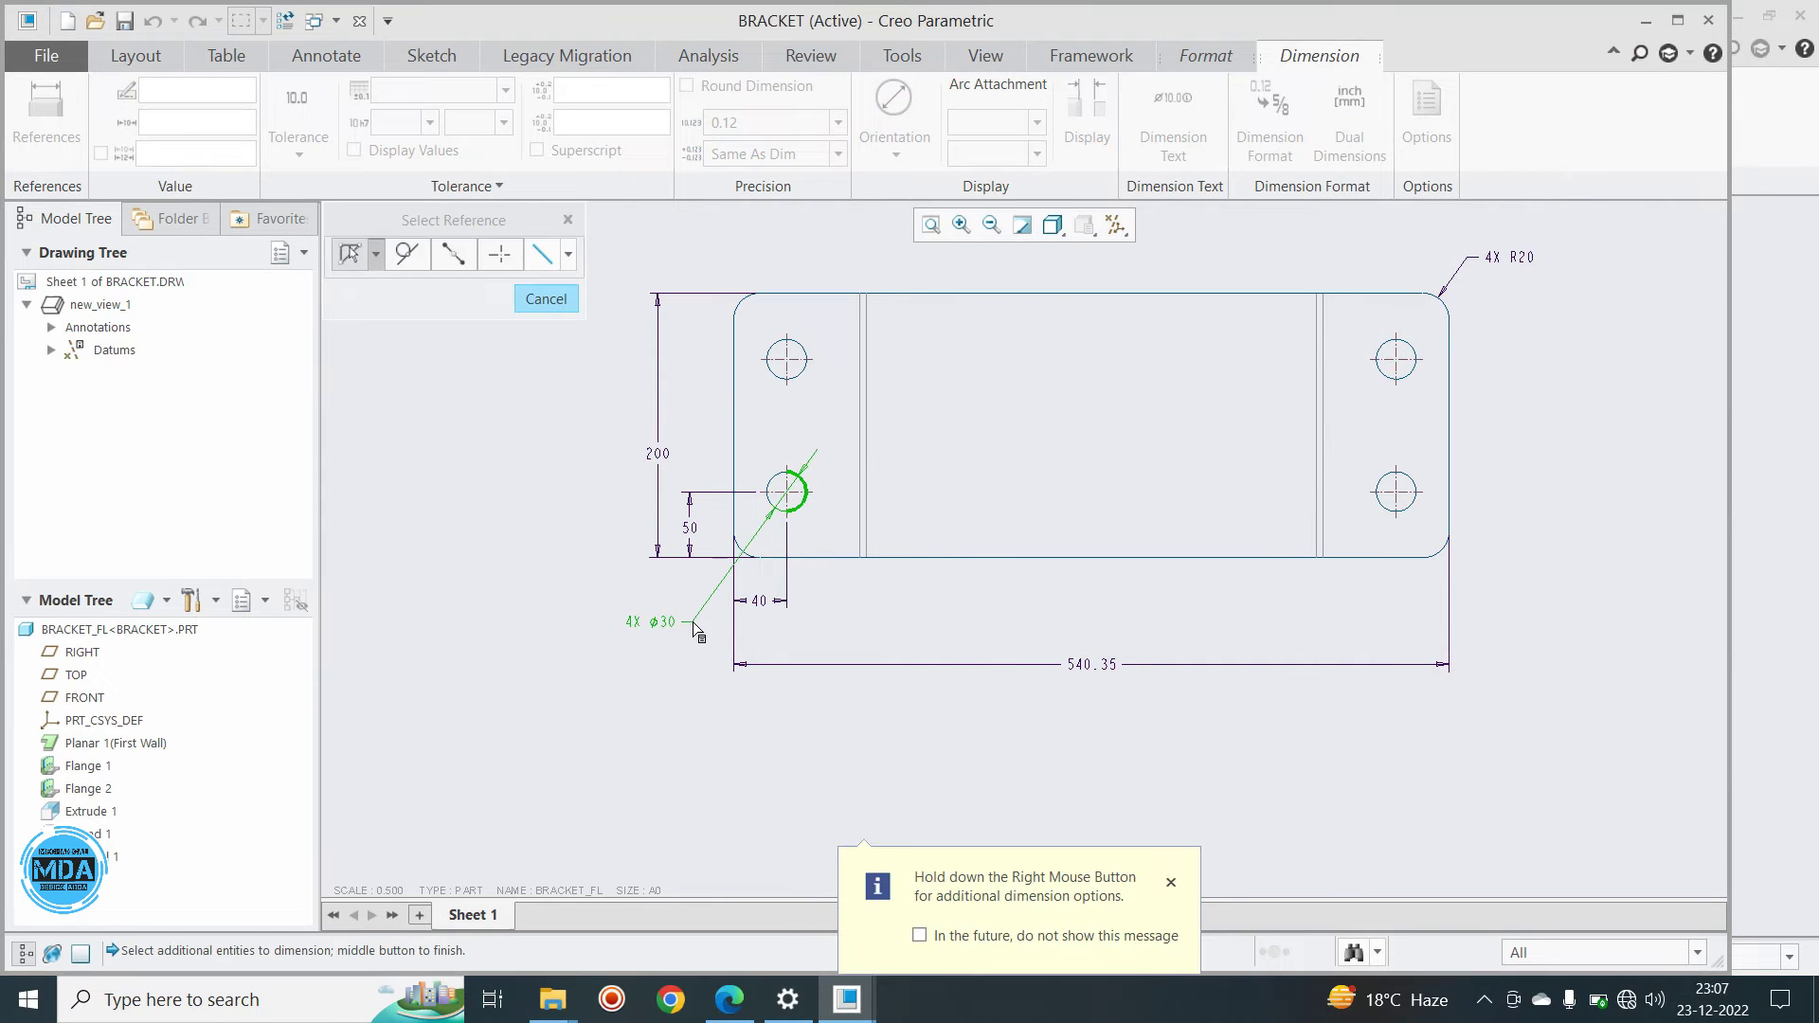
pyautogui.middleClick(668, 663)
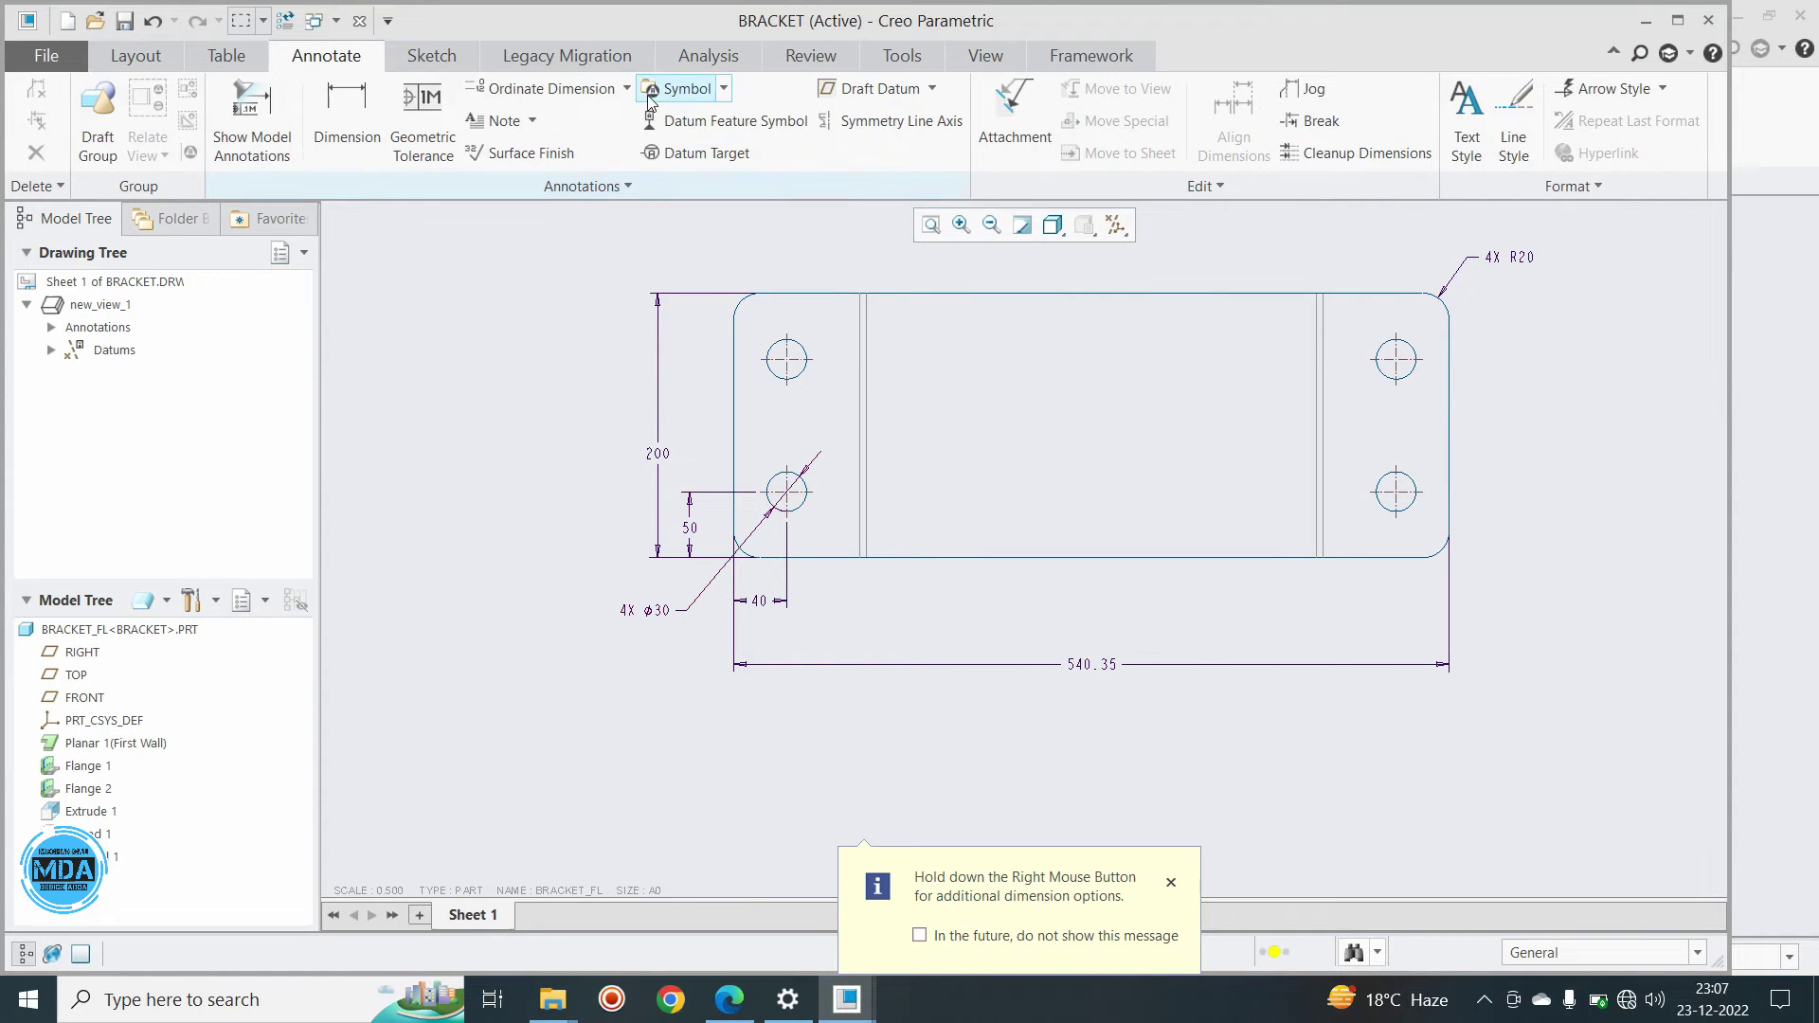
# Add the 460.35 spacing dimension between the lower-left and lower-right holes below the part
pyautogui.click(363, 144)
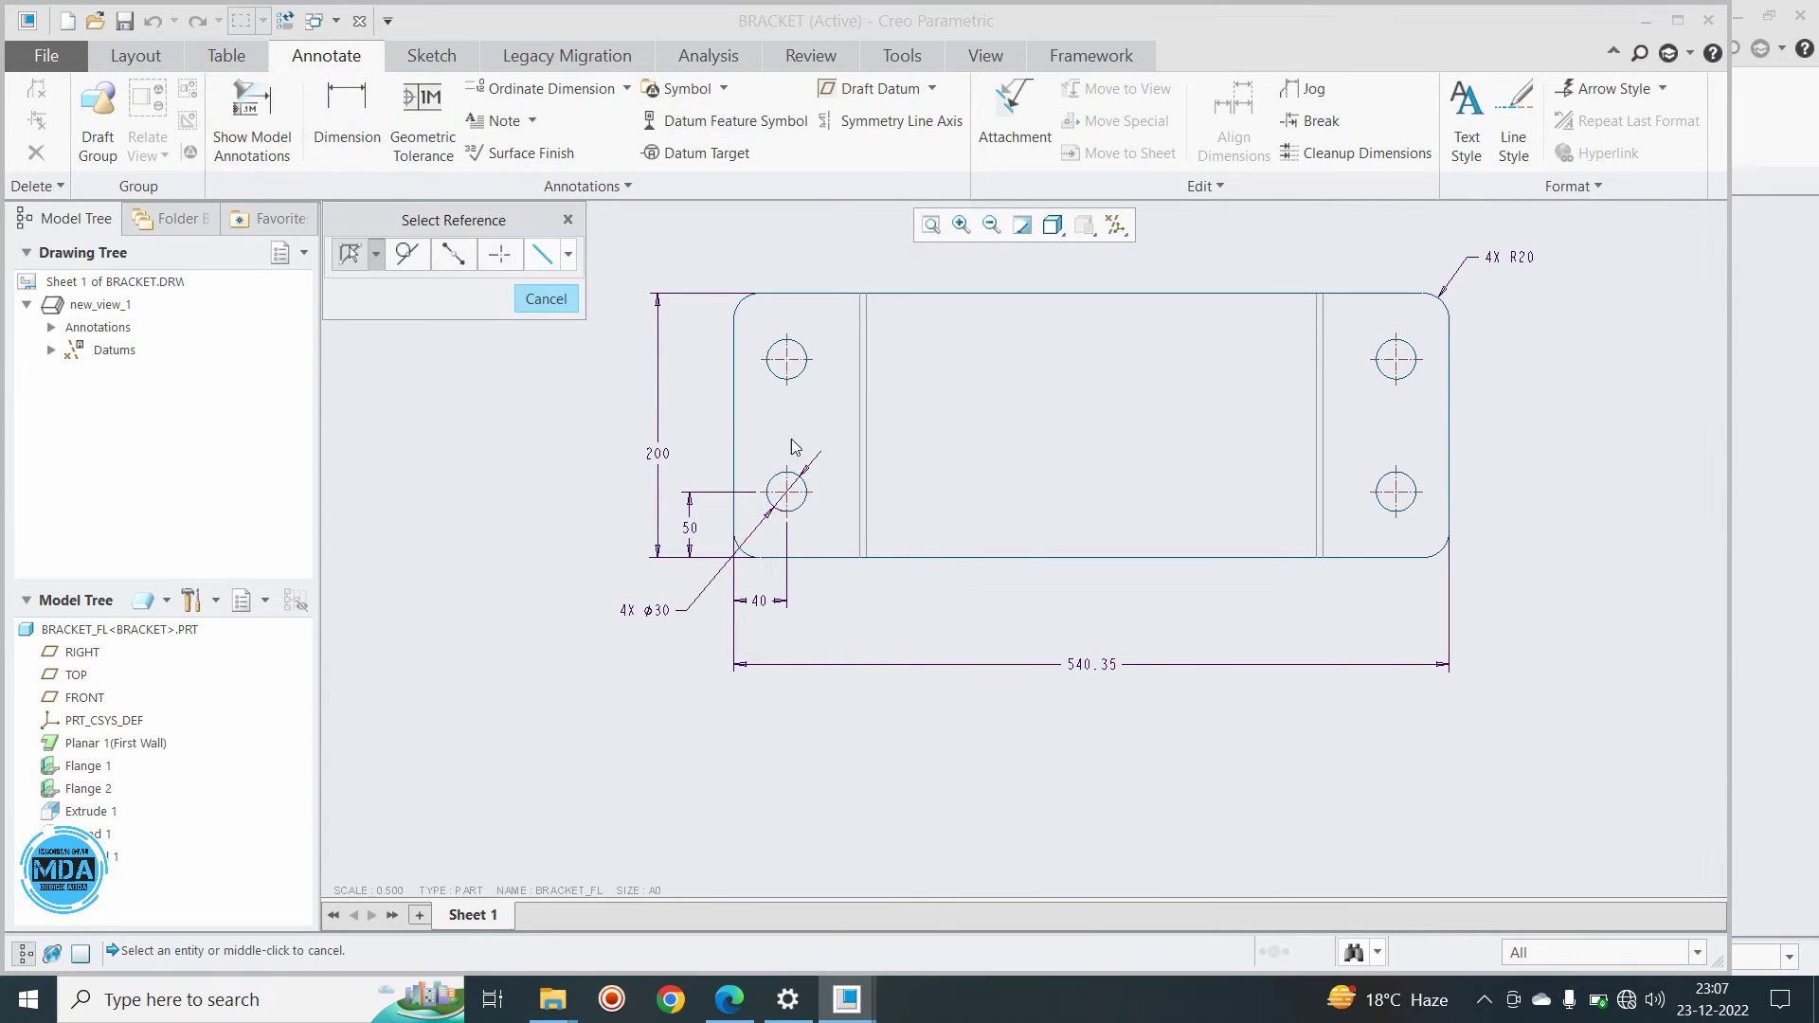
pyautogui.click(783, 514)
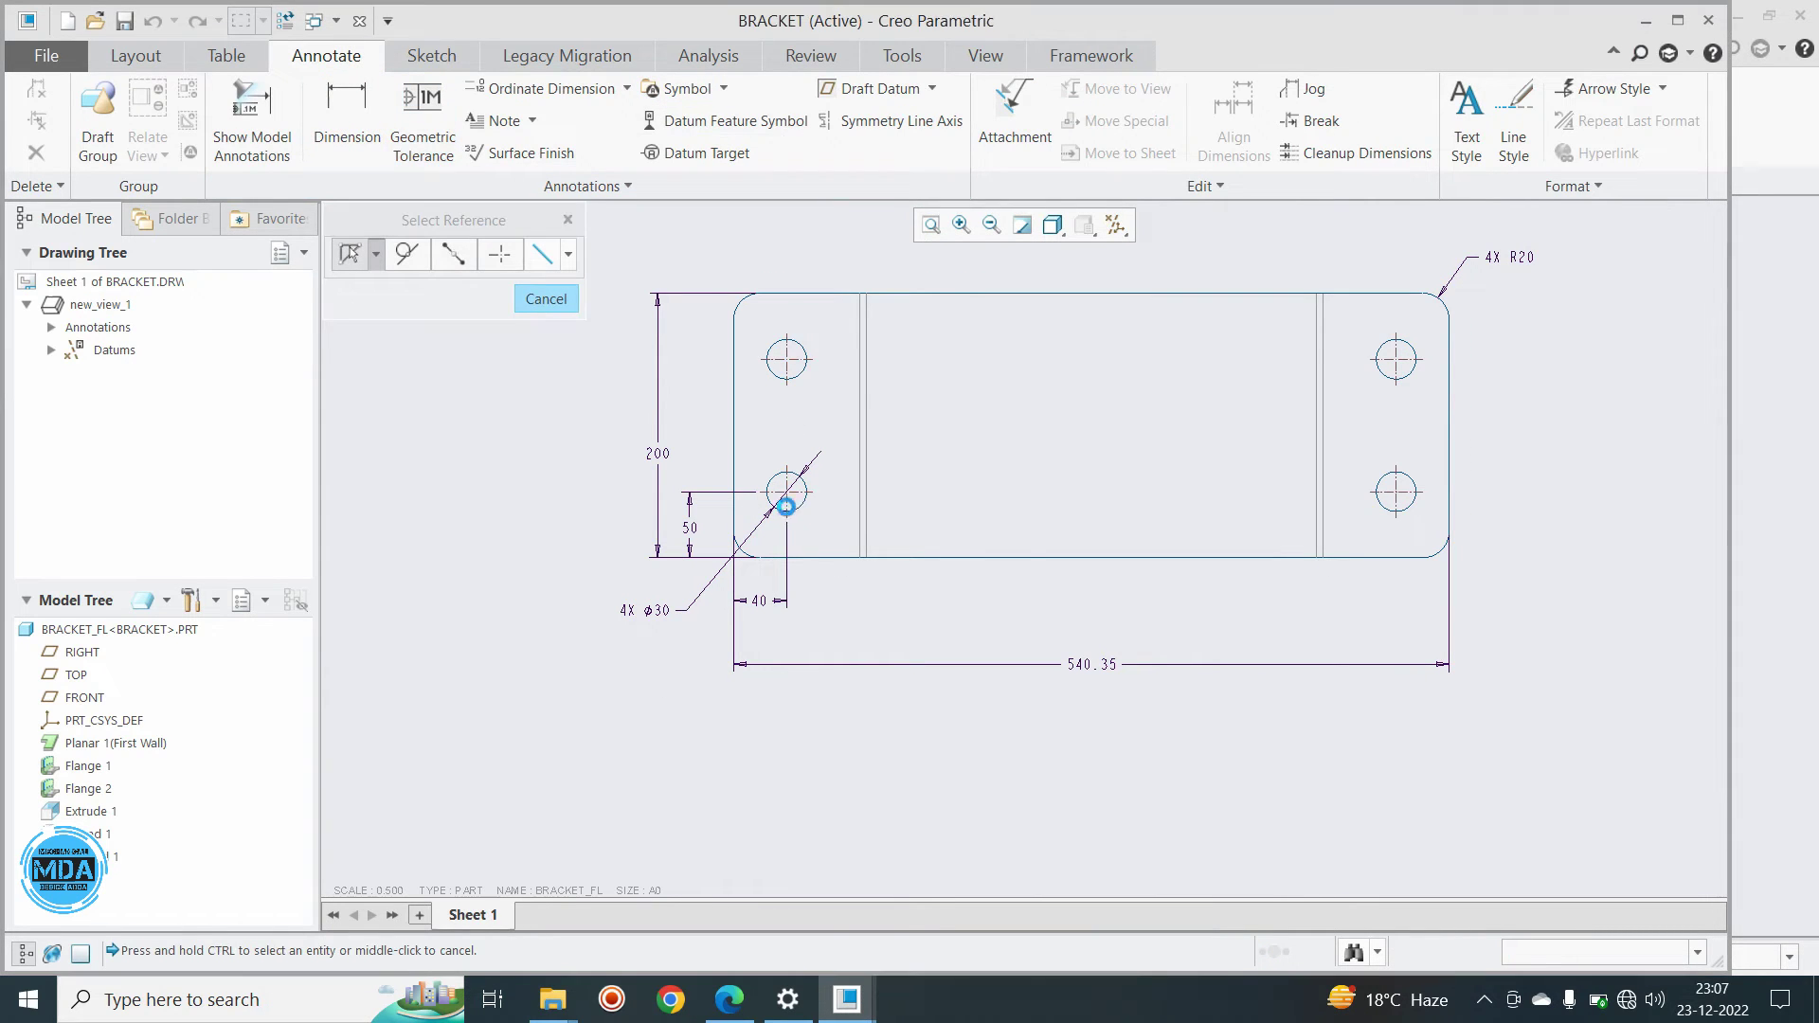
pyautogui.keyDown('ctrl'); pyautogui.click(1399, 513); pyautogui.keyUp('ctrl')
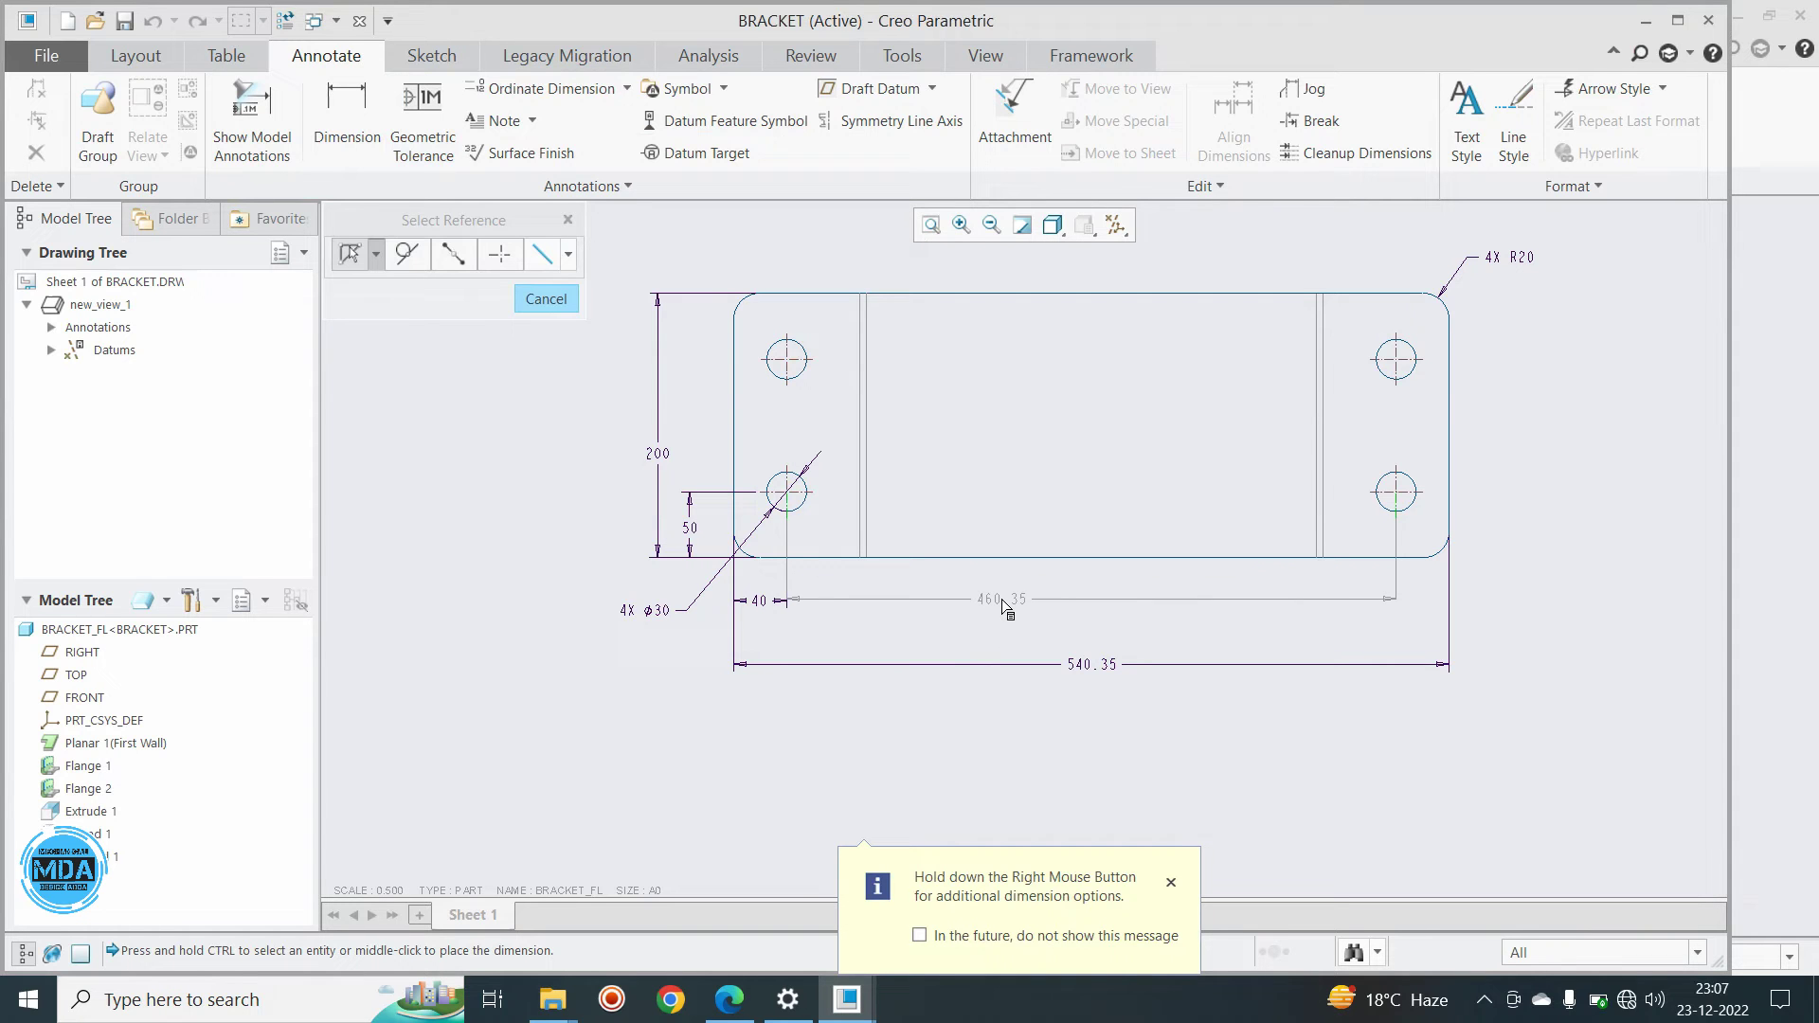
pyautogui.middleClick(1015, 608)
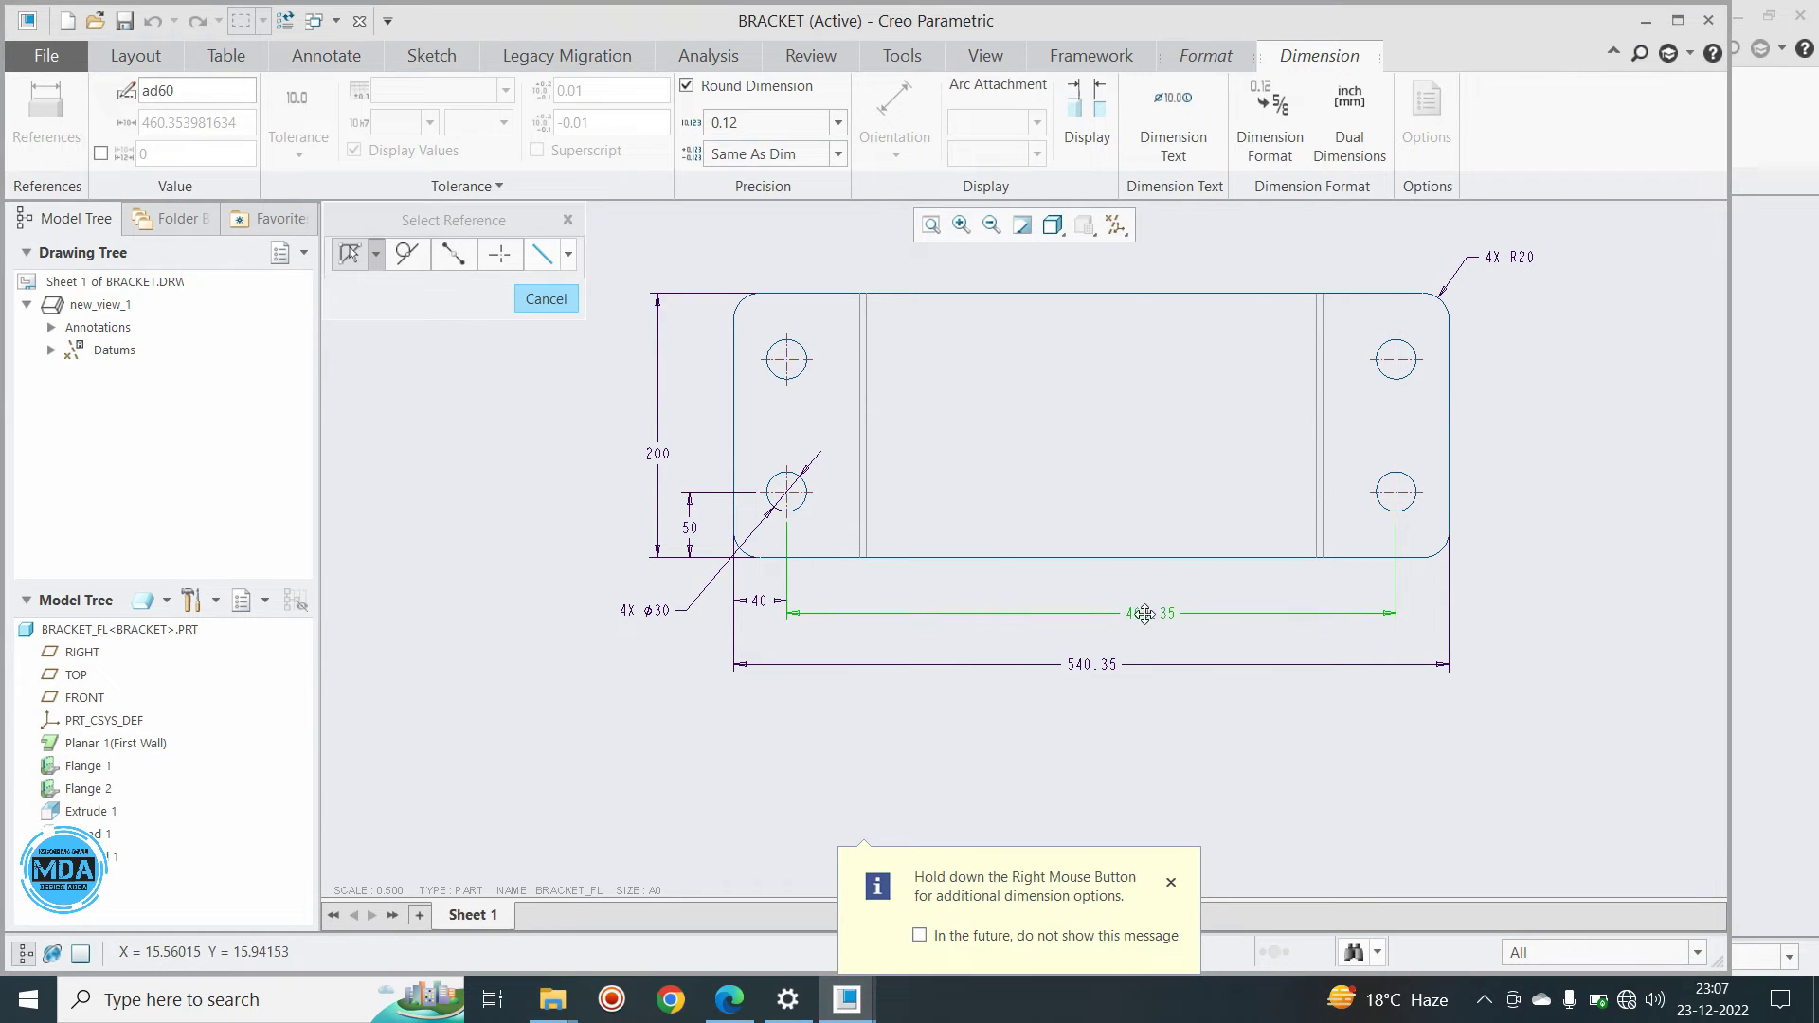
pyautogui.moveTo(1124, 608); pyautogui.dragTo(1124, 600)
pyautogui.click(1345, 568)
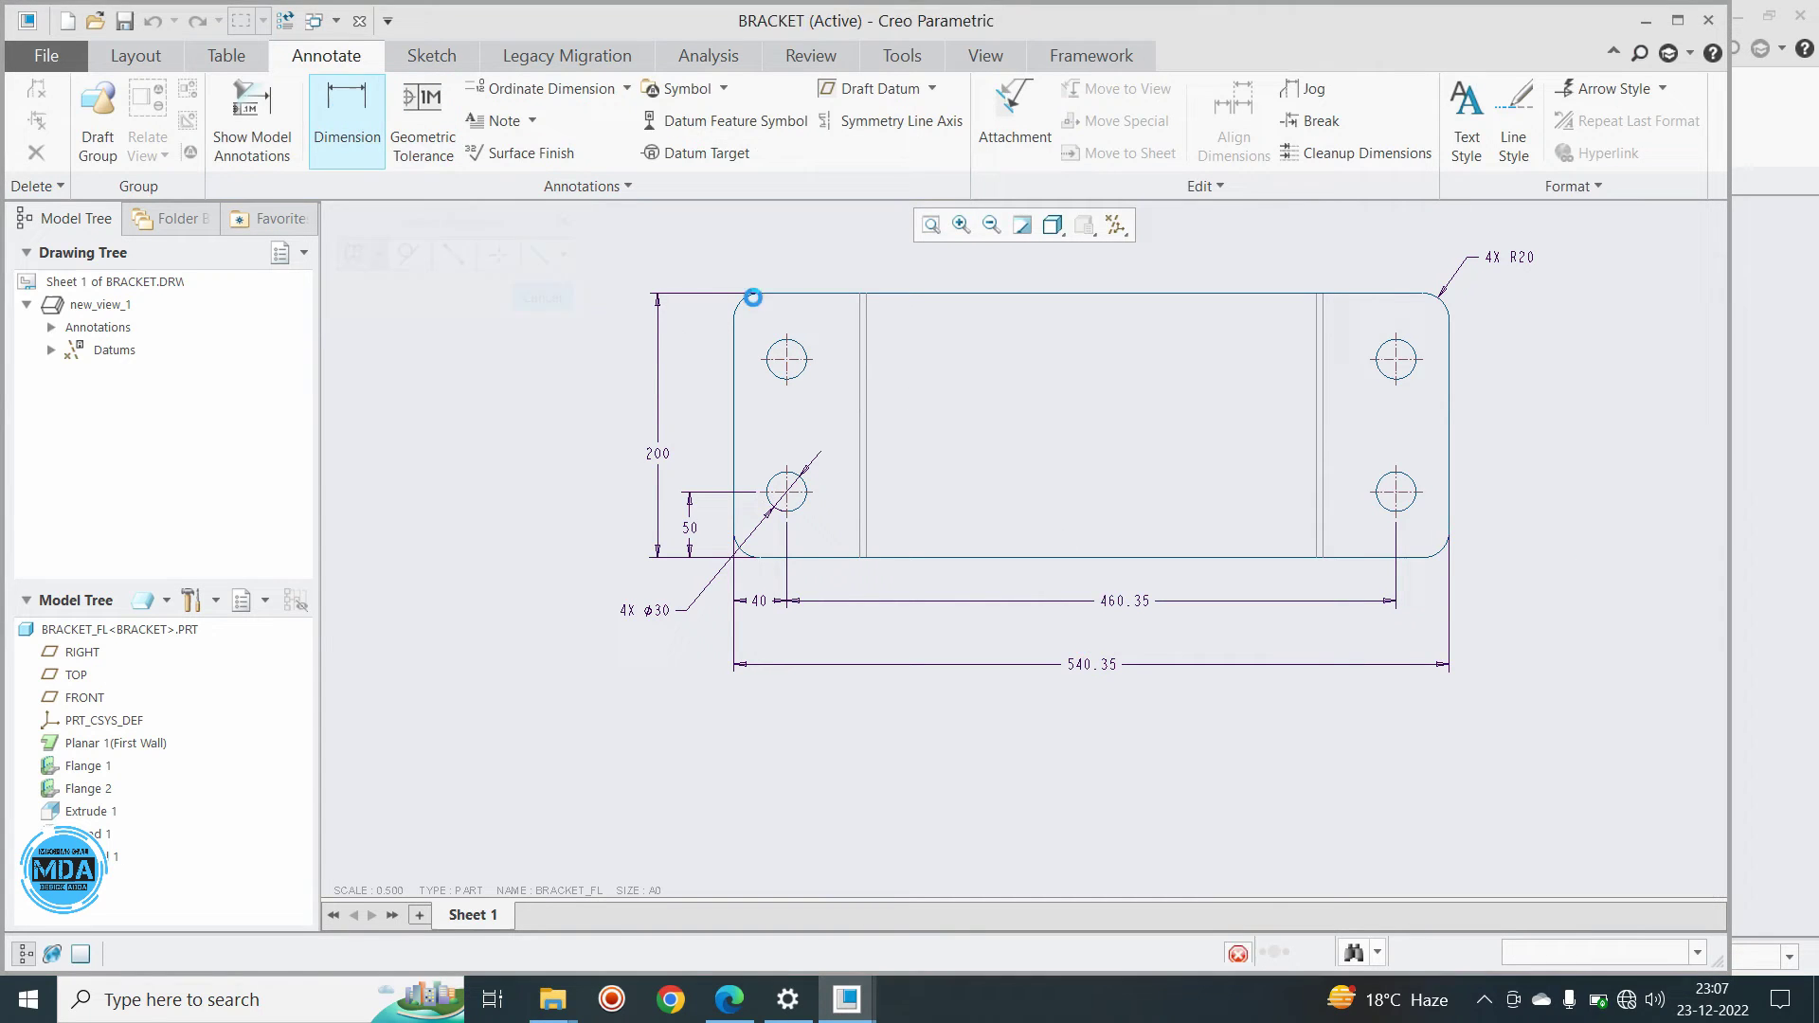
# Place the 100 vertical dimension between the two left hole centres
pyautogui.keyDown('ctrl'); pyautogui.click(763, 495); pyautogui.keyUp('ctrl')
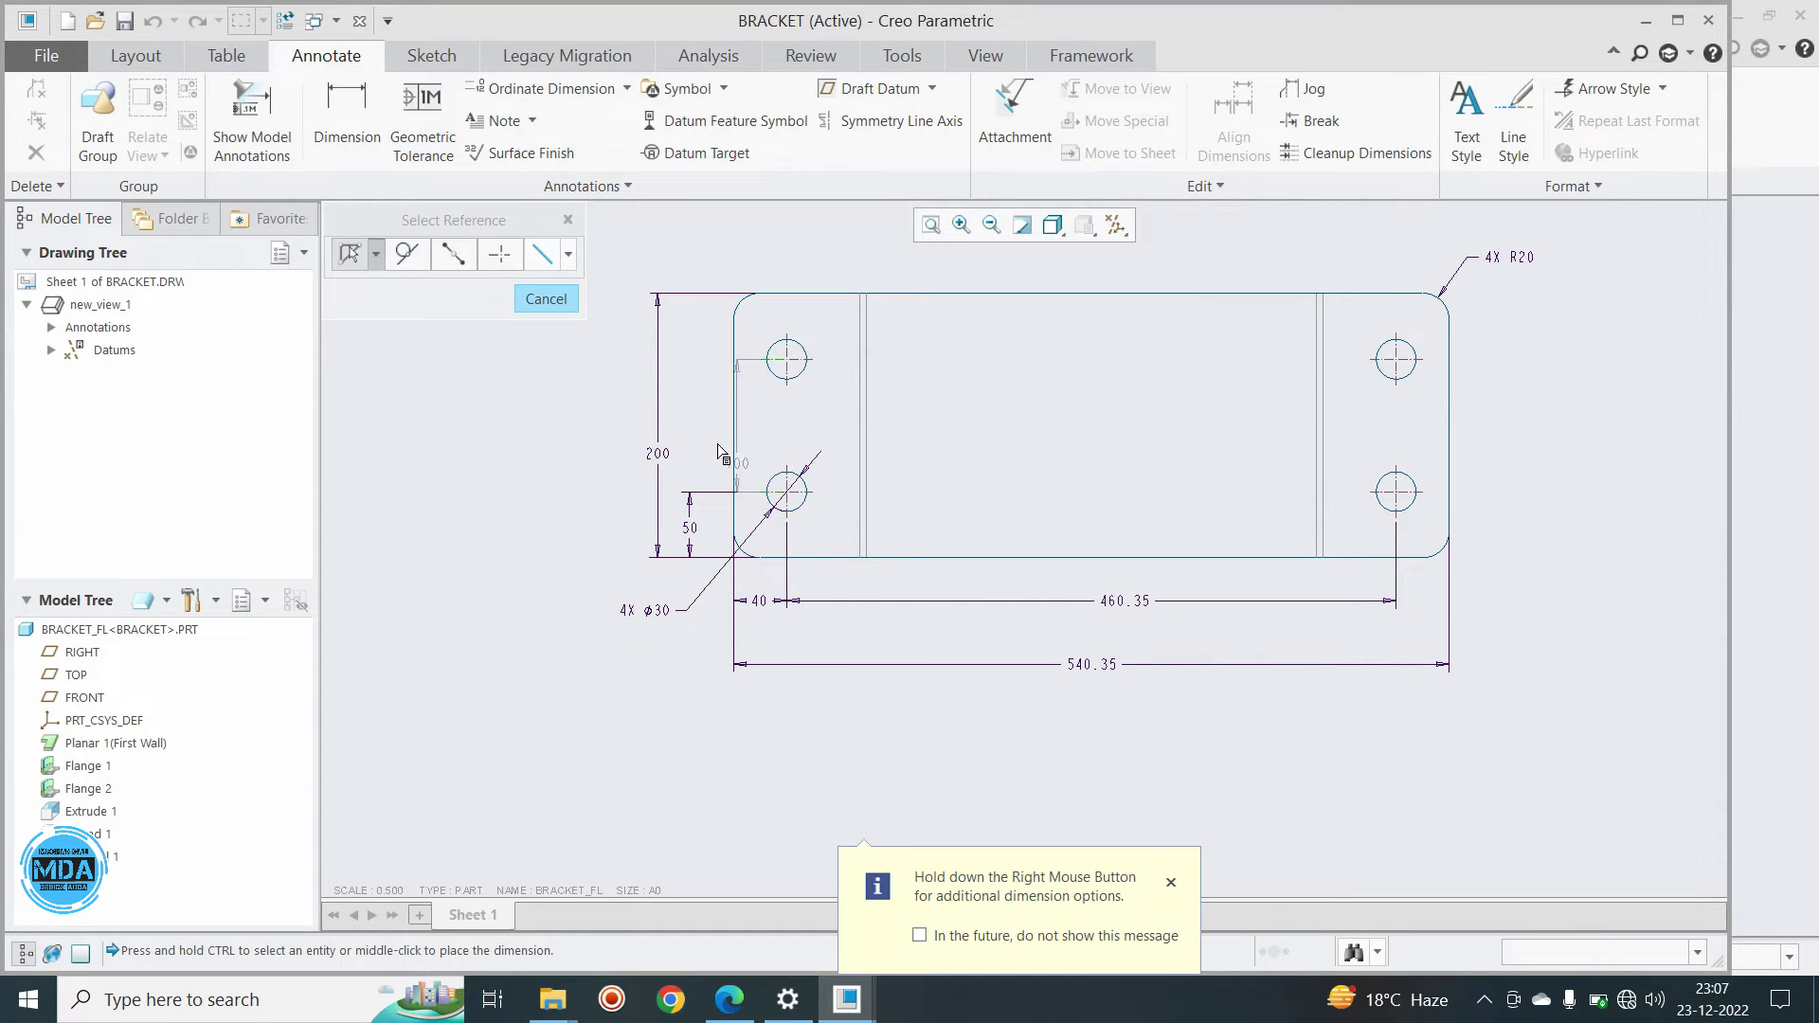
pyautogui.middleClick(698, 438)
pyautogui.middleClick(608, 483)
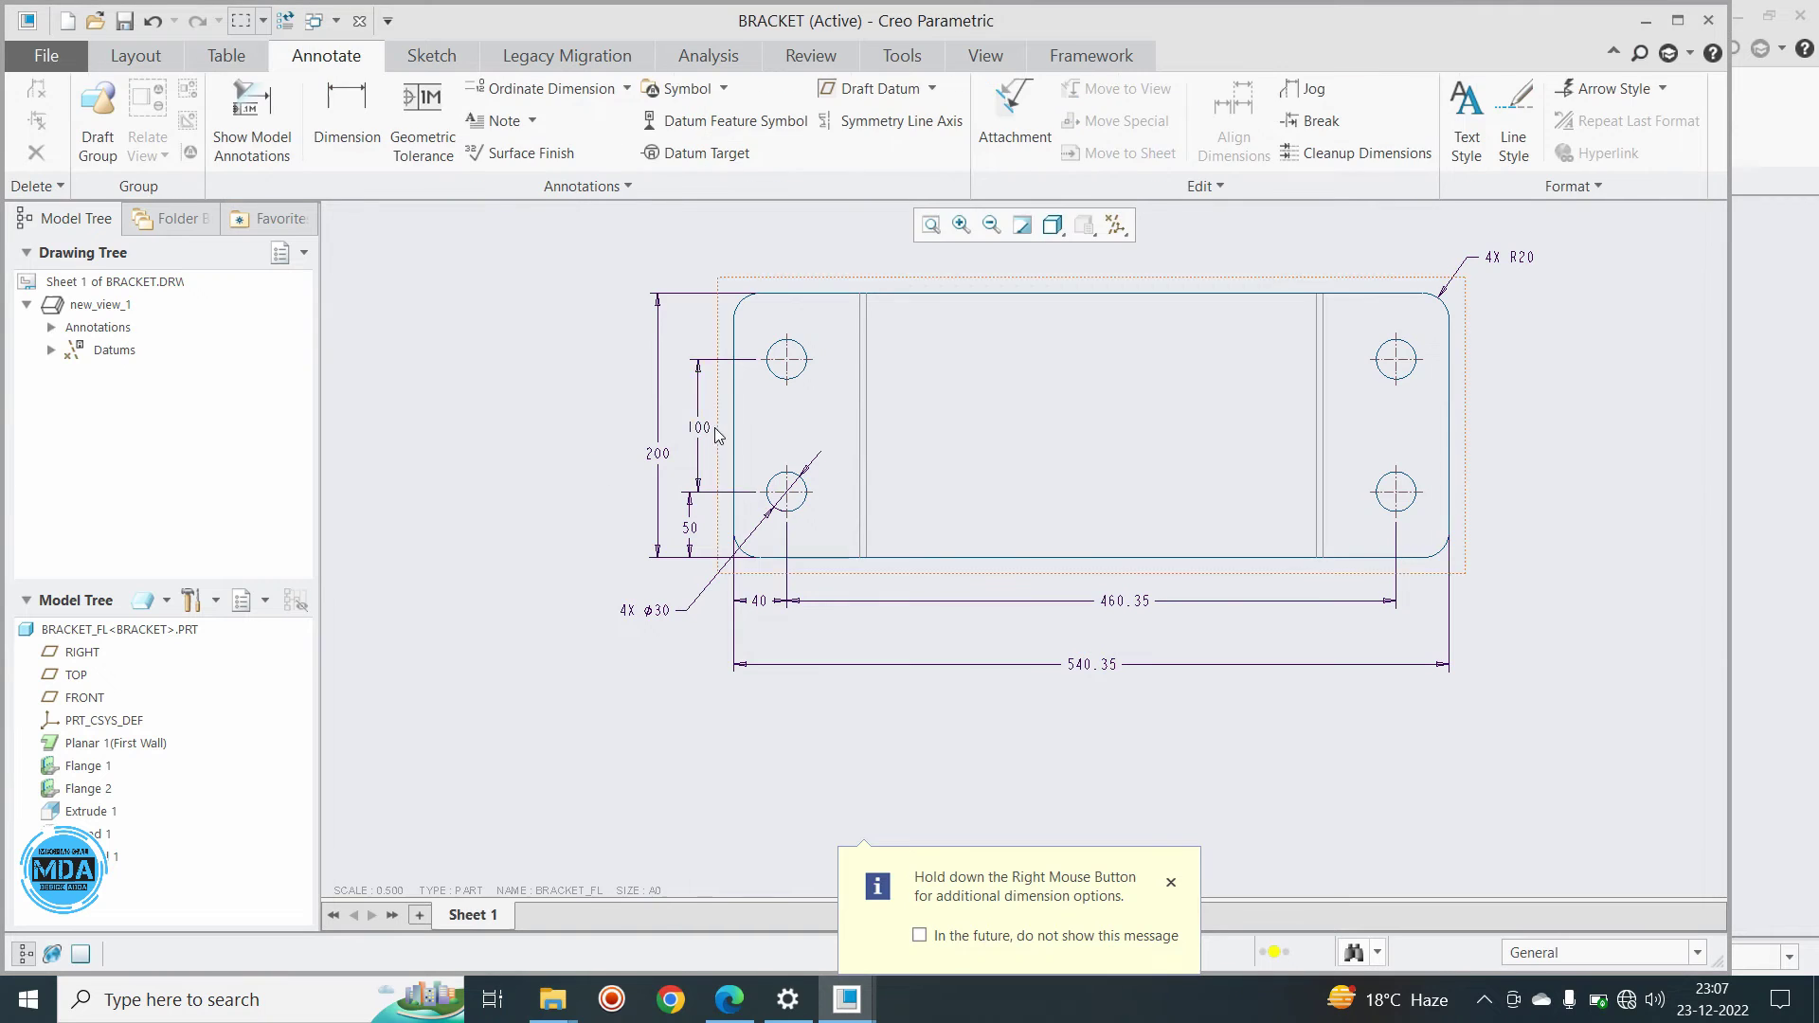
pyautogui.click(694, 428)
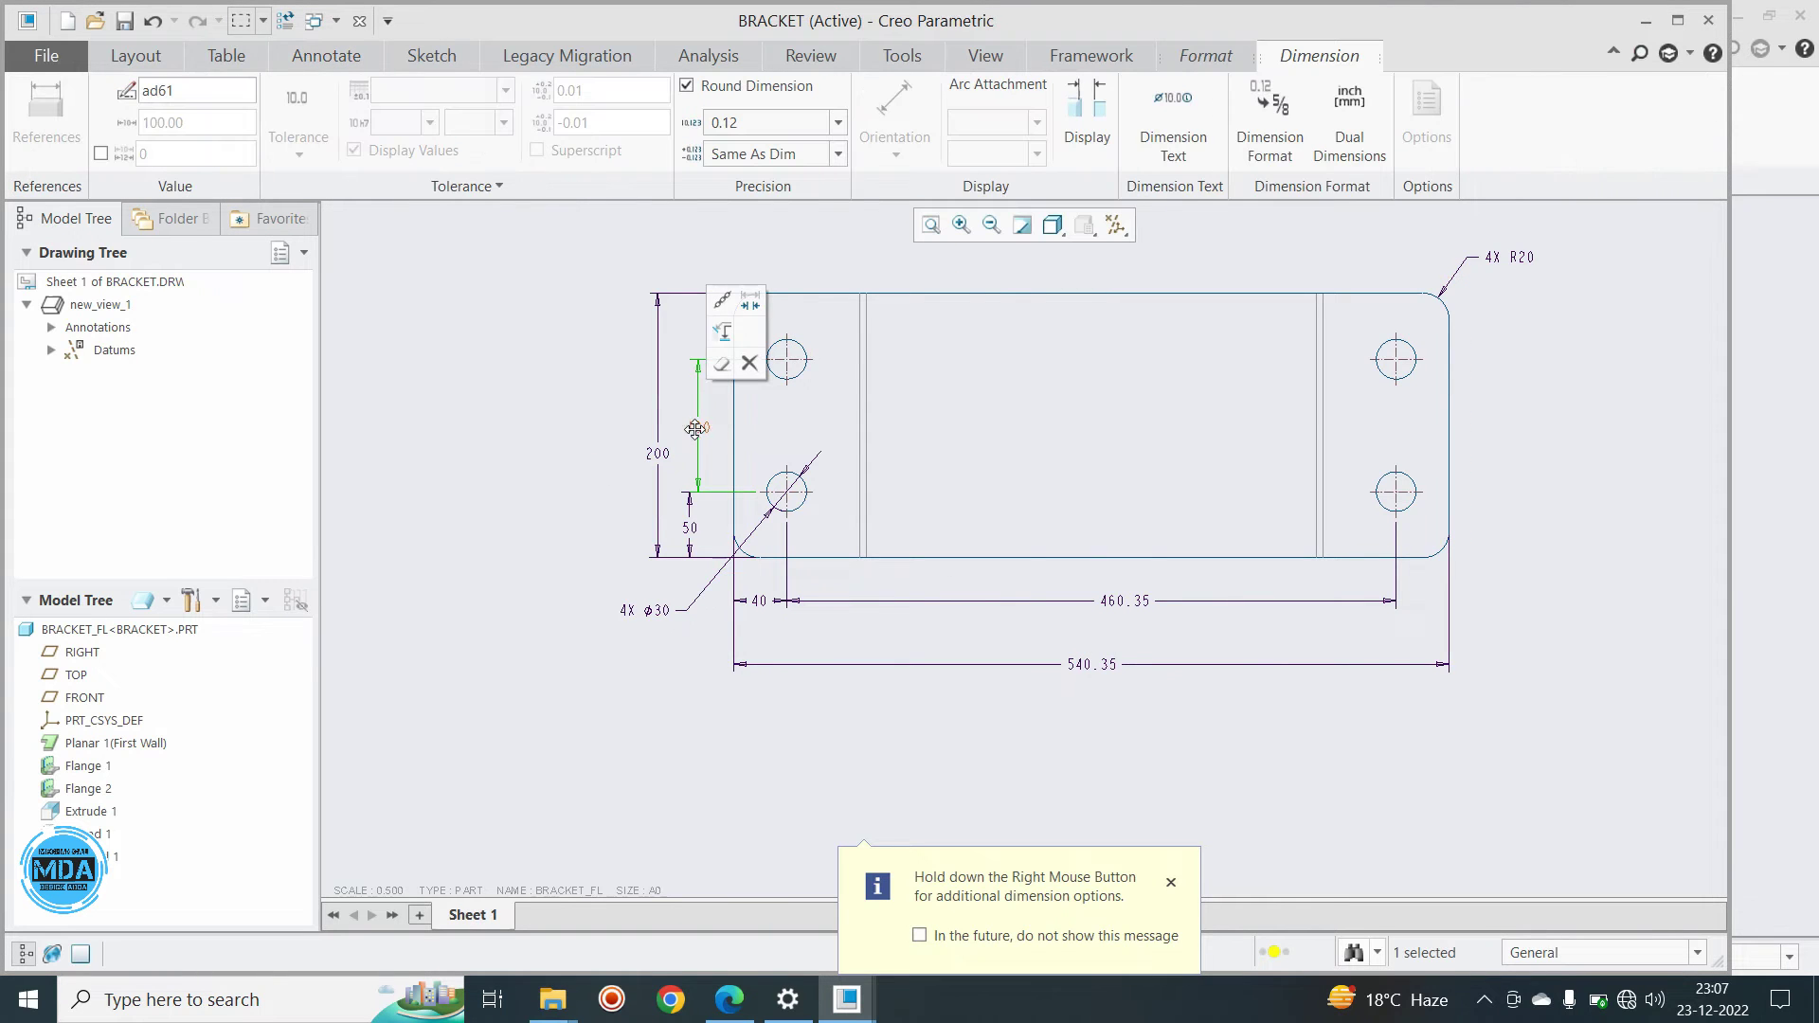
pyautogui.click(589, 428)
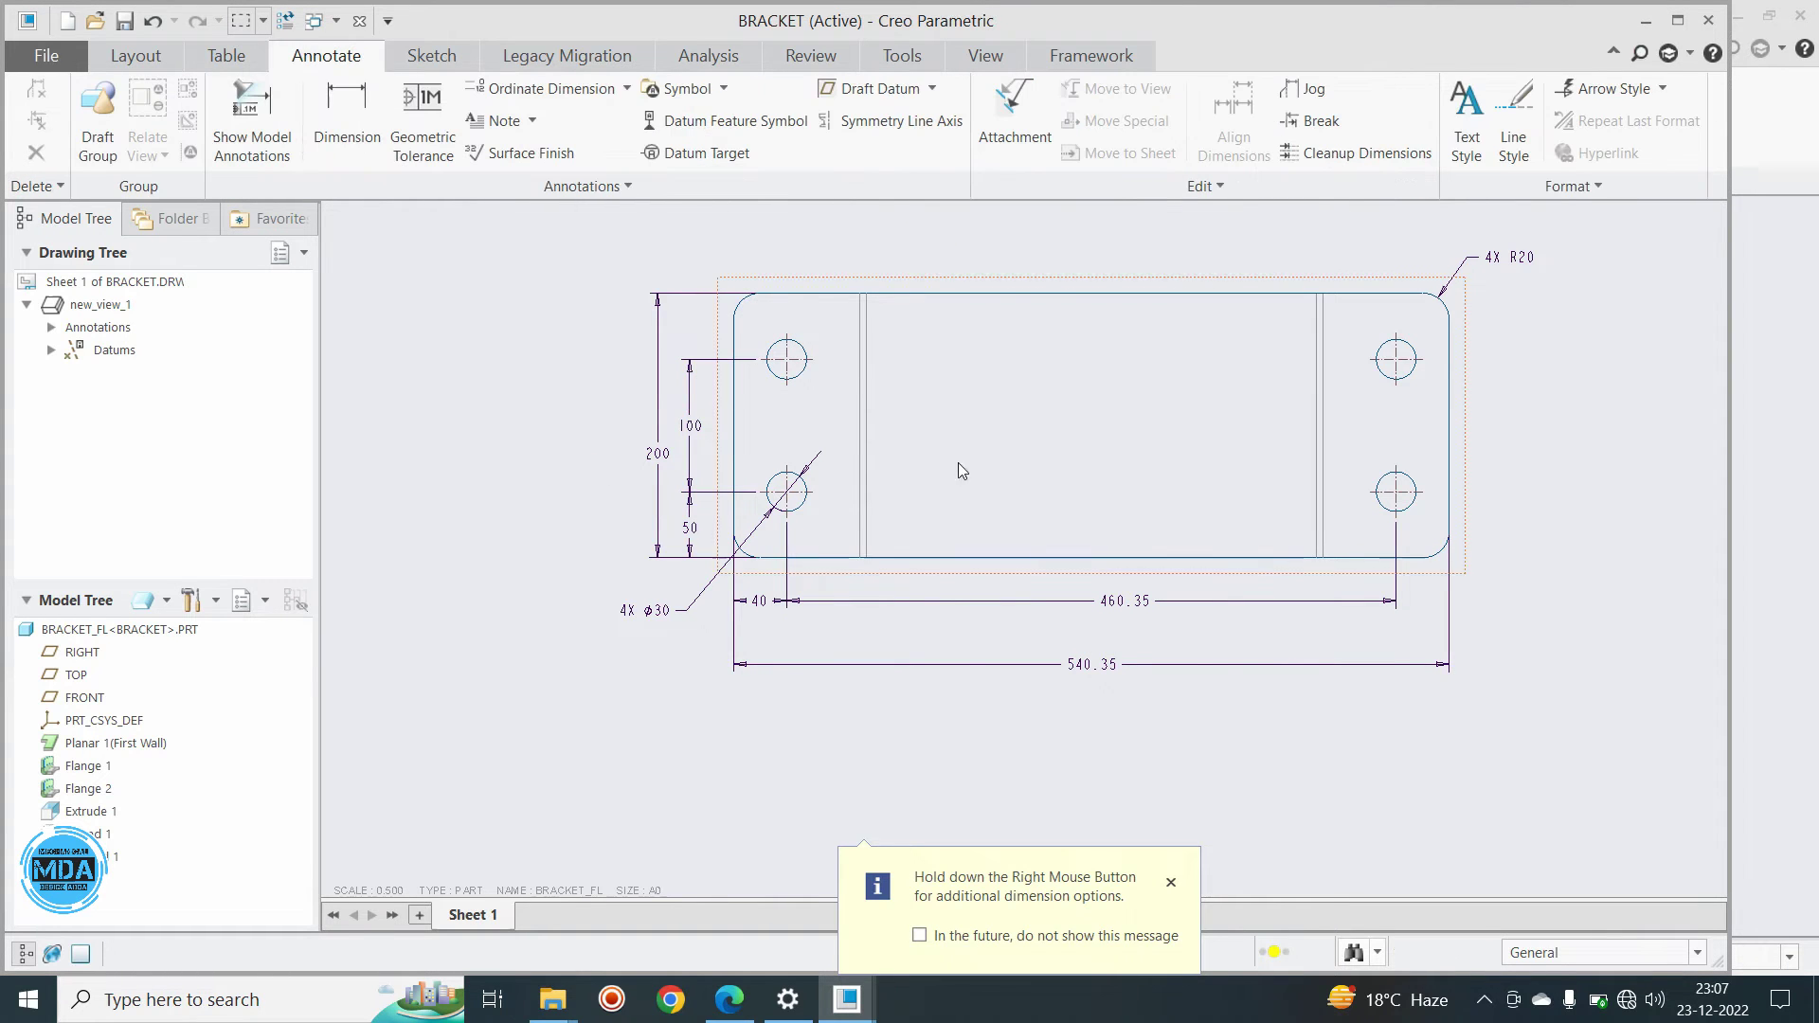
# Stretch the hole axes so the centre lines run between neighbouring holes
pyautogui.click(788, 375)
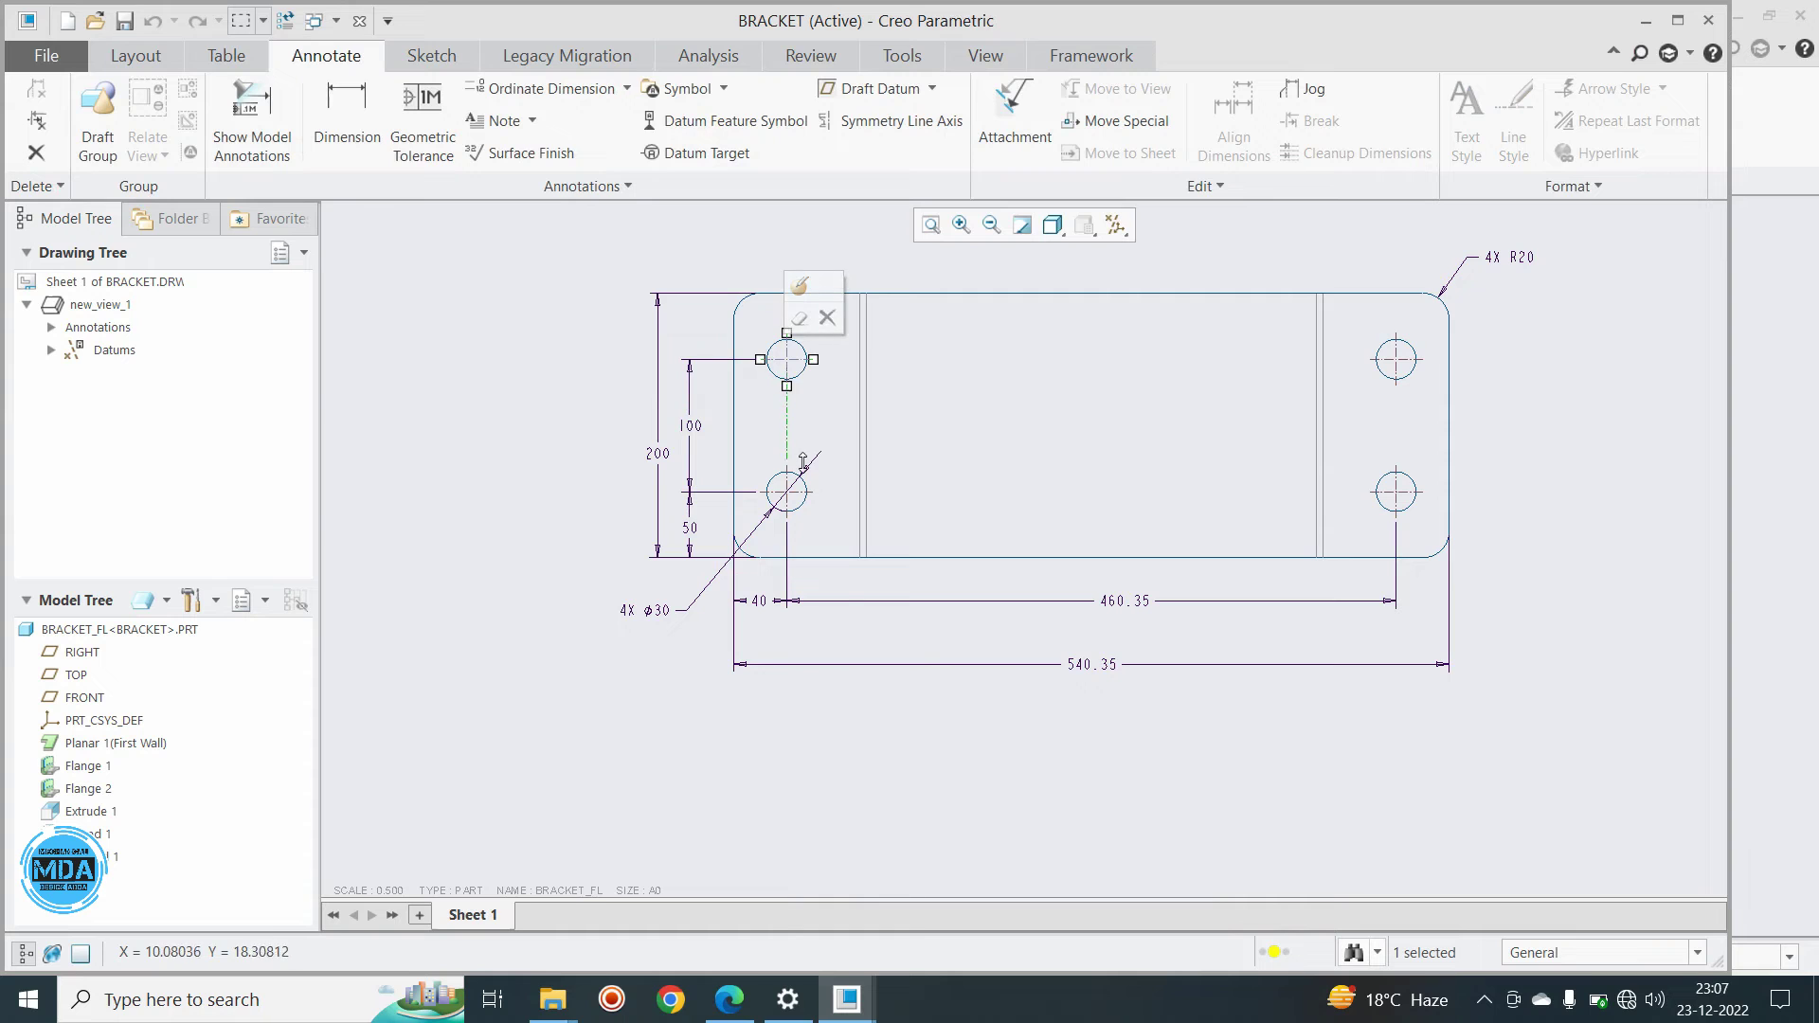
pyautogui.moveTo(788, 386); pyautogui.dragTo(787, 478)
pyautogui.click(515, 386)
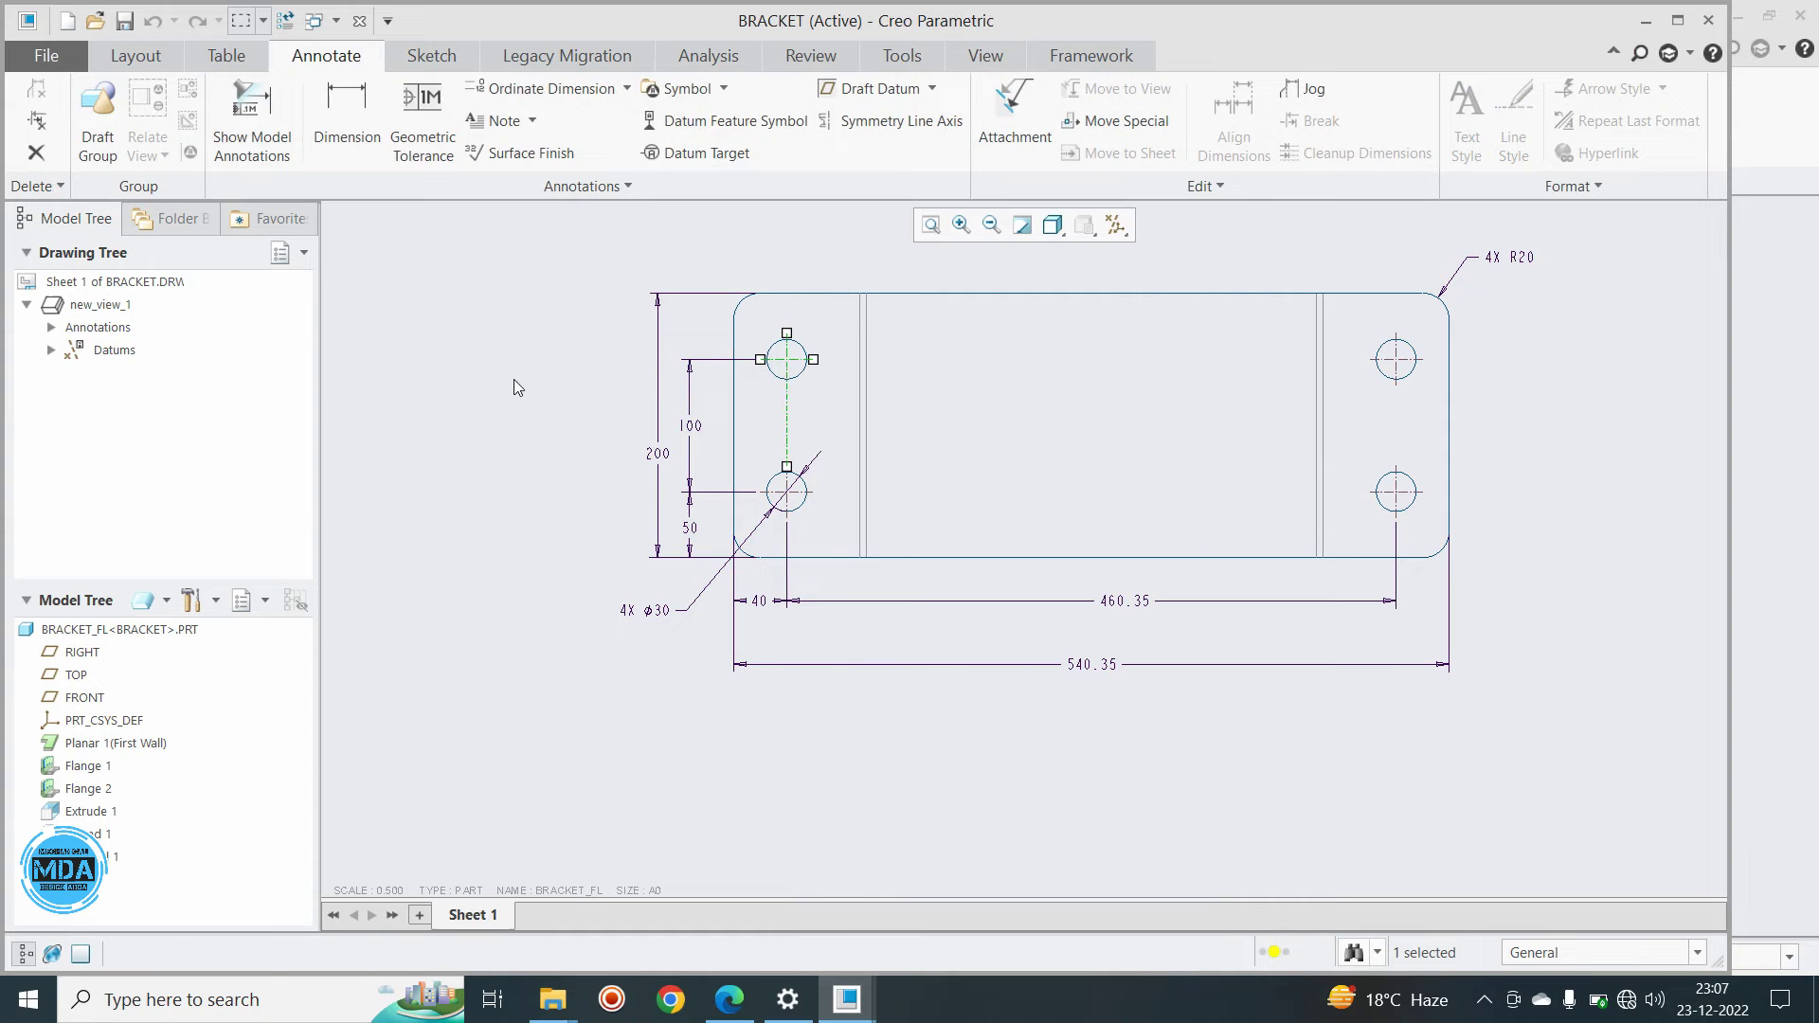
pyautogui.click(807, 359)
pyautogui.moveTo(813, 359); pyautogui.dragTo(813, 517)
pyautogui.click(1397, 385)
pyautogui.click(1380, 489)
pyautogui.click(1627, 511)
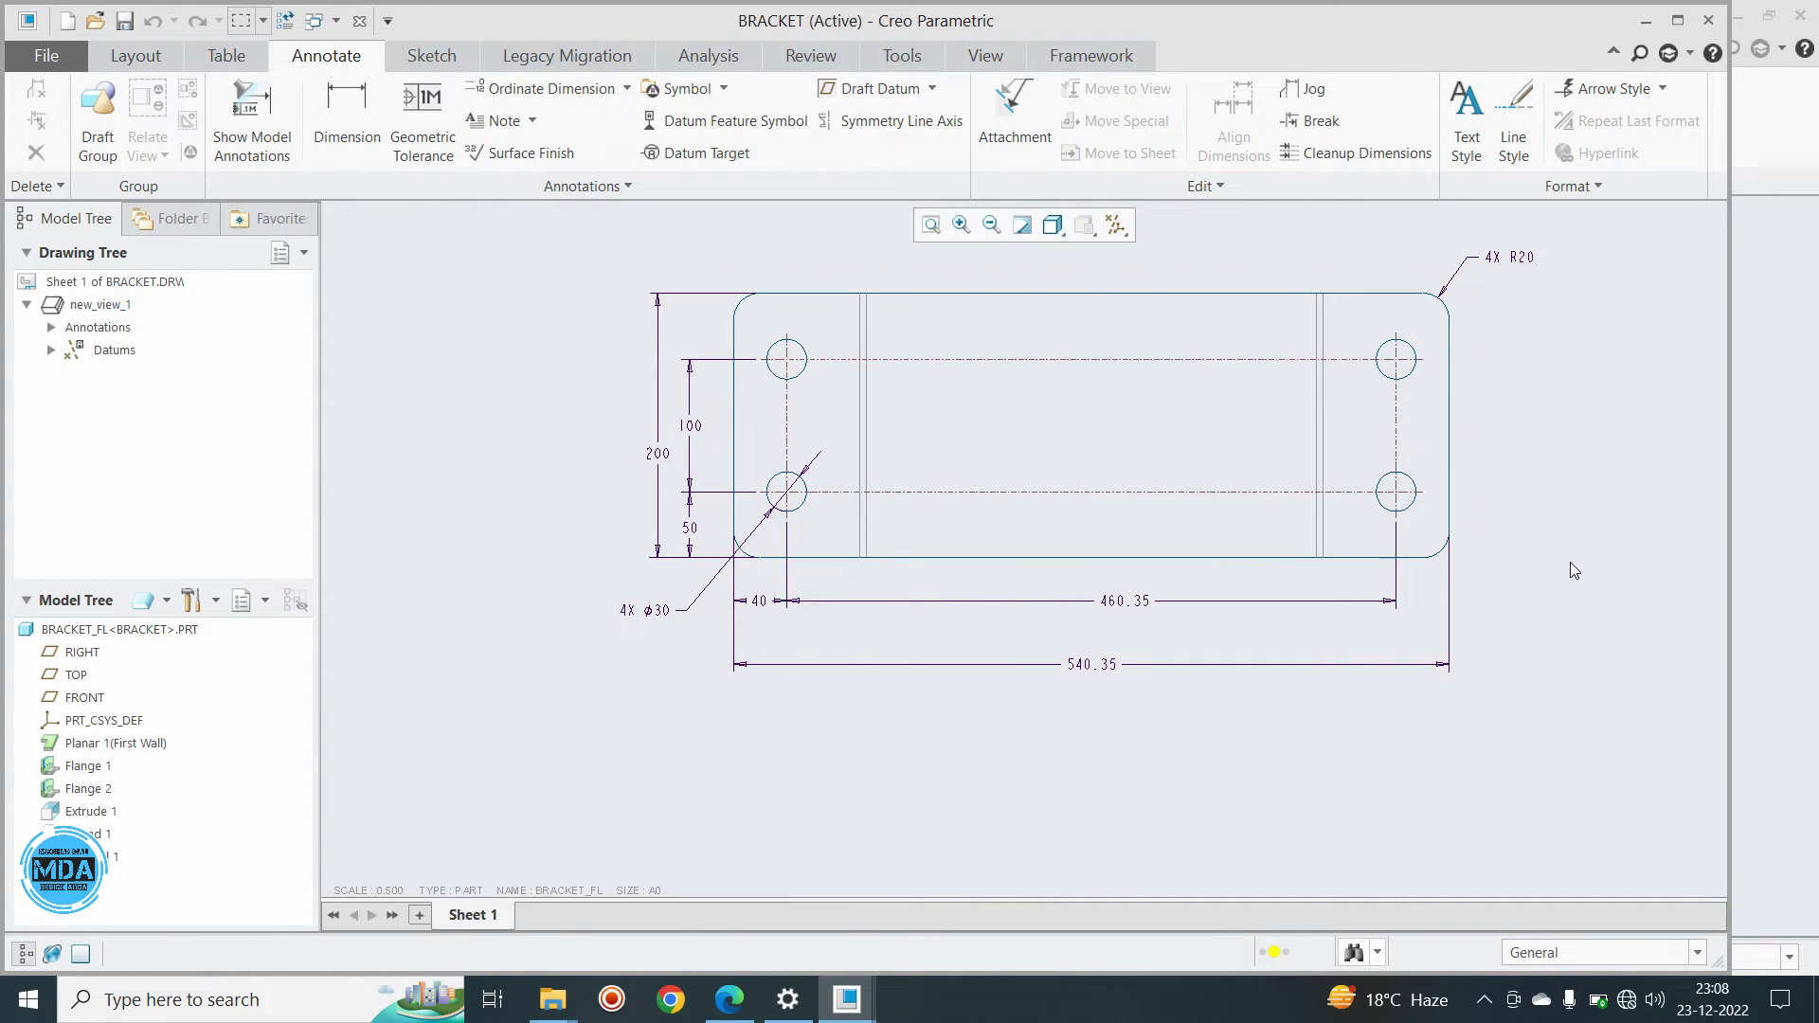
pyautogui.click(1003, 455)
pyautogui.scroll(-2, 1059, 541)
pyautogui.scroll(2, 1134, 524)
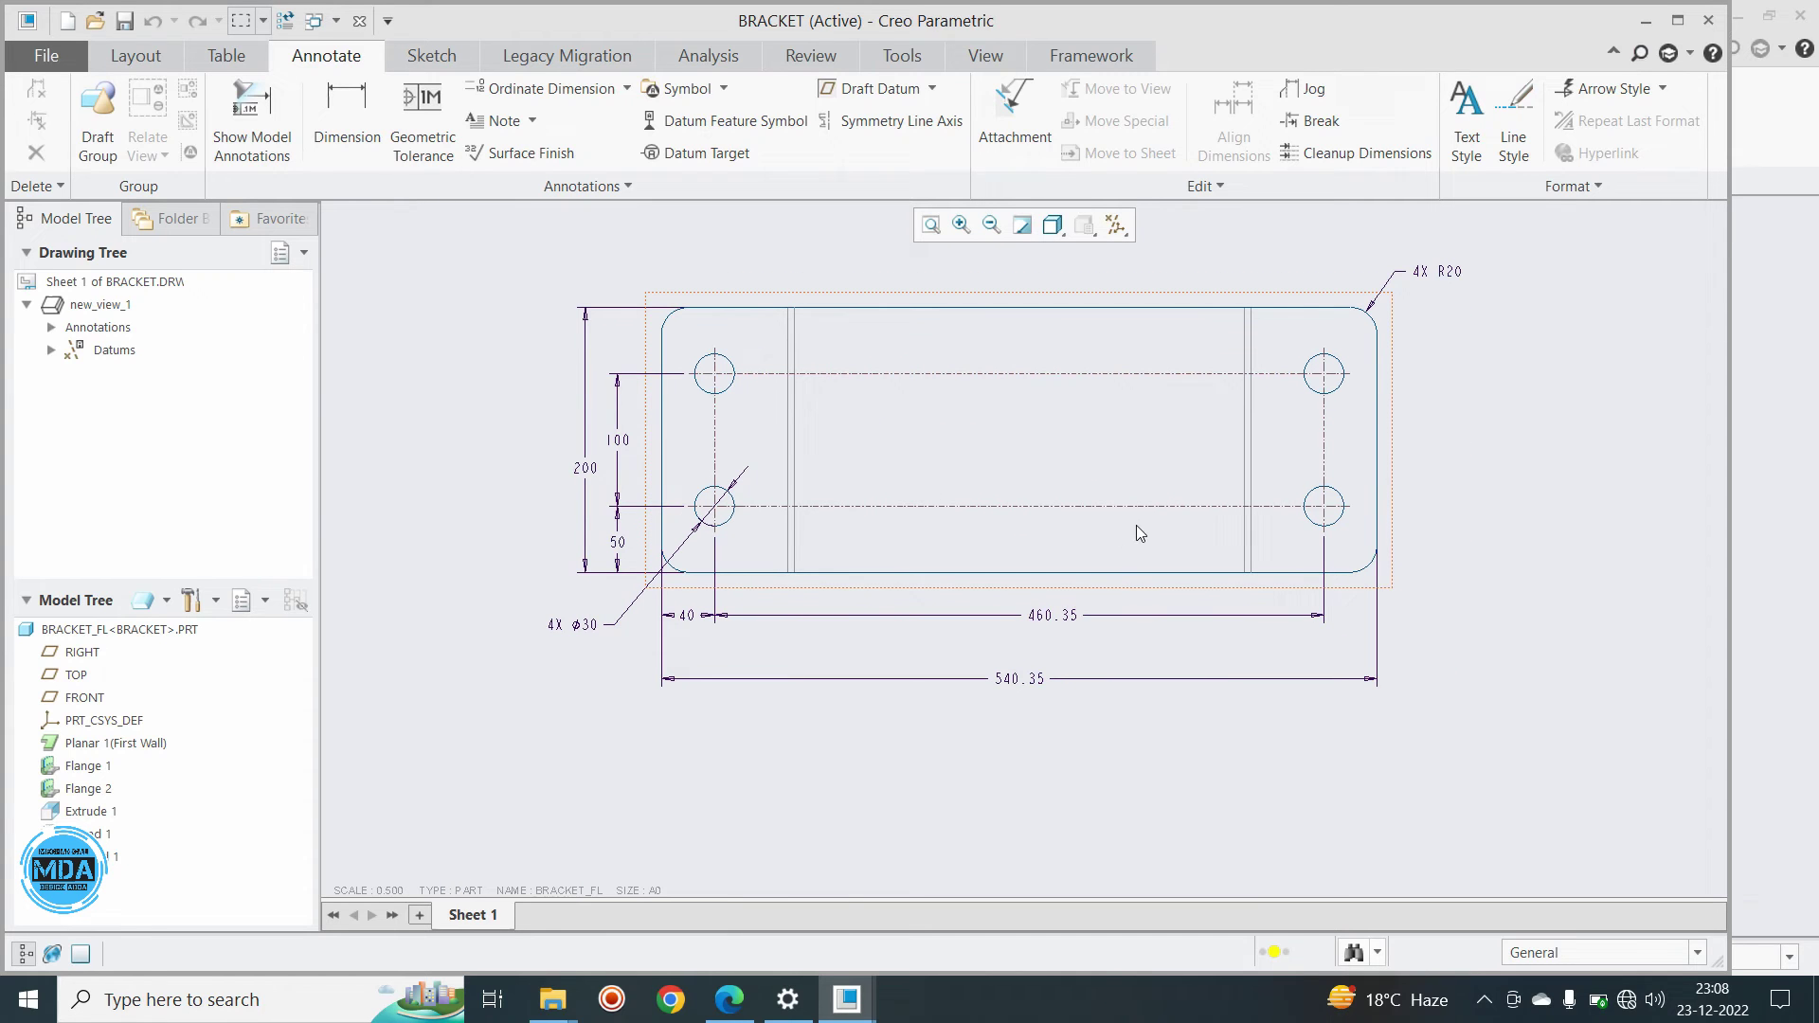
pyautogui.scroll(-2, 998, 422)
pyautogui.scroll(2, 1004, 415)
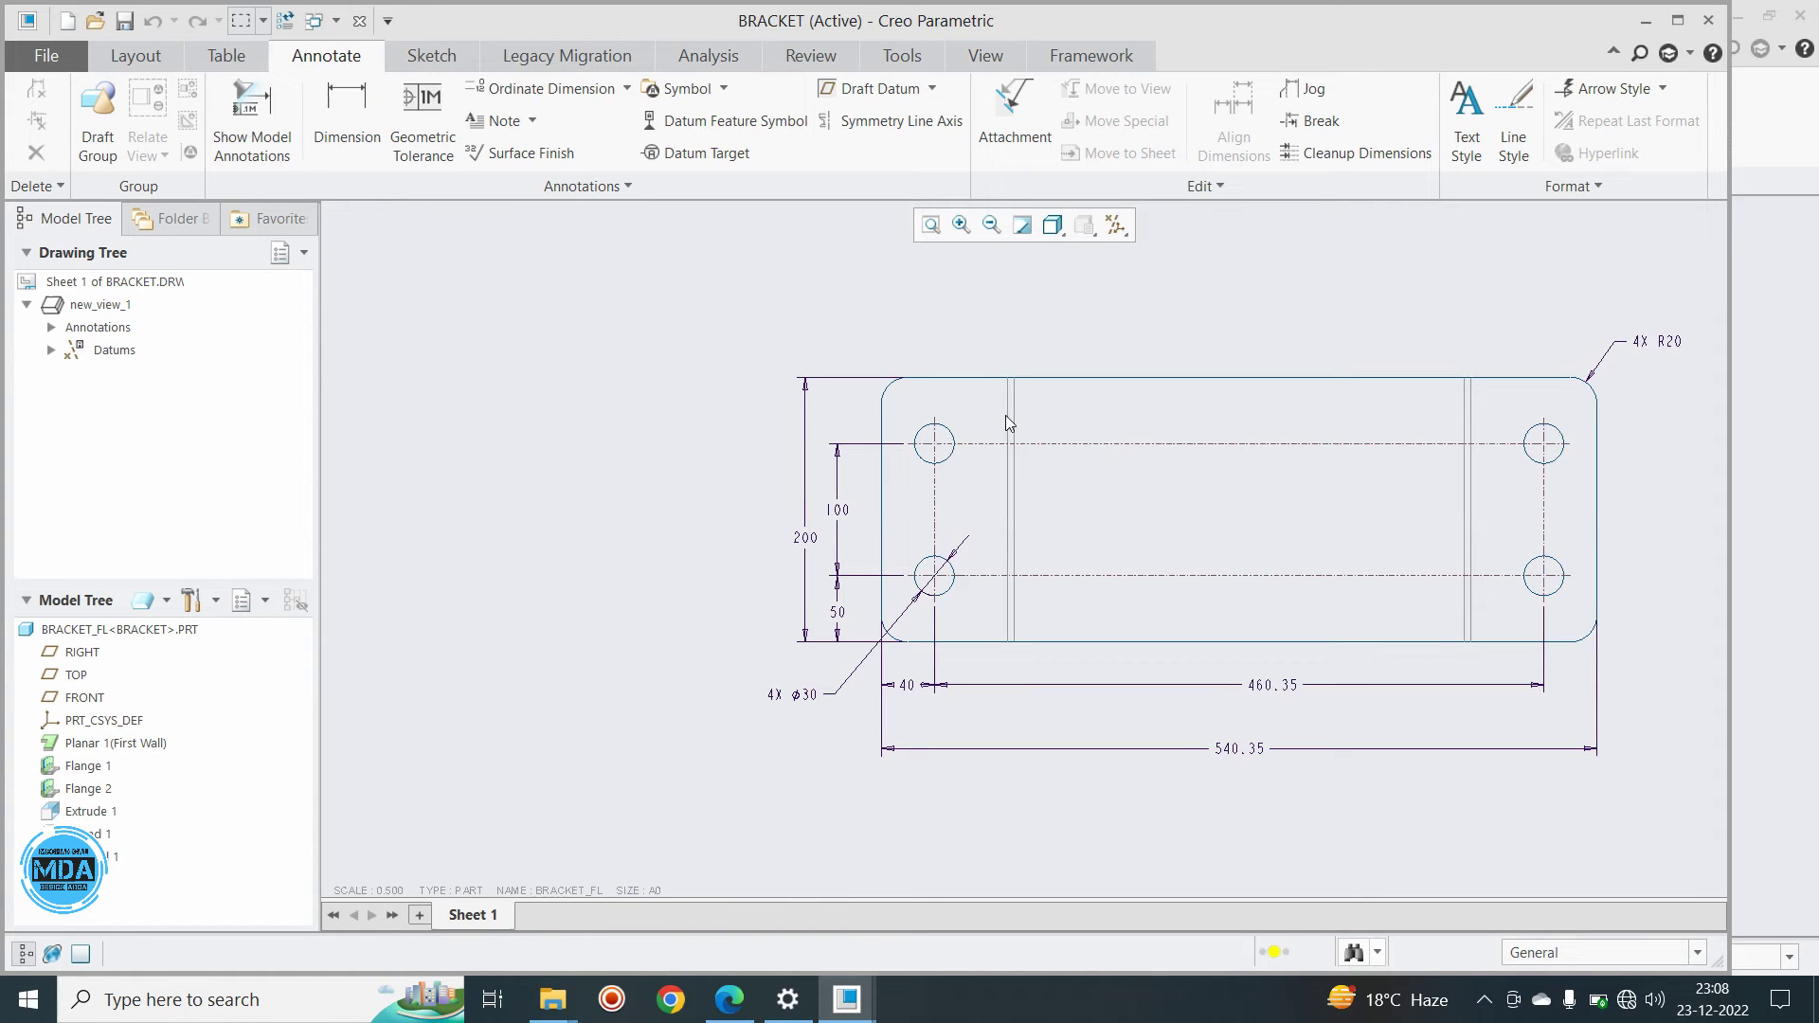
pyautogui.scroll(-2, 956, 360)
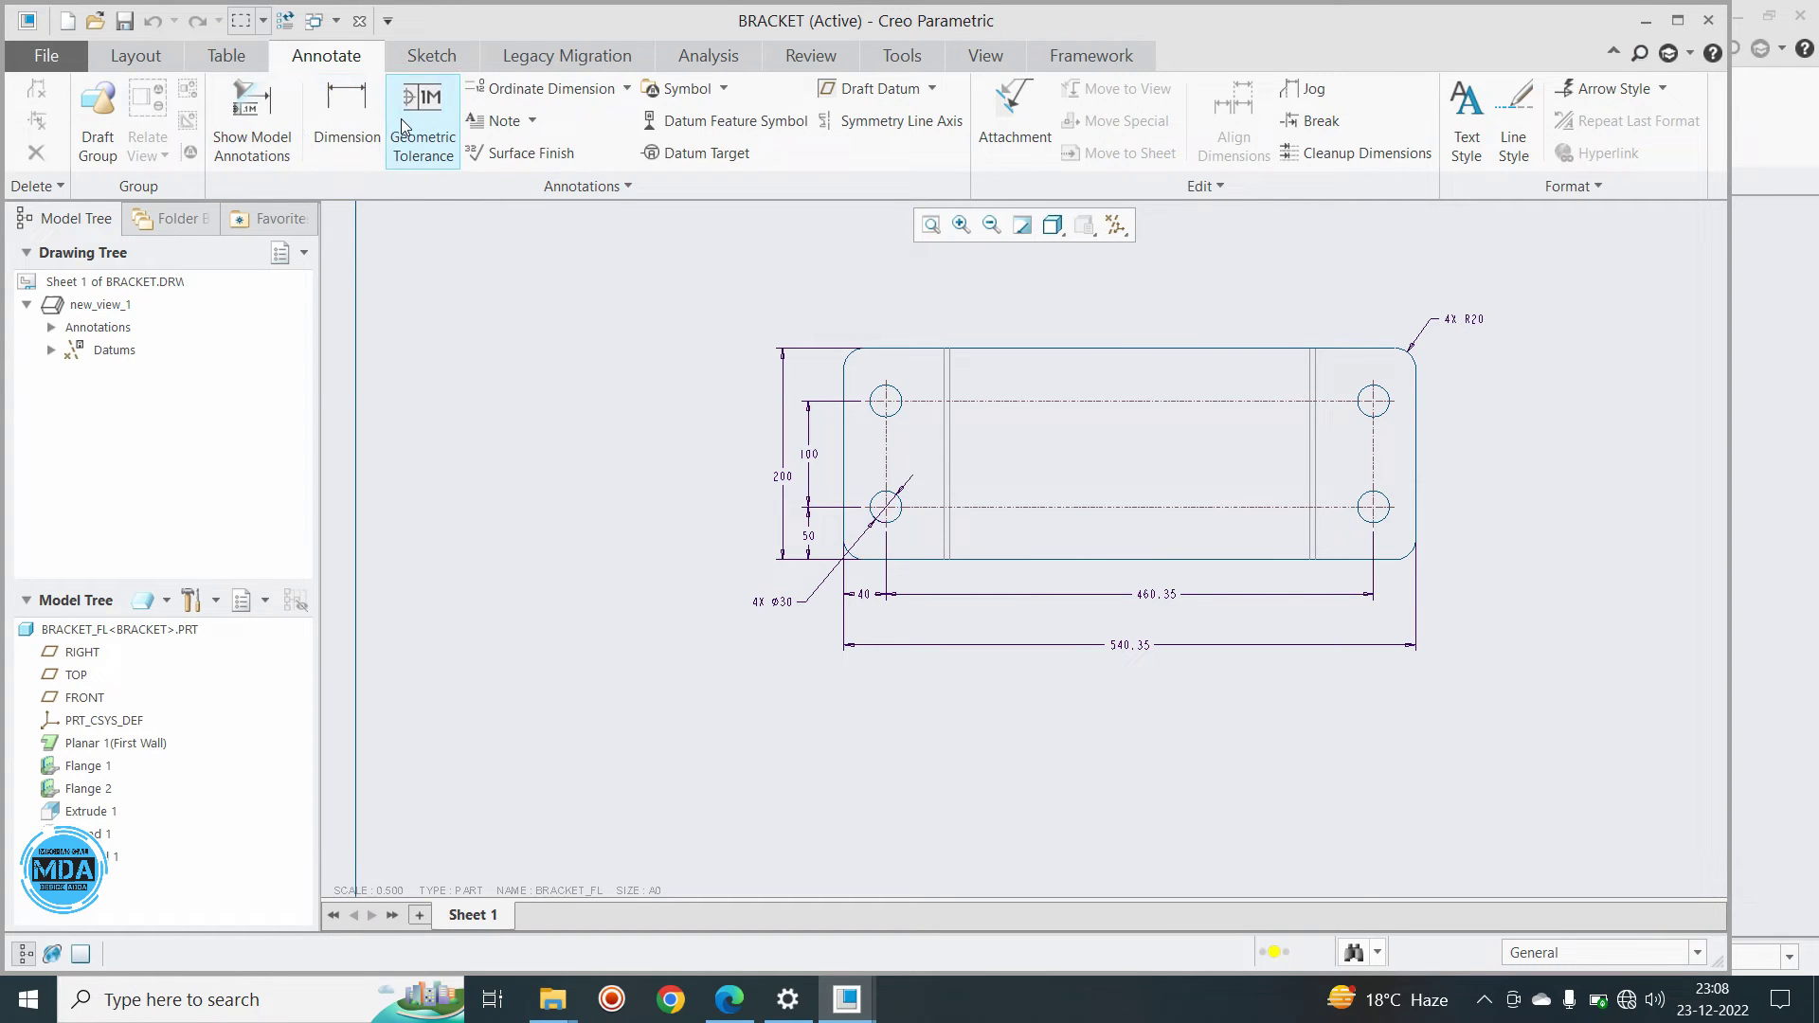
# Show and apply the A_5 and A_6 bend-line axis annotations on the flat view
pyautogui.click(250, 118)
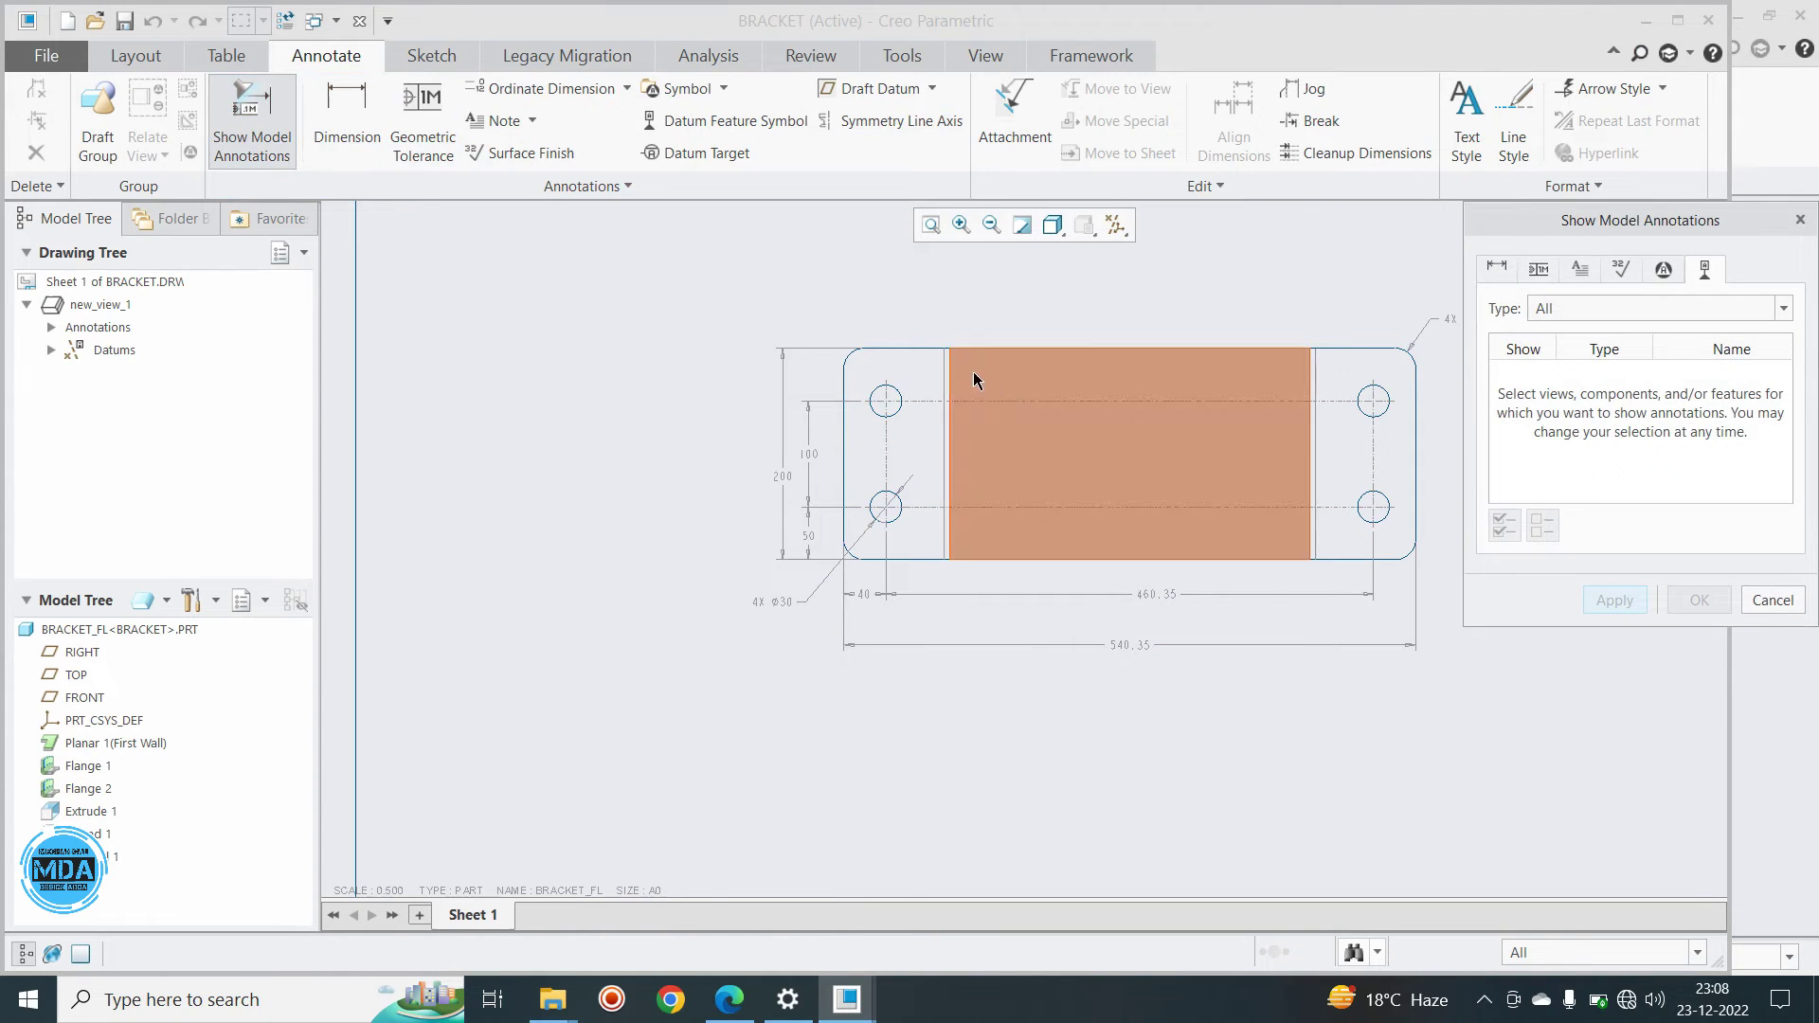
pyautogui.click(953, 433)
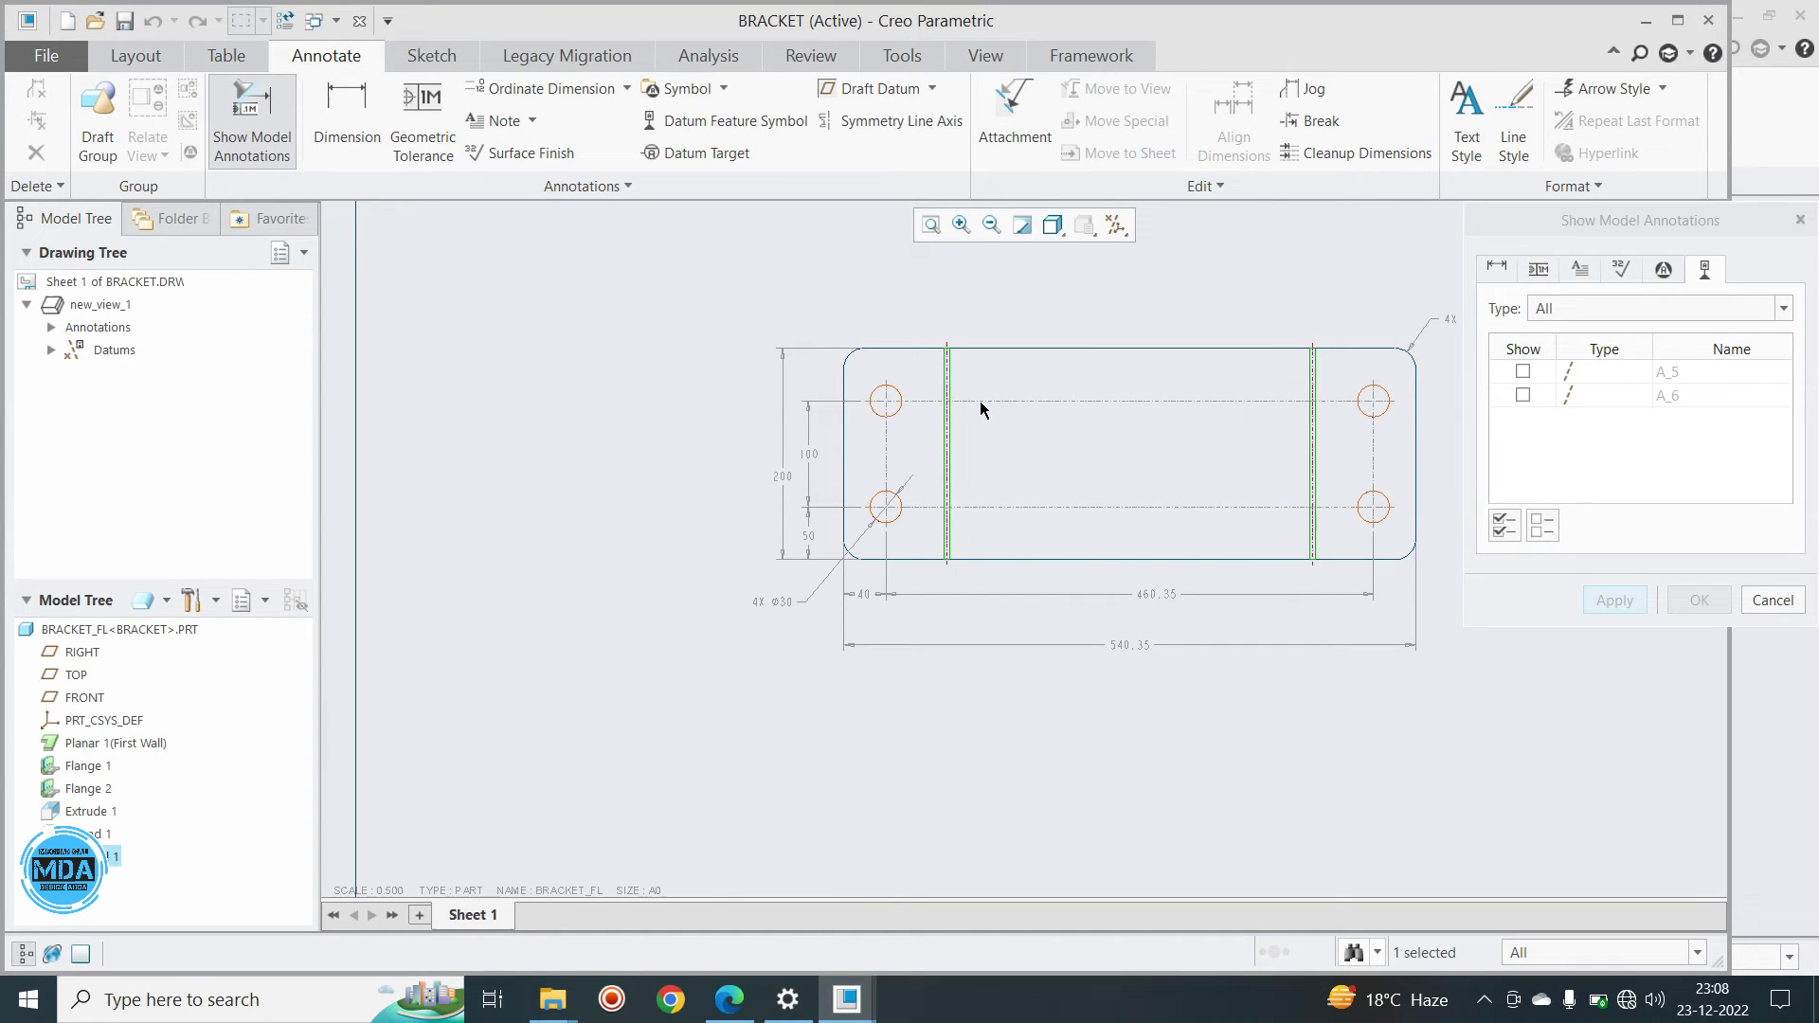
pyautogui.scroll(5, 928, 369)
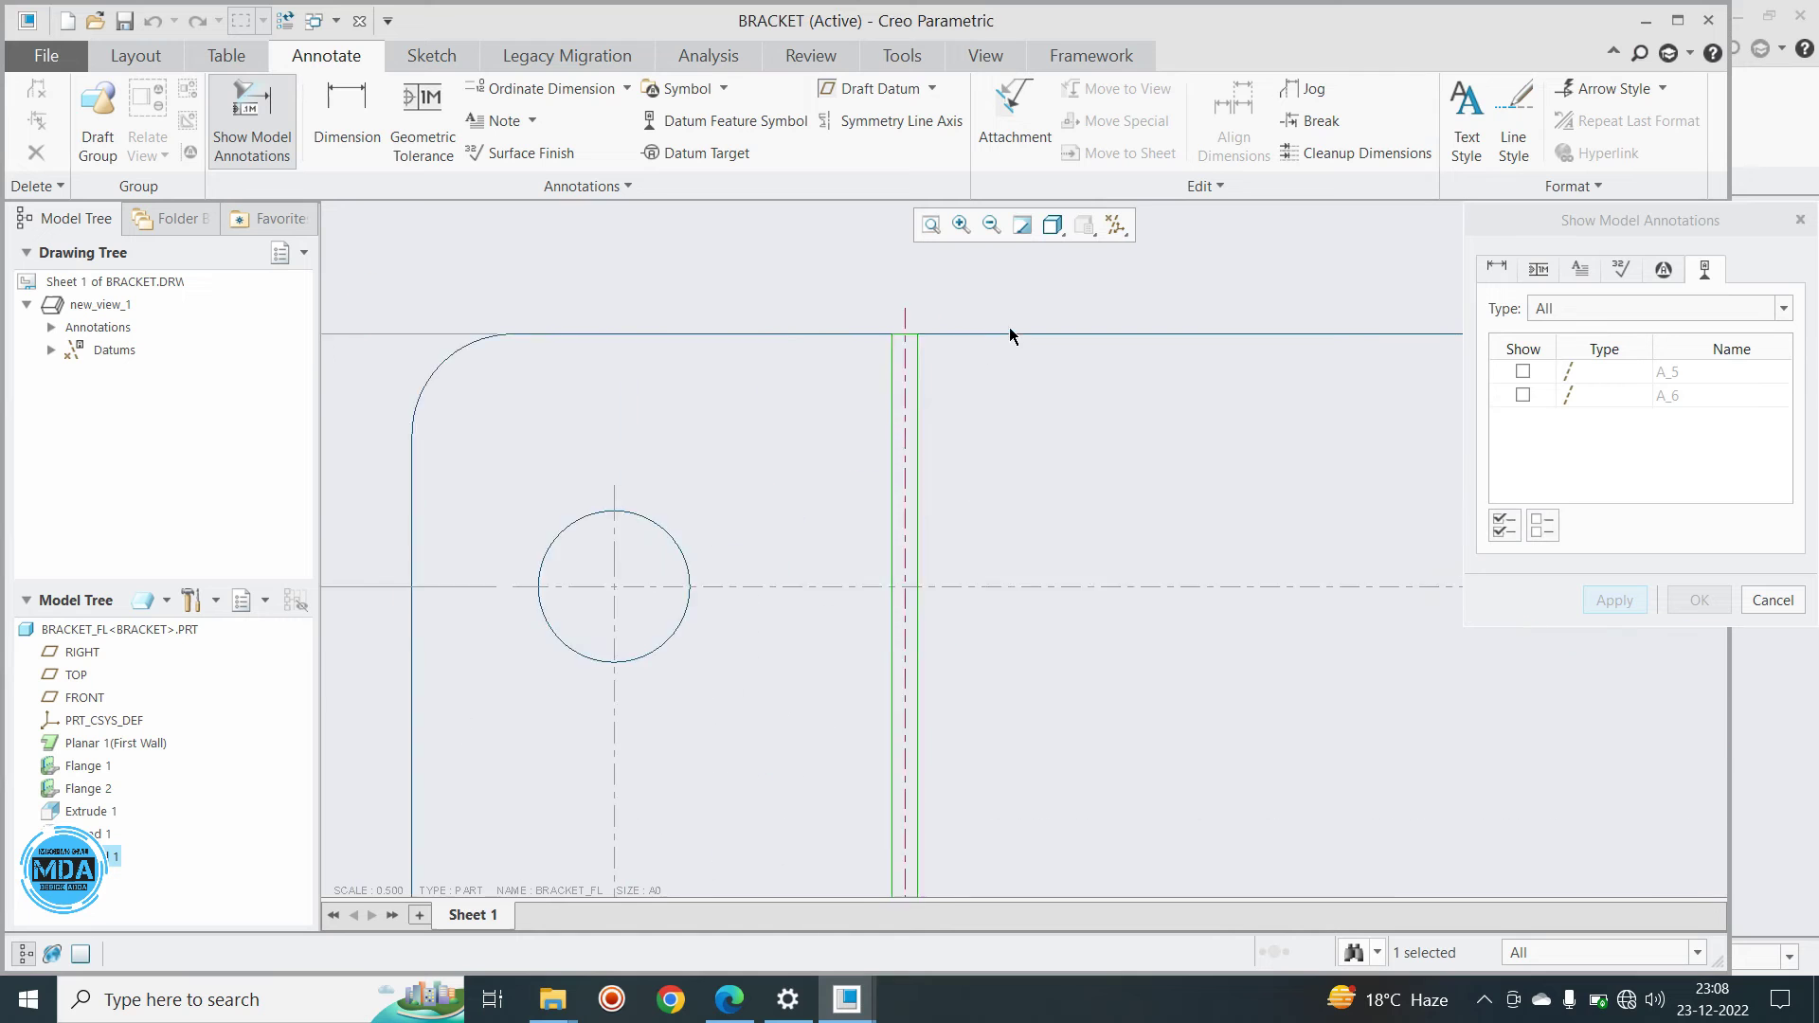
pyautogui.click(878, 327)
pyautogui.scroll(-6, 876, 327)
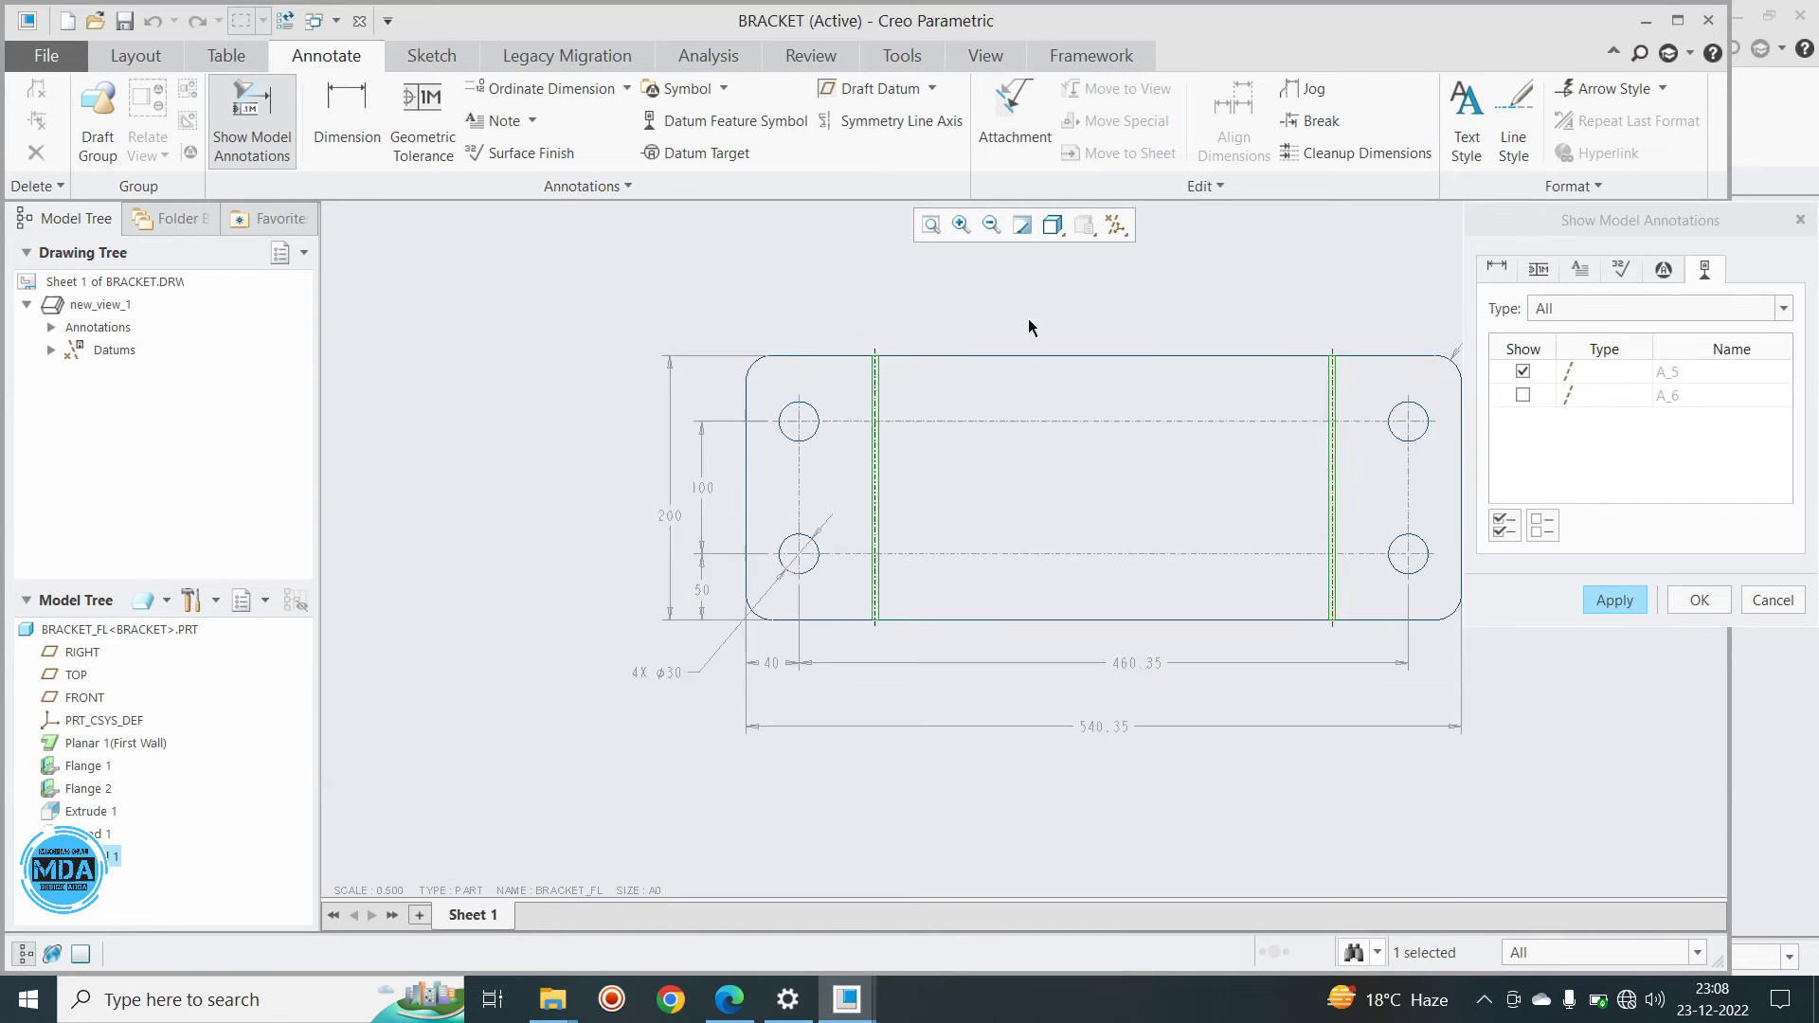
pyautogui.scroll(6, 1231, 330)
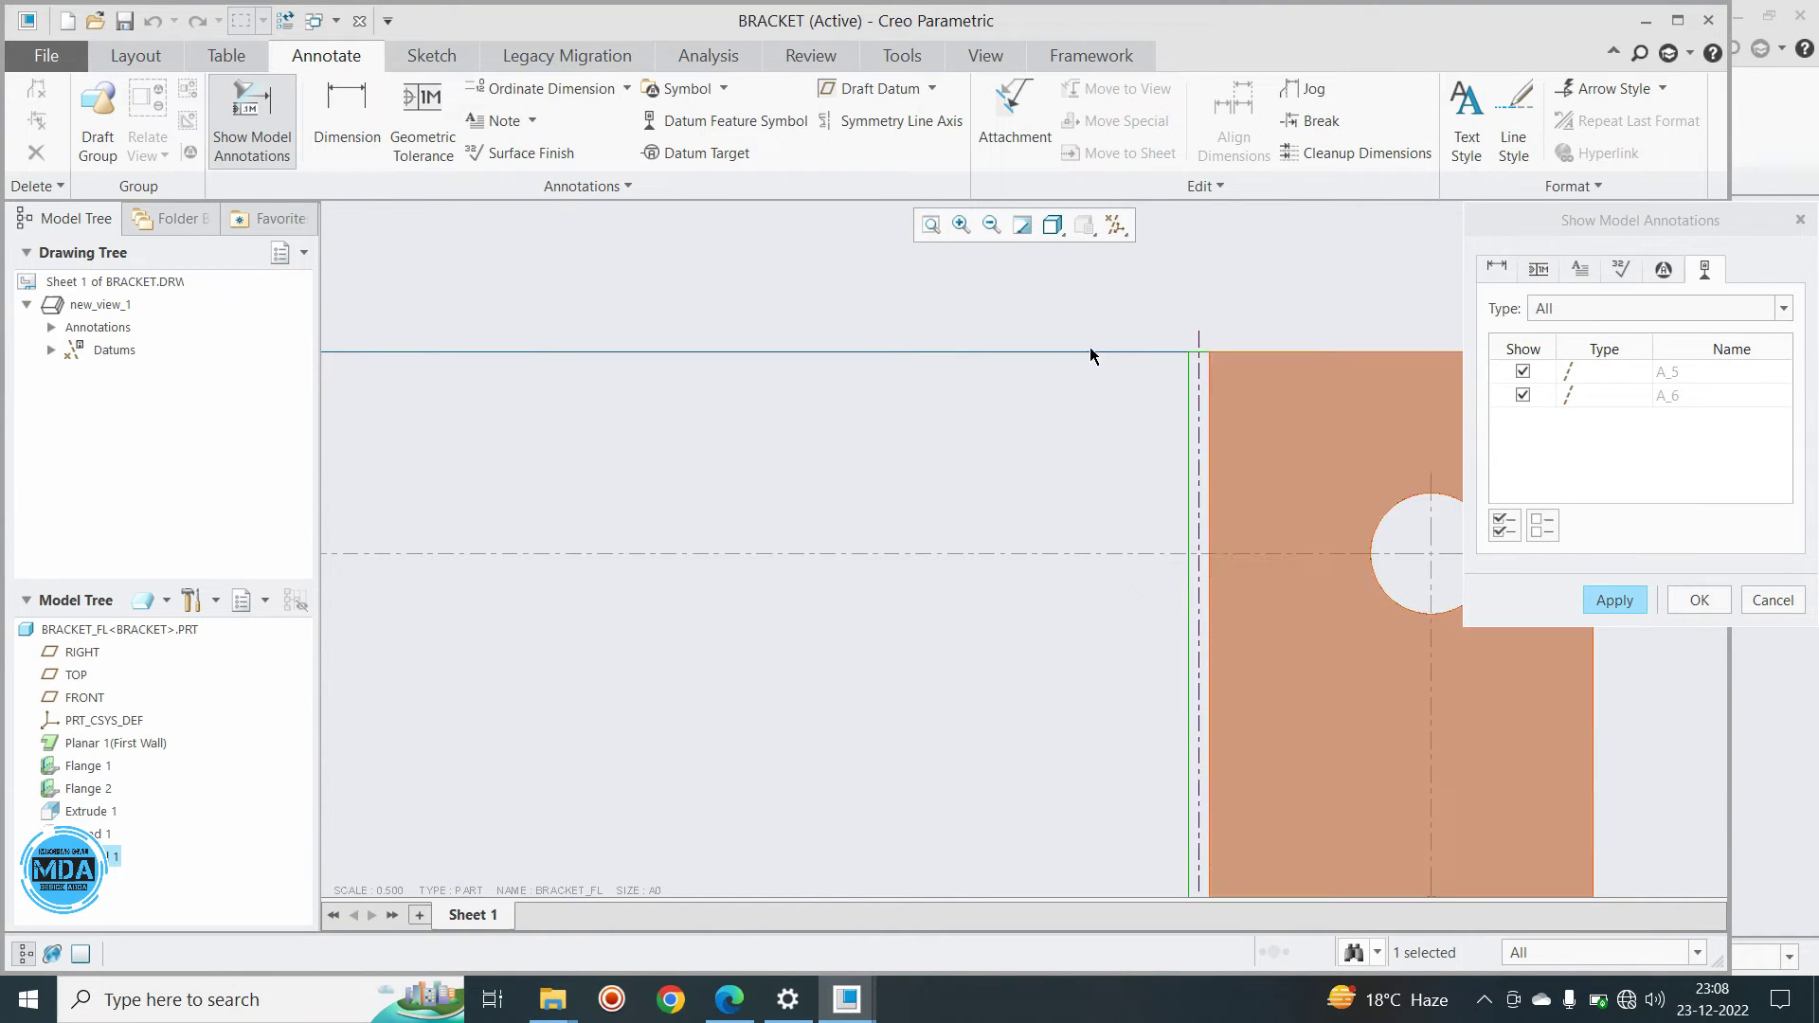
pyautogui.scroll(-6, 1089, 347)
pyautogui.click(1522, 395)
pyautogui.click(1636, 599)
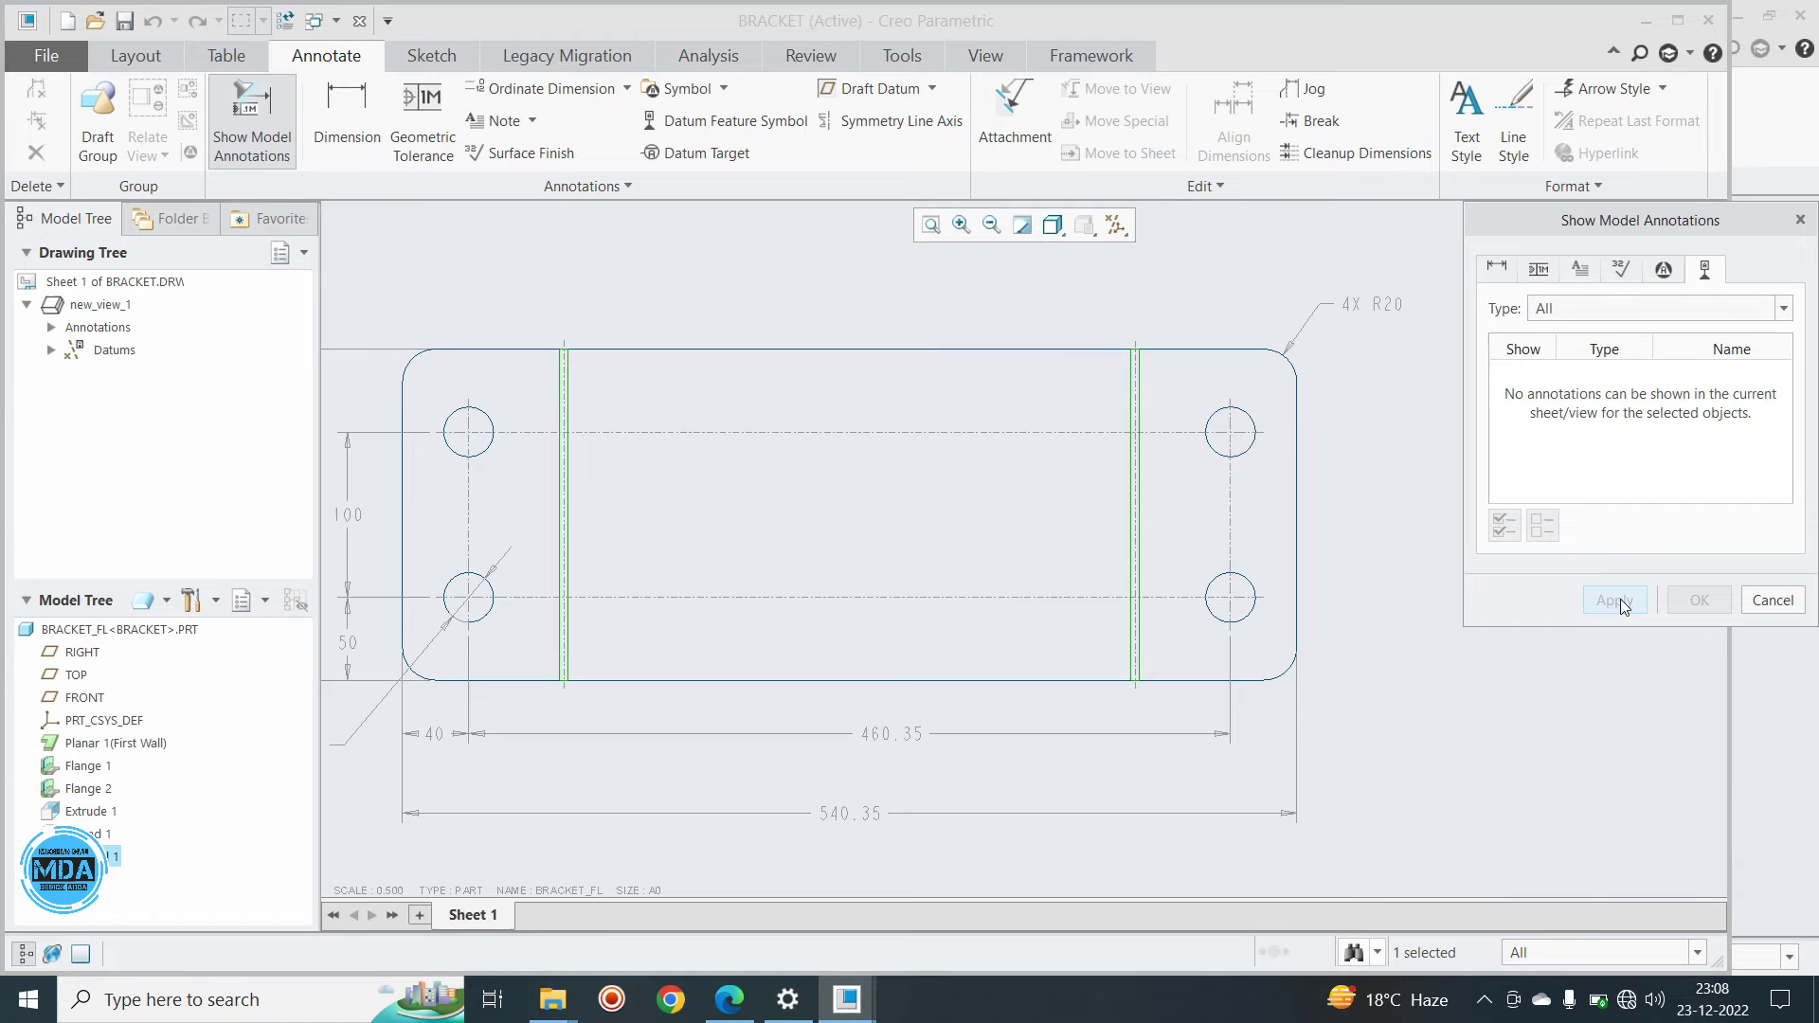
pyautogui.click(1758, 599)
pyautogui.scroll(-5, 1421, 465)
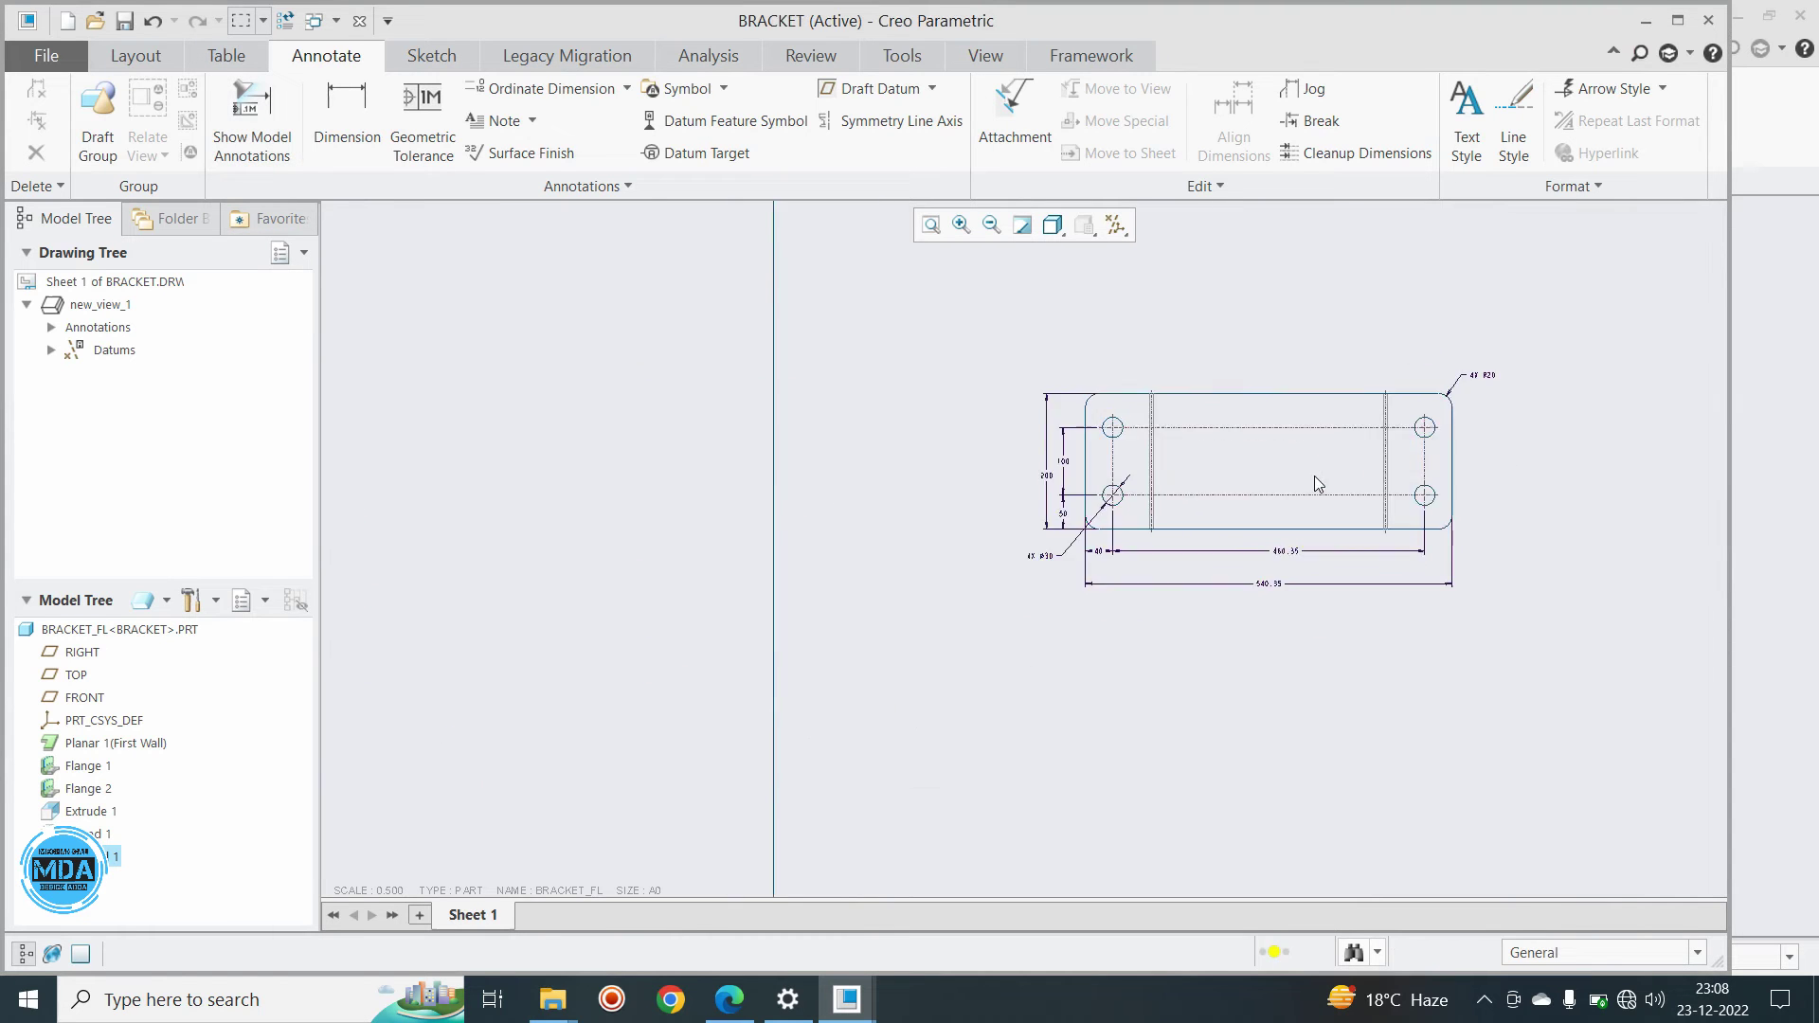
pyautogui.scroll(2, 1184, 427)
pyautogui.scroll(-3, 1157, 463)
pyautogui.scroll(5, 1337, 429)
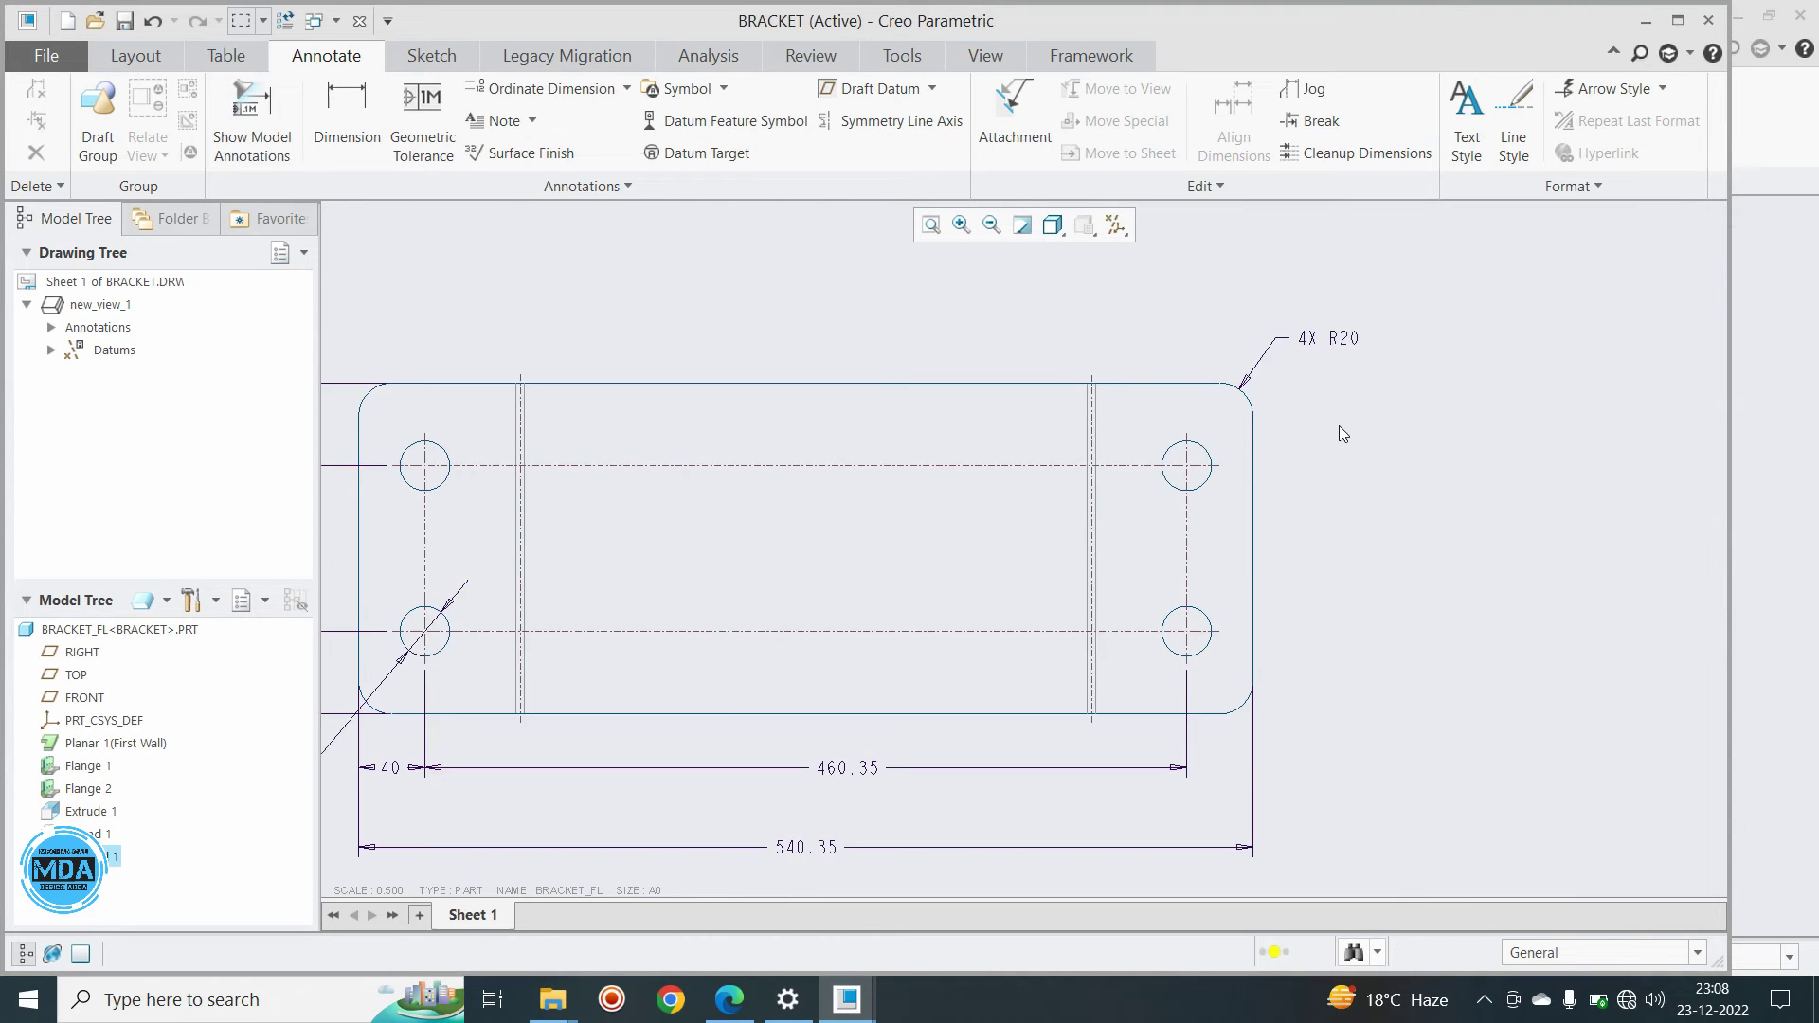
pyautogui.scroll(-2, 1040, 500)
pyautogui.scroll(-2, 743, 561)
pyautogui.scroll(3, 1100, 475)
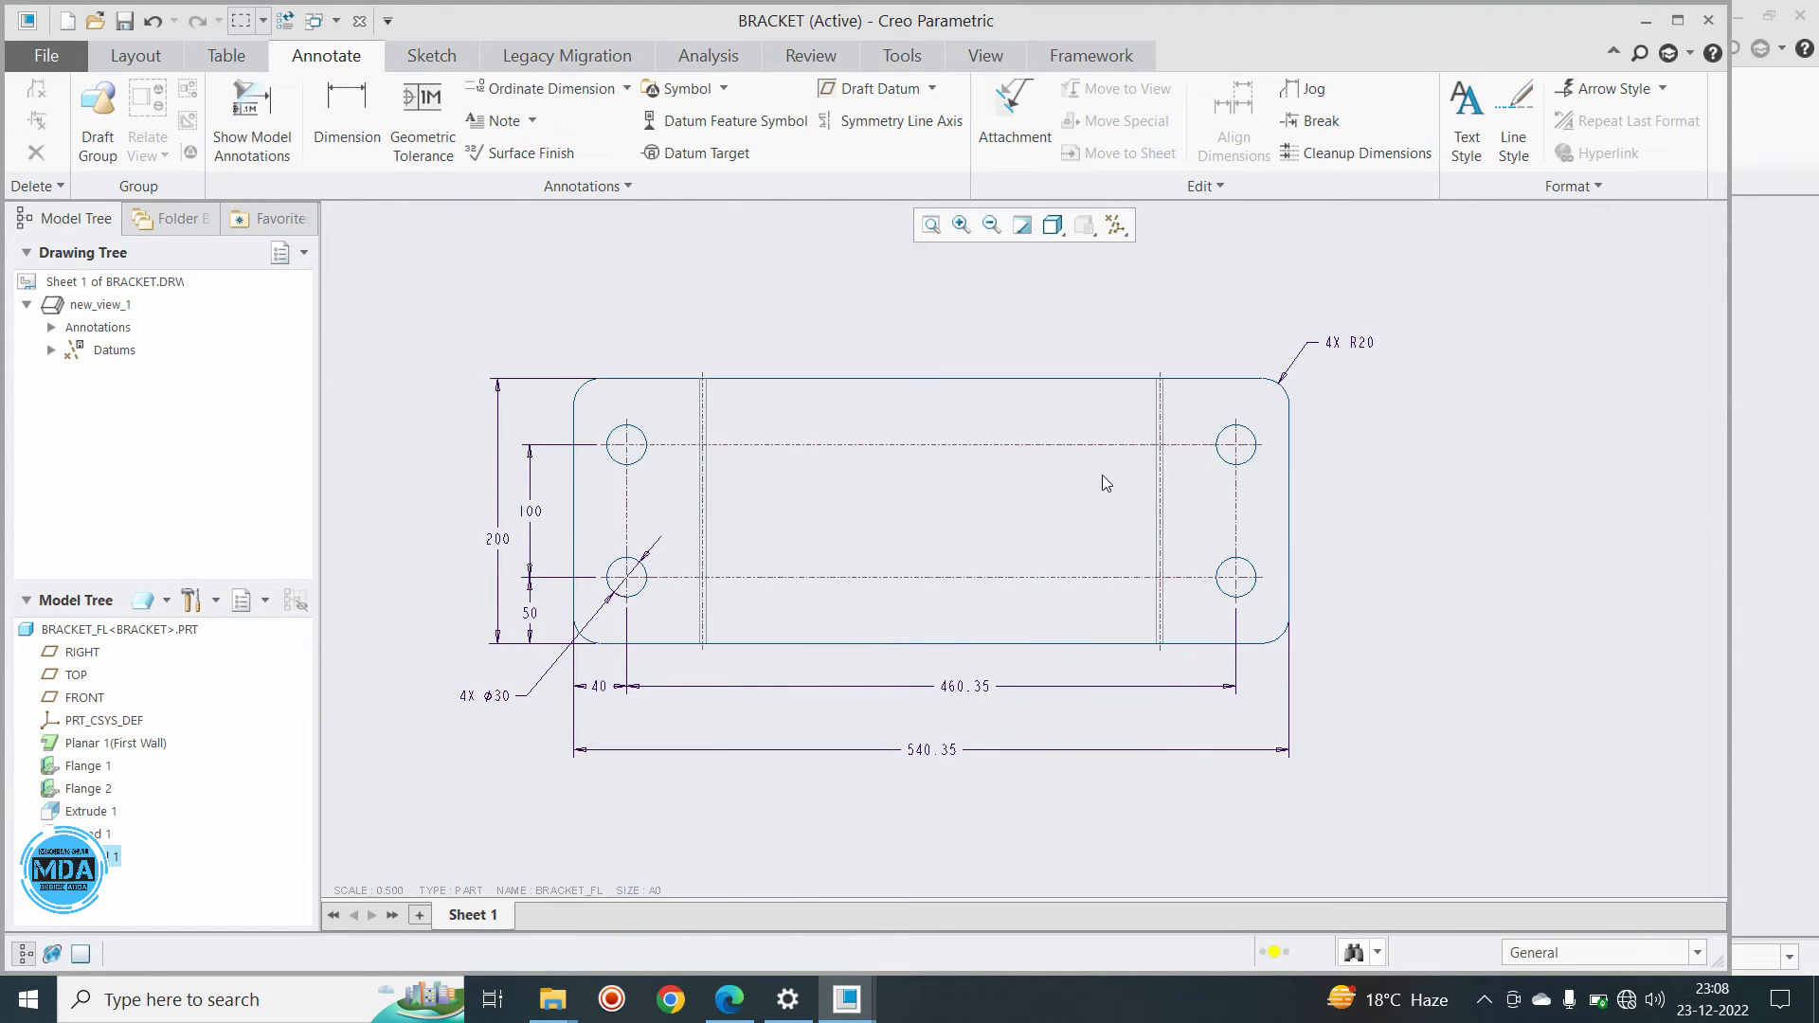
pyautogui.scroll(-1, 1086, 536)
pyautogui.moveTo(1085, 537); pyautogui.dragTo(1347, 480, button='middle')
pyautogui.scroll(1, 1421, 456)
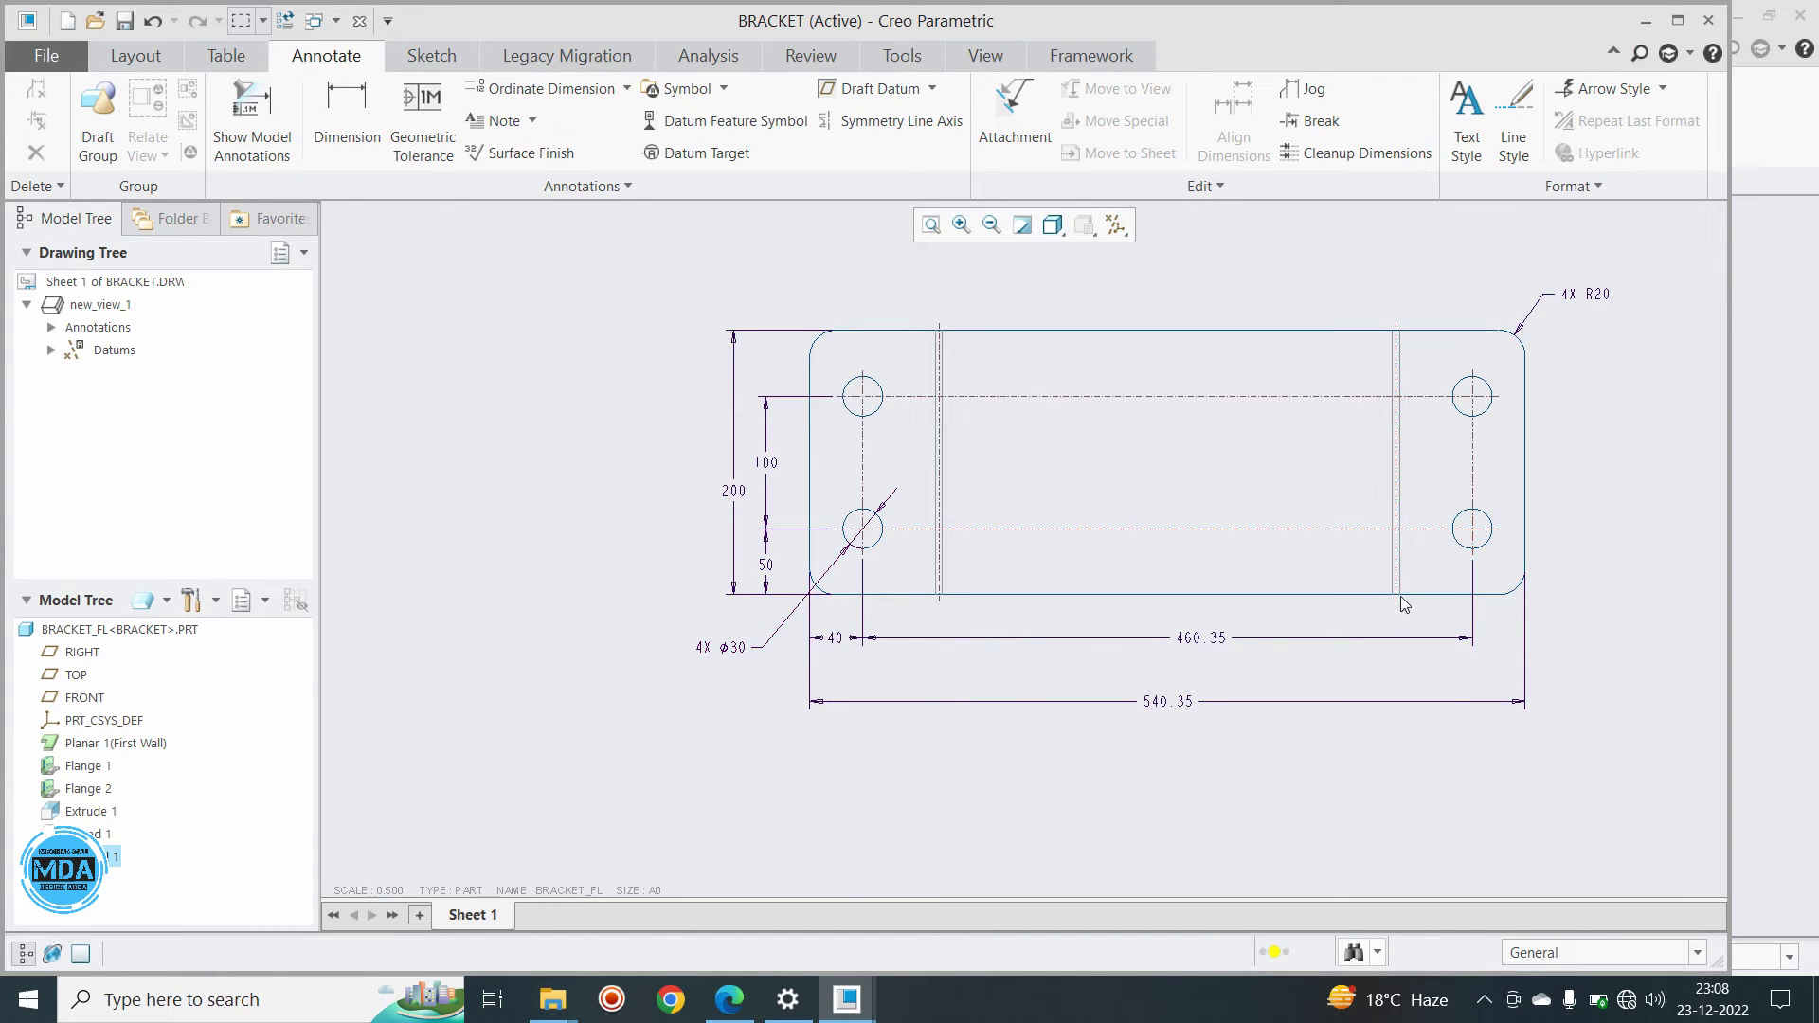
pyautogui.scroll(-2, 991, 479)
pyautogui.scroll(1, 1180, 512)
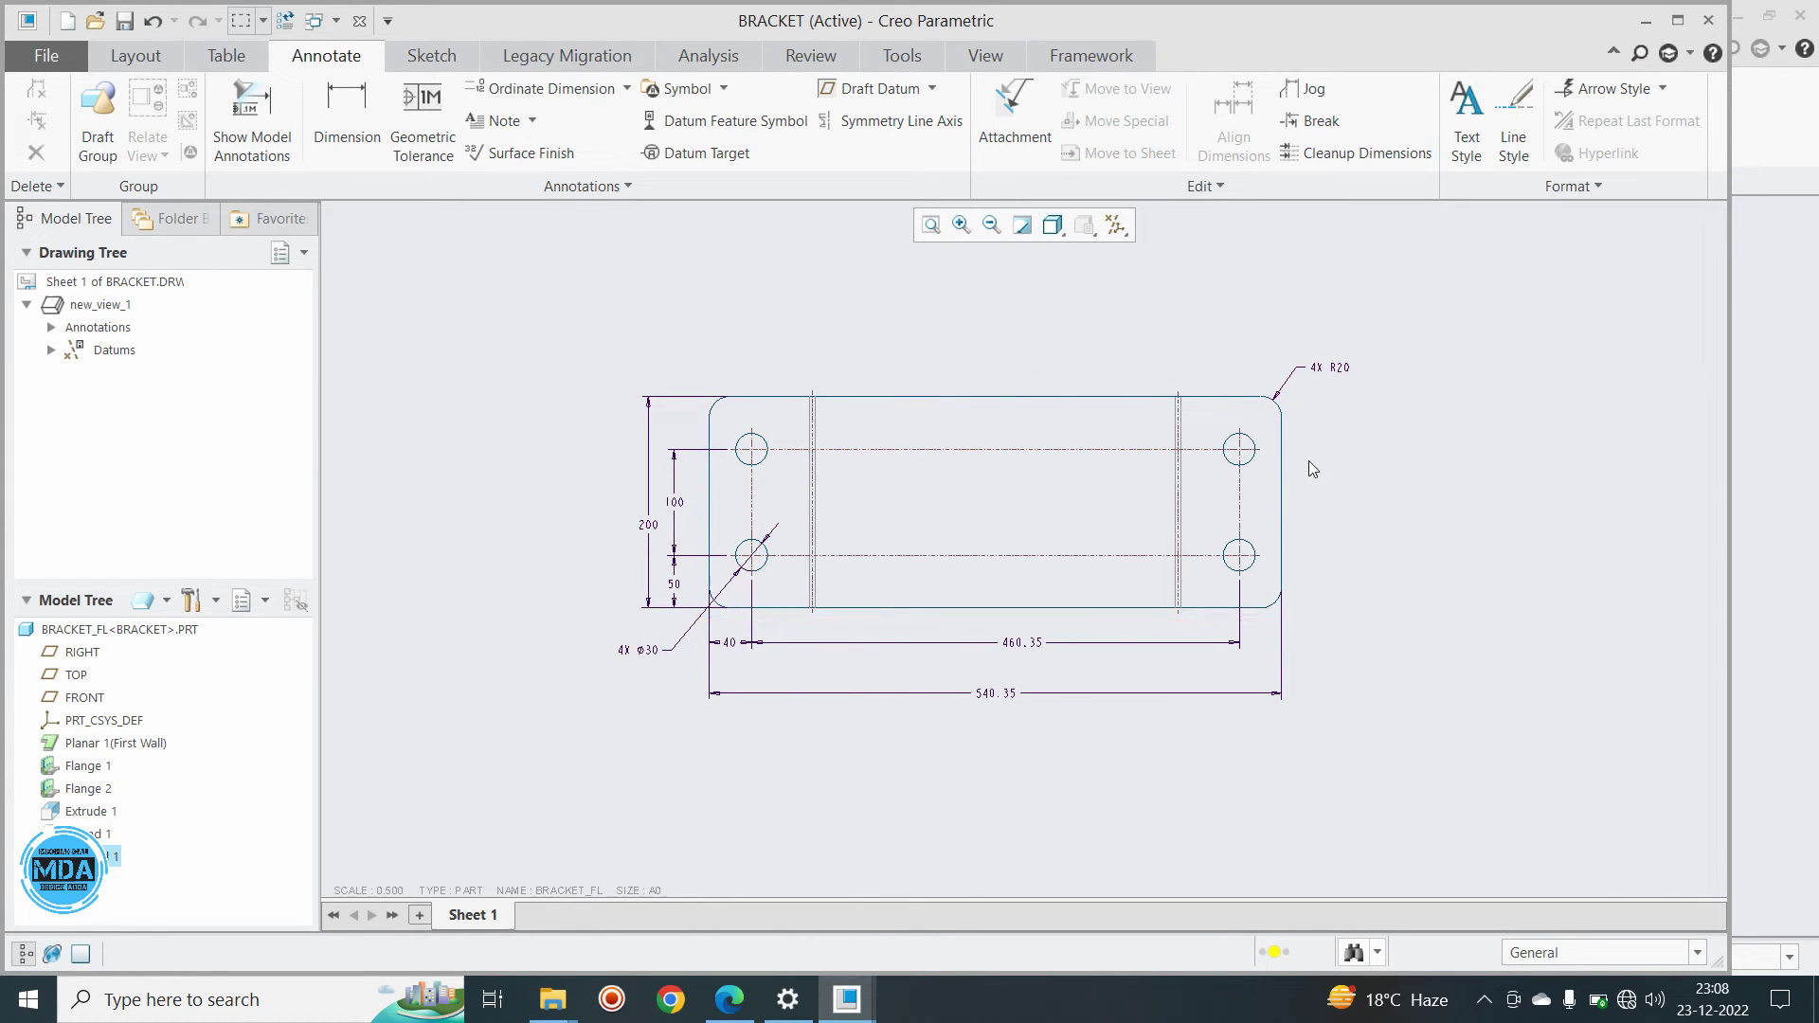
# Dimension the bend lines from the left edge as 97.59 and 442.77, placed above the part
pyautogui.click(342, 117)
pyautogui.click(714, 436)
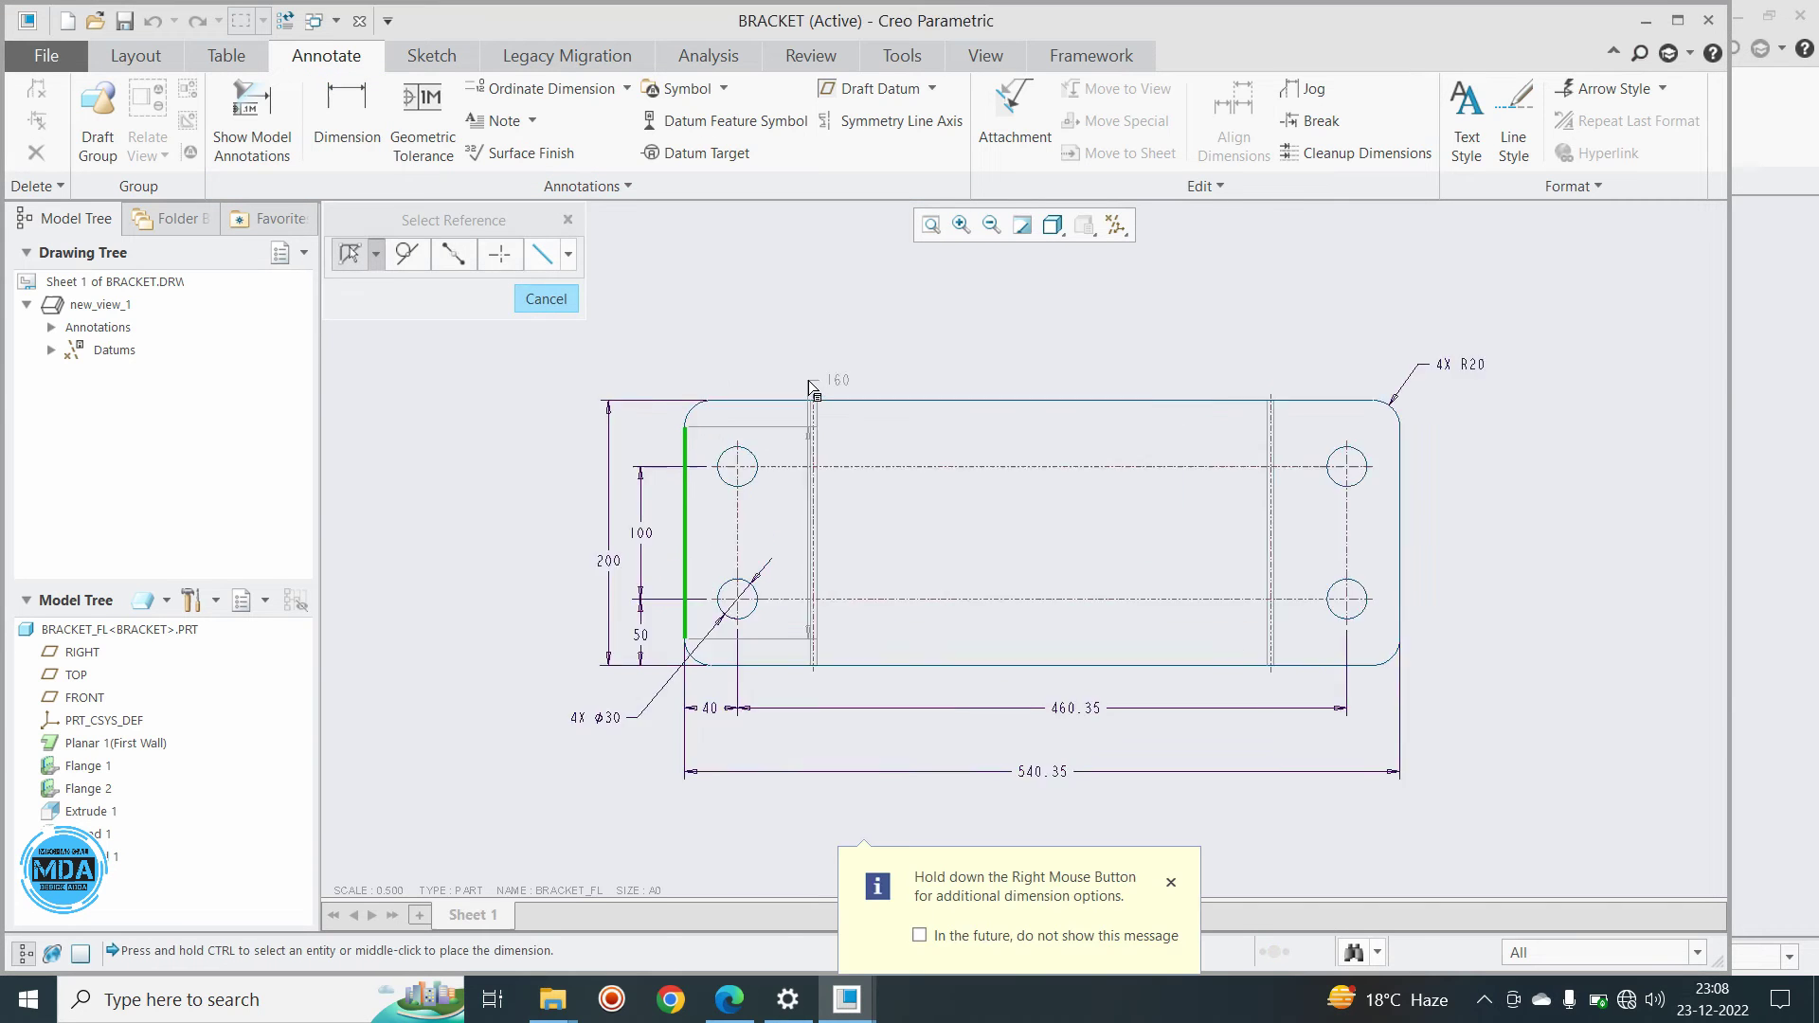
pyautogui.scroll(5, 813, 407)
pyautogui.scroll(-5, 816, 425)
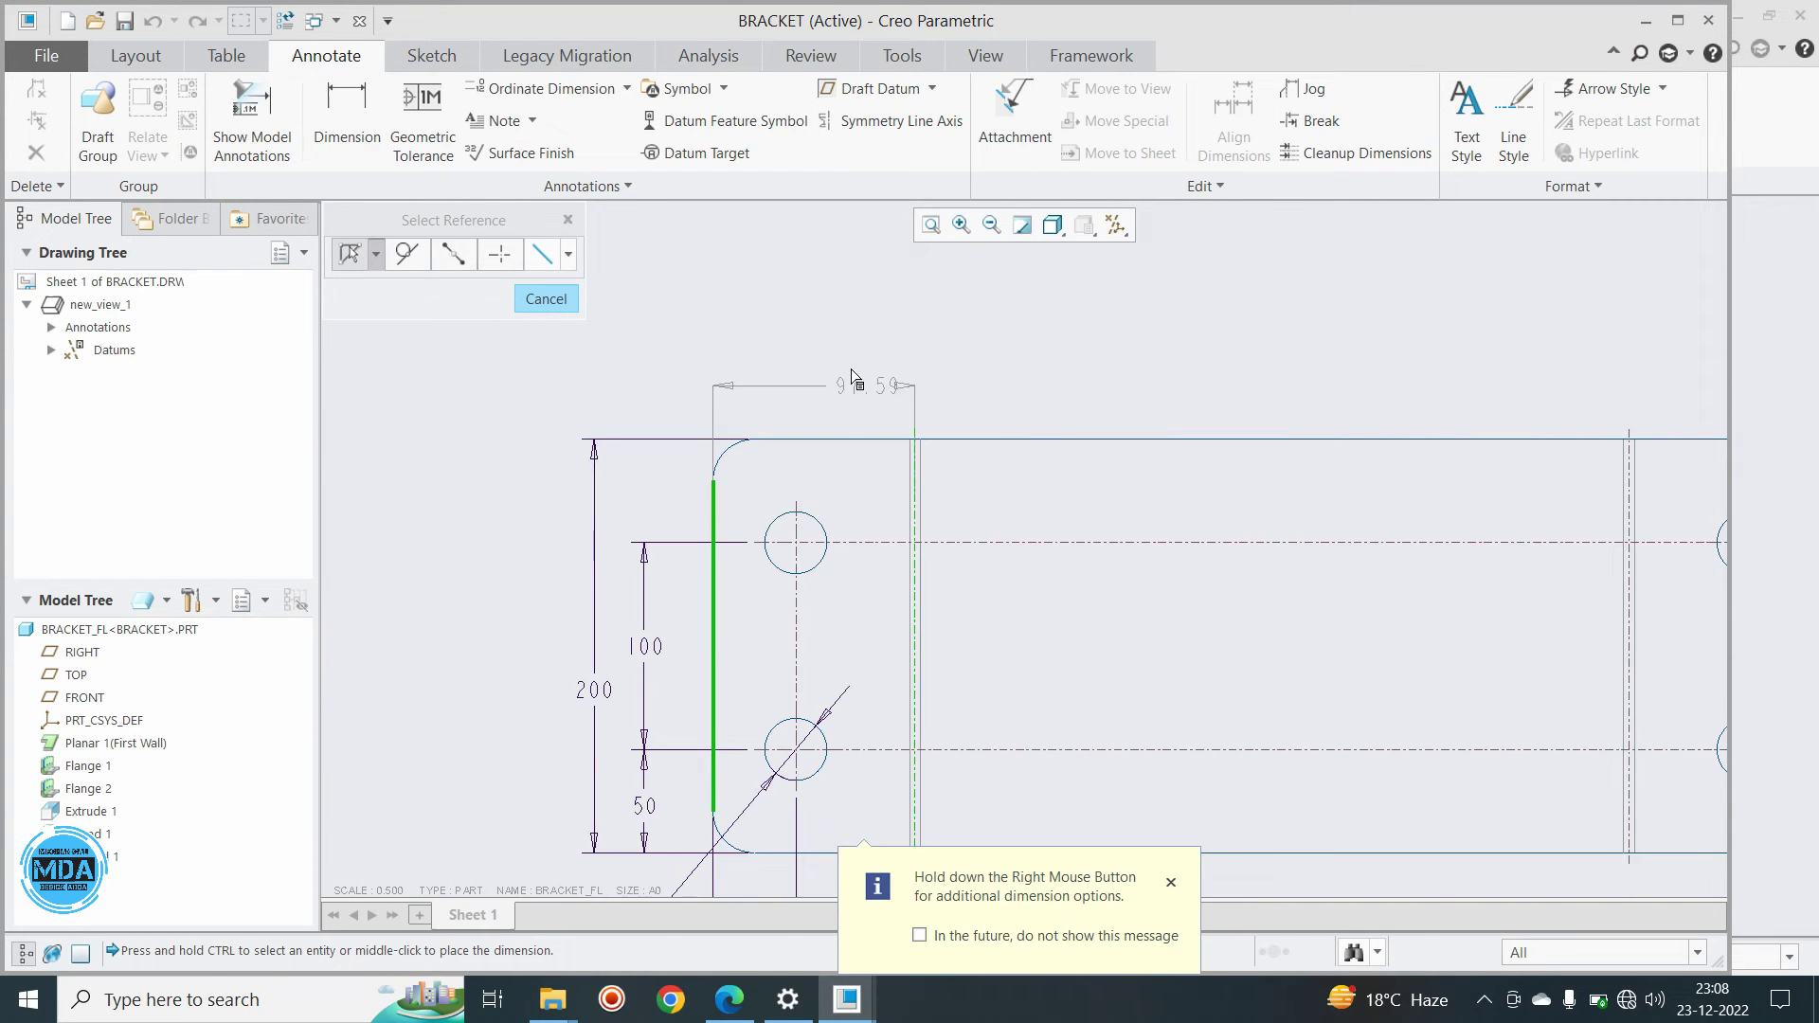
pyautogui.middleClick(815, 355)
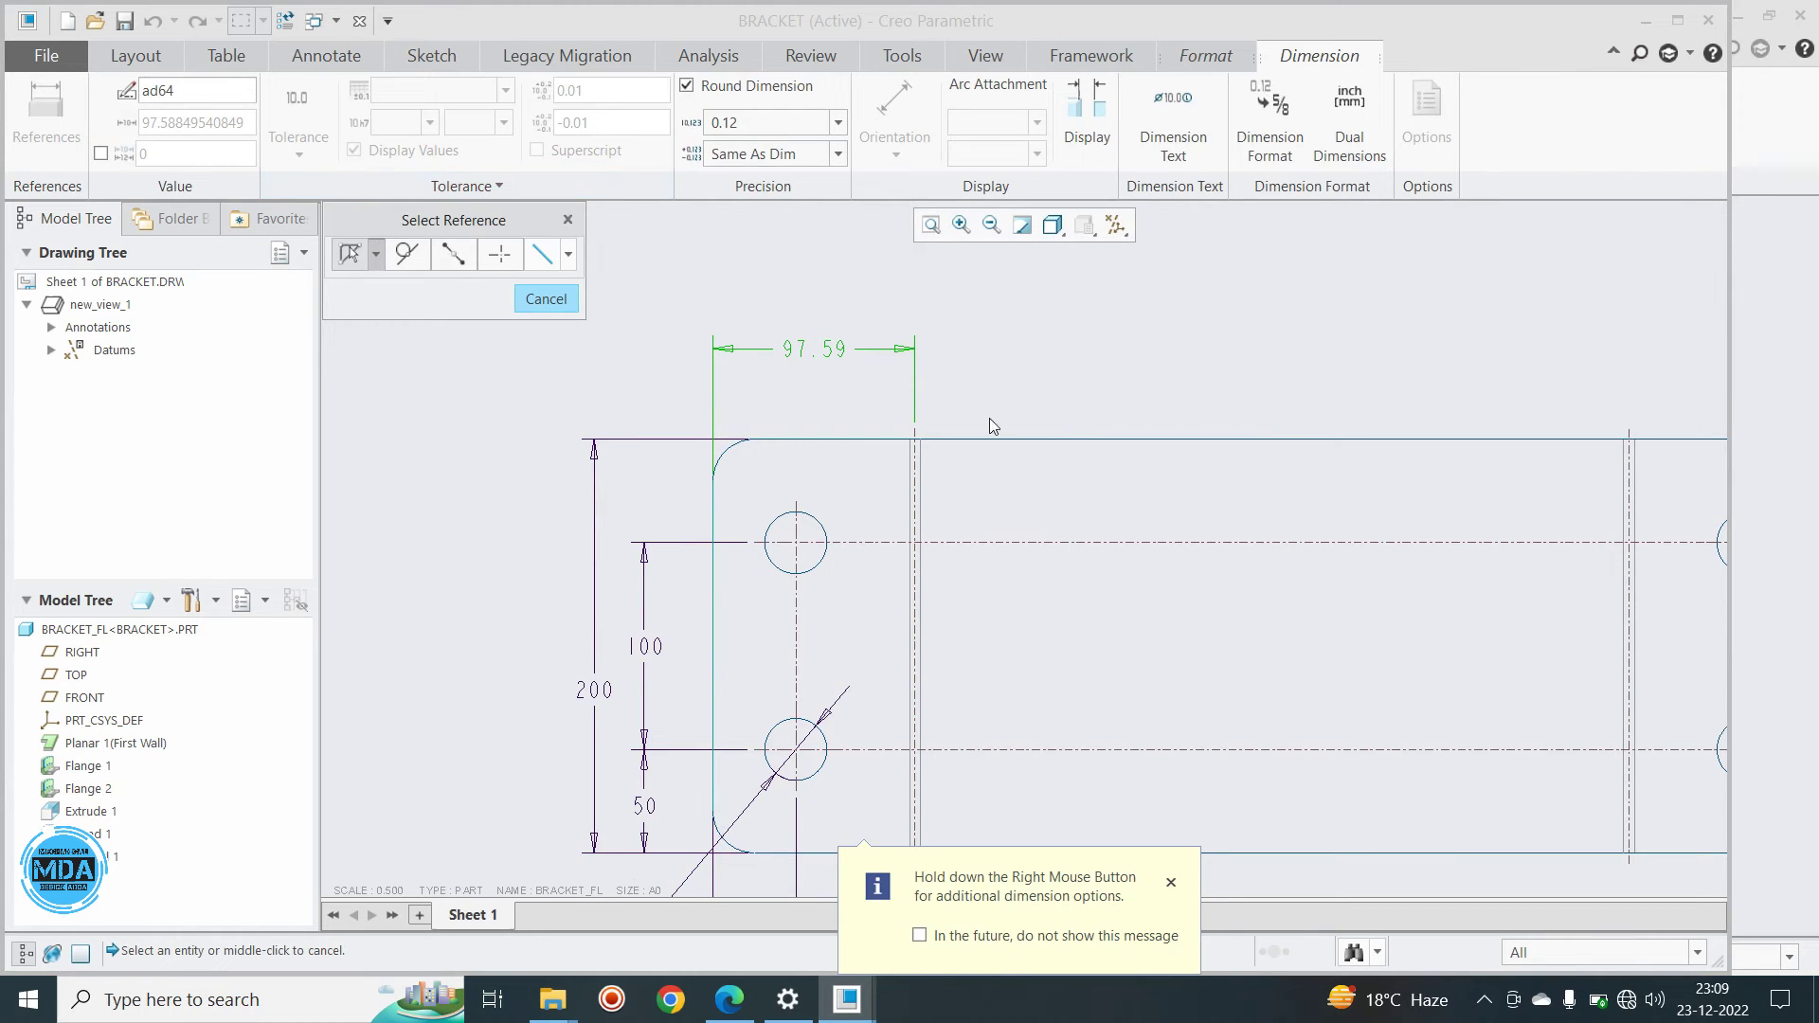
pyautogui.click(717, 540)
pyautogui.scroll(-3, 934, 418)
pyautogui.scroll(6, 995, 424)
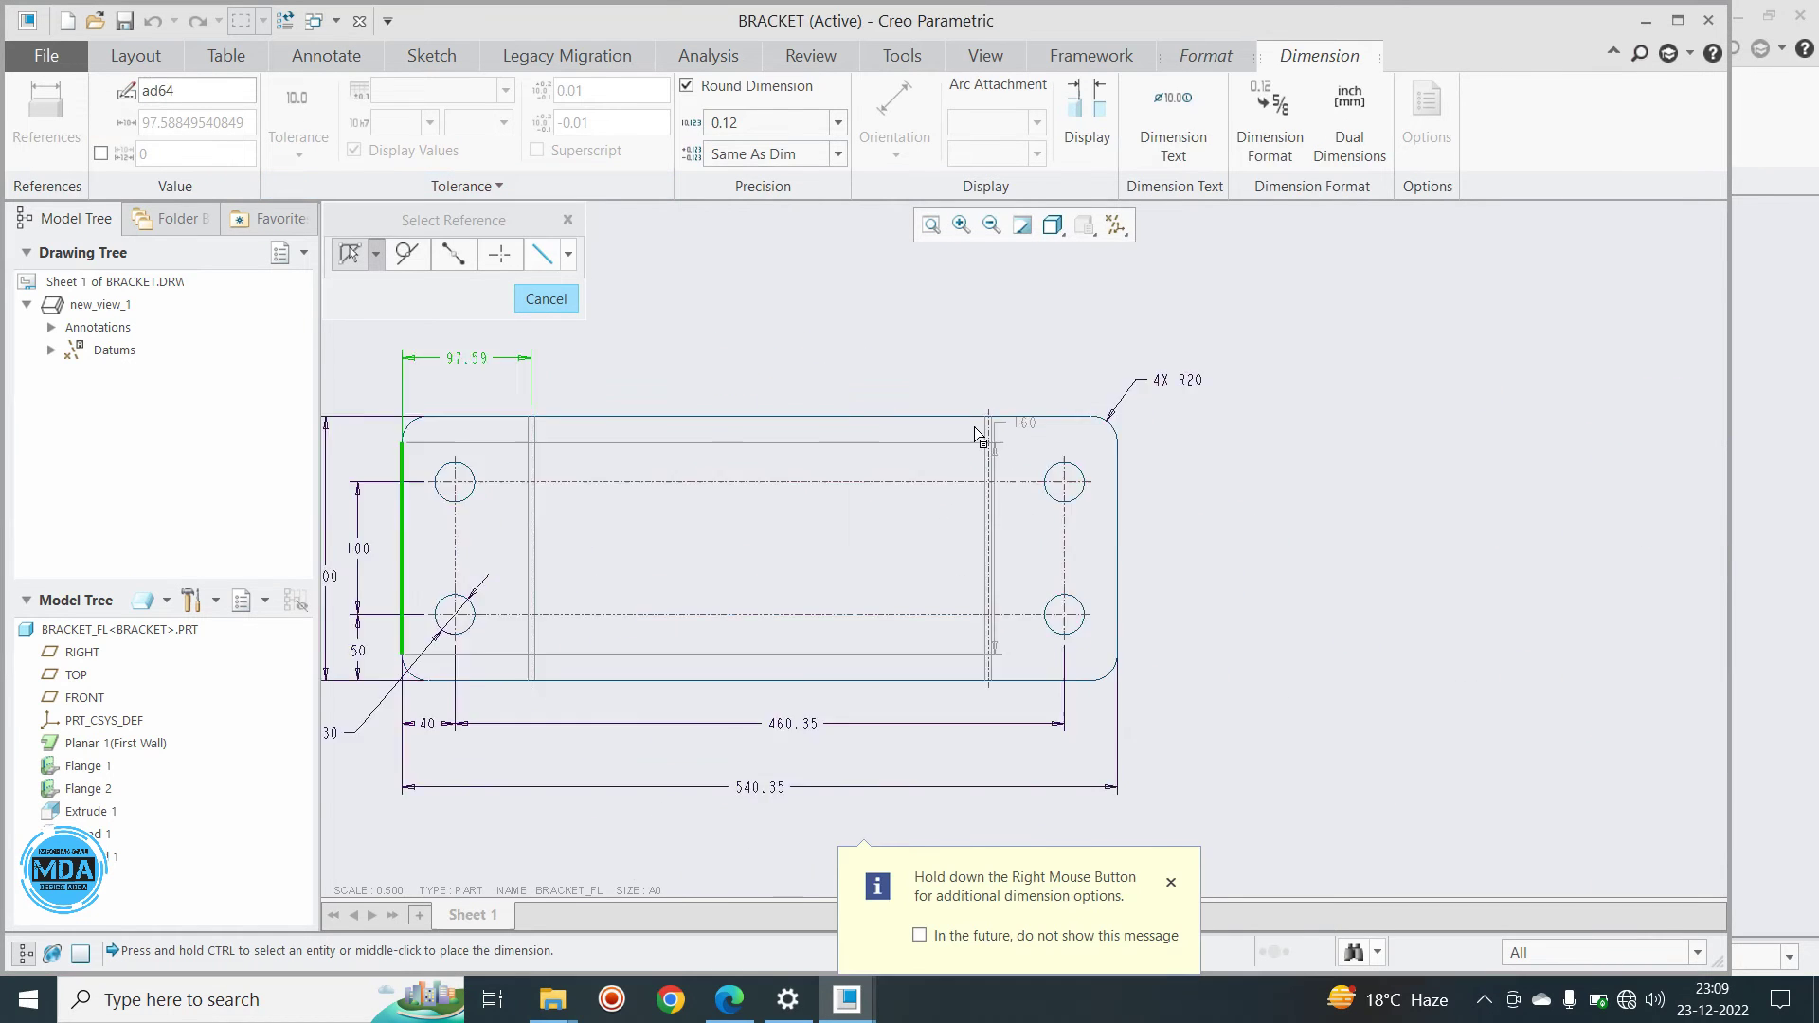
pyautogui.scroll(-3, 1075, 492)
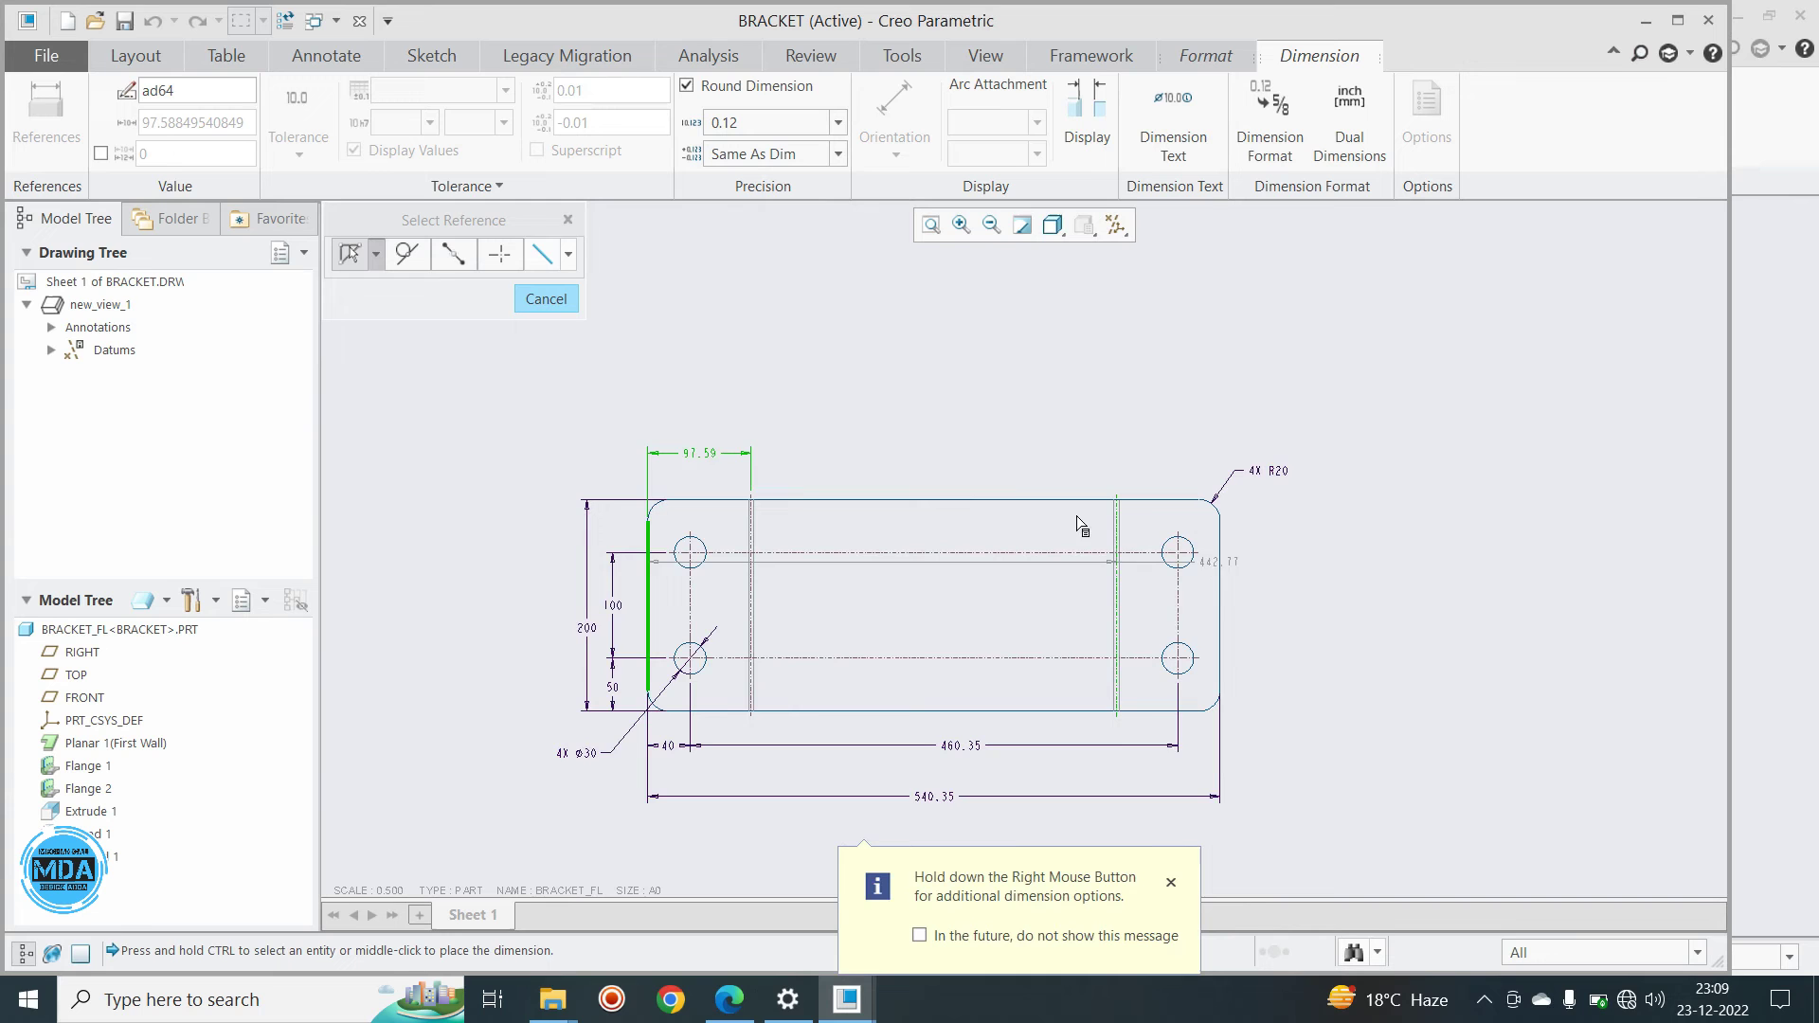
pyautogui.middleClick(897, 413)
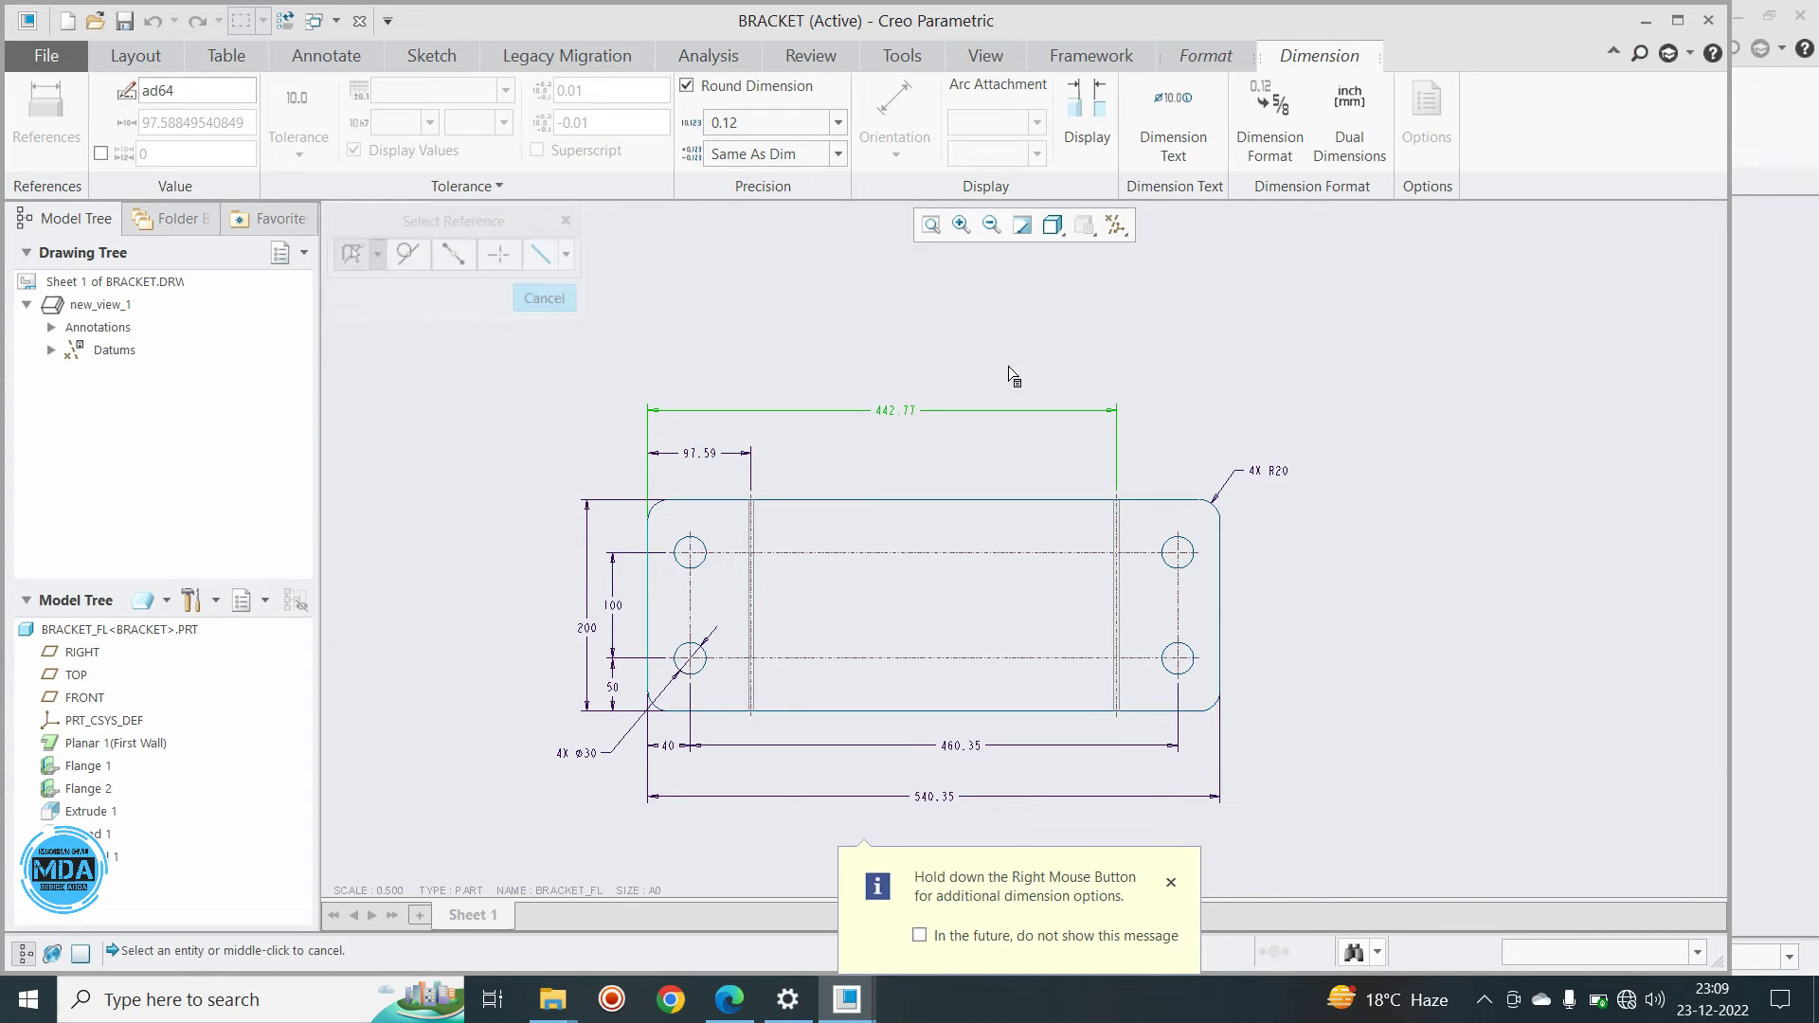
pyautogui.middleClick(1016, 364)
# Zoom around the drawing to review the view and the 442.77 dimension
pyautogui.scroll(-1, 1017, 361)
pyautogui.scroll(1, 999, 406)
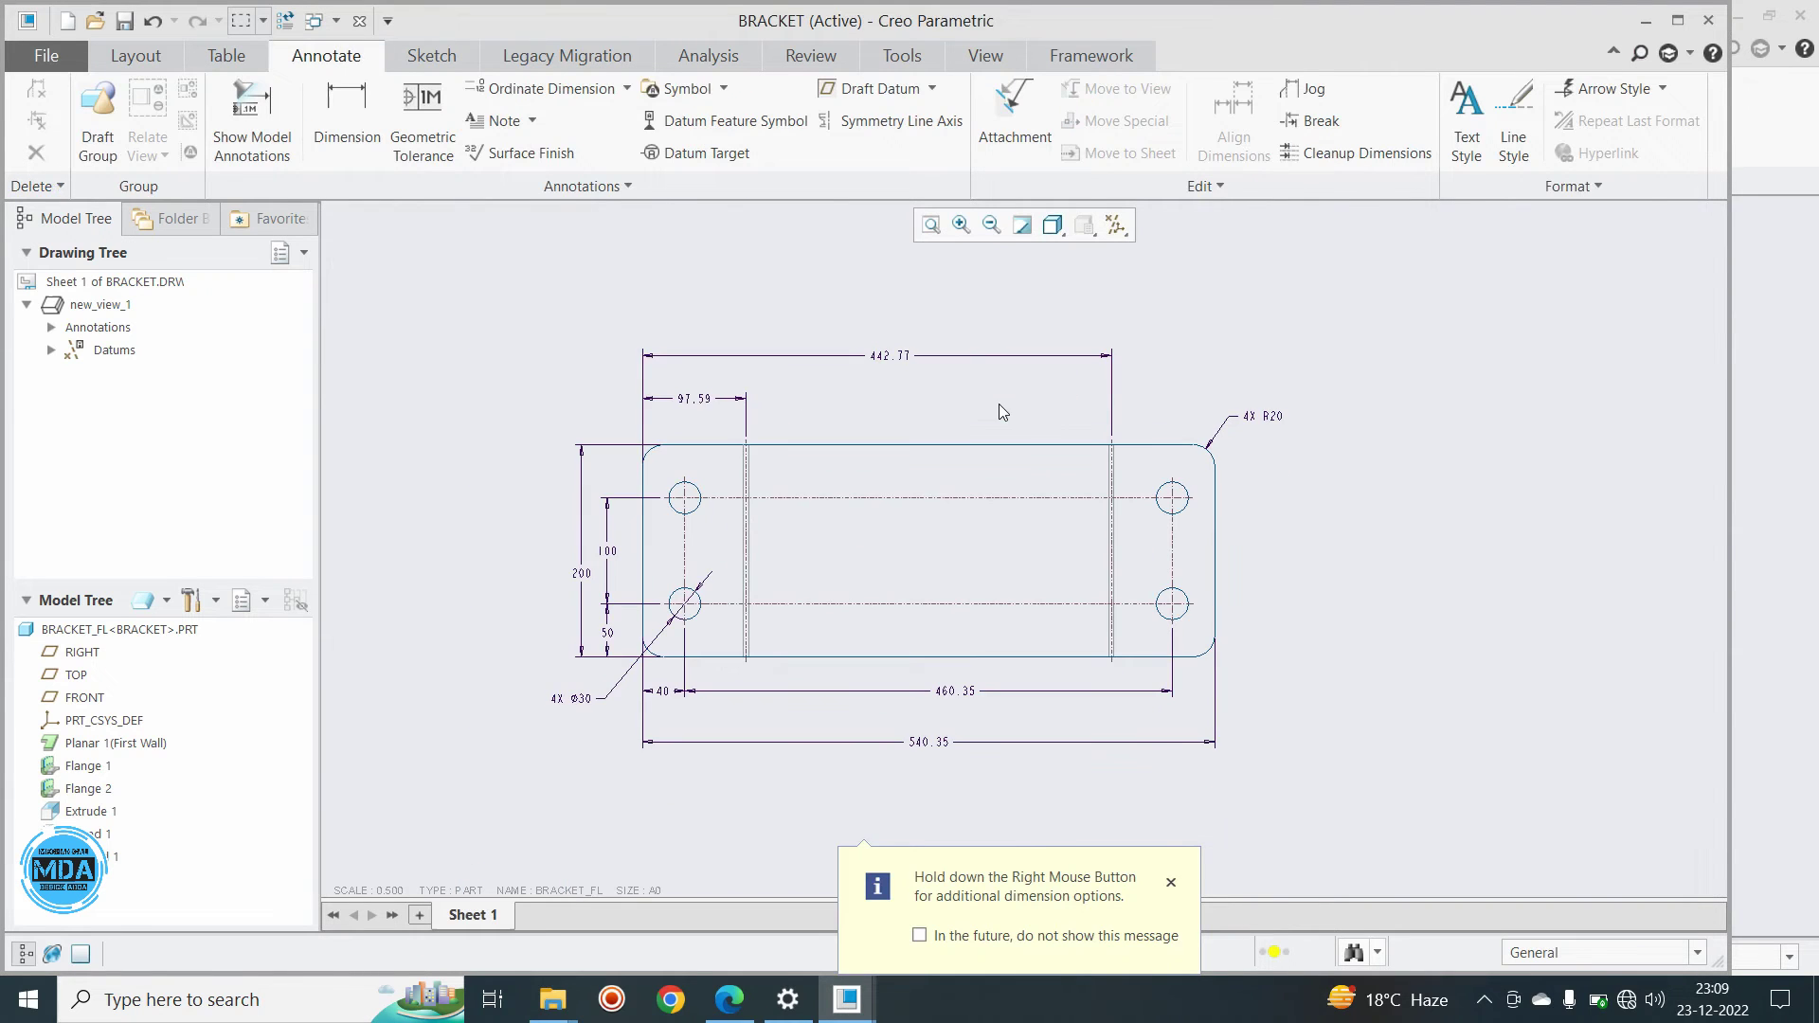
pyautogui.scroll(-2, 1047, 426)
pyautogui.scroll(3, 1048, 316)
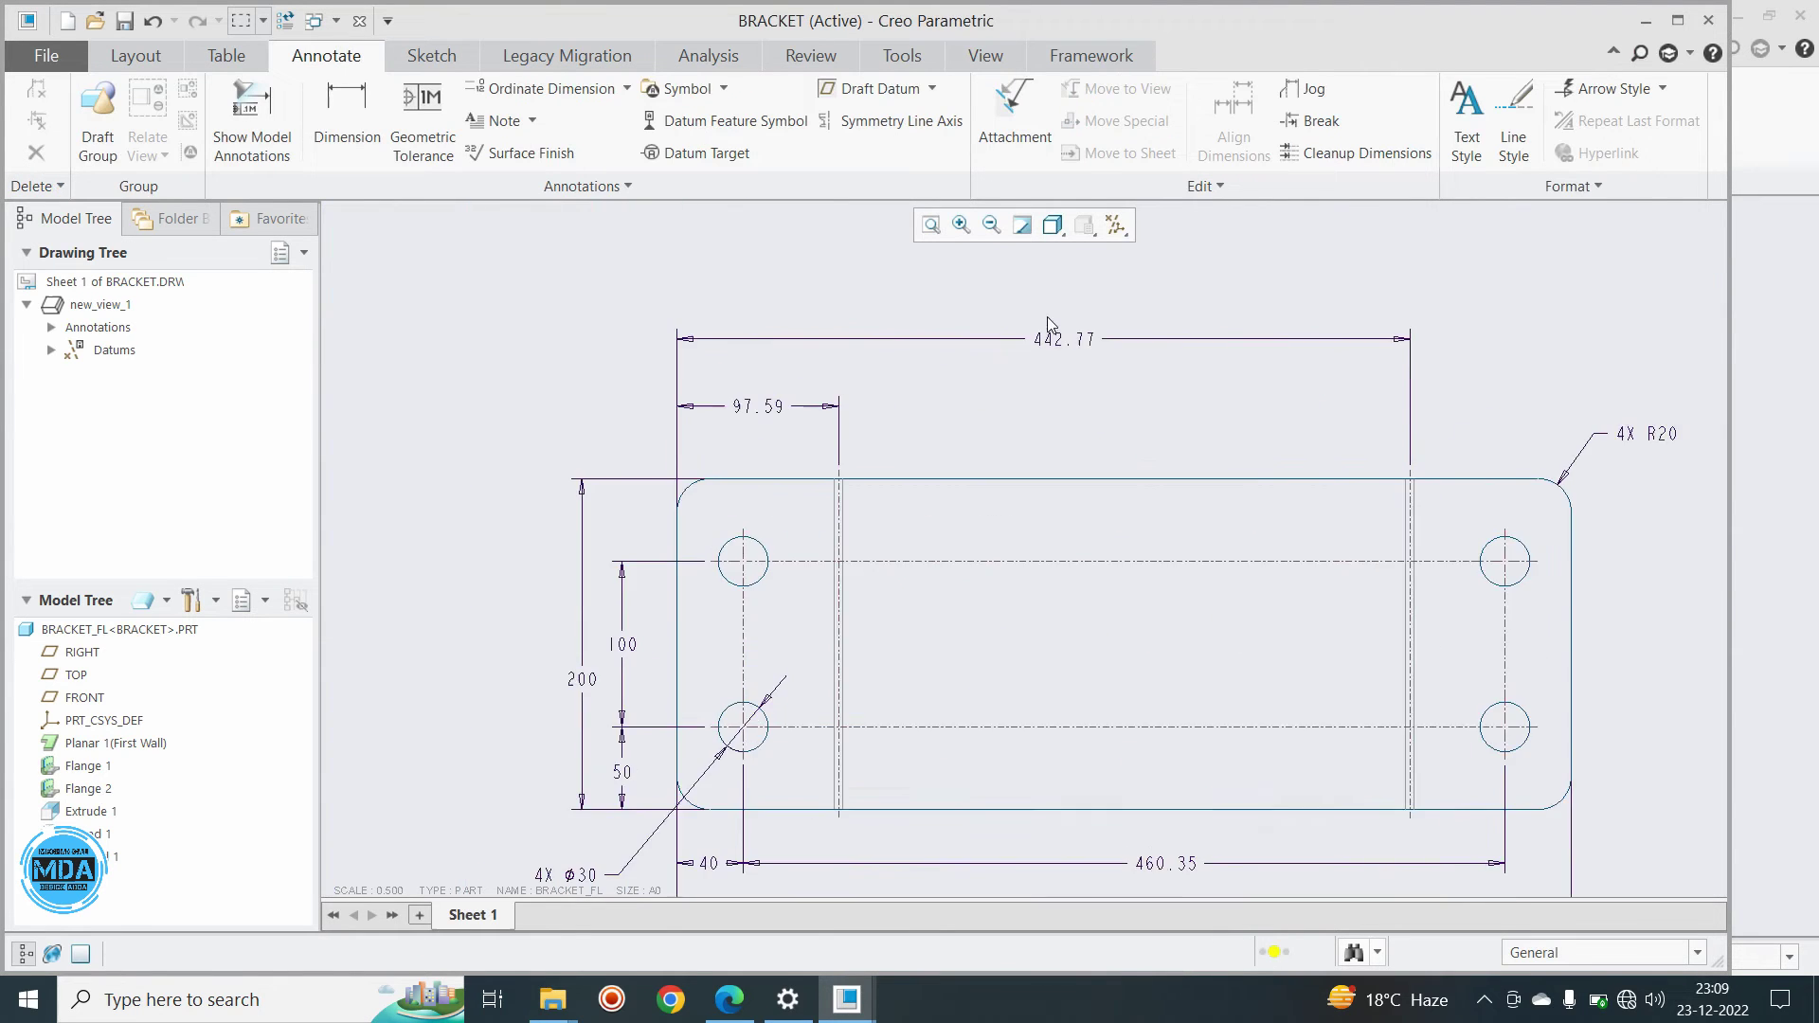
pyautogui.scroll(-3, 917, 377)
pyautogui.scroll(2, 1042, 440)
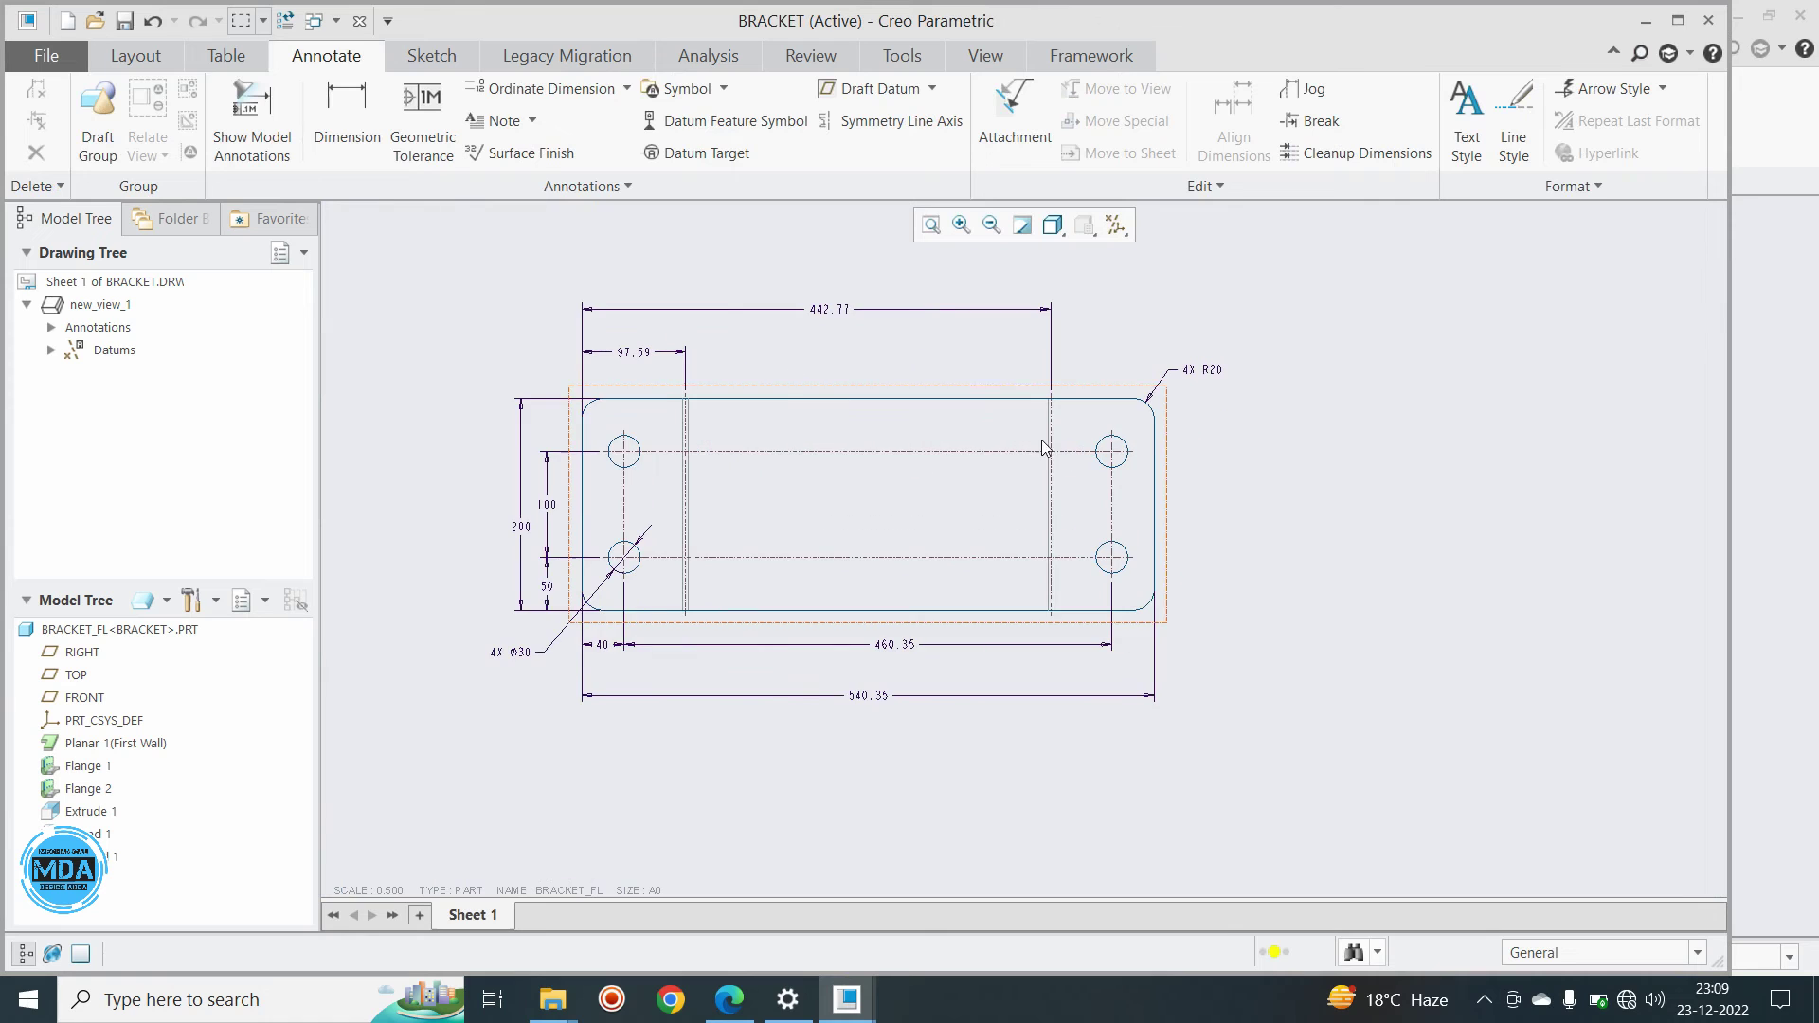
pyautogui.click(745, 395)
pyautogui.click(1303, 462)
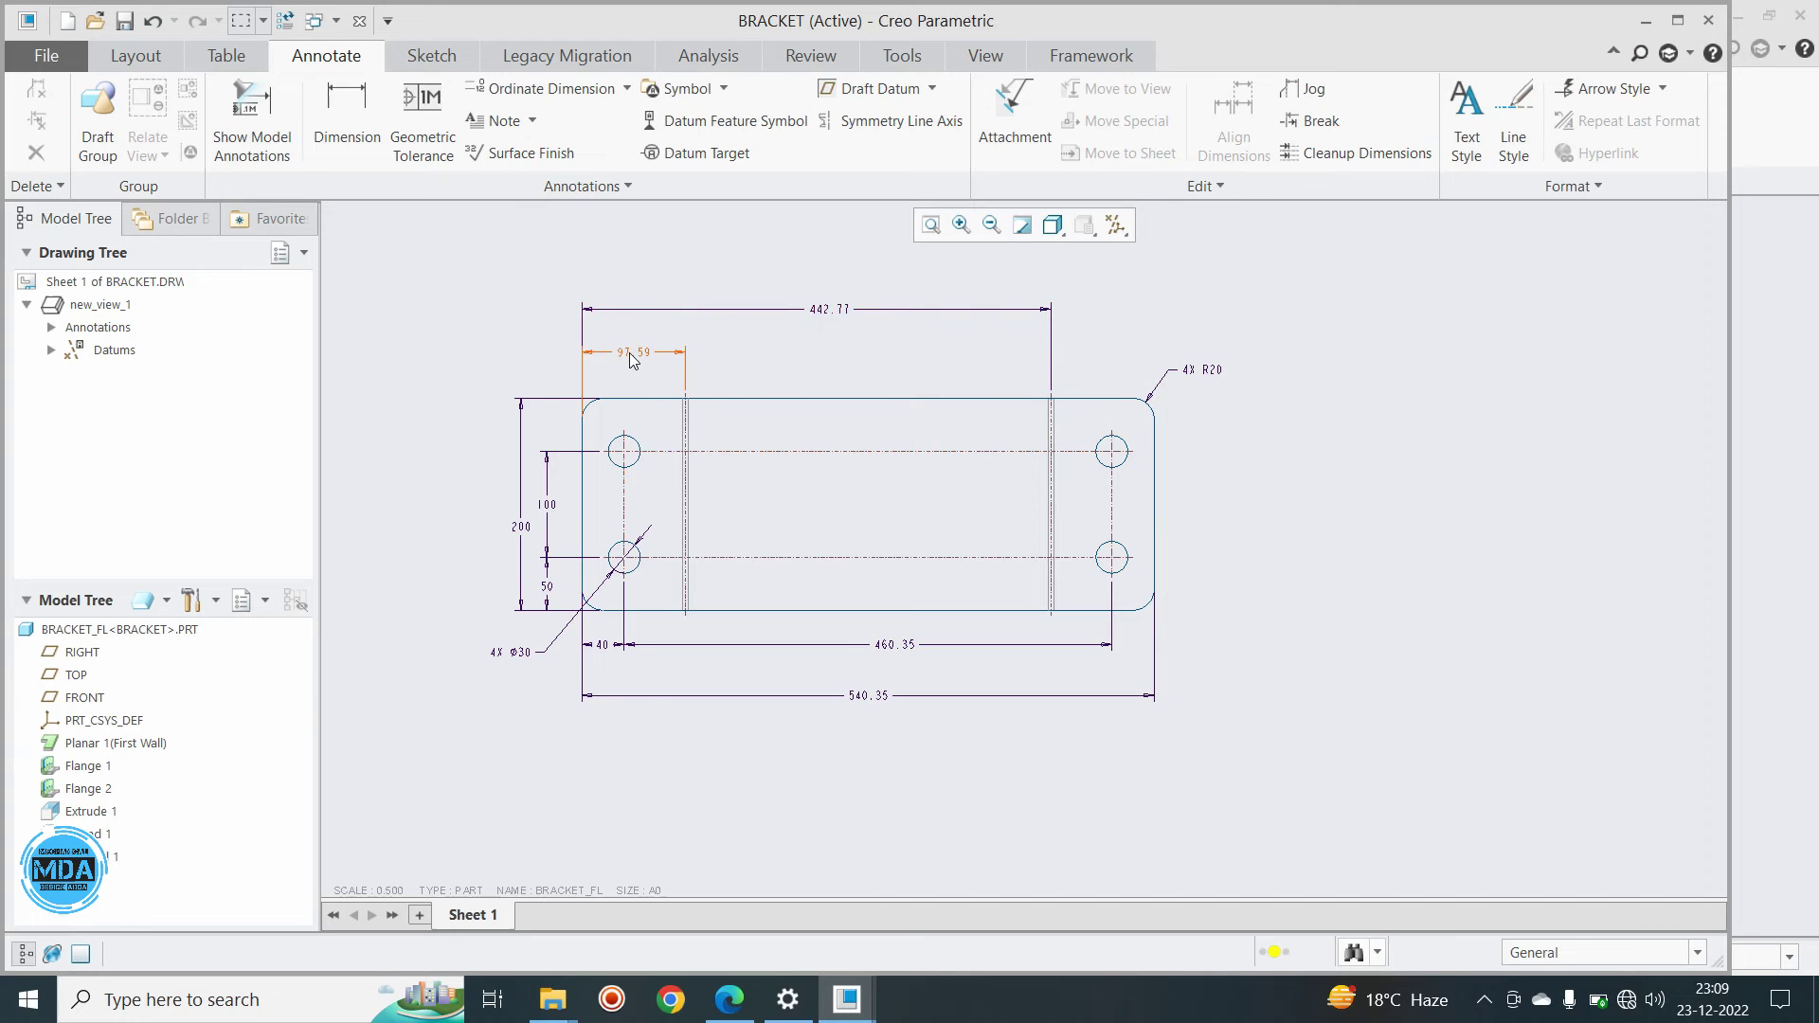
pyautogui.click(830, 309)
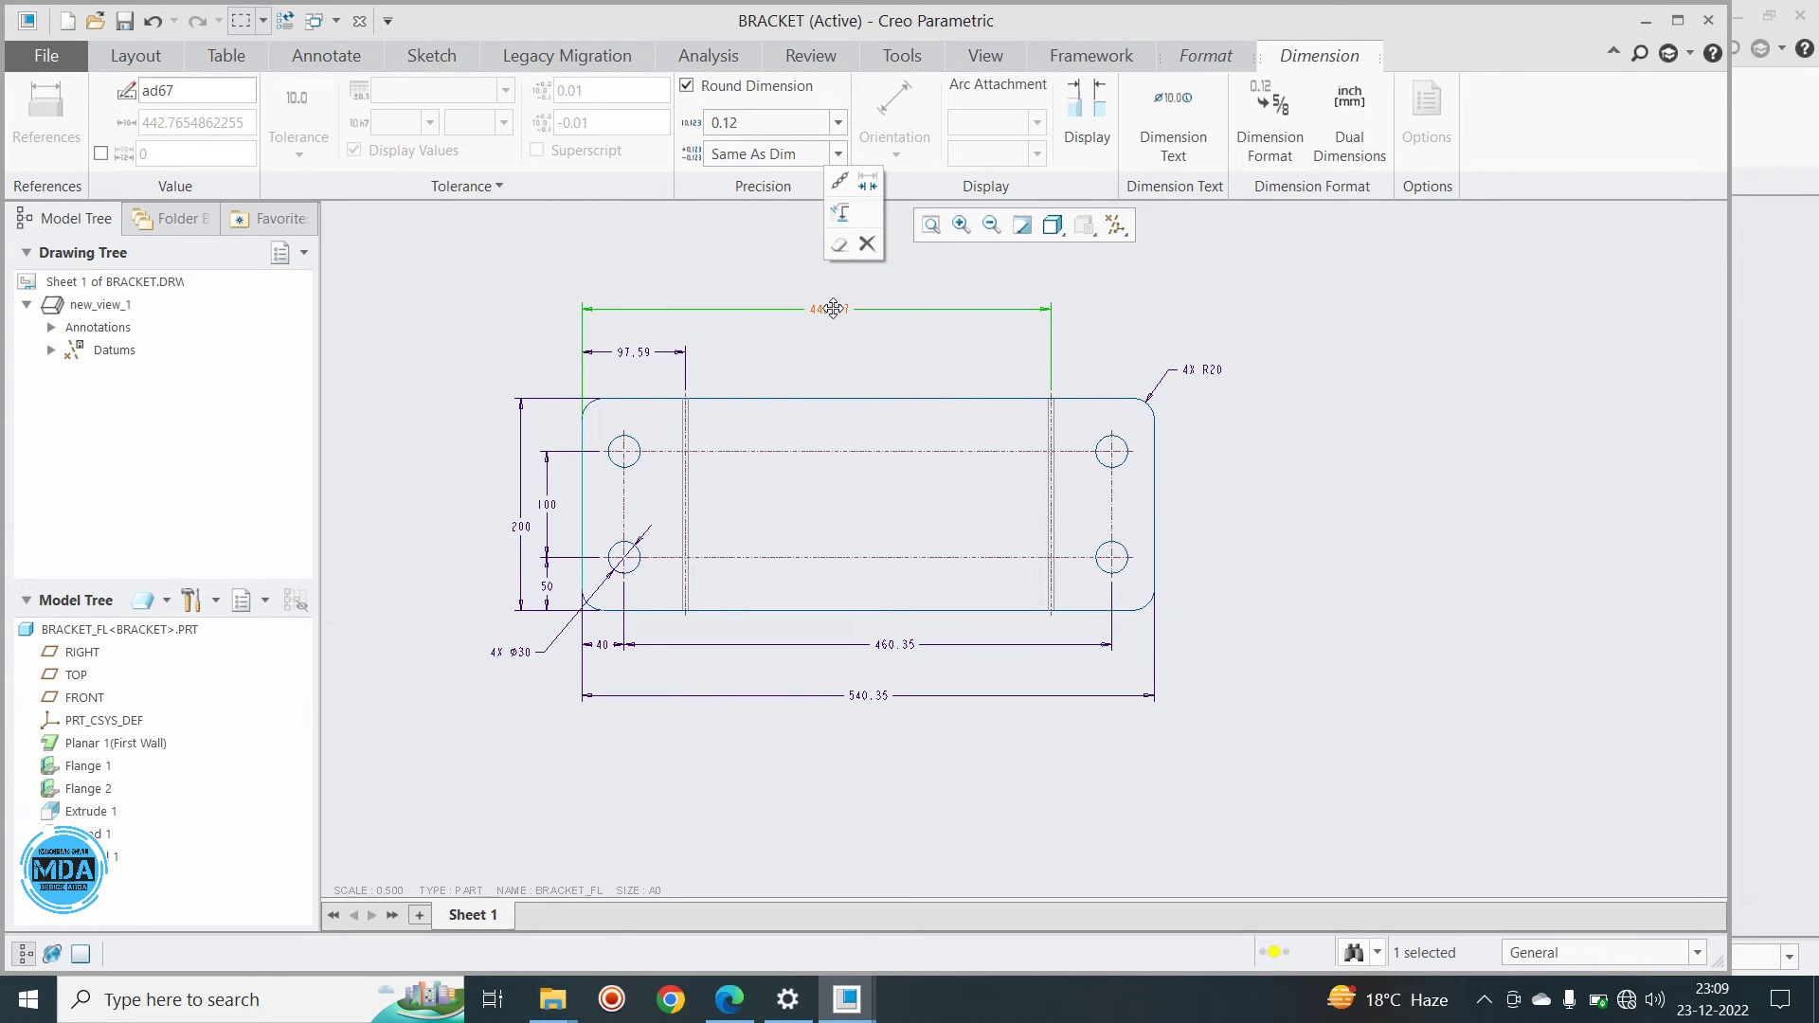
pyautogui.click(1357, 530)
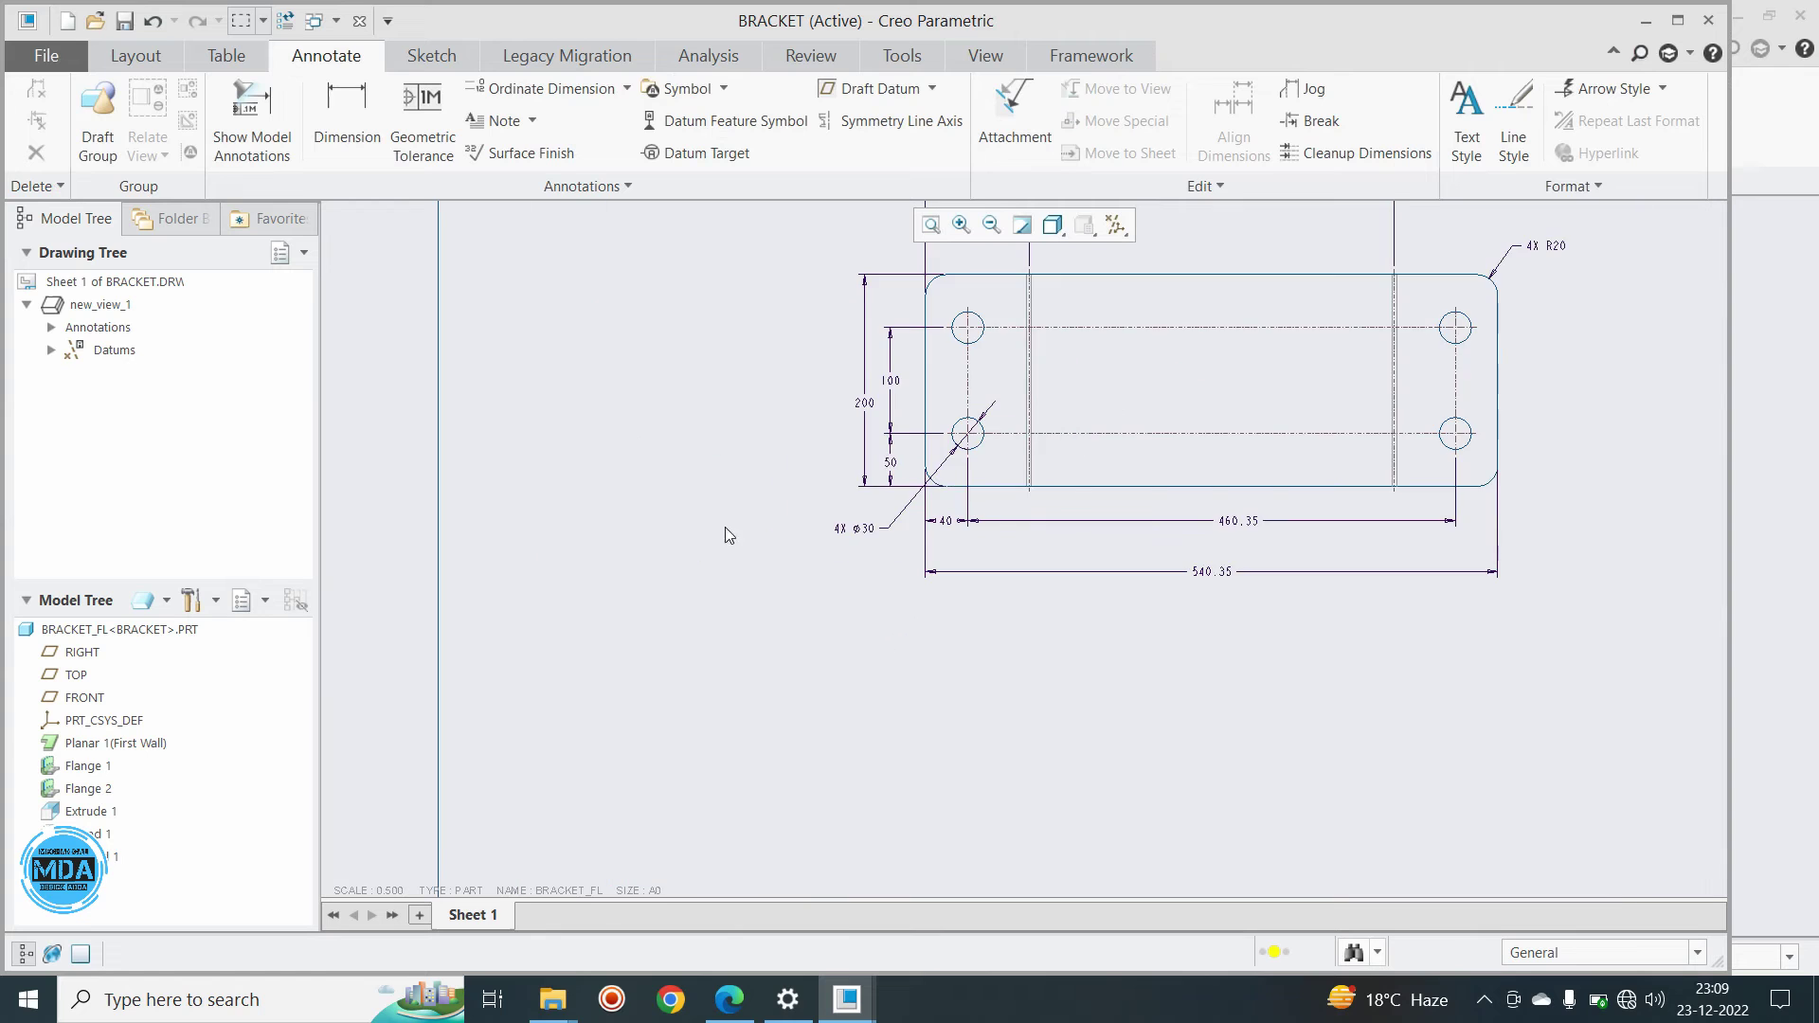
pyautogui.scroll(2, 853, 540)
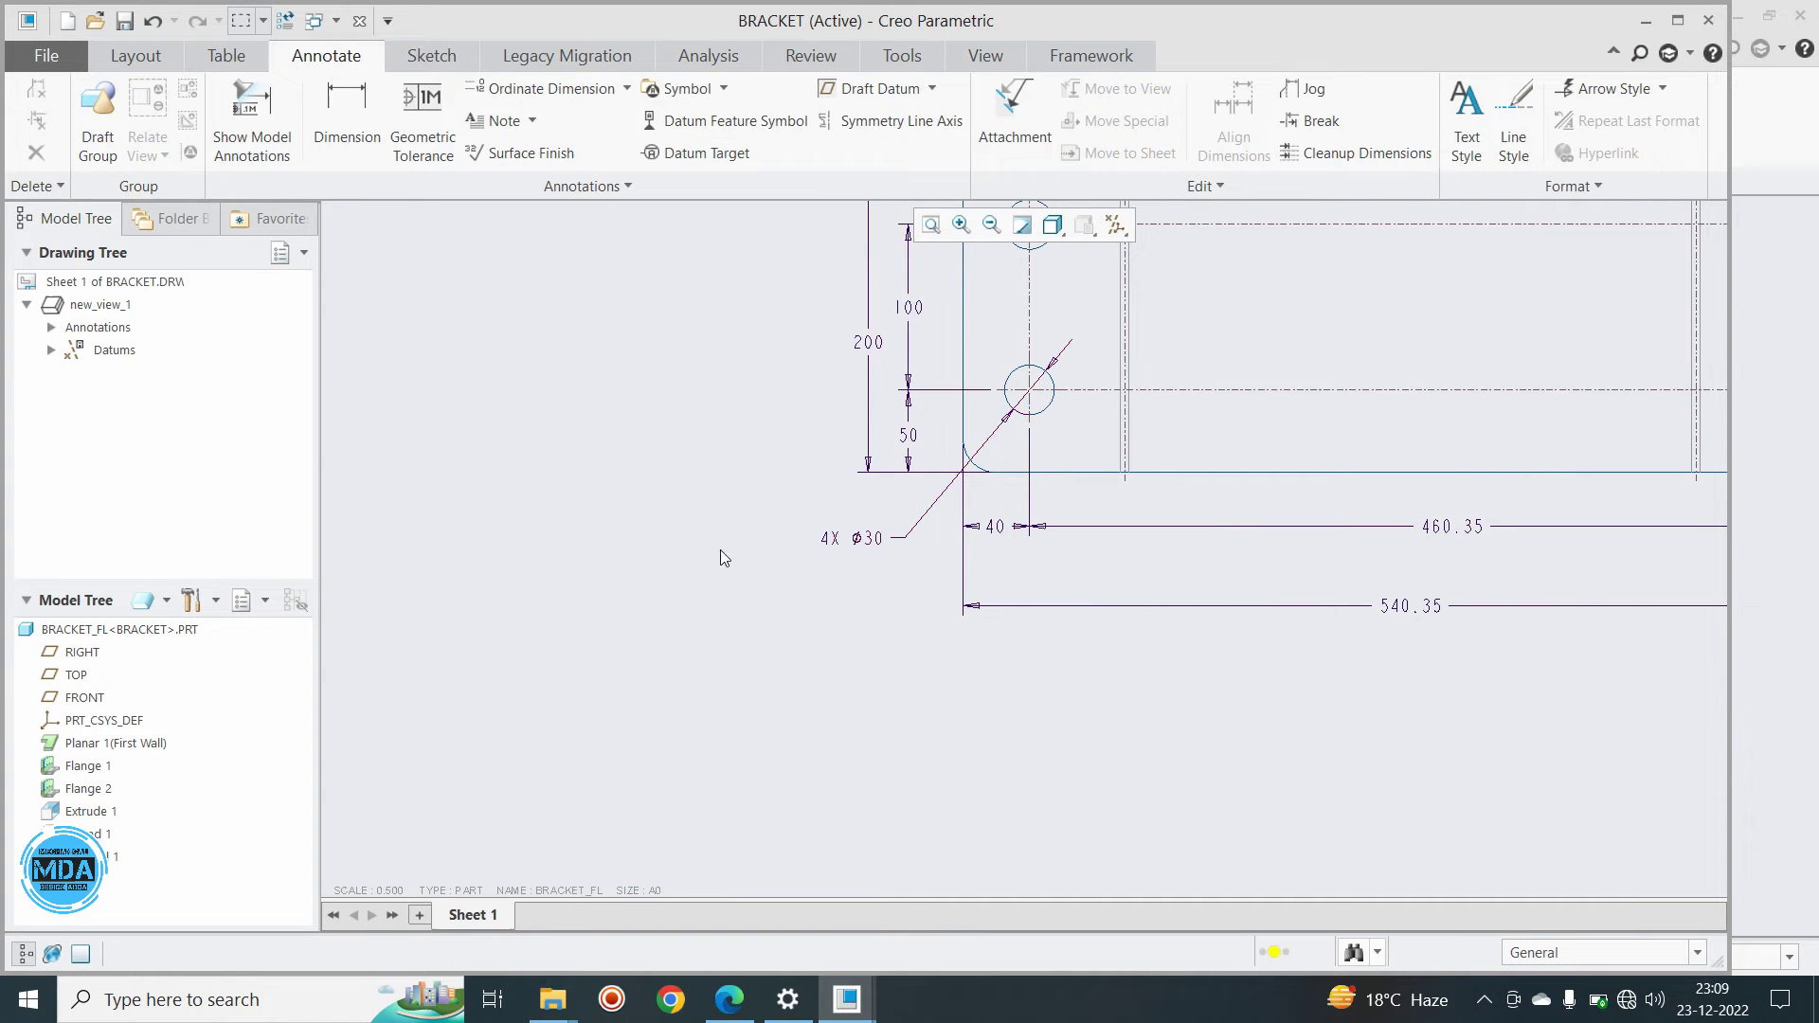
pyautogui.scroll(-2, 720, 557)
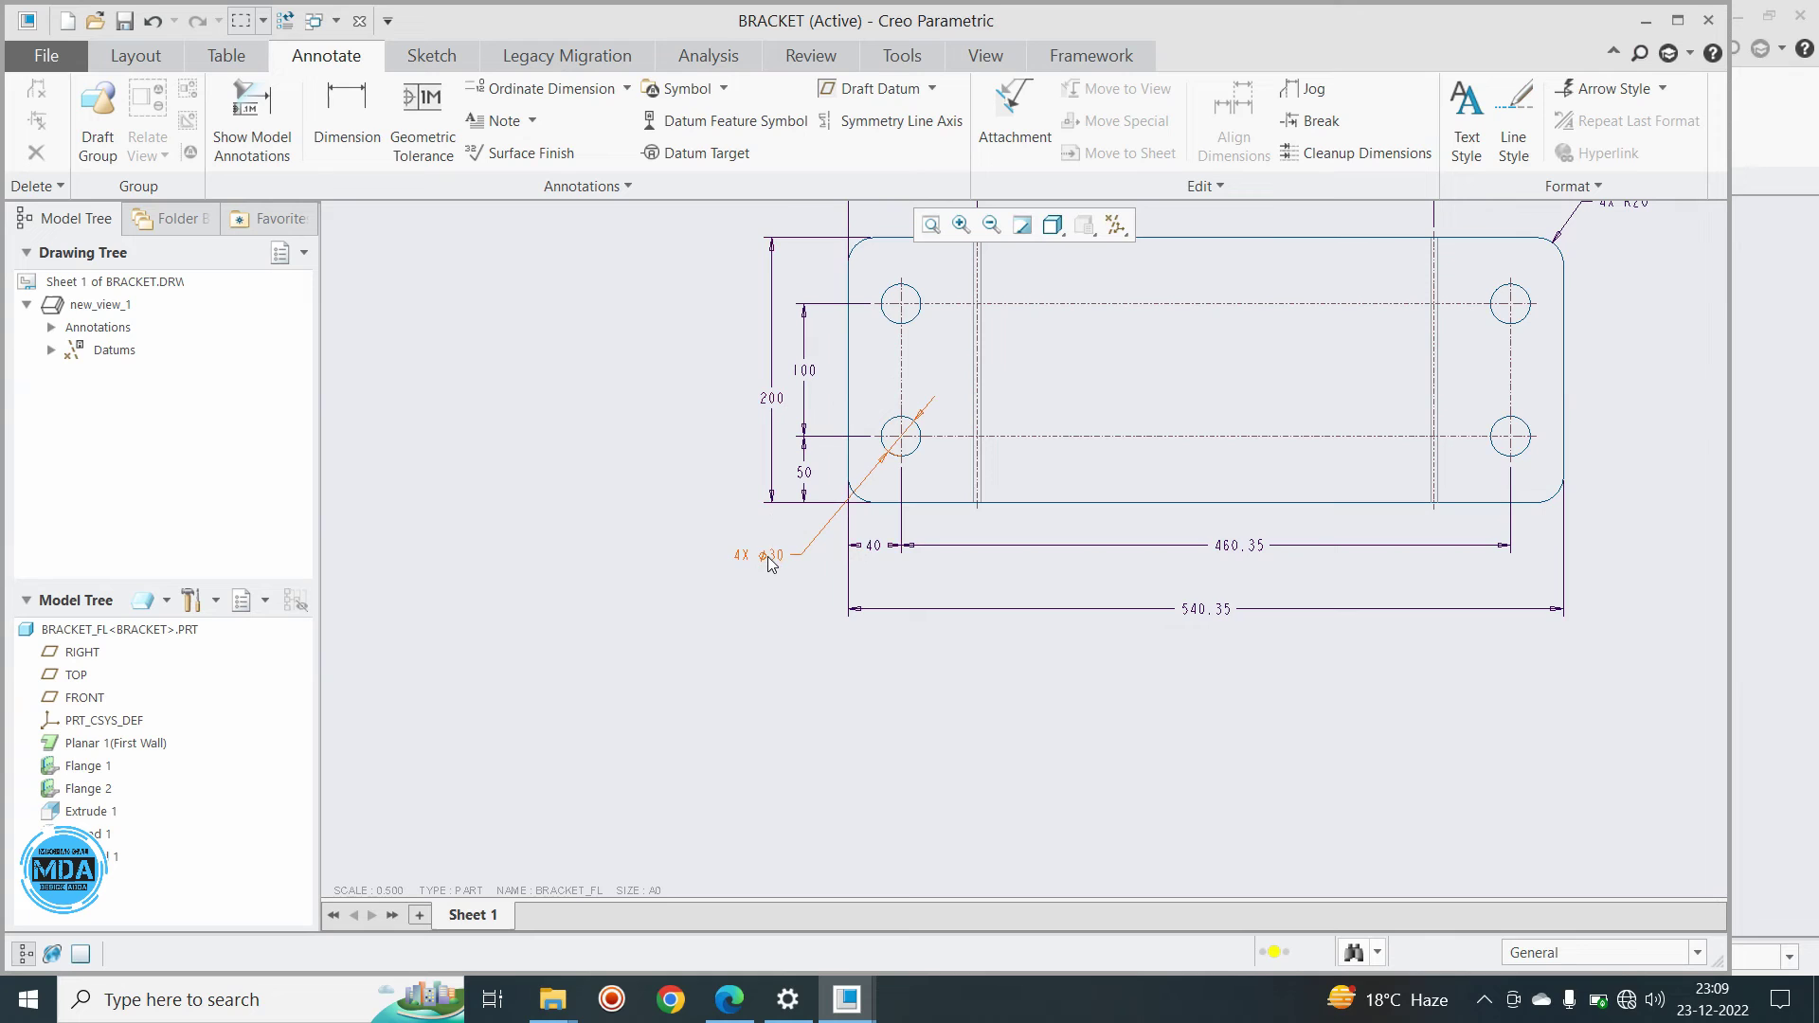
pyautogui.scroll(-1, 798, 529)
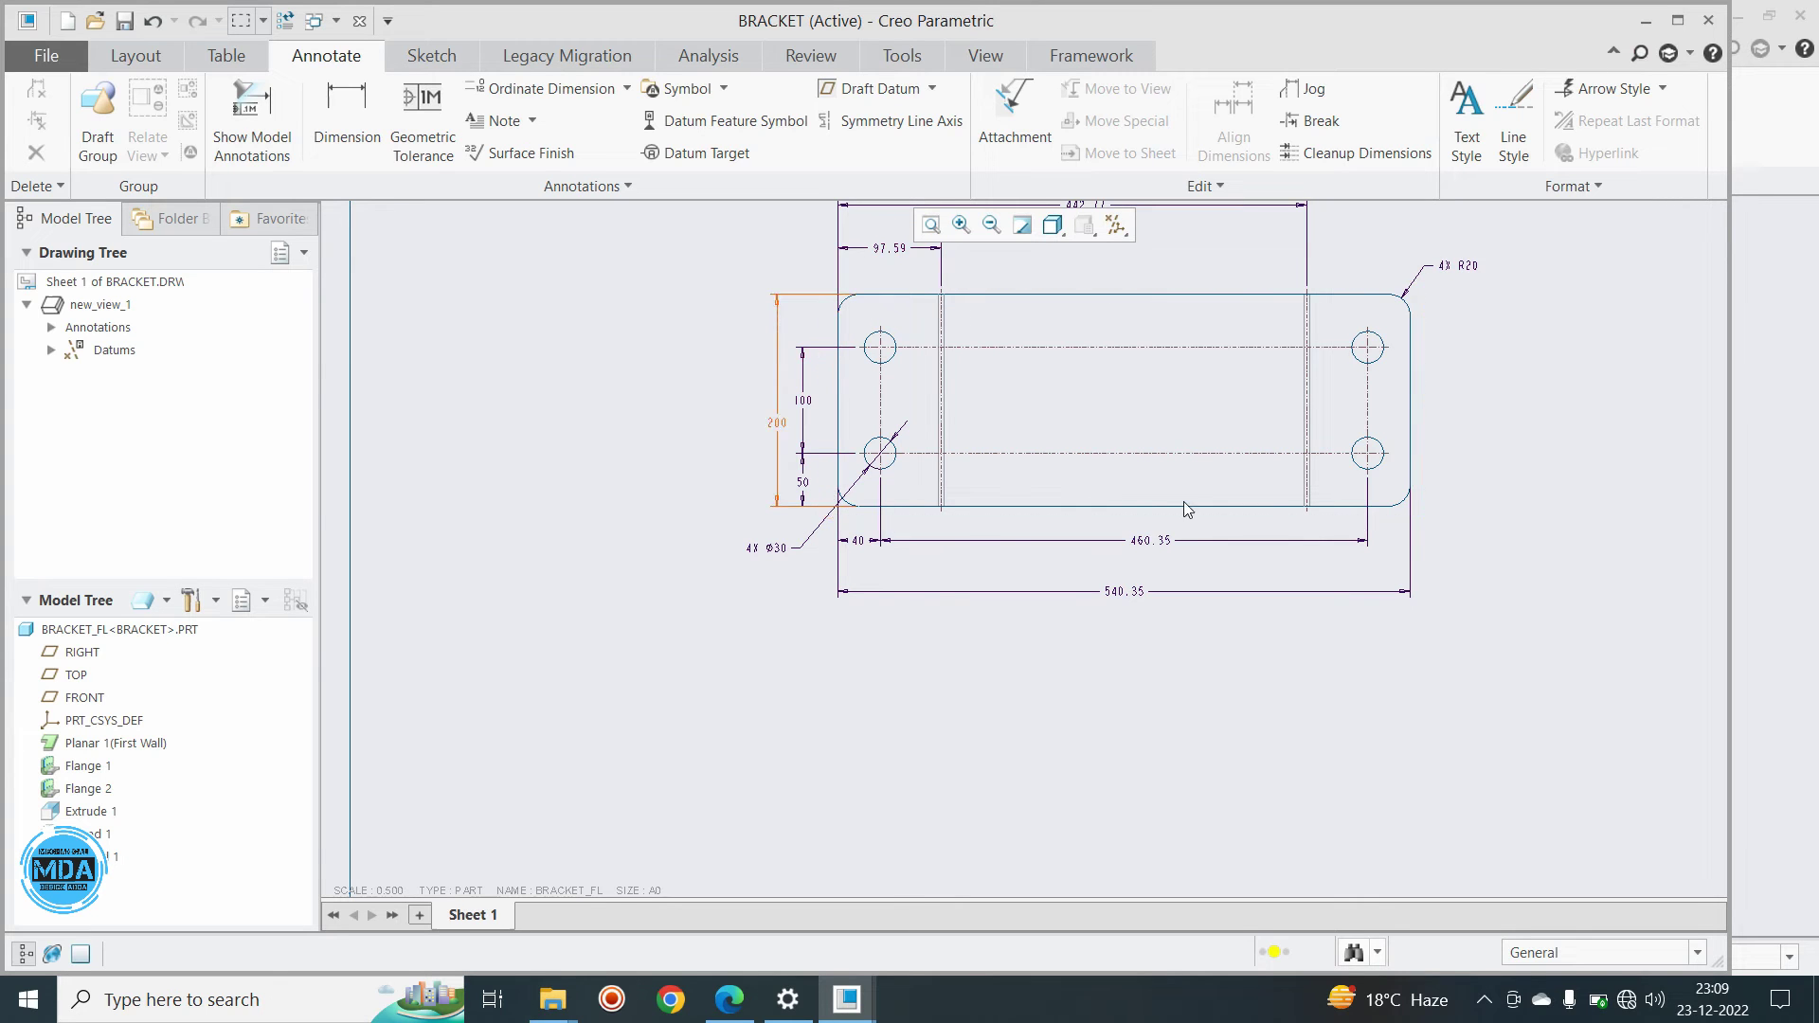
pyautogui.scroll(-3, 1035, 296)
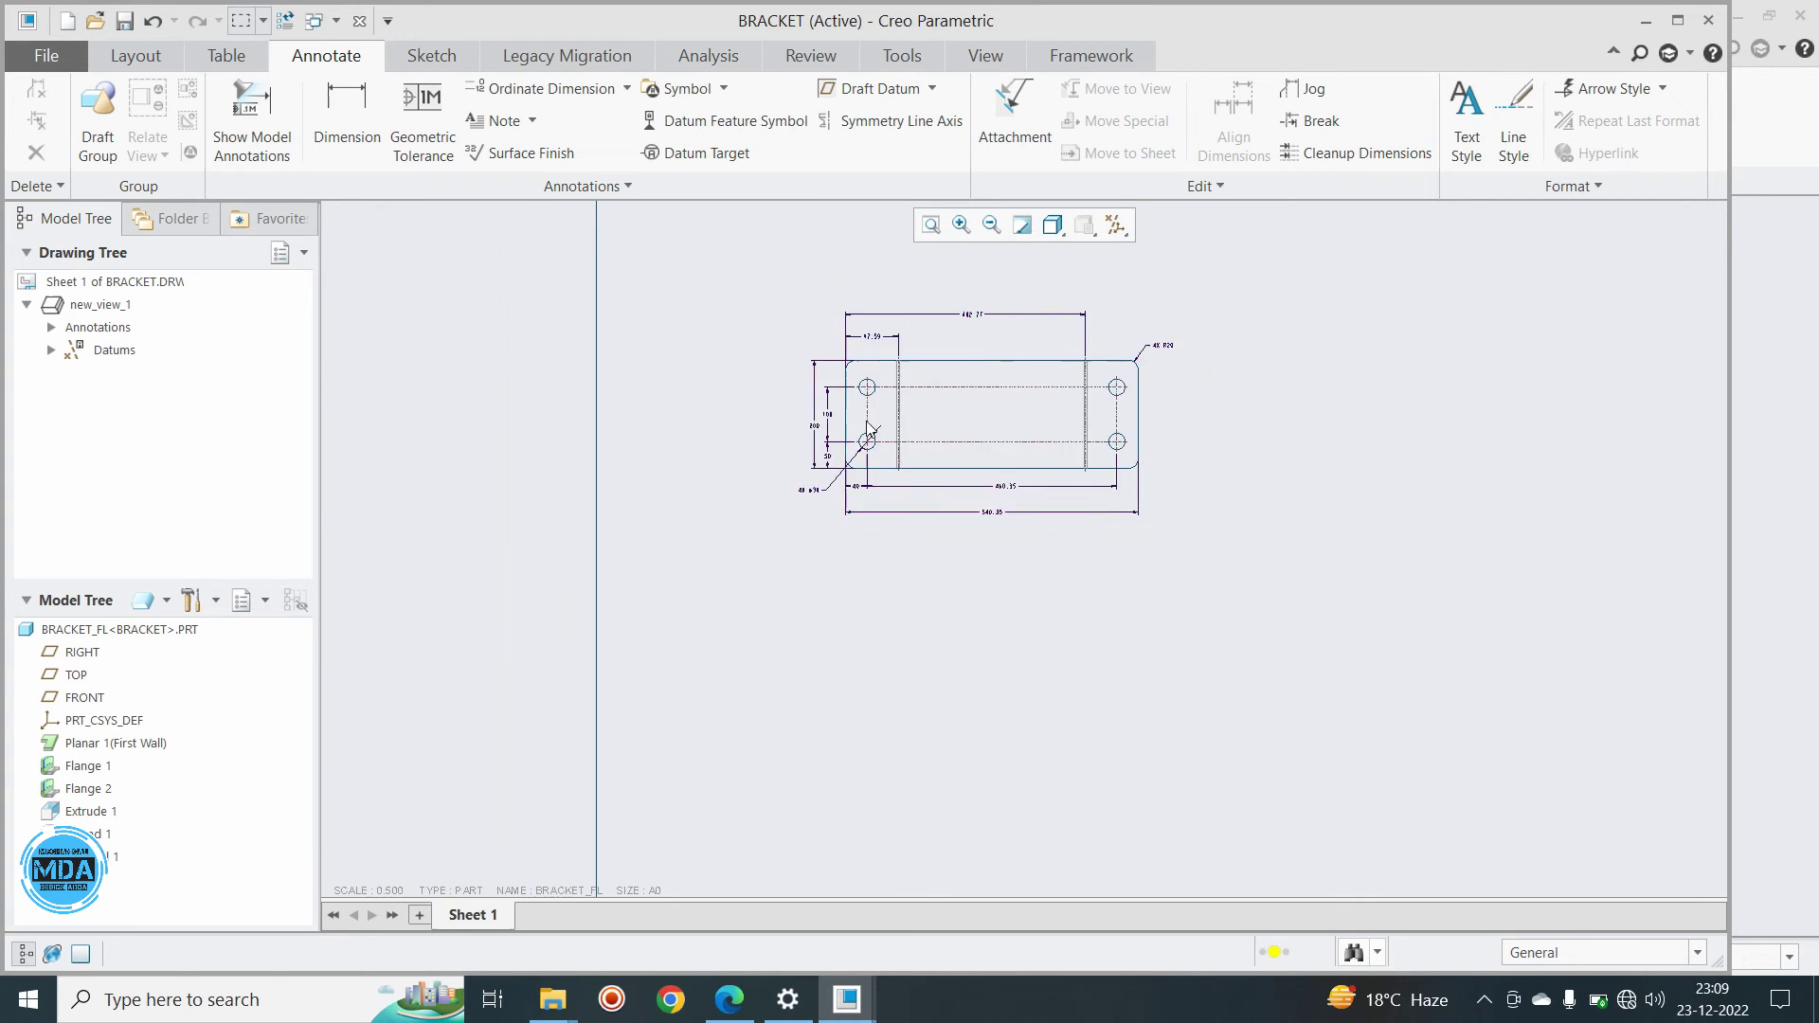
pyautogui.scroll(5, 1185, 376)
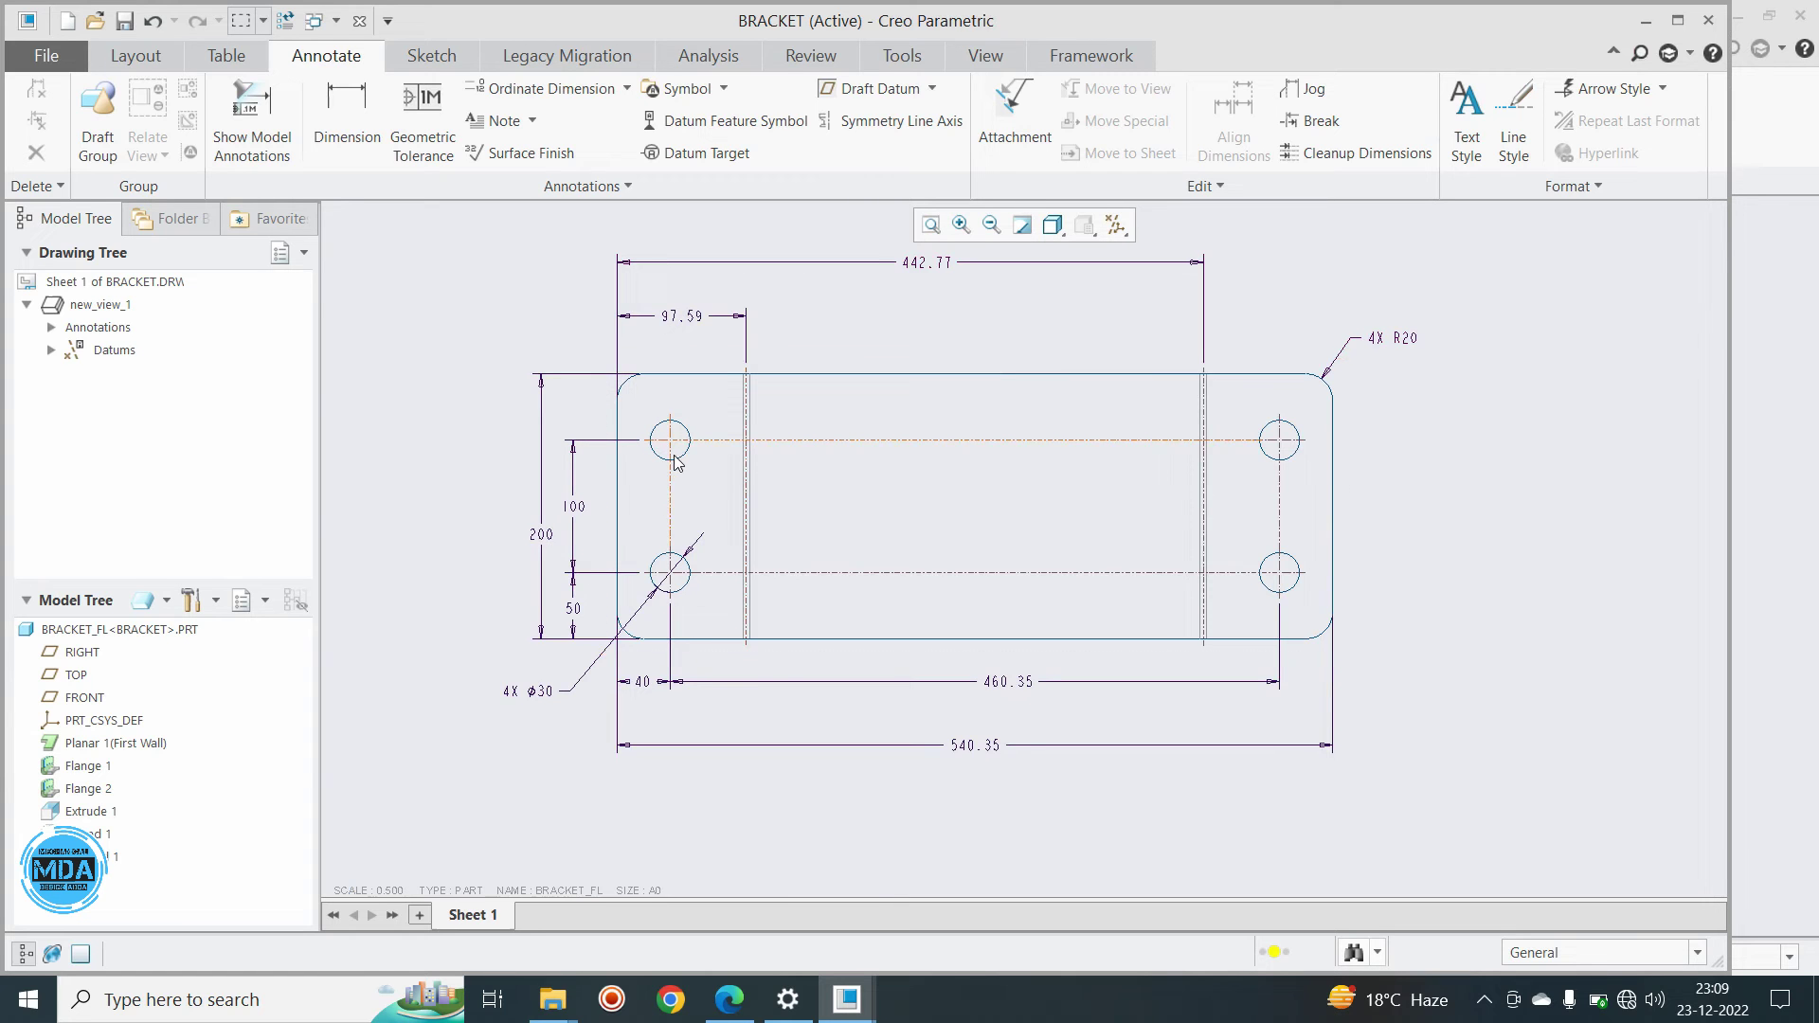
pyautogui.scroll(2, 690, 603)
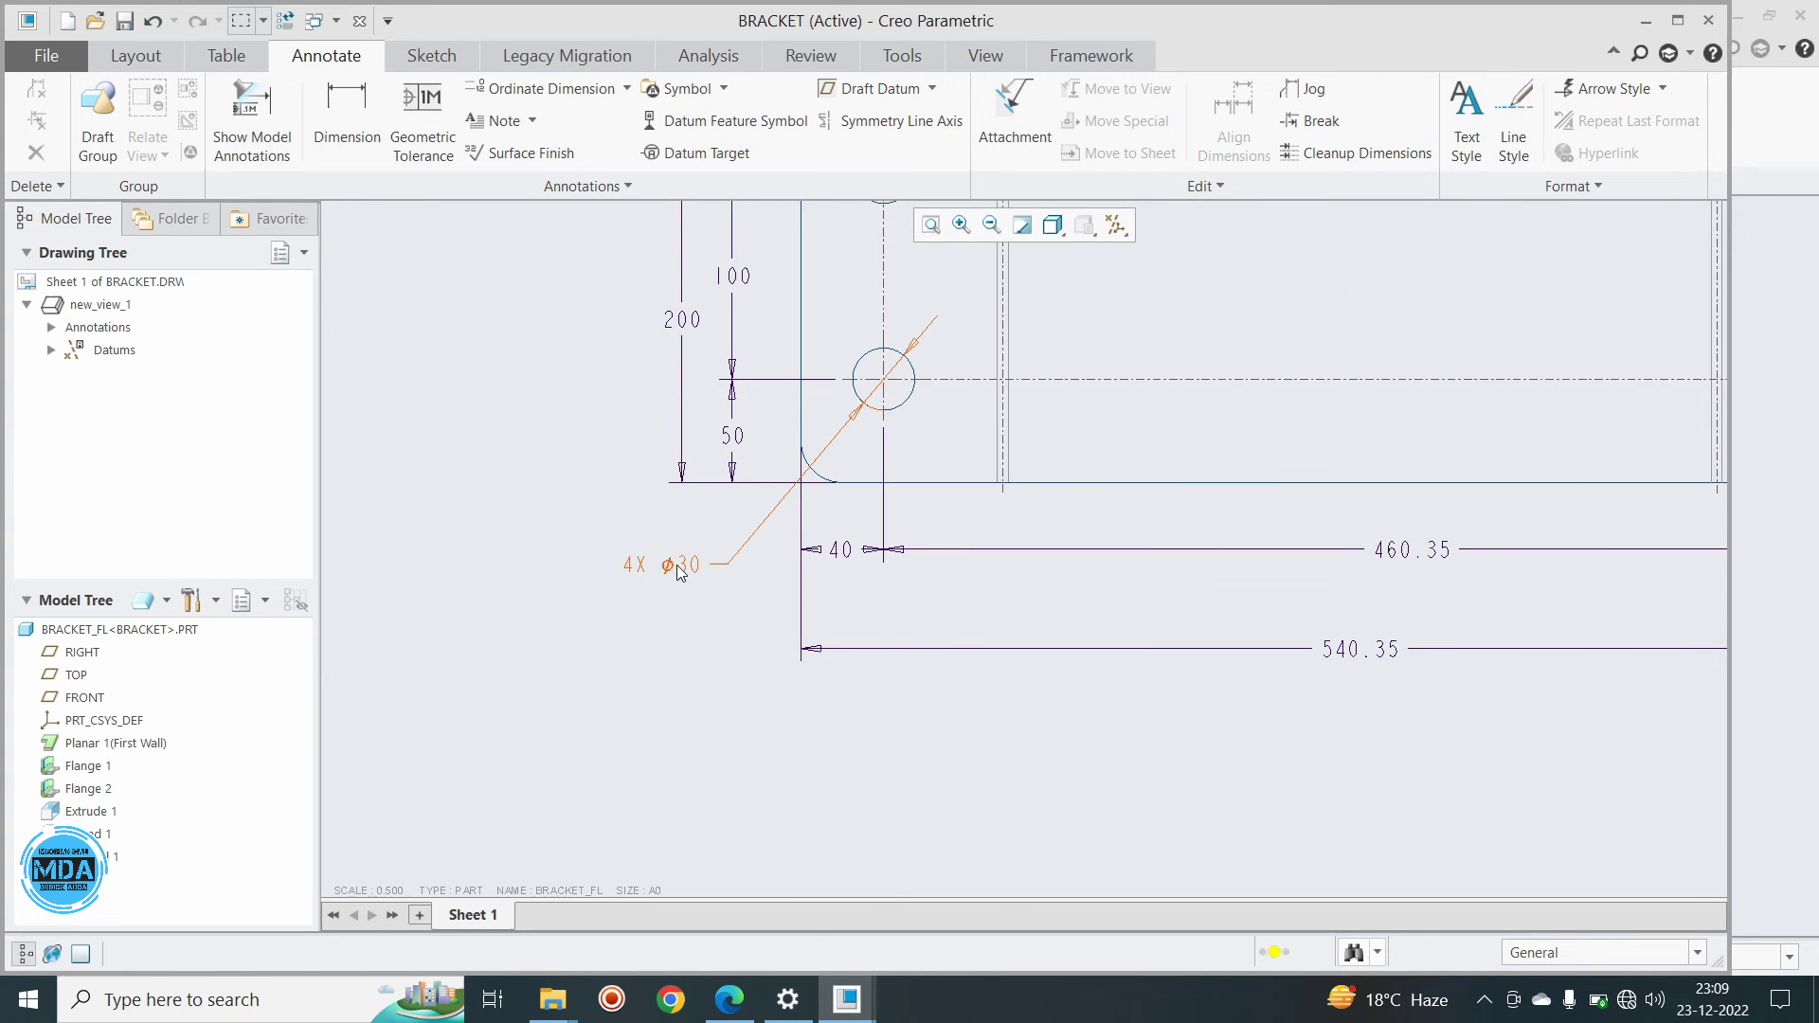
pyautogui.scroll(-2, 673, 633)
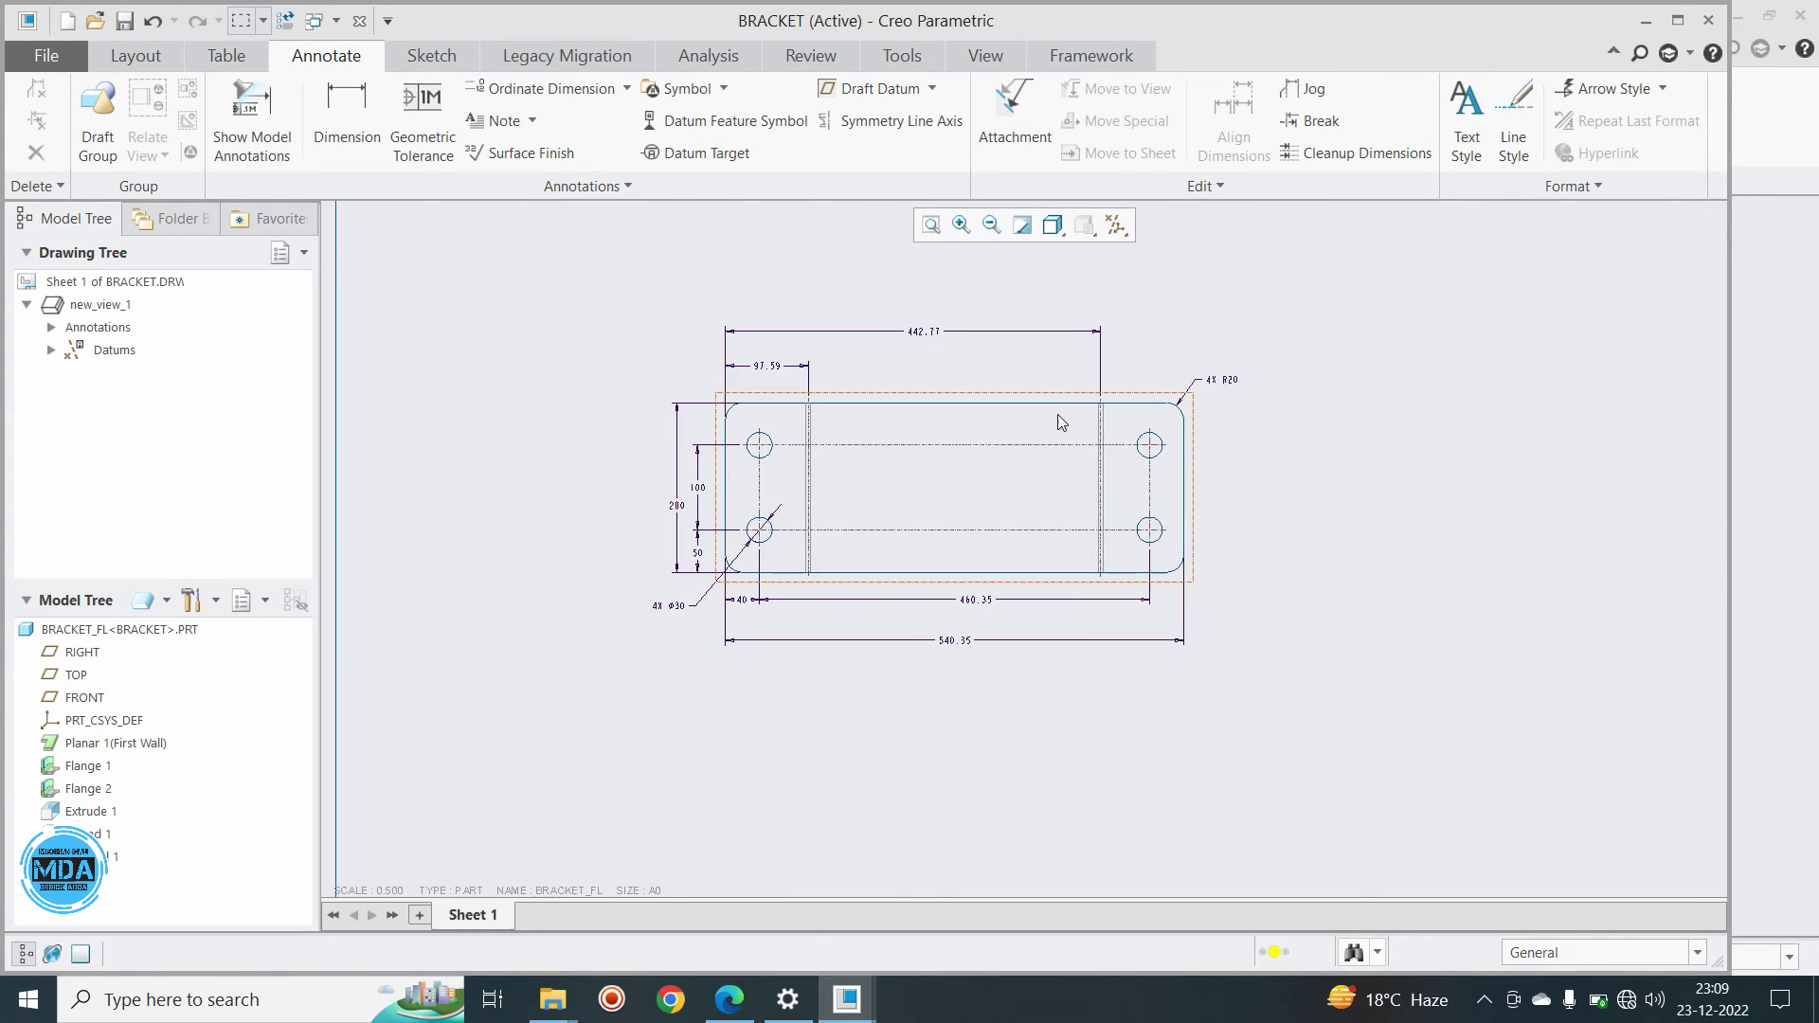
pyautogui.scroll(2, 924, 445)
pyautogui.scroll(-4, 948, 460)
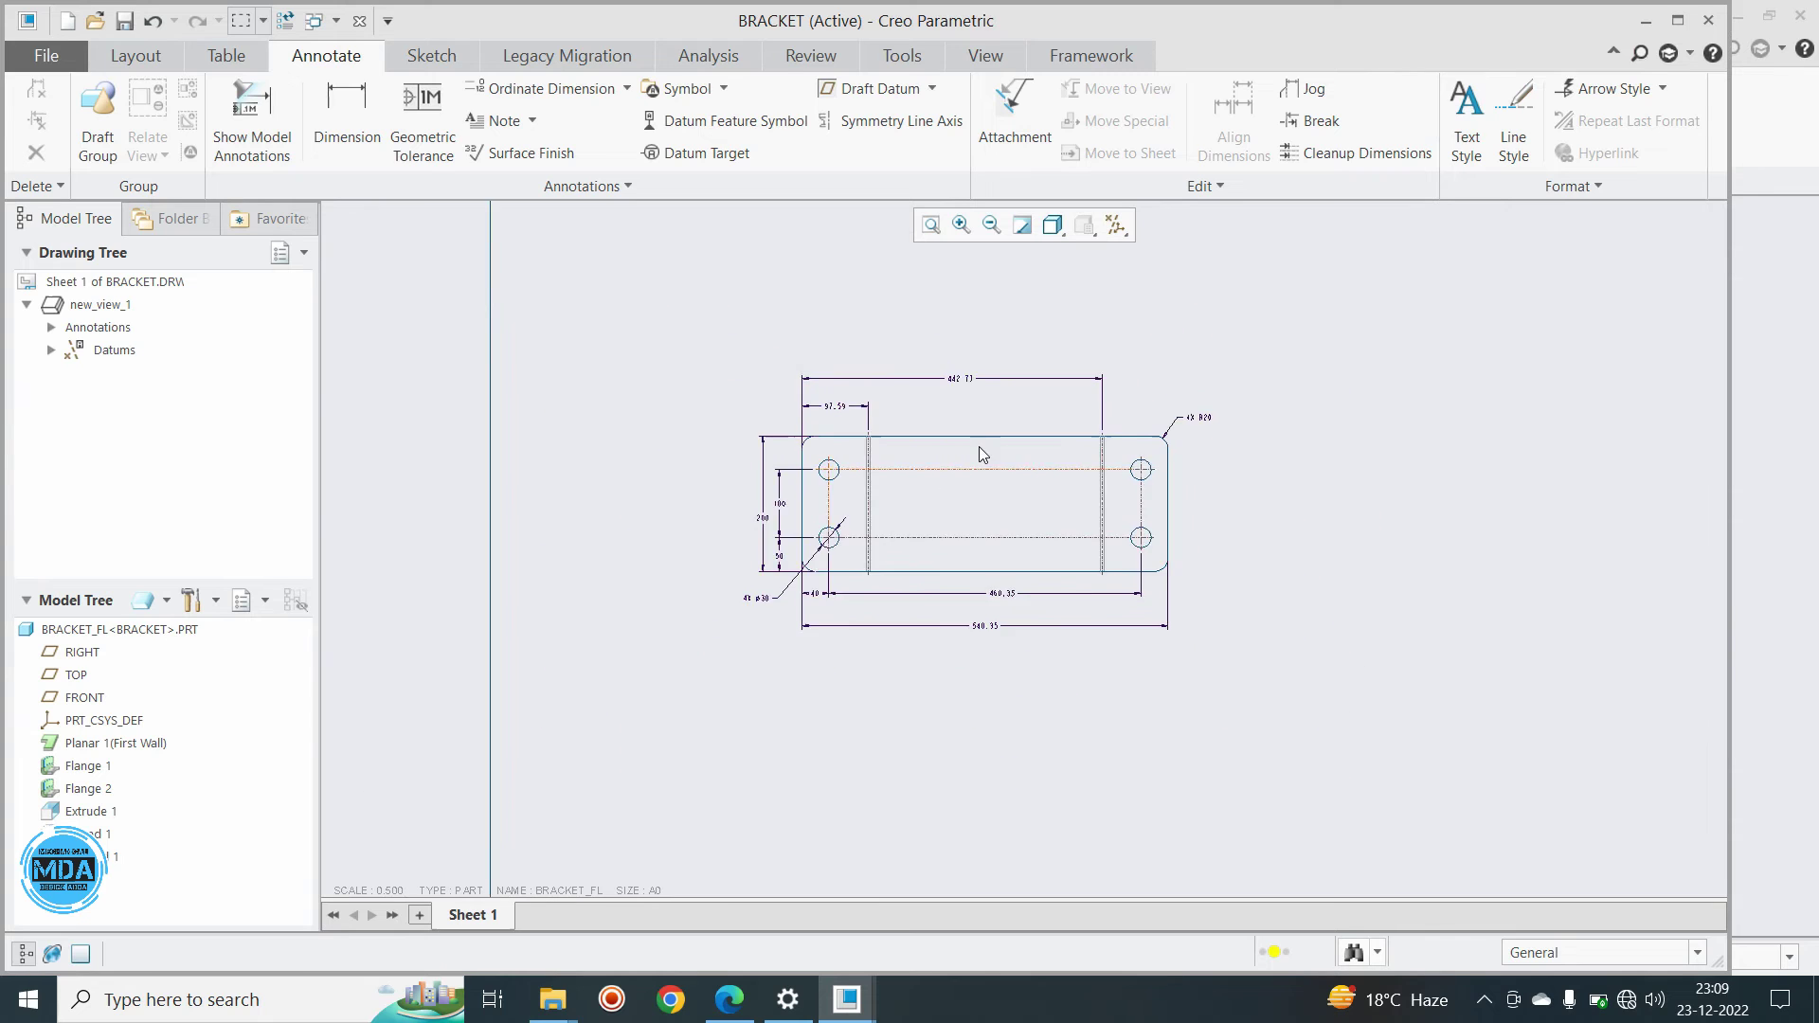
pyautogui.scroll(4, 979, 440)
pyautogui.scroll(-3, 850, 396)
pyautogui.scroll(2, 867, 457)
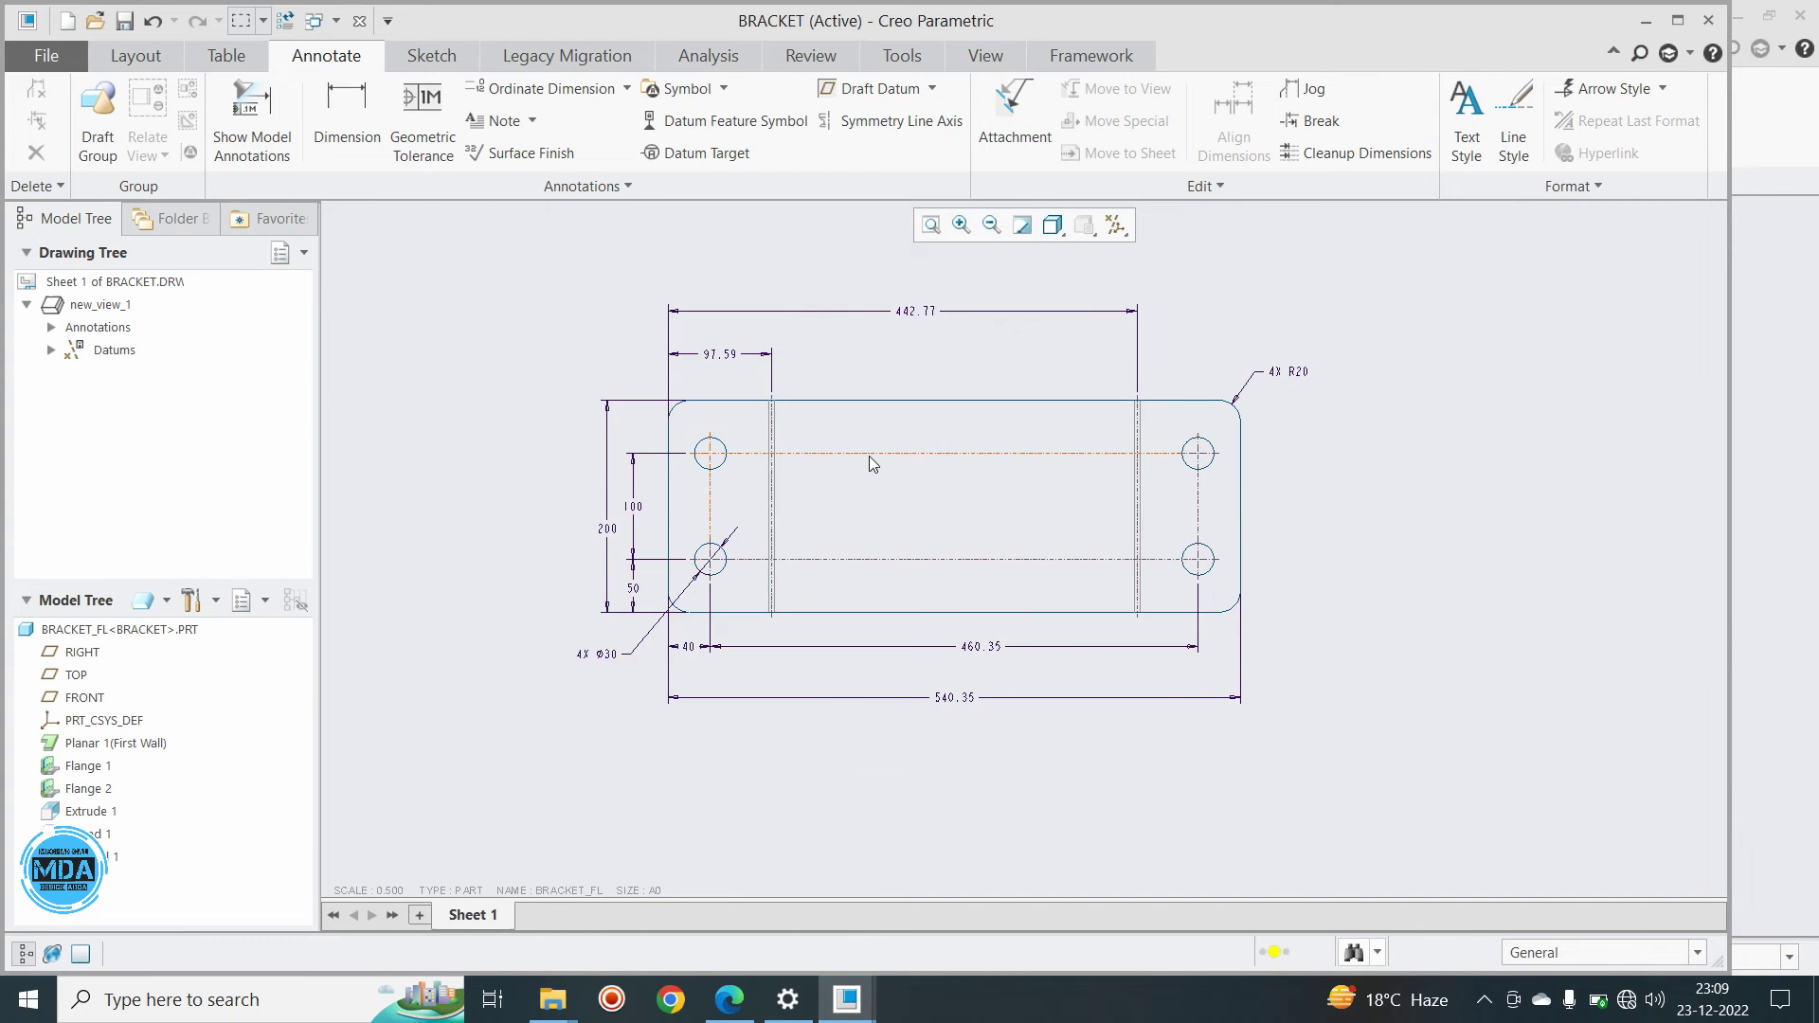
pyautogui.scroll(-1, 894, 407)
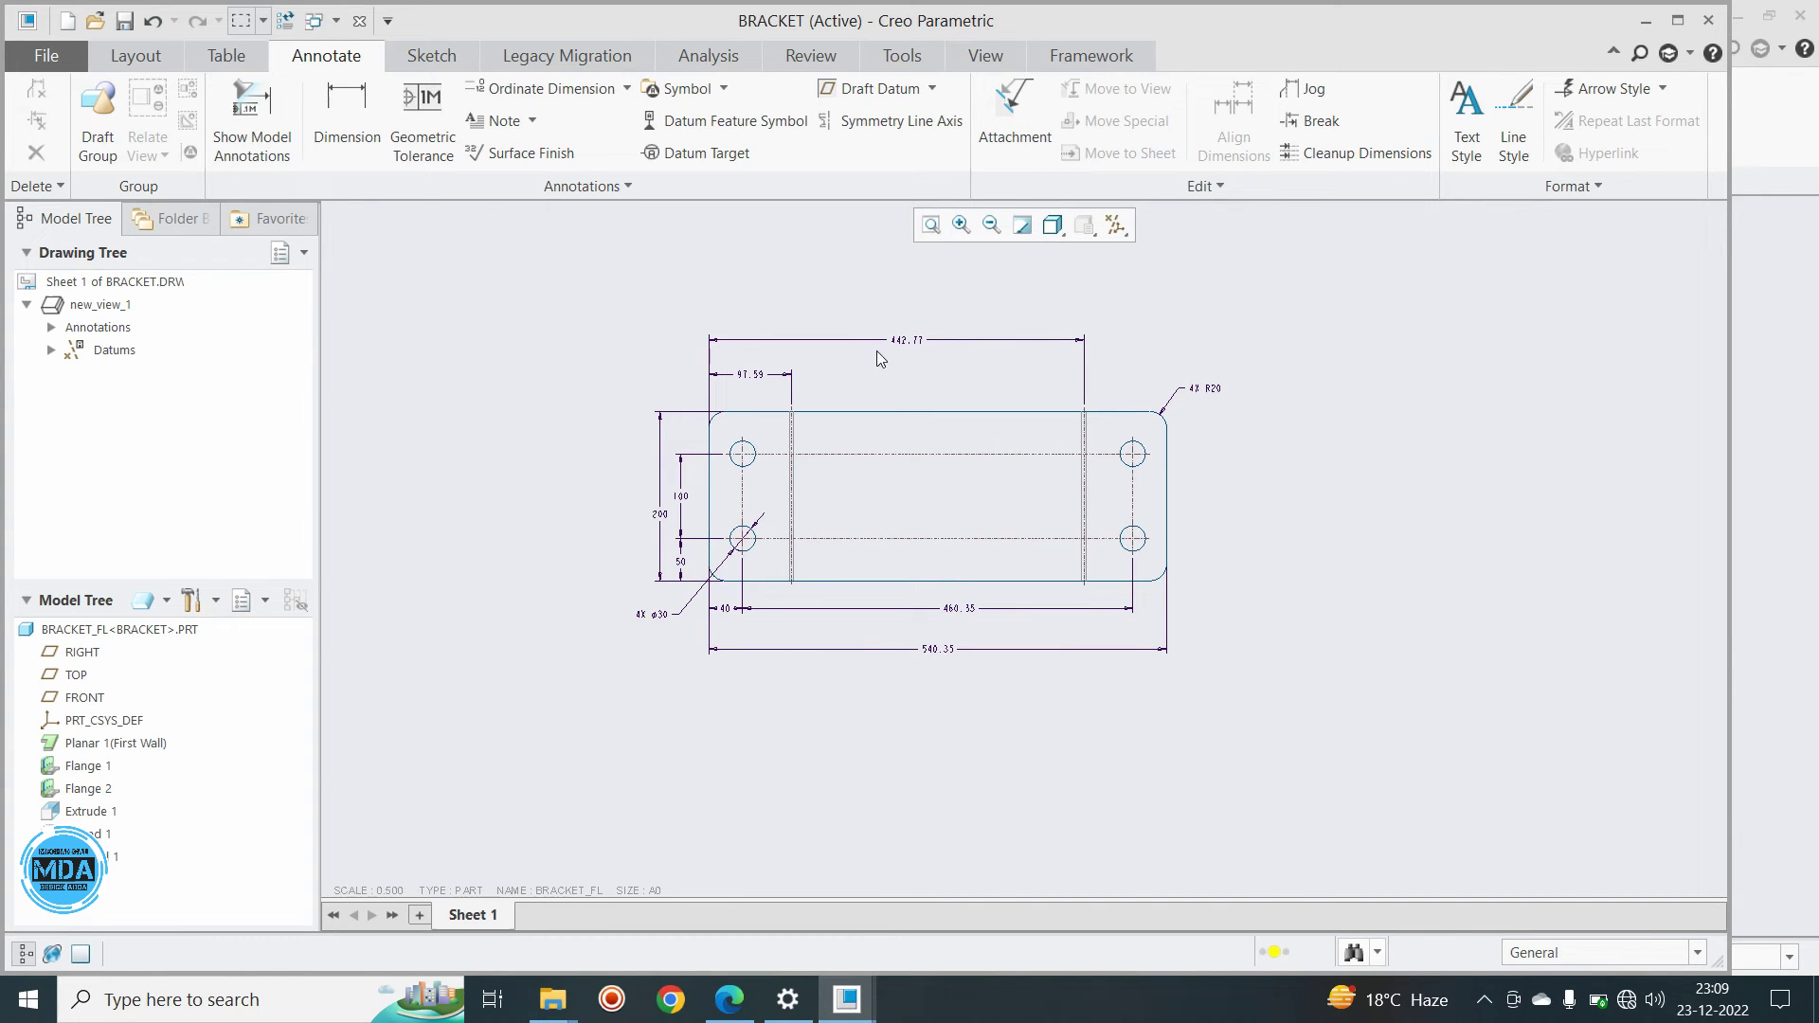
pyautogui.scroll(1, 902, 361)
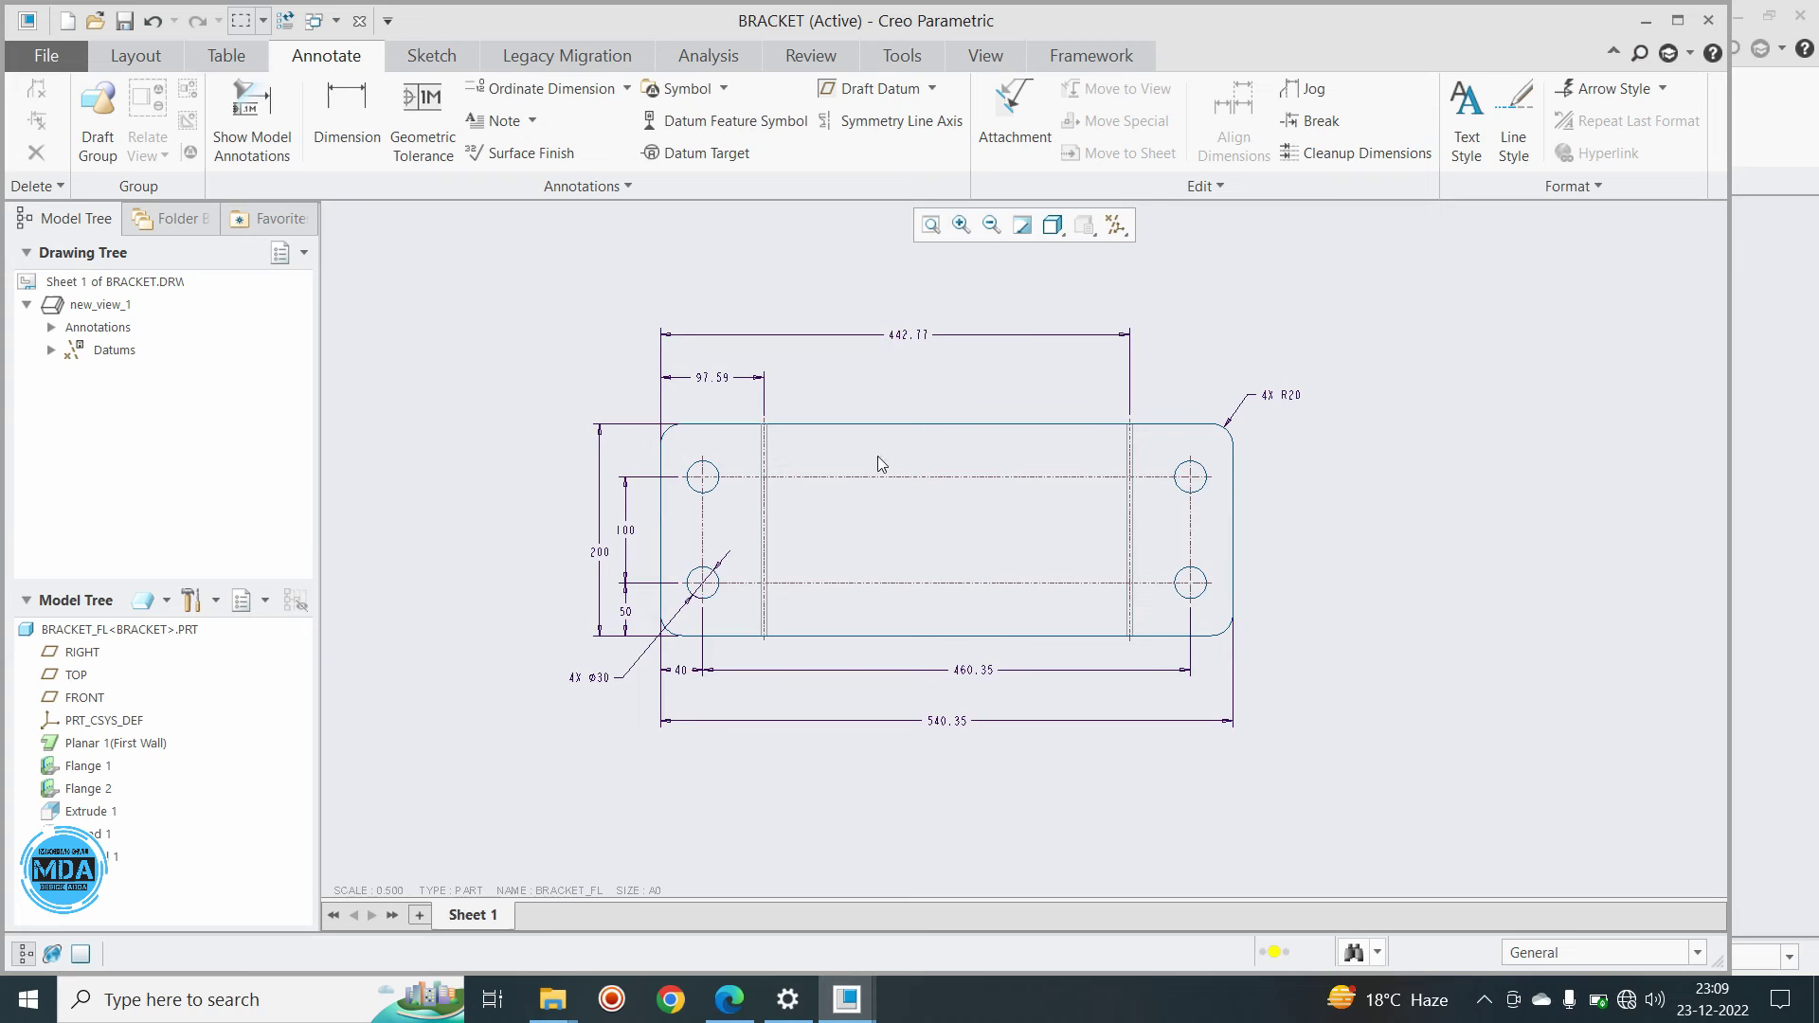
pyautogui.scroll(-1, 877, 461)
pyautogui.scroll(1, 954, 410)
pyautogui.scroll(-1, 953, 443)
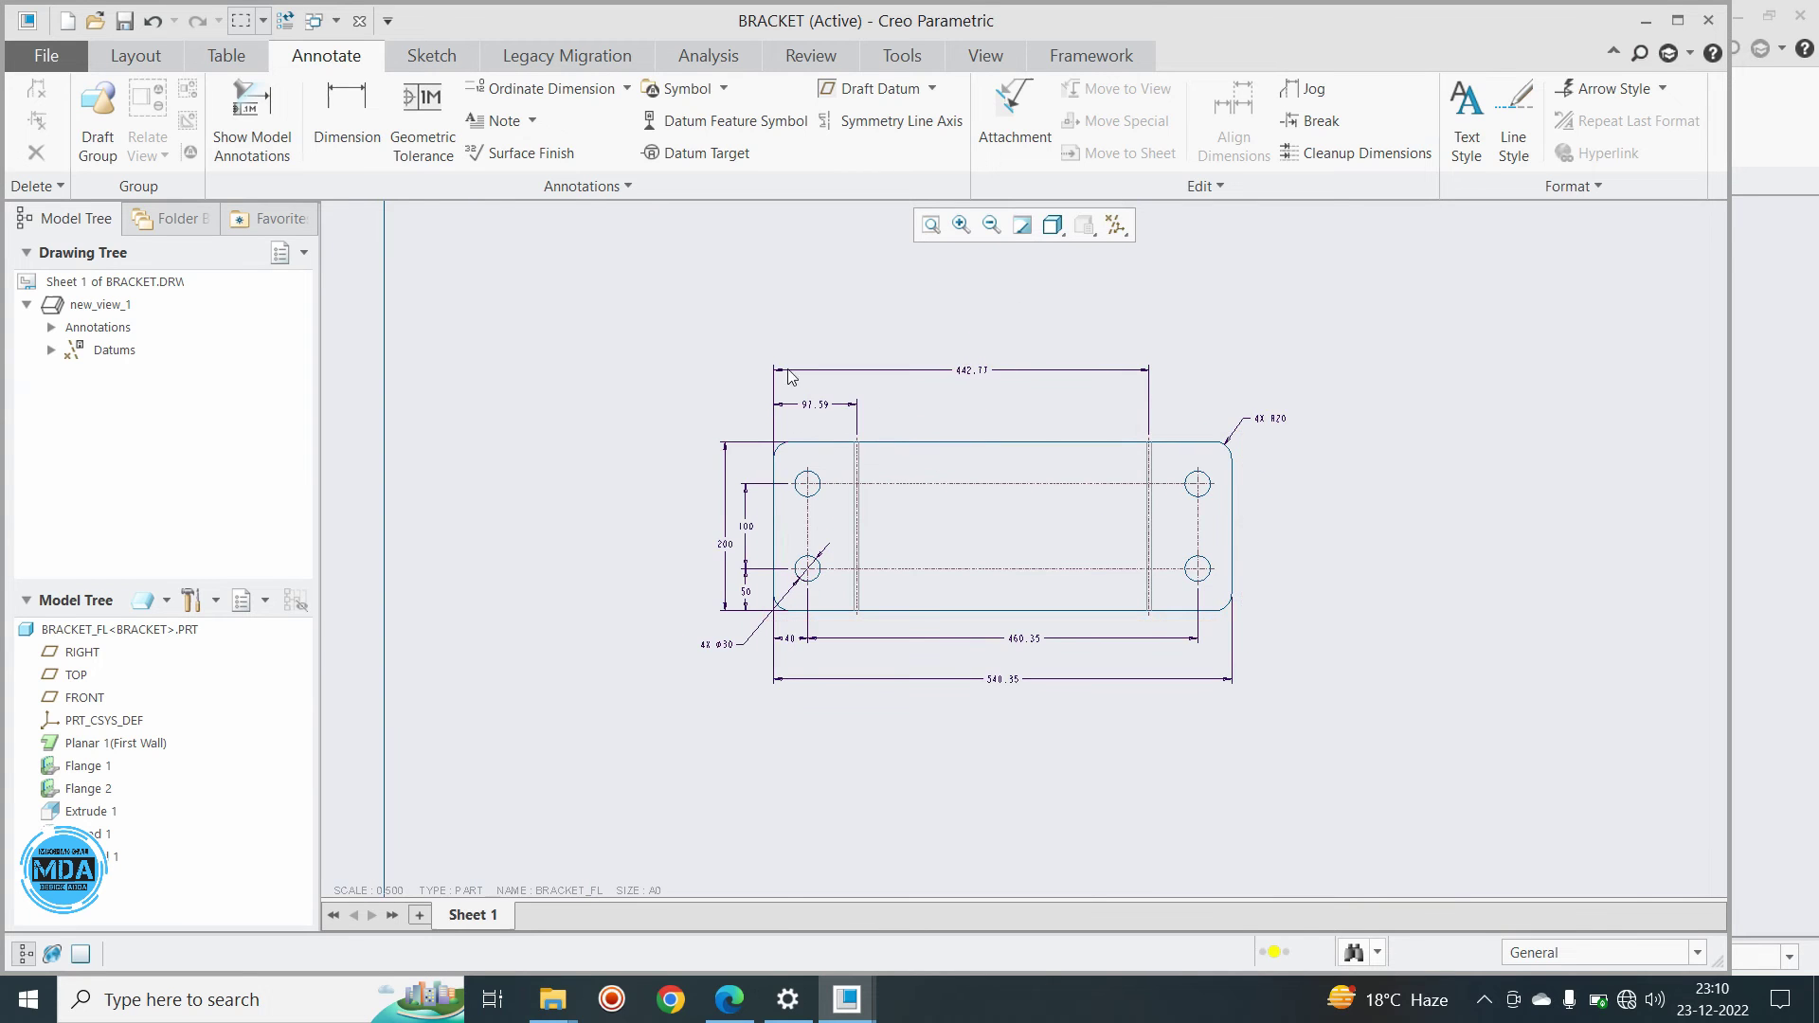
pyautogui.scroll(1, 1141, 538)
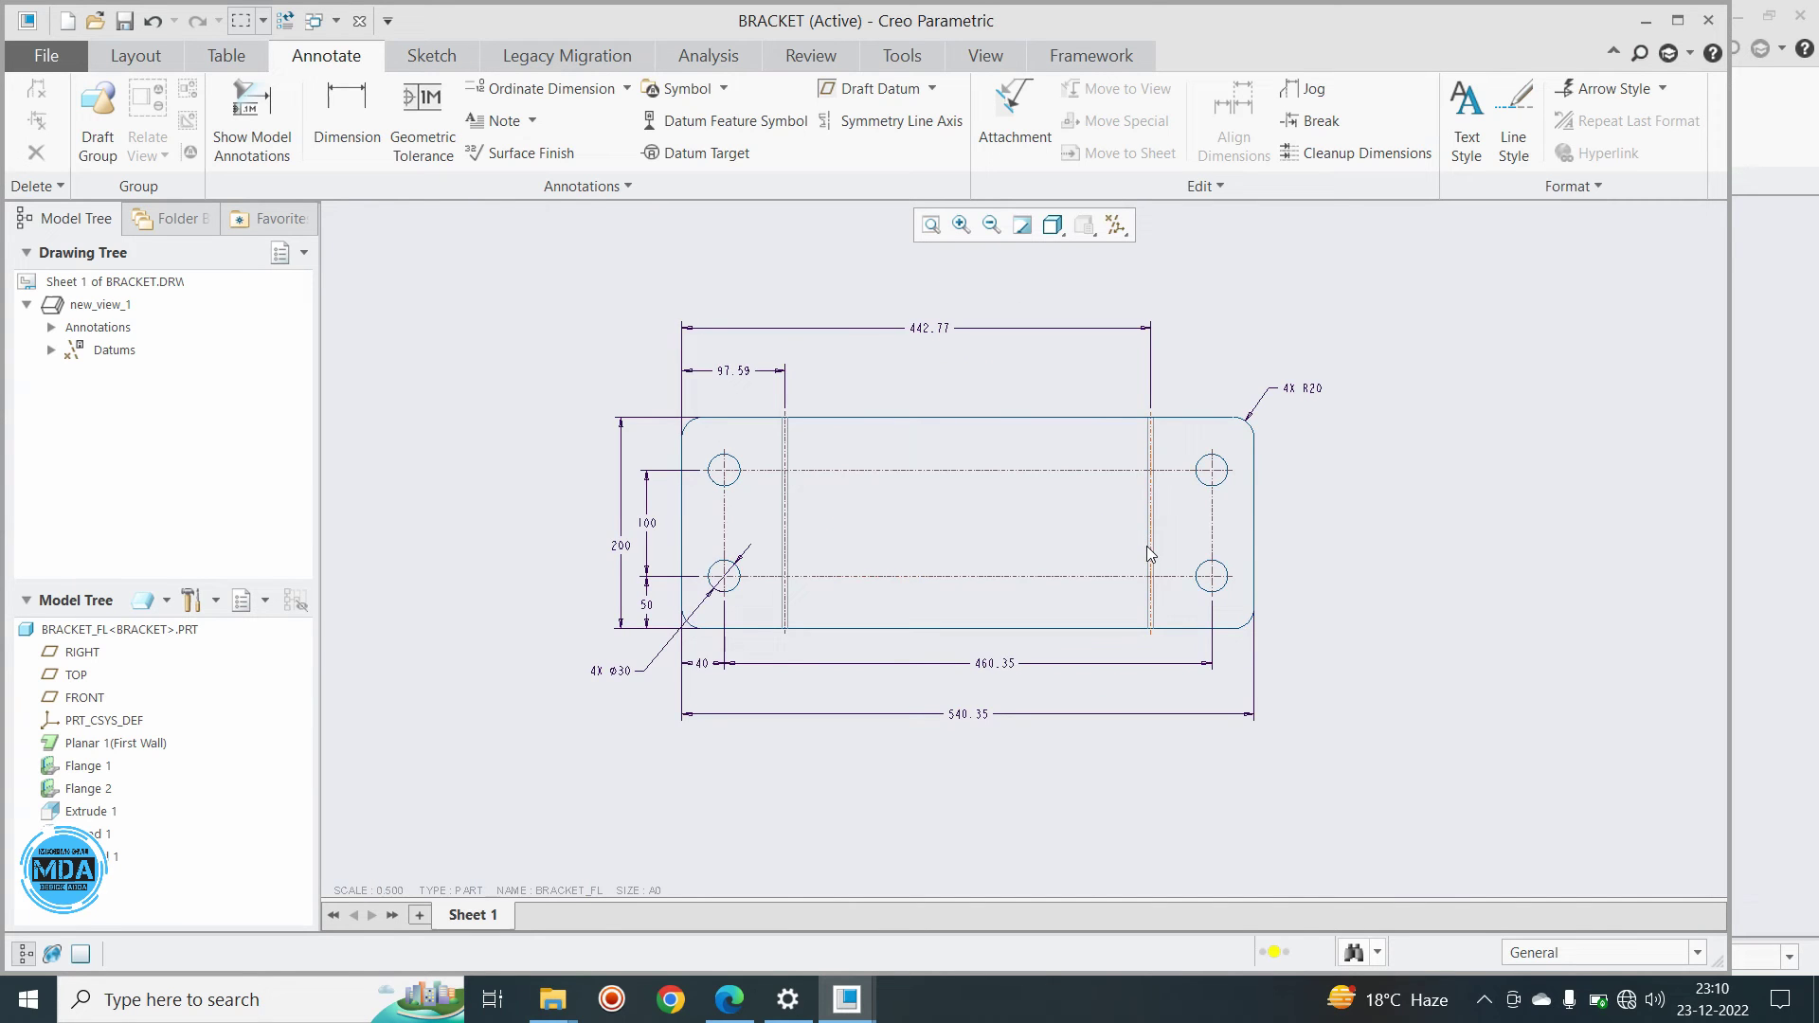
pyautogui.scroll(-1, 938, 352)
pyautogui.scroll(1, 941, 371)
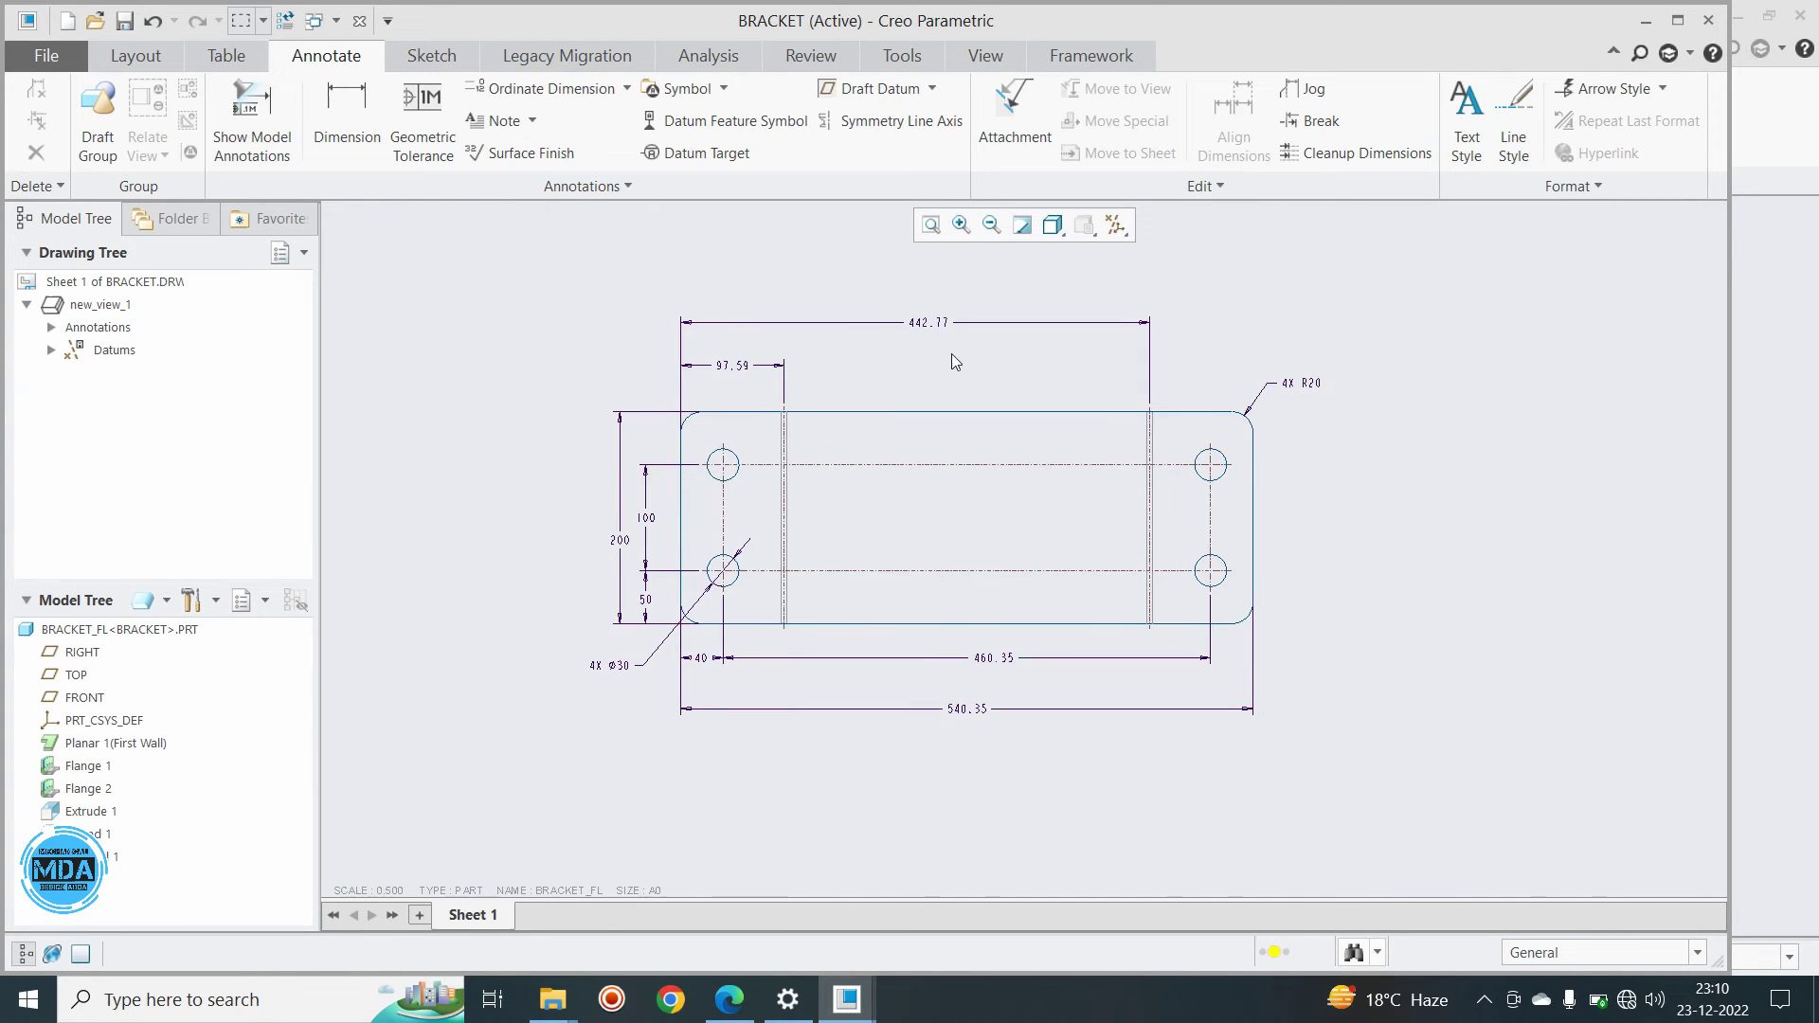
# Refit the sheet and change the SCALE note from 0.500 to 1
pyautogui.click(931, 225)
pyautogui.scroll(3, 822, 498)
pyautogui.scroll(2, 822, 504)
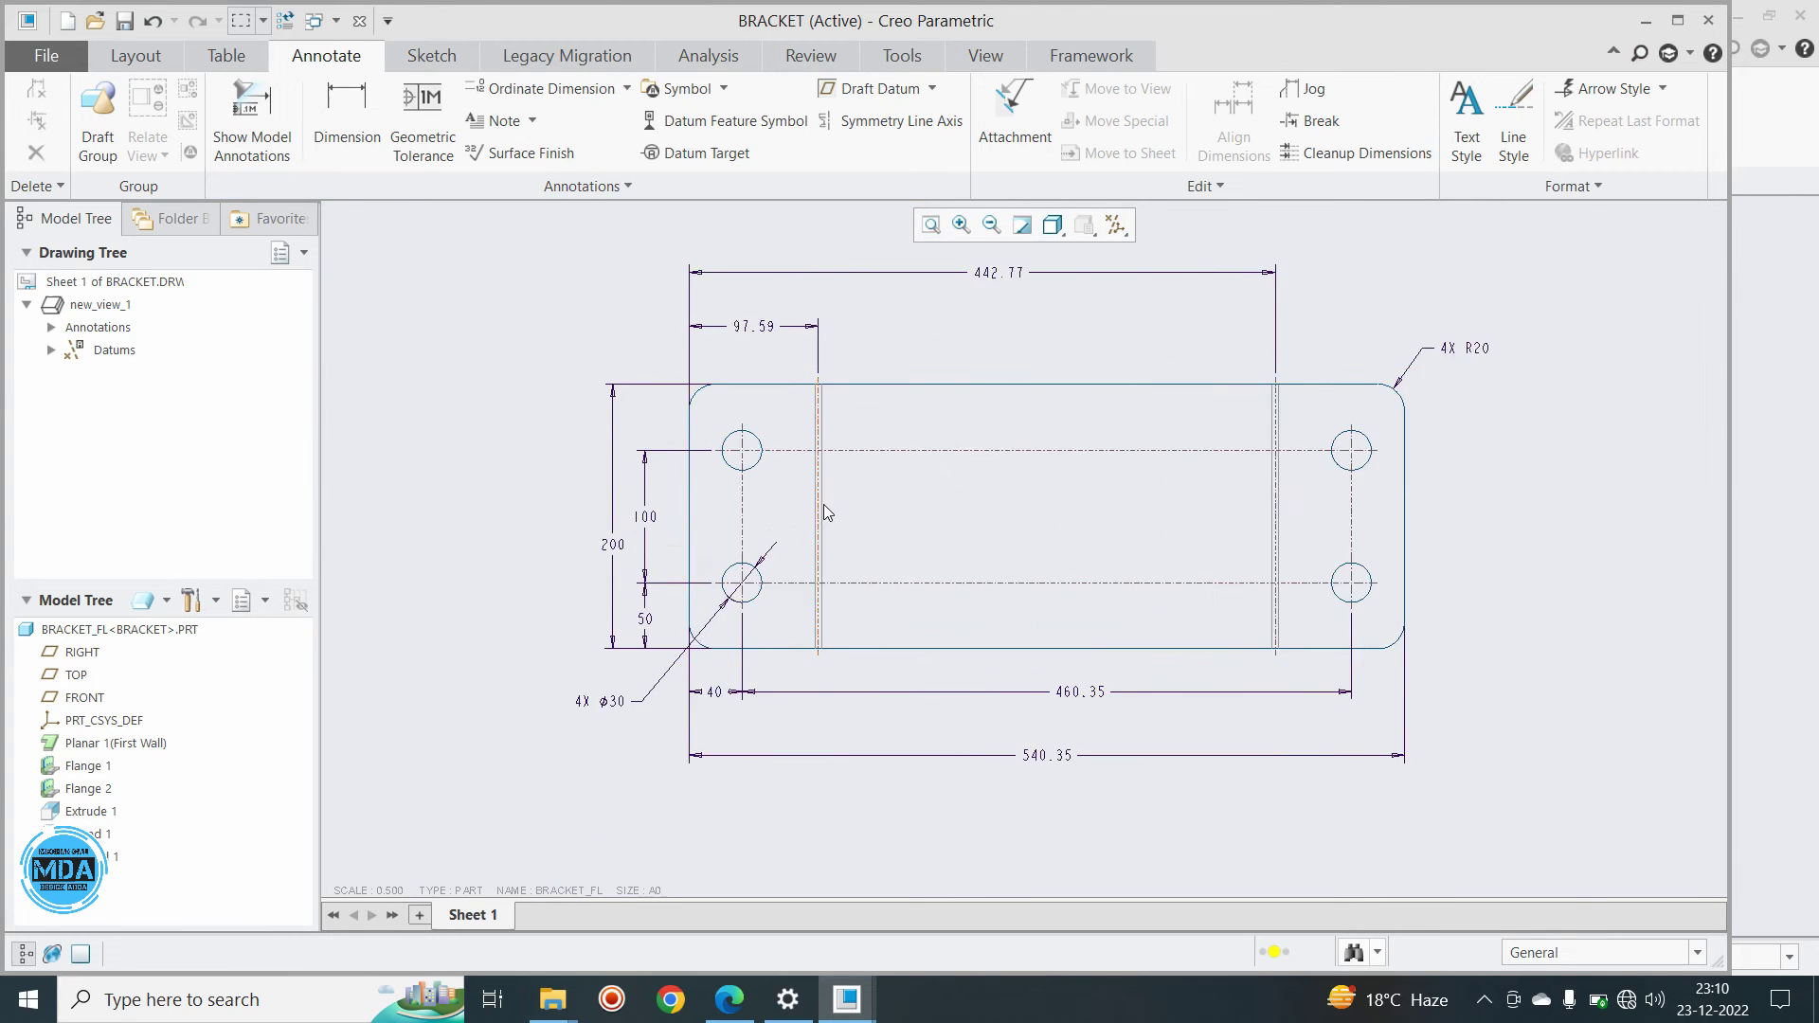
pyautogui.scroll(-2, 822, 504)
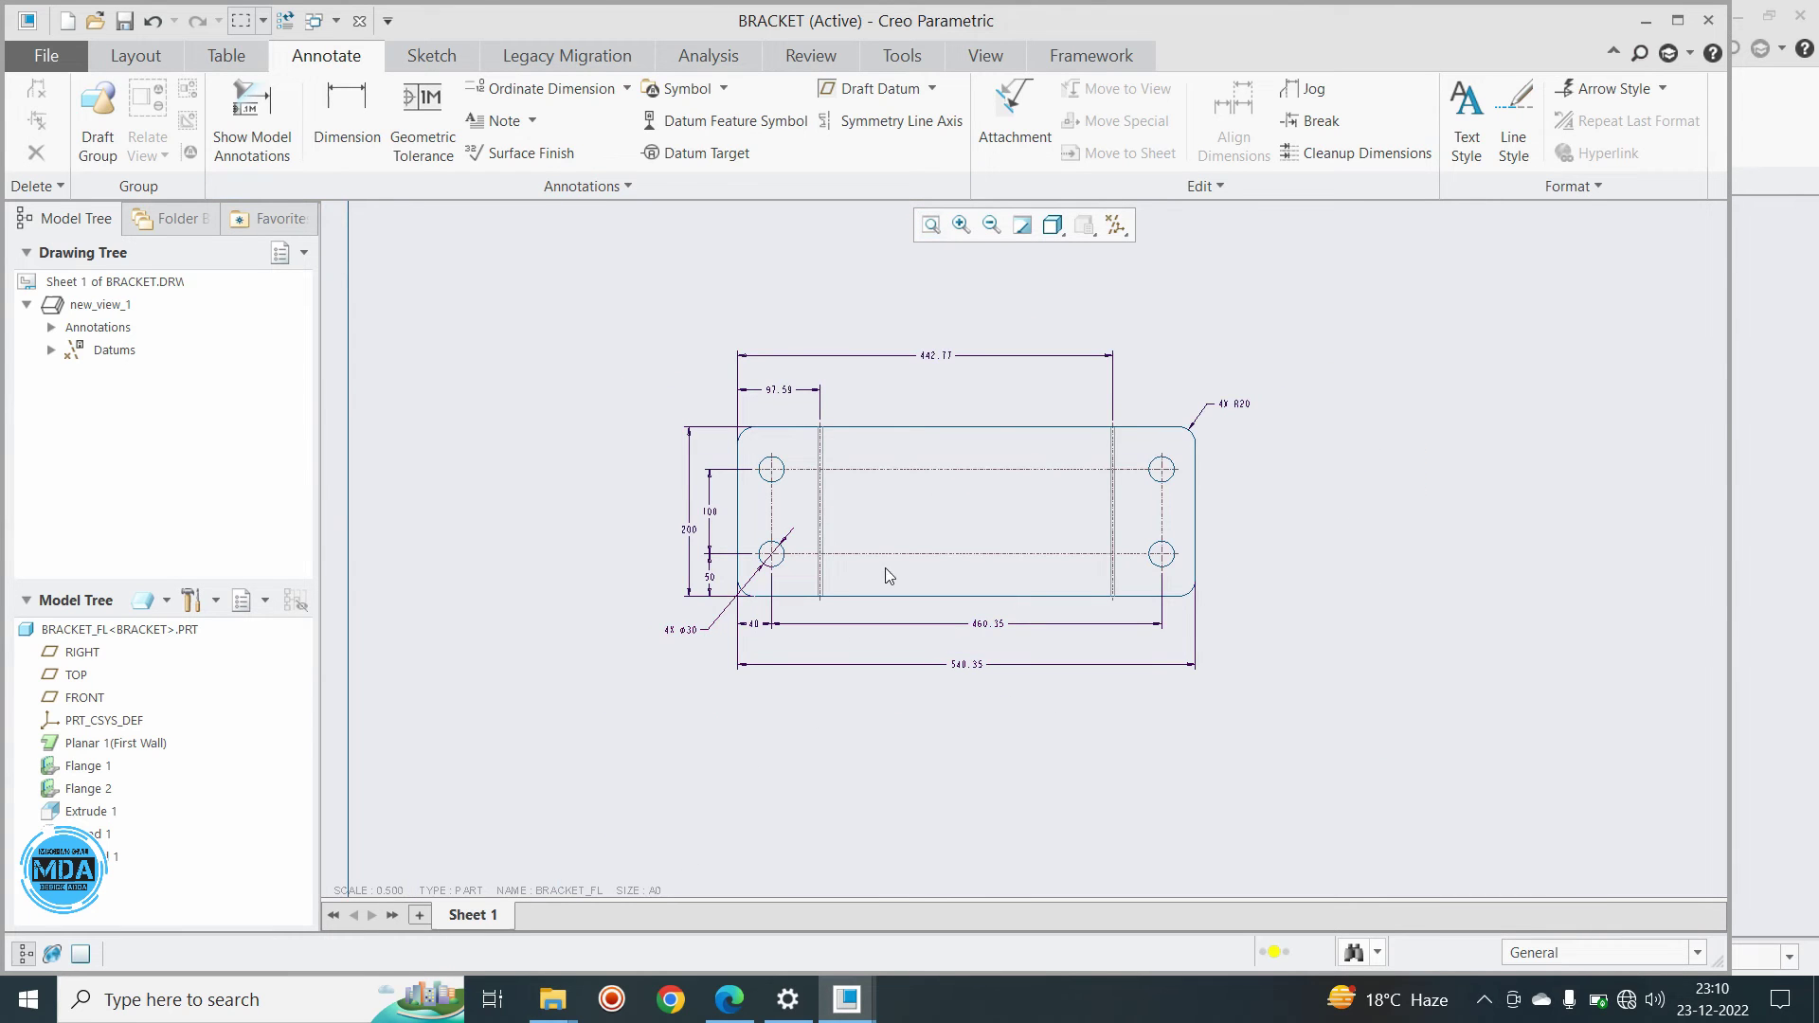
pyautogui.click(931, 225)
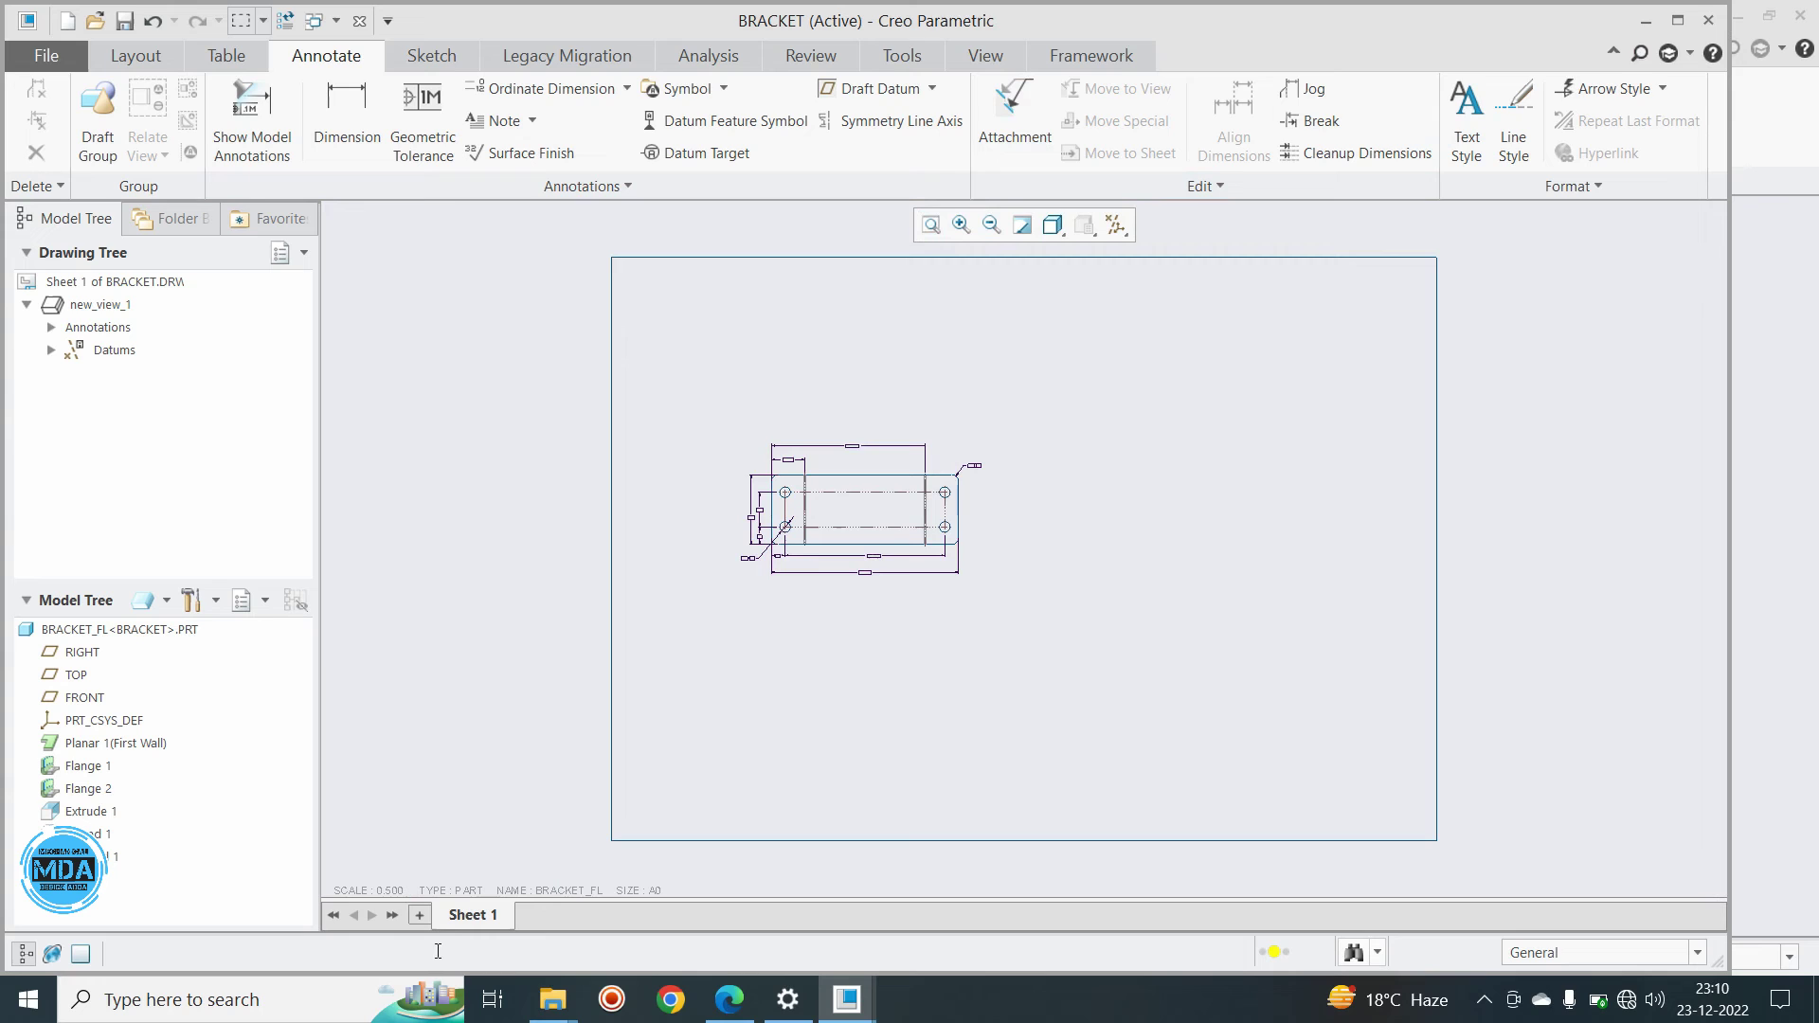
pyautogui.doubleClick(388, 891)
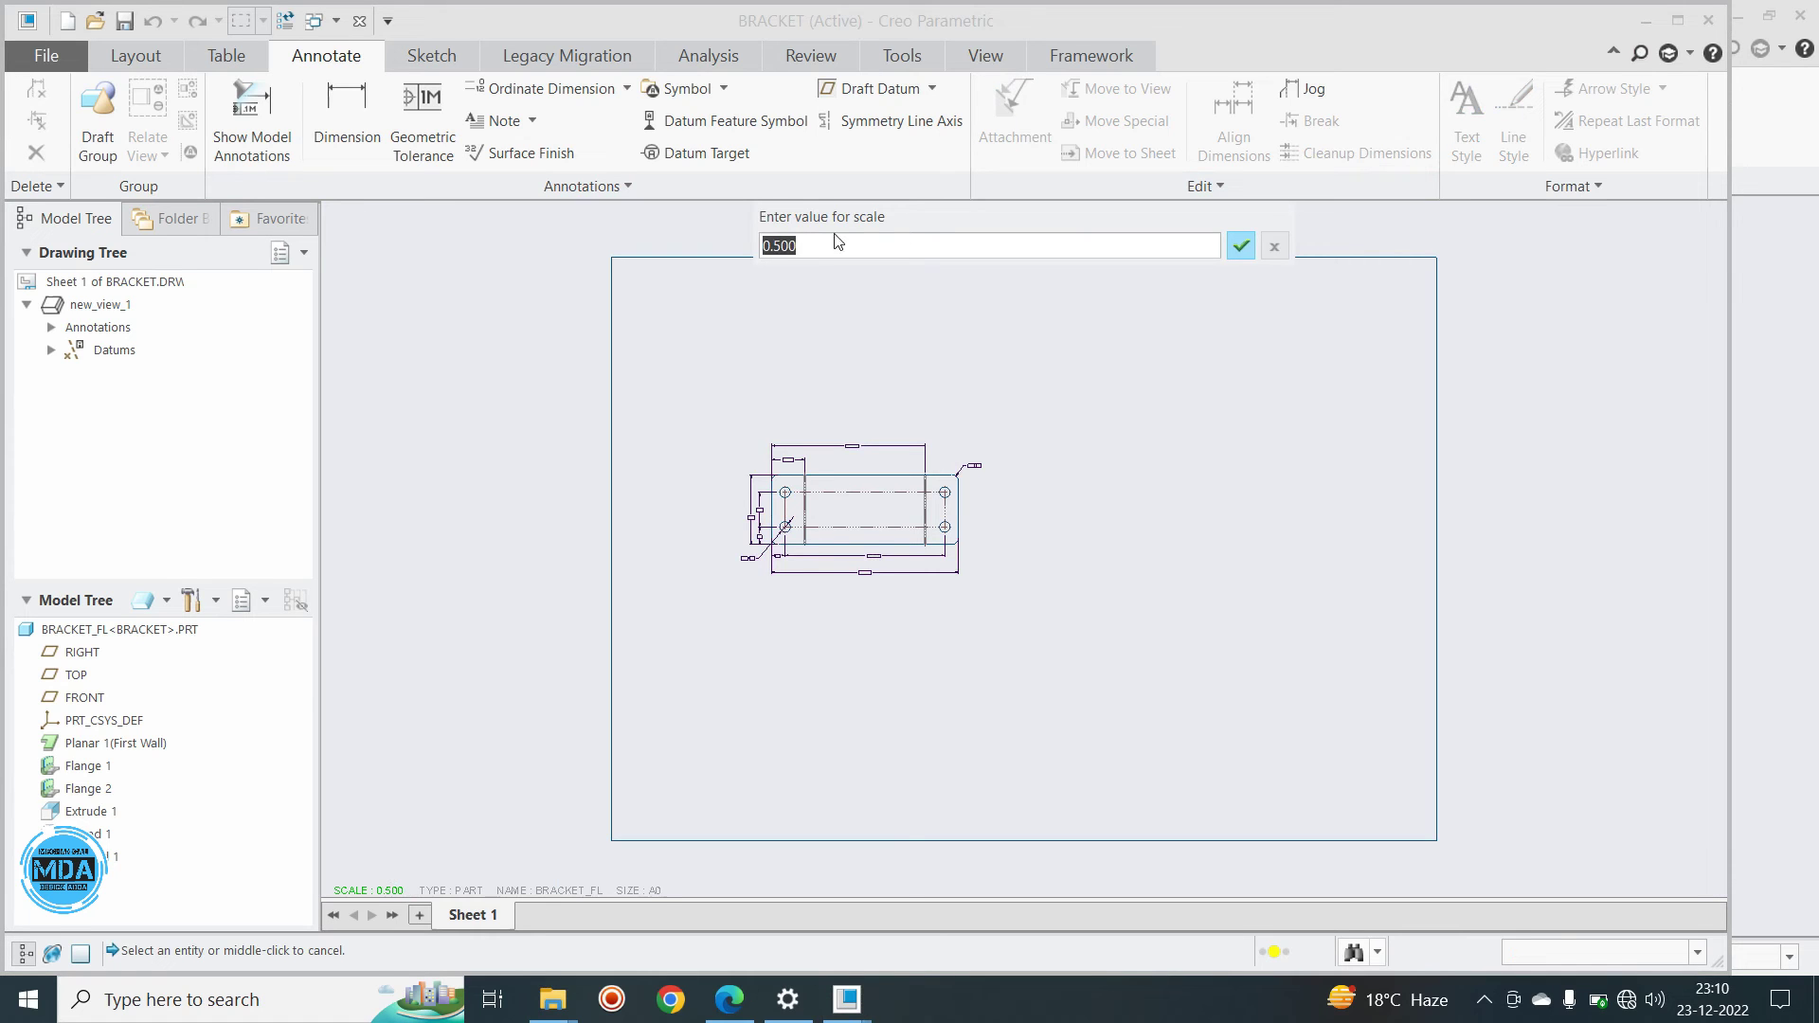
pyautogui.write('1')
pyautogui.press('Return')
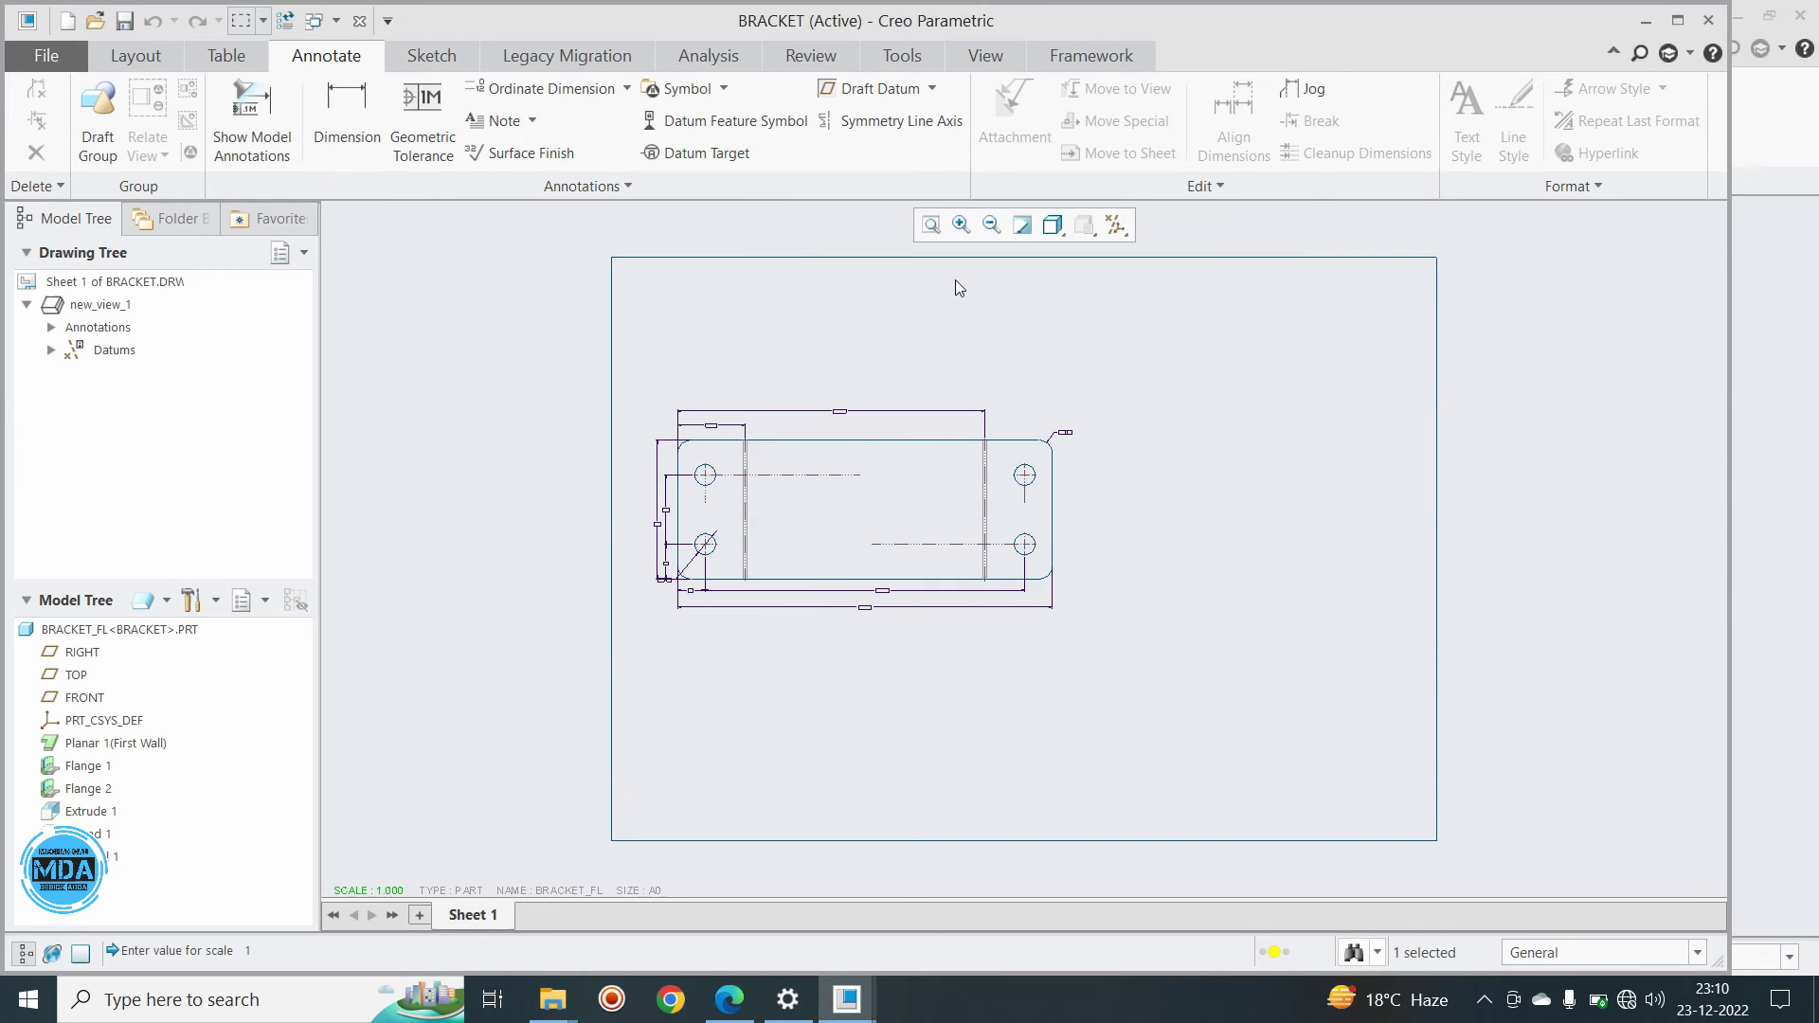
pyautogui.click(920, 479)
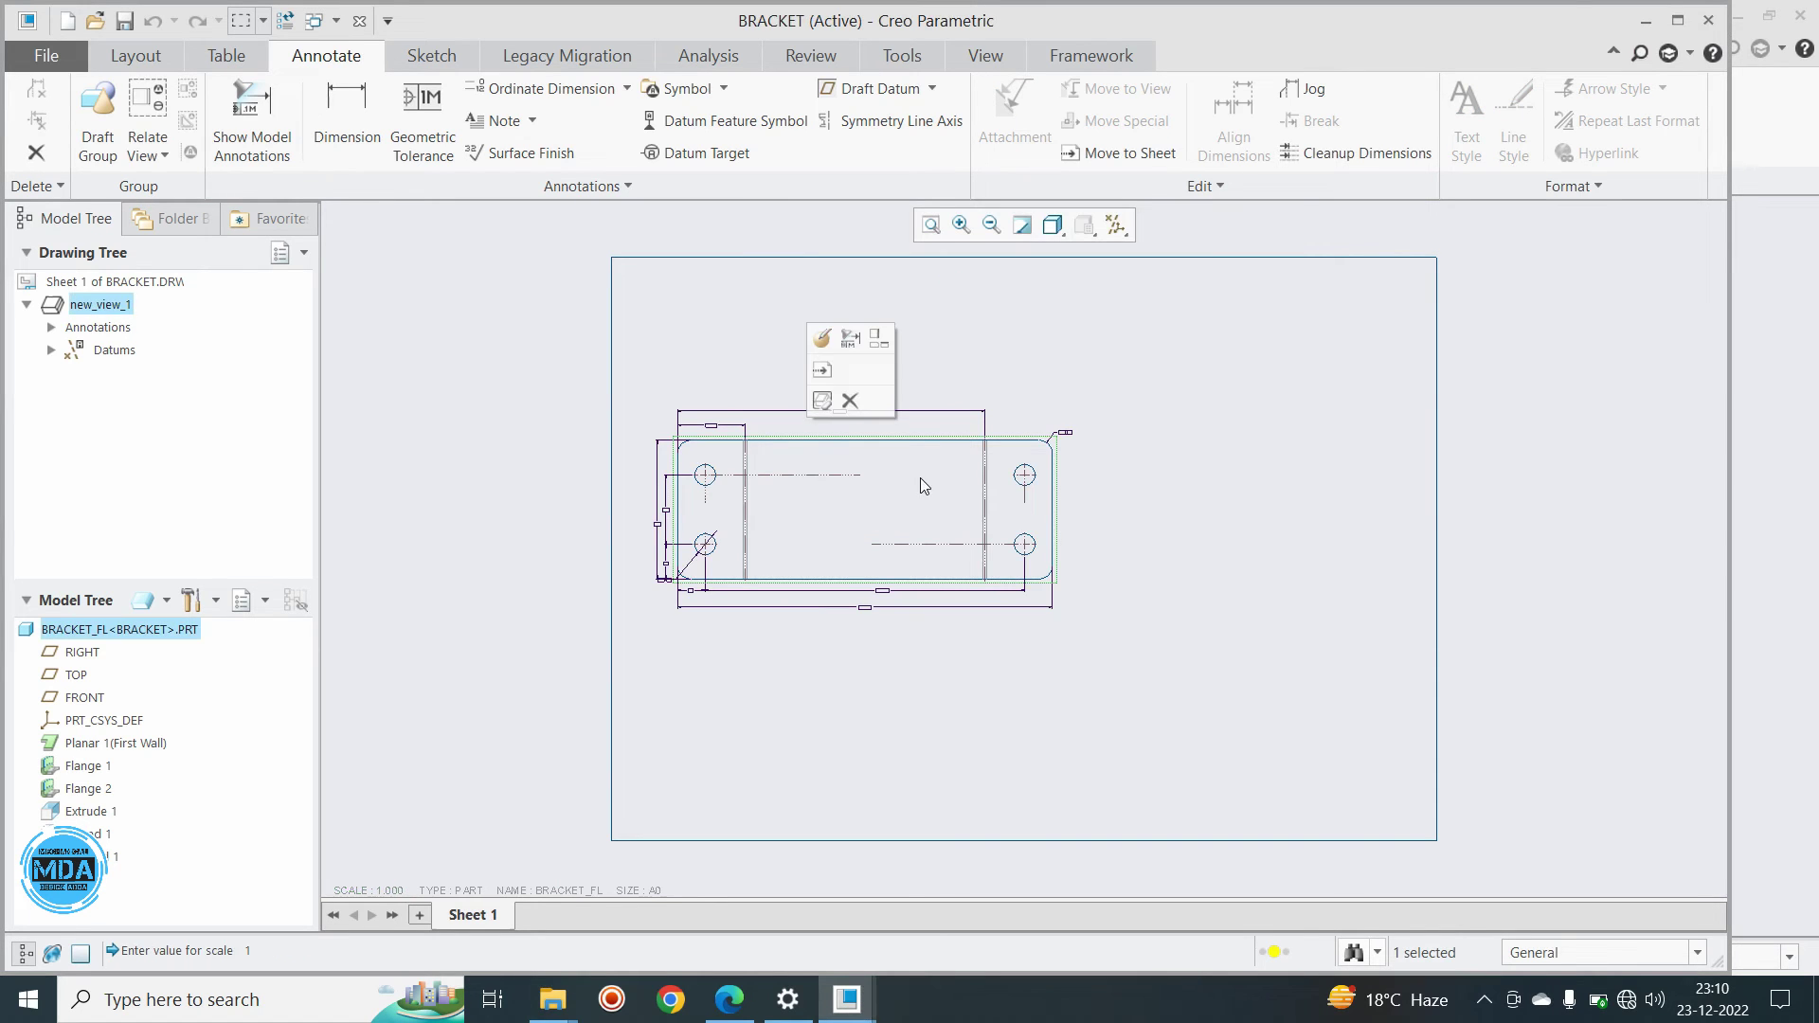
# Unlock view movement and shift the bracket view to the right on the sheet
pyautogui.rightClick(853, 493)
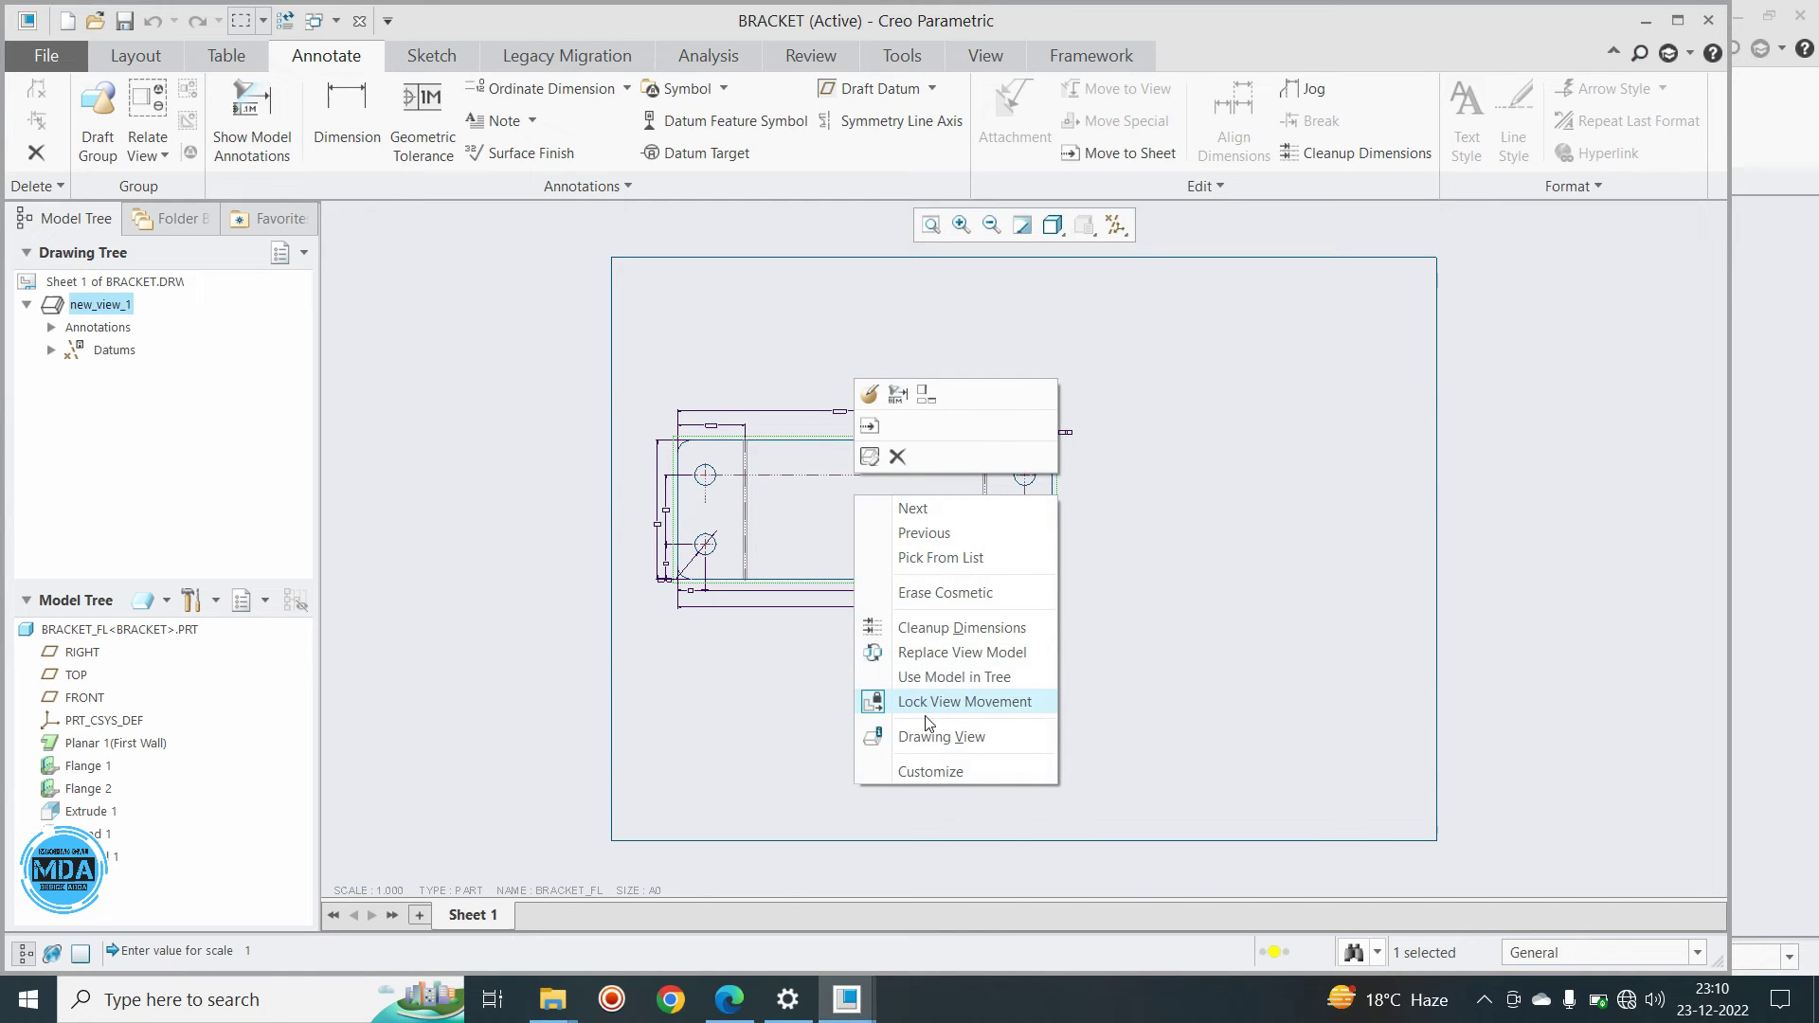
pyautogui.click(928, 701)
pyautogui.moveTo(840, 495); pyautogui.dragTo(986, 495)
pyautogui.scroll(3, 1011, 495)
pyautogui.click(464, 281)
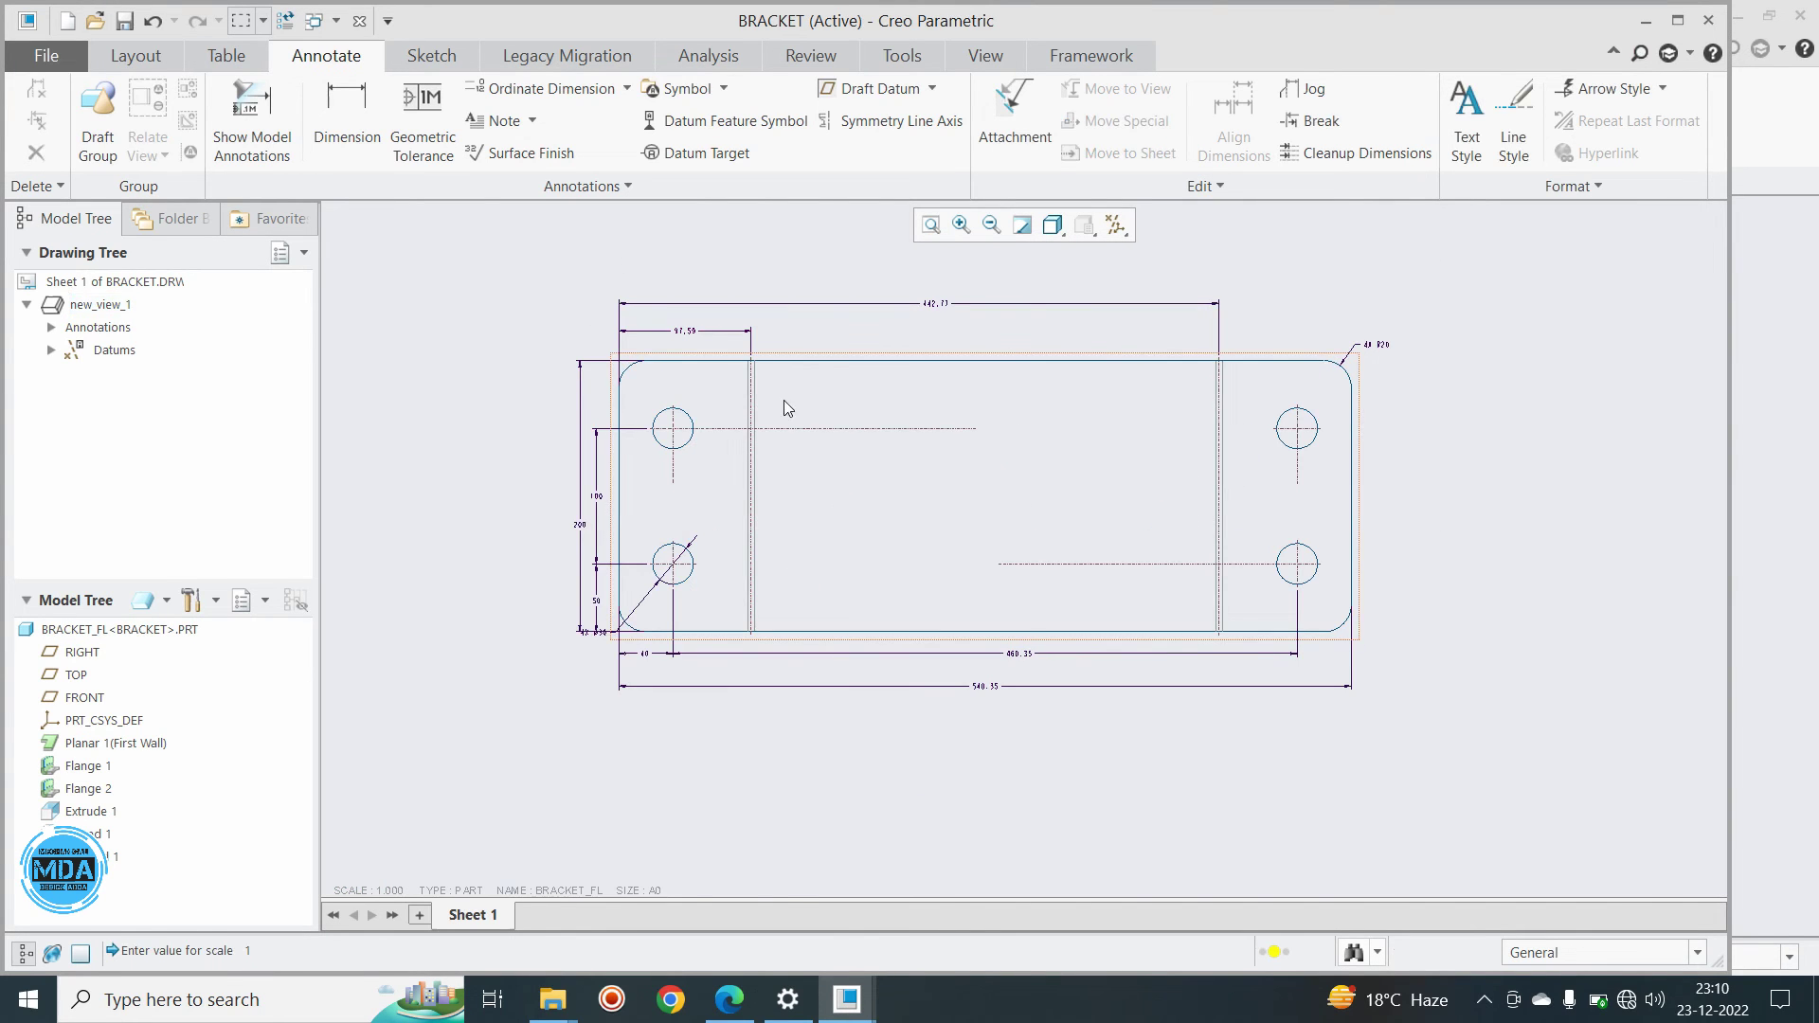
# Extend the upper and lower horizontal centre lines and the right vertical centre line between the holes
pyautogui.click(799, 428)
pyautogui.moveTo(977, 430); pyautogui.dragTo(1274, 441)
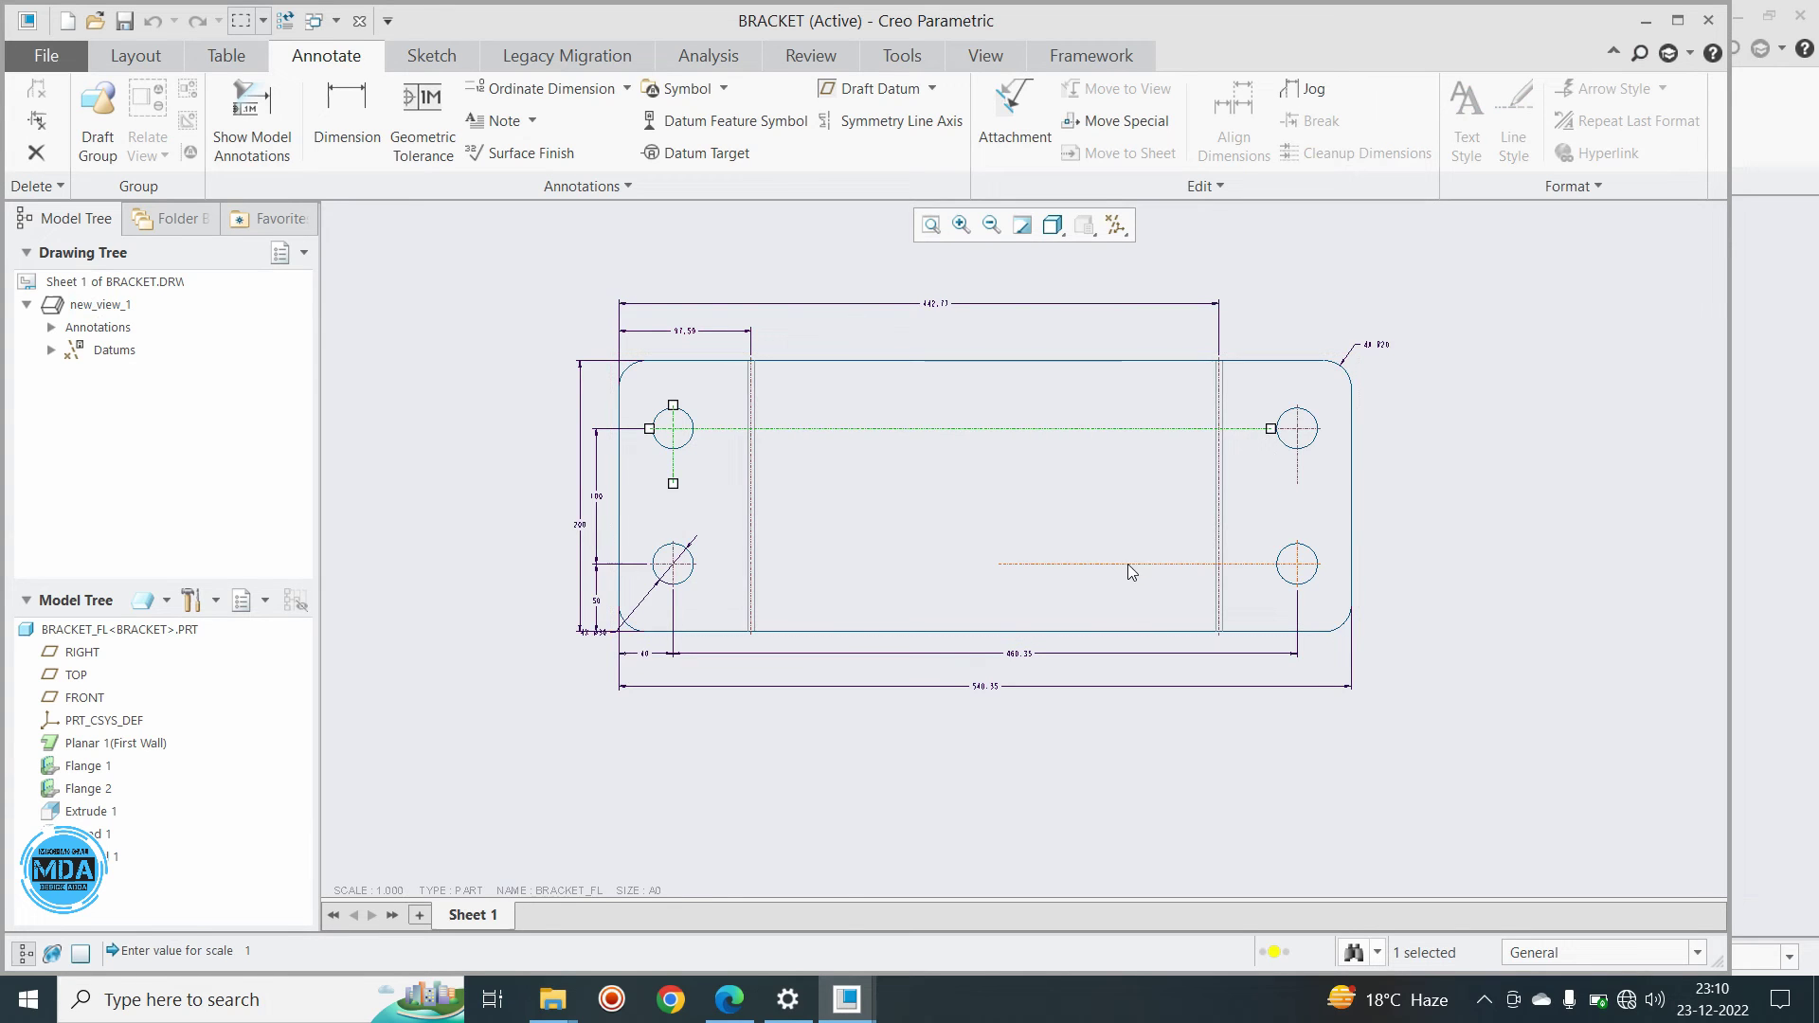
pyautogui.click(1004, 565)
pyautogui.moveTo(995, 566); pyautogui.dragTo(696, 564)
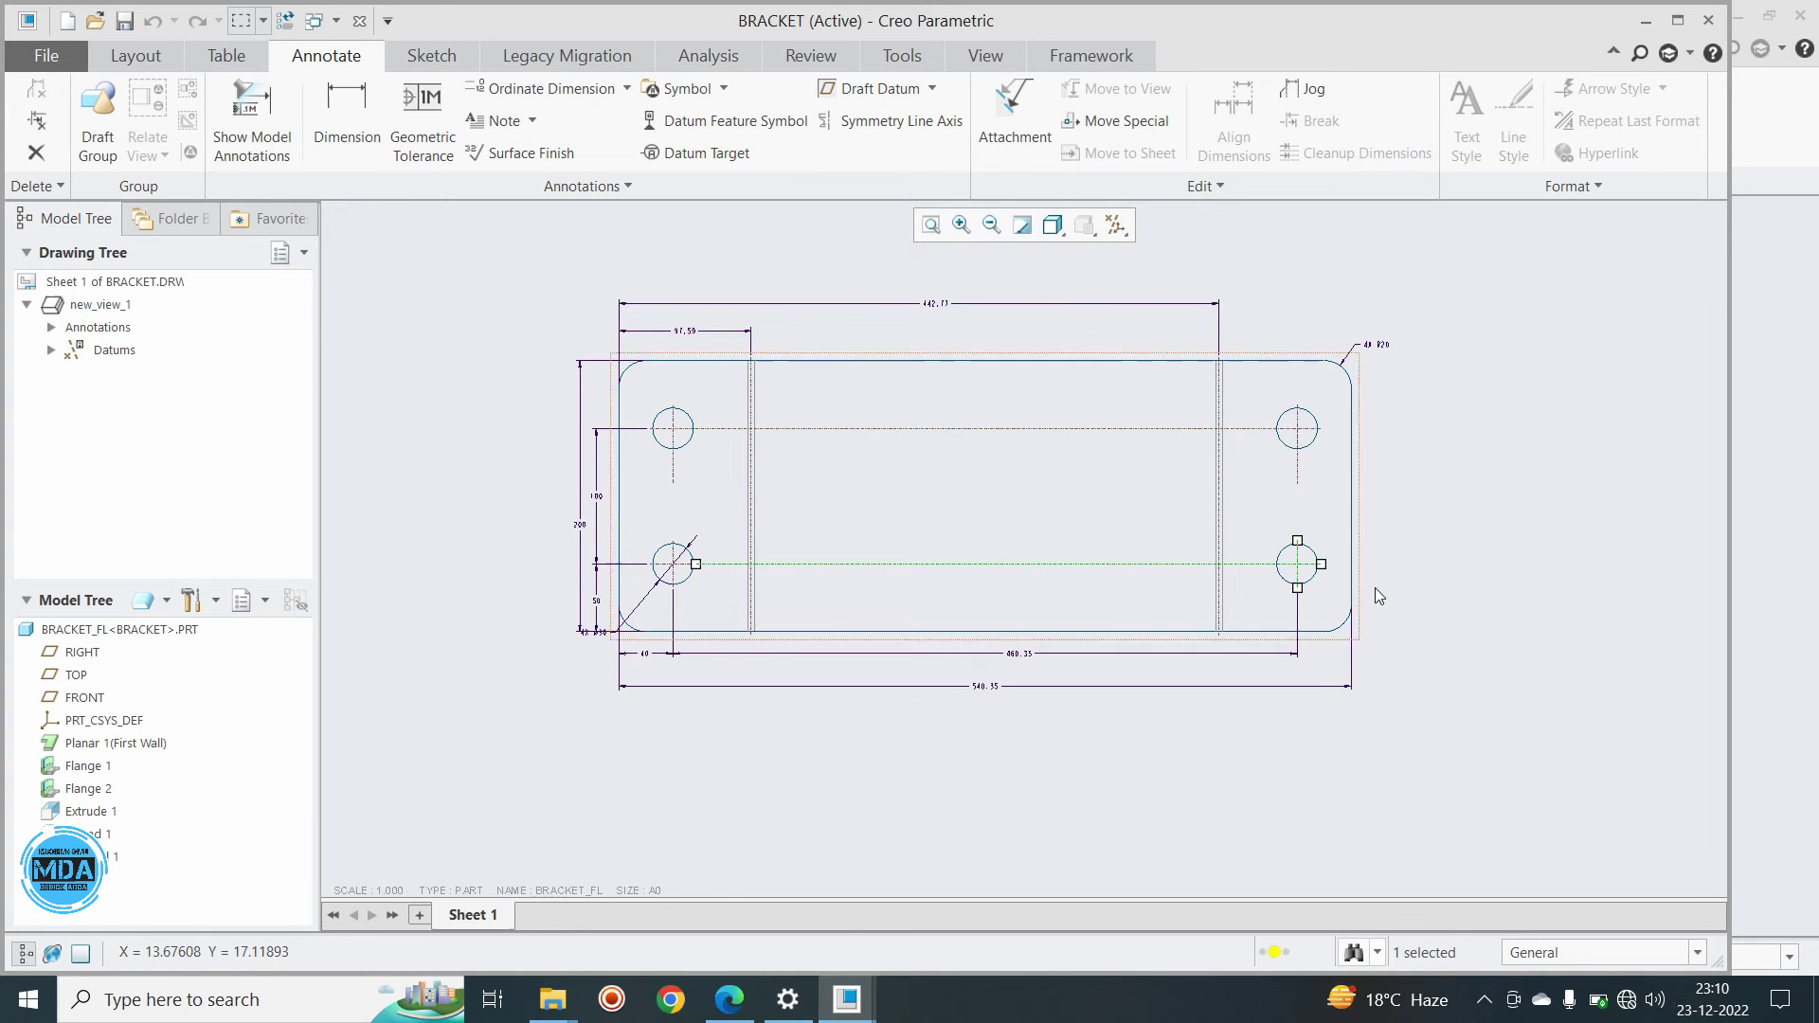
pyautogui.moveTo(1297, 541); pyautogui.dragTo(1298, 459)
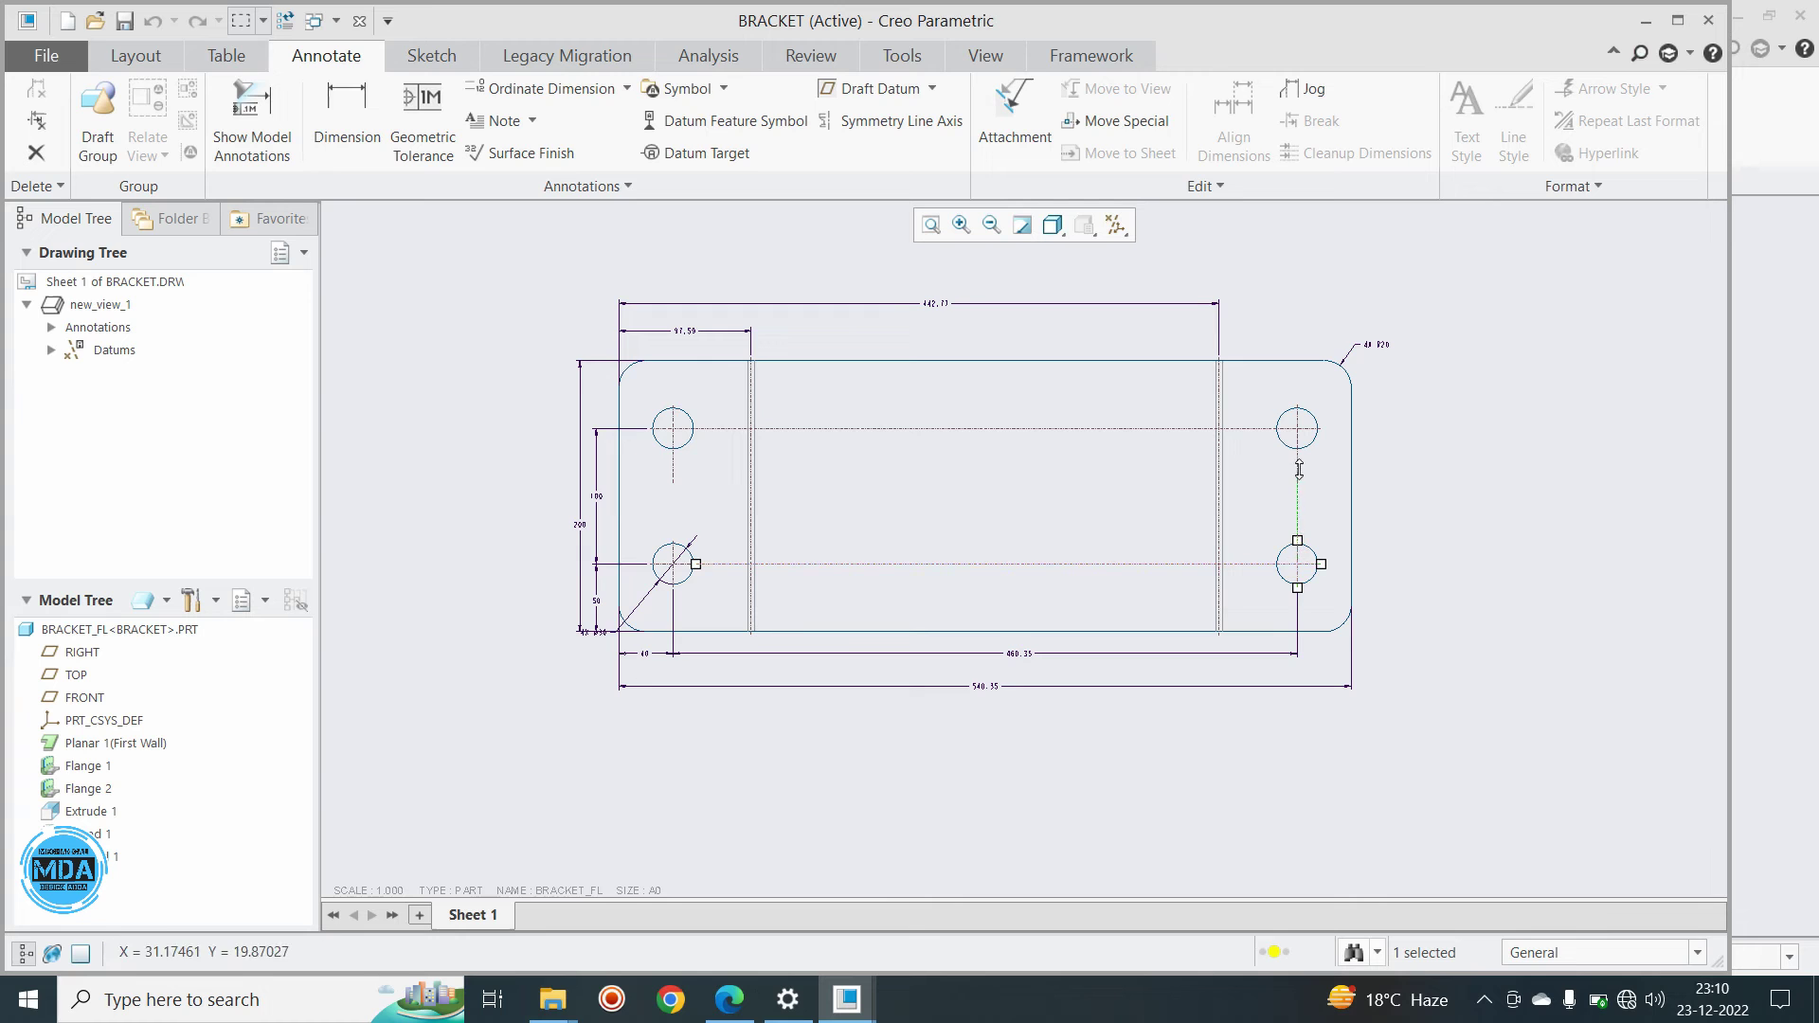
pyautogui.click(1527, 481)
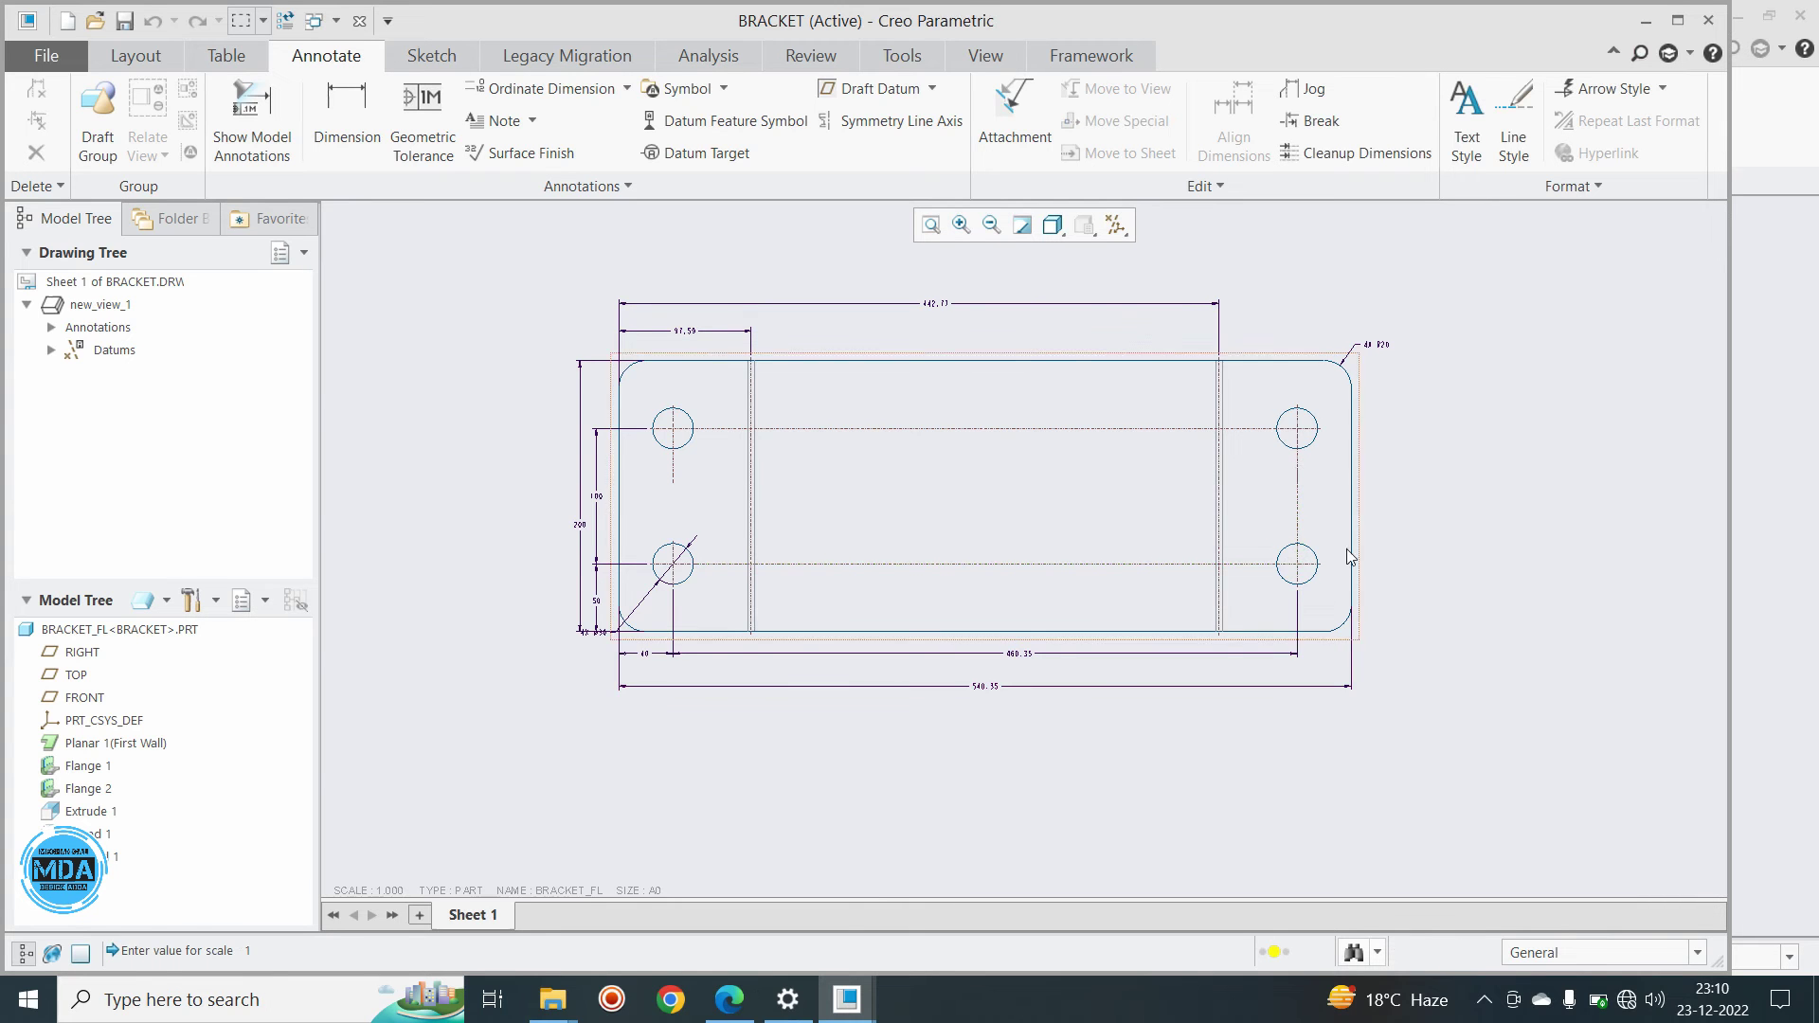
# Move the 4X Ø30 note down and to the left
pyautogui.scroll(-8, 600, 633)
pyautogui.click(766, 720)
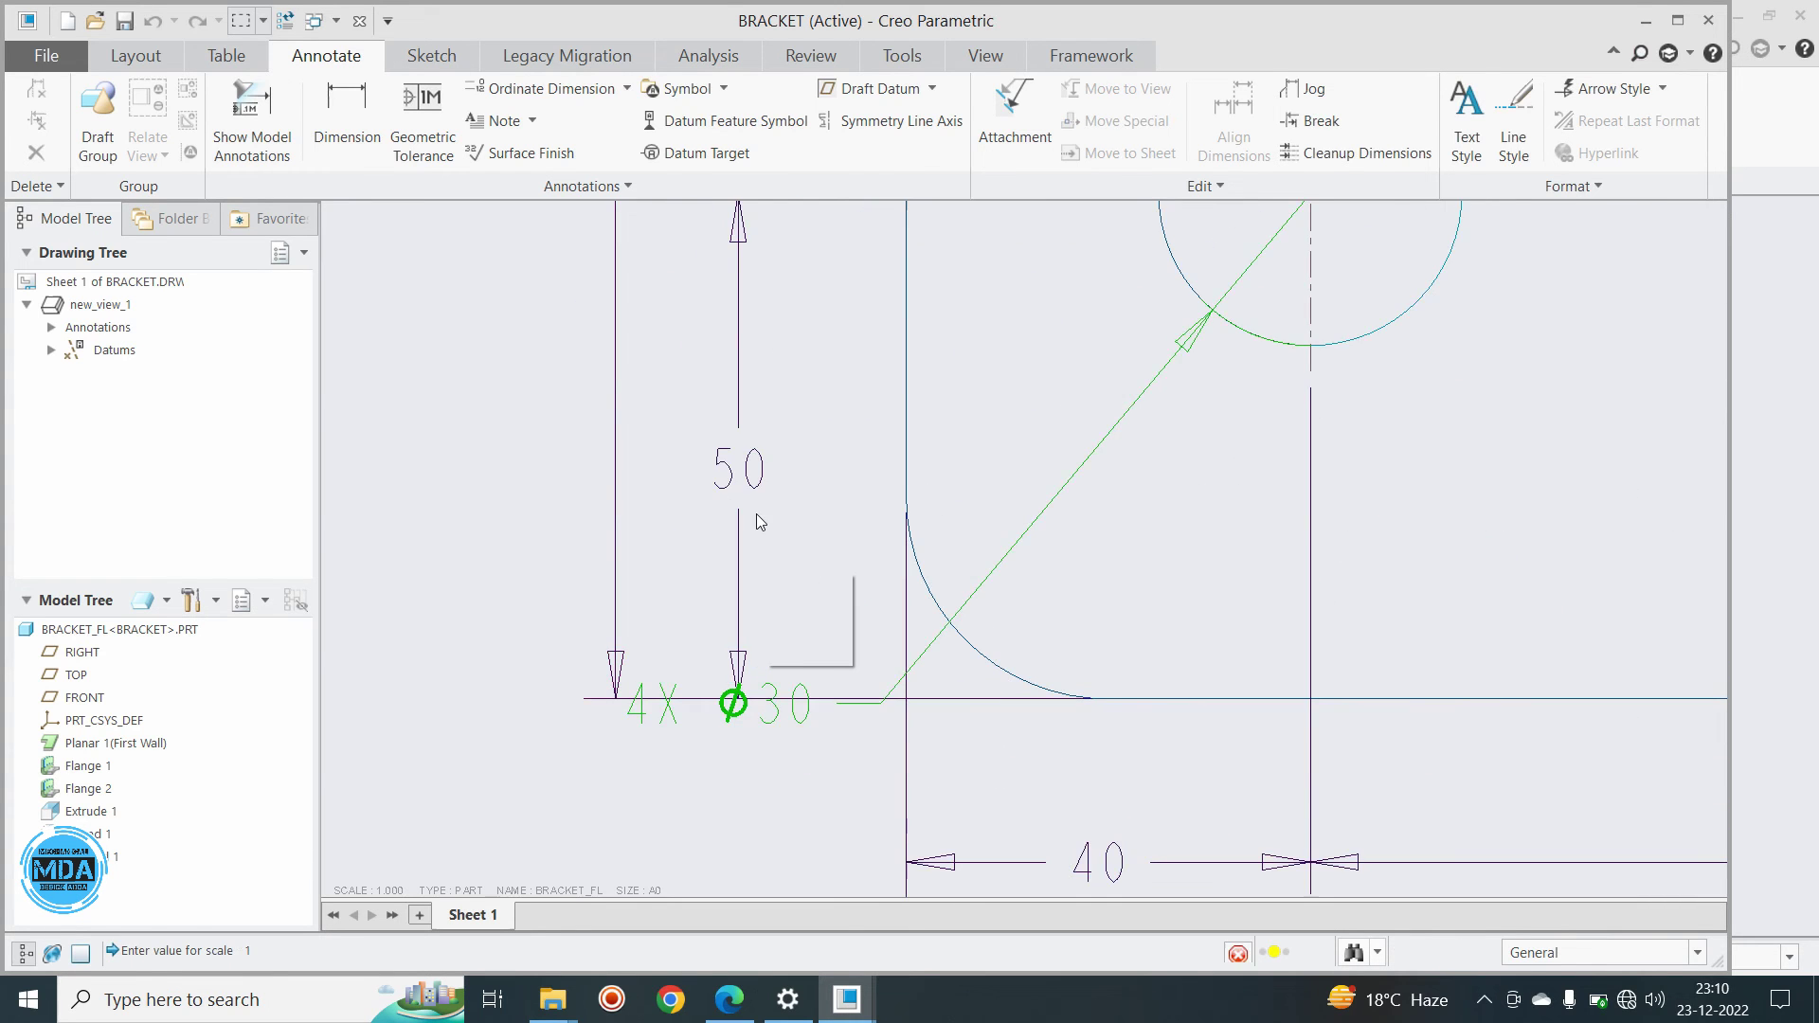
pyautogui.scroll(5, 756, 514)
pyautogui.moveTo(744, 575)
pyautogui.mouseDown()
pyautogui.moveTo(736, 644)
pyautogui.moveTo(696, 642)
pyautogui.mouseUp()
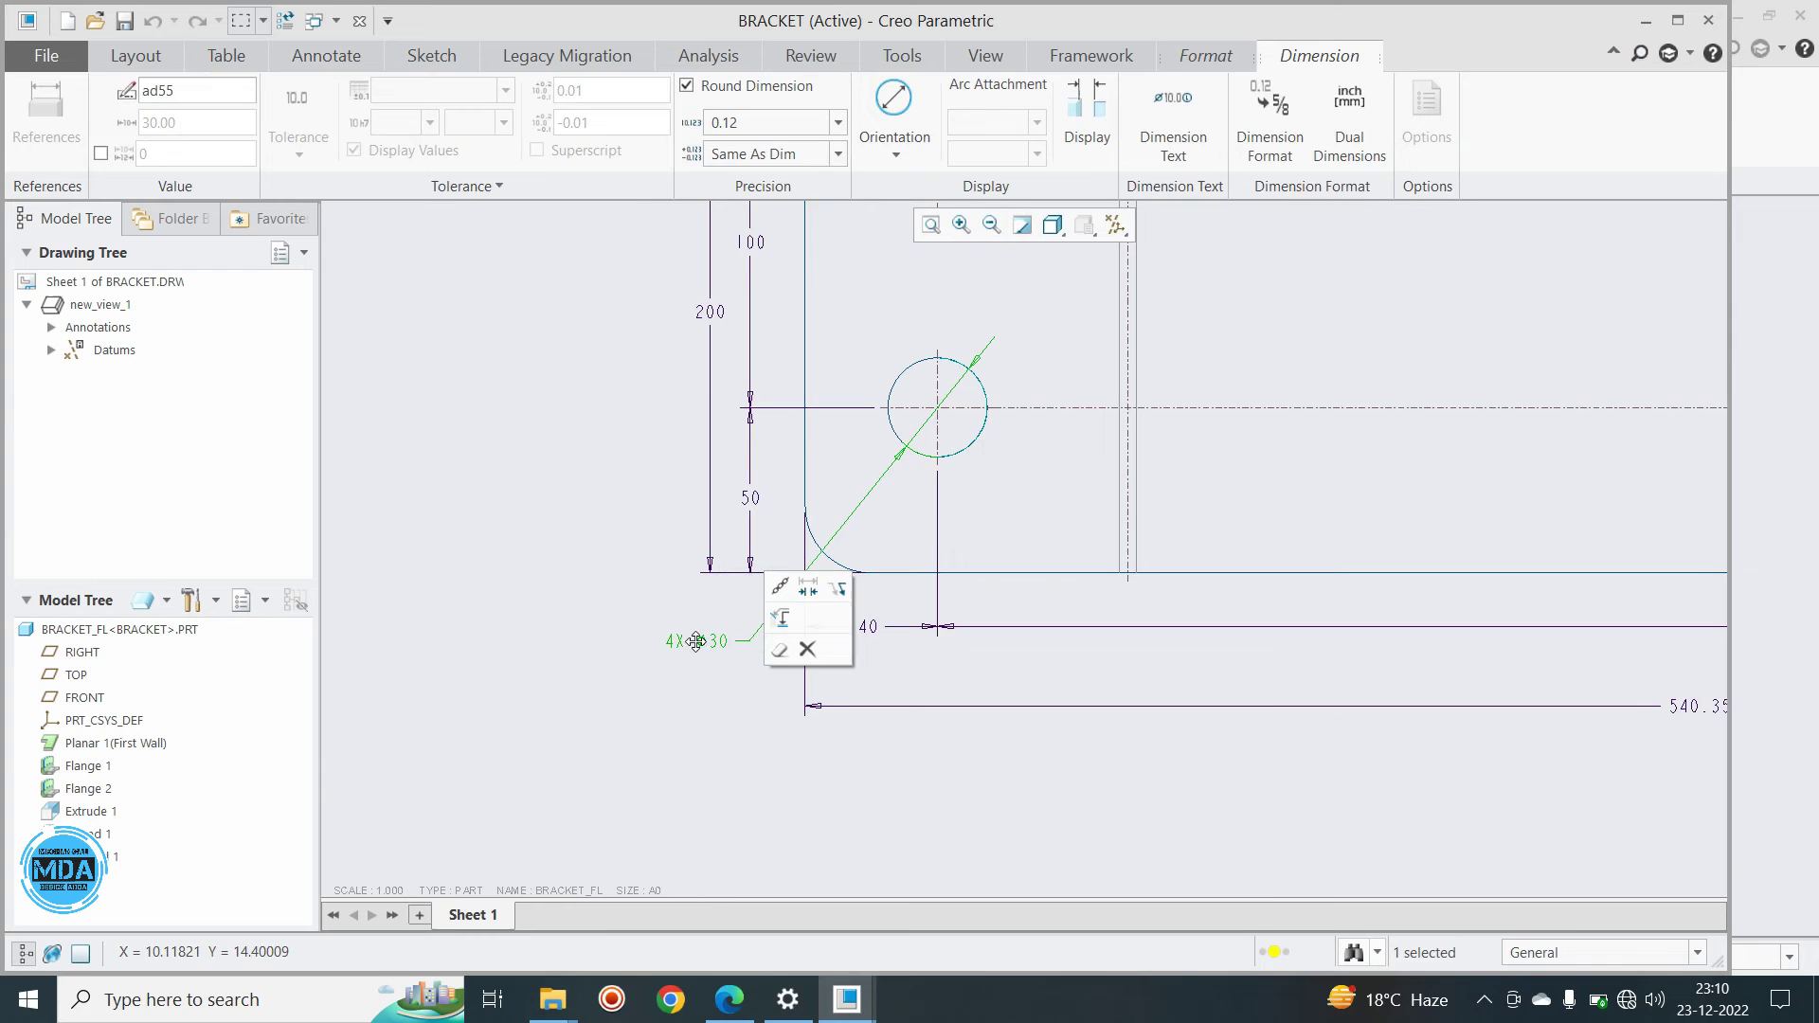
pyautogui.click(373, 629)
pyautogui.scroll(5, 374, 621)
pyautogui.scroll(-1, 655, 458)
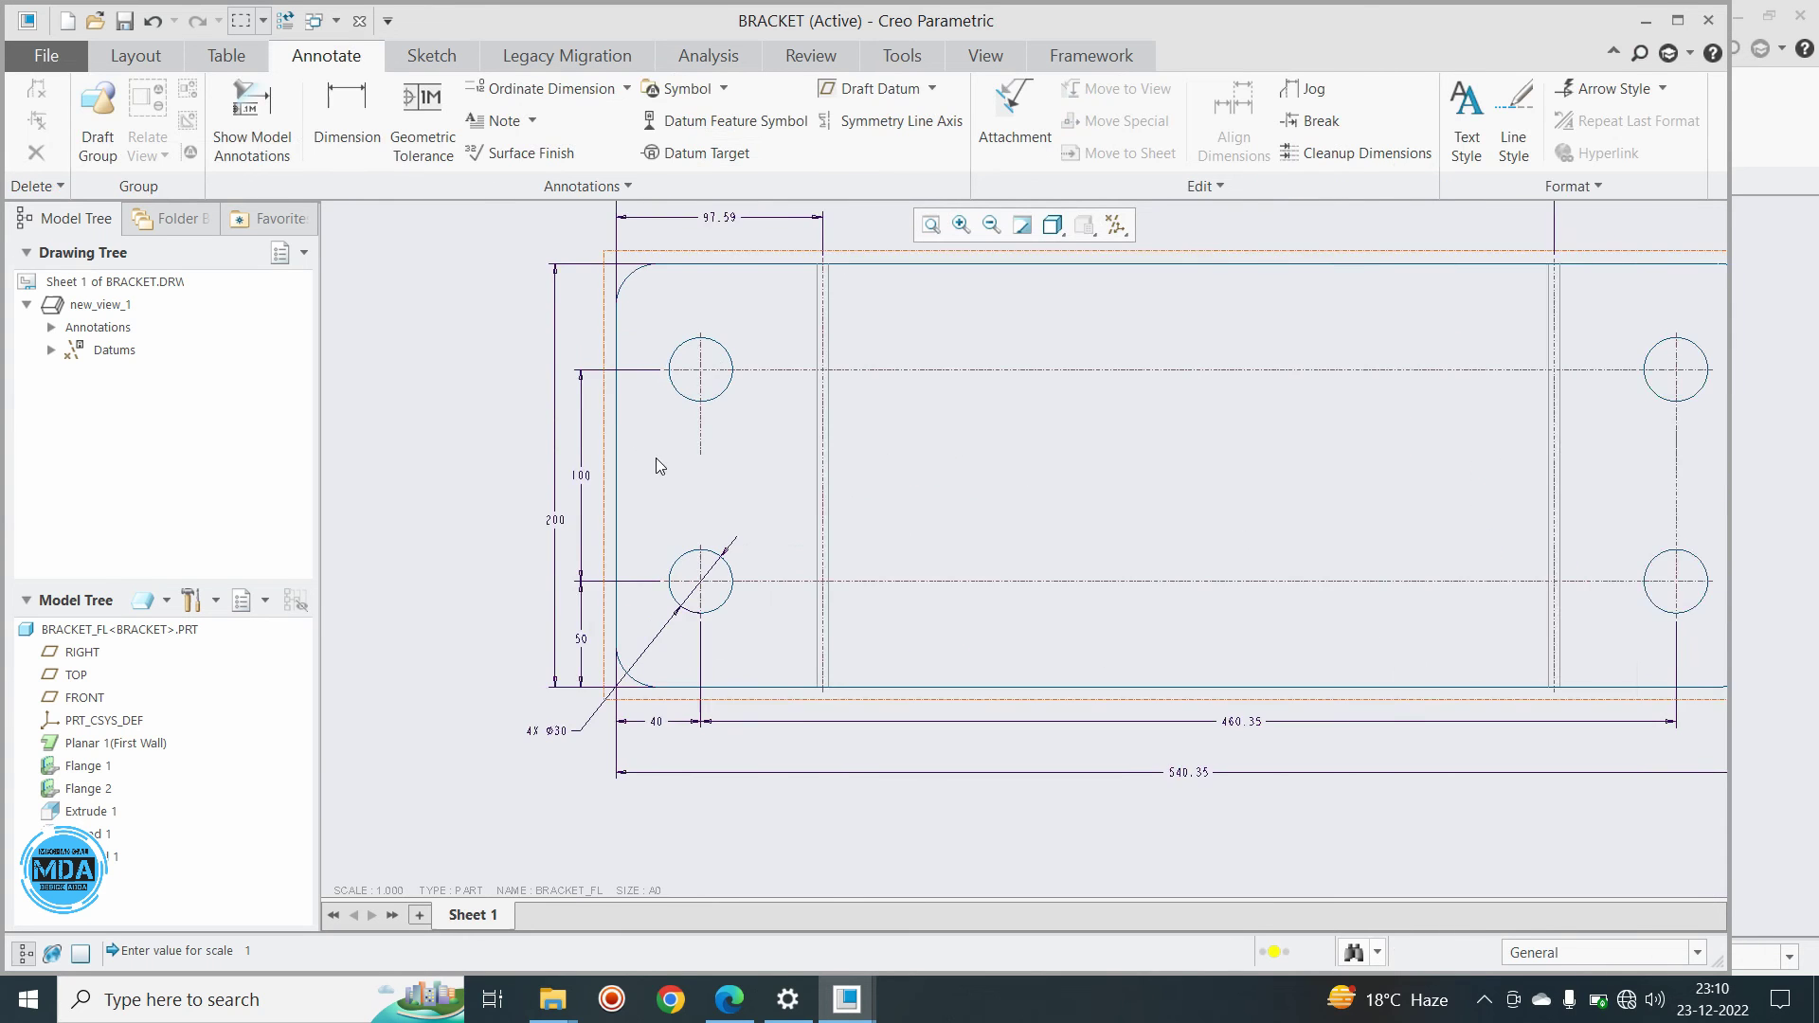
pyautogui.scroll(1, 772, 383)
pyautogui.scroll(2, 919, 237)
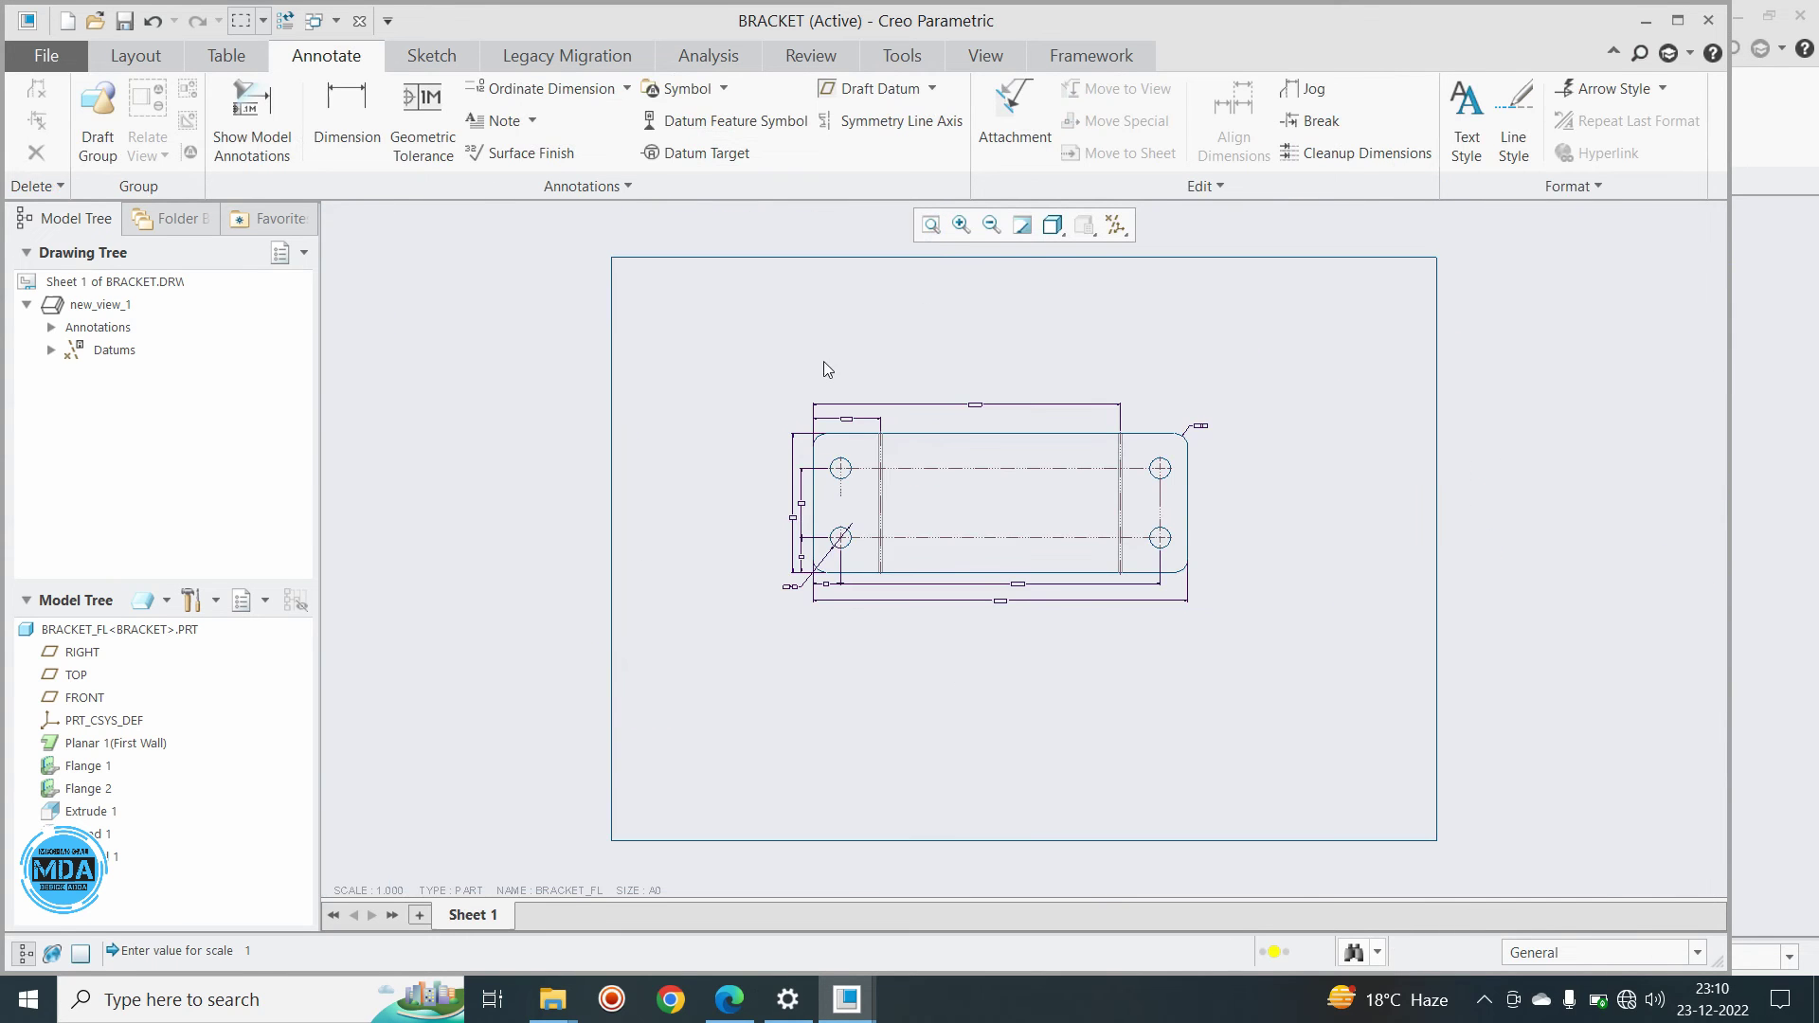
pyautogui.scroll(-2, 860, 496)
pyautogui.scroll(1, 919, 403)
pyautogui.scroll(-1, 919, 404)
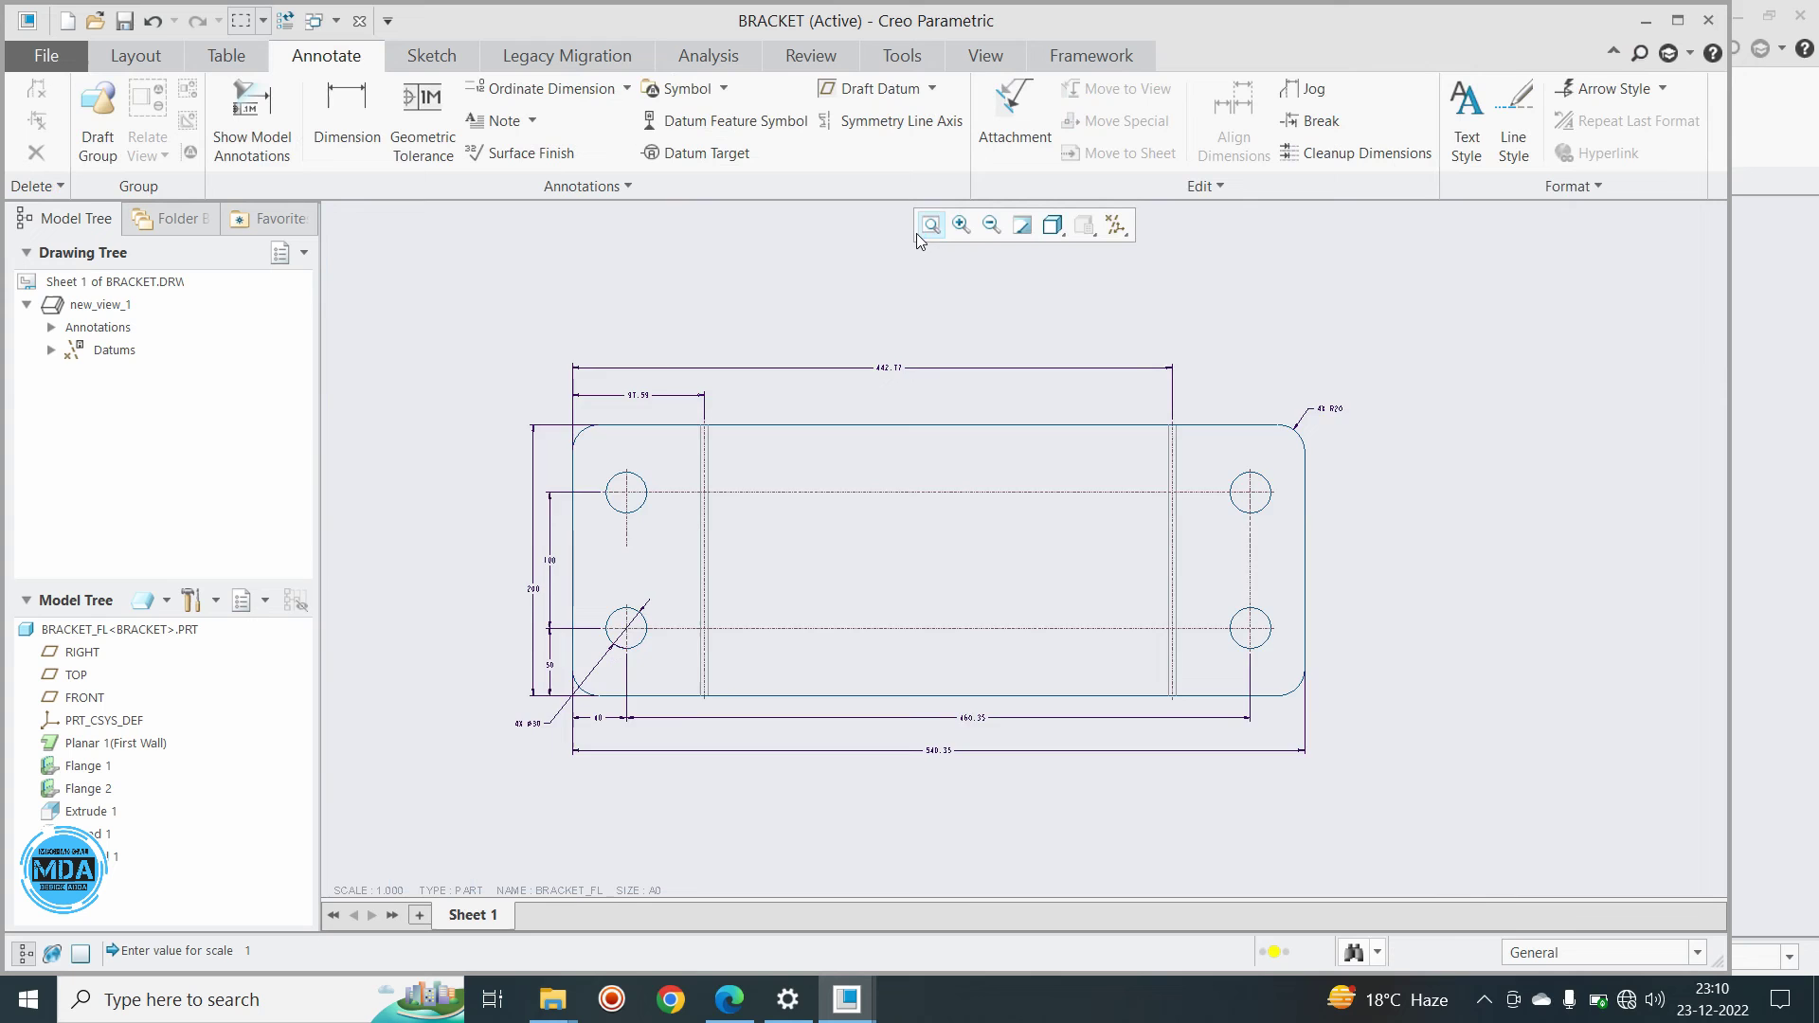
# Save a copy of the drawing named bracket with type DXF (*.dxf)
pyautogui.click(930, 225)
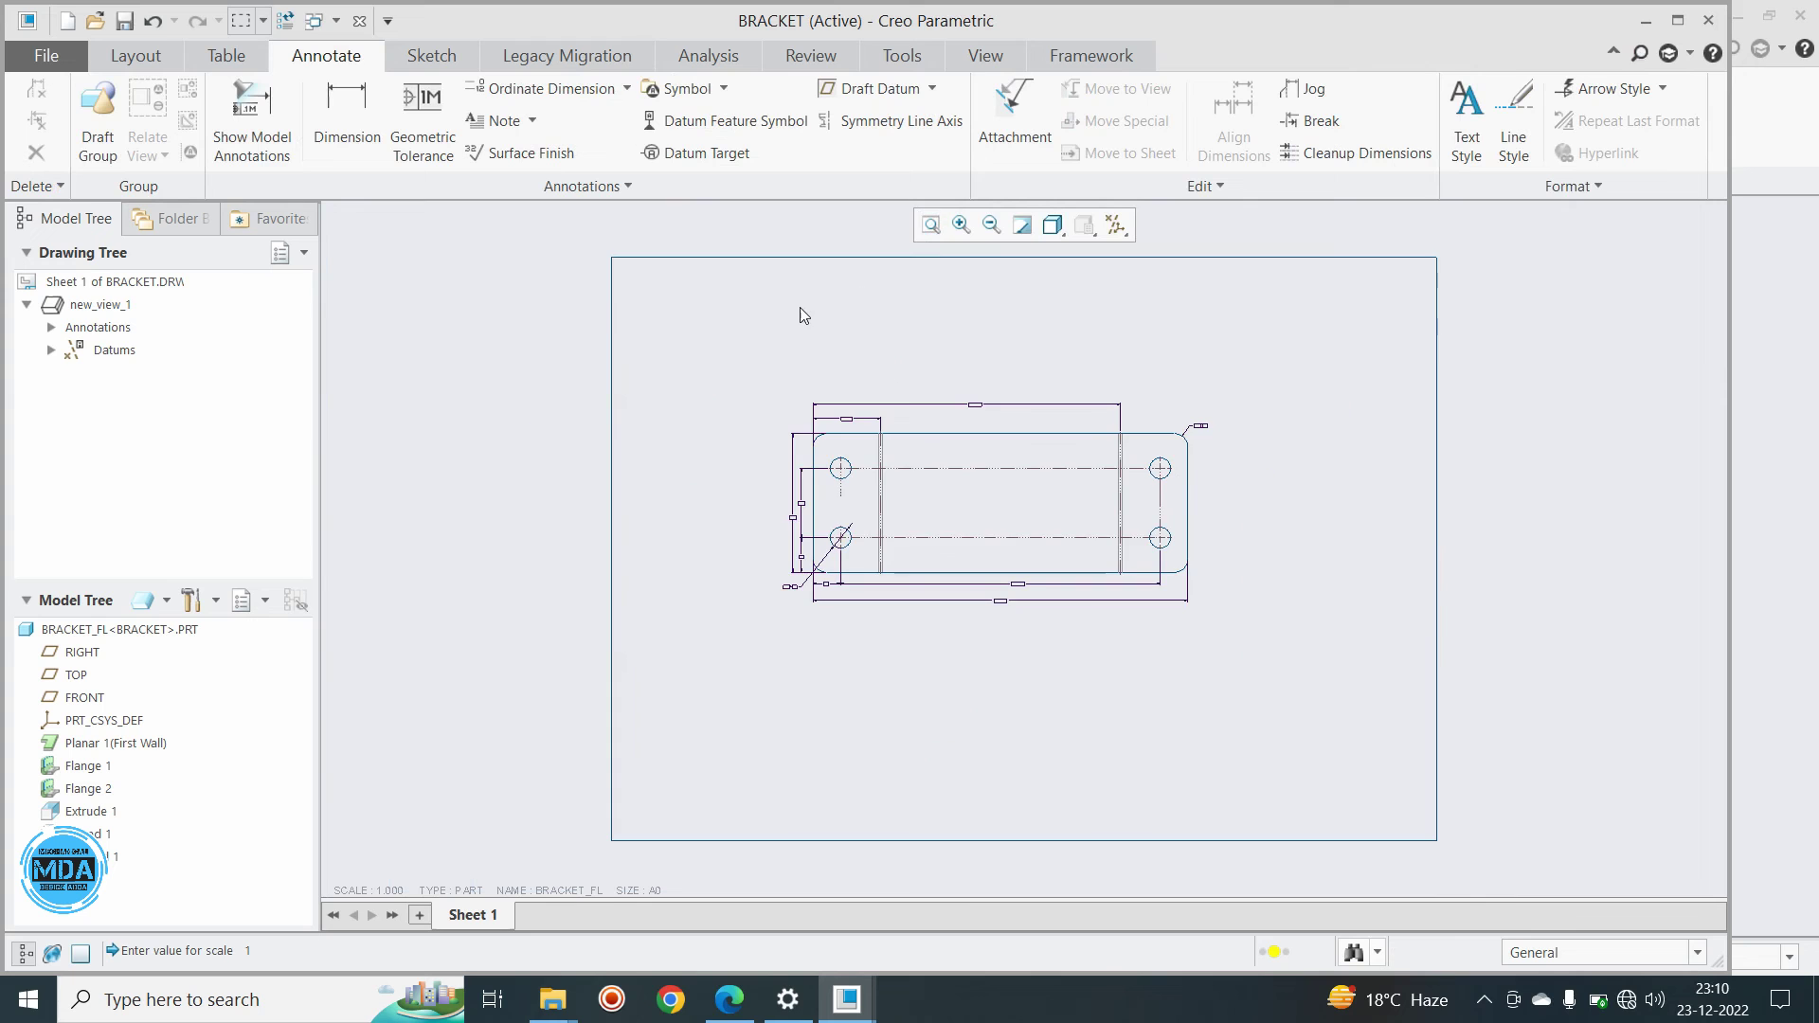
pyautogui.click(59, 57)
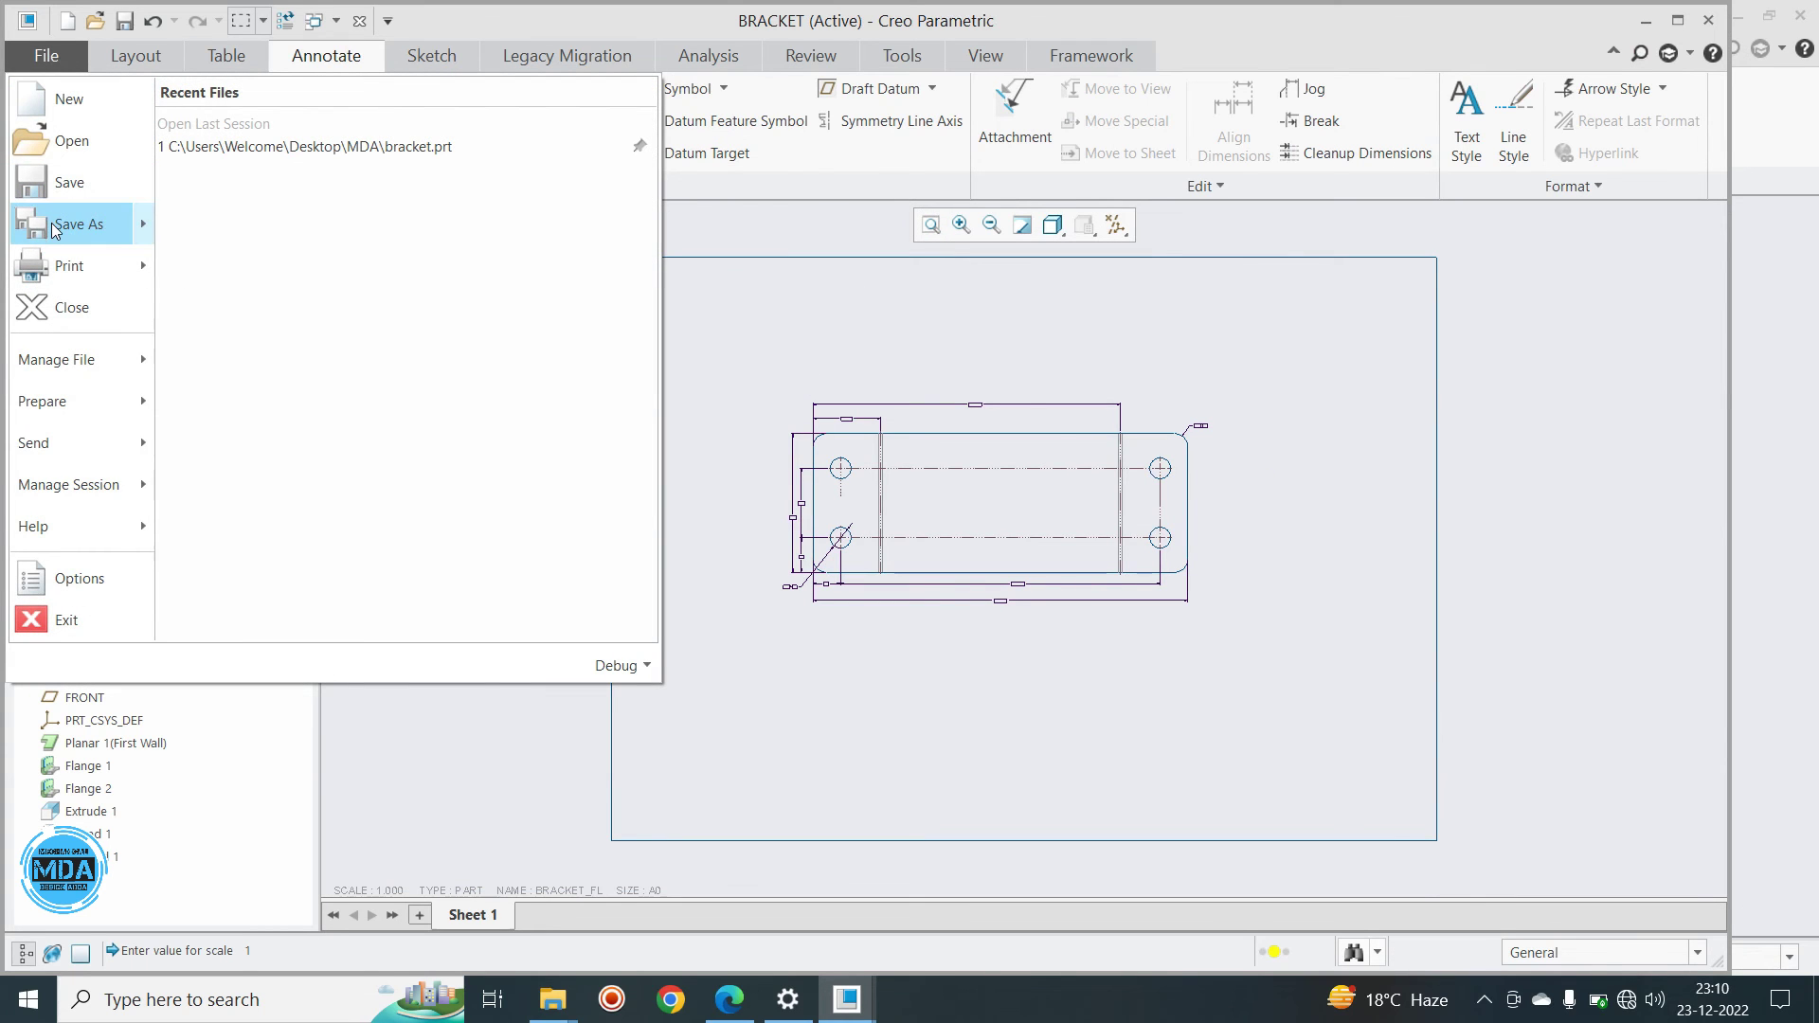
pyautogui.moveTo(54, 230)
pyautogui.click(252, 132)
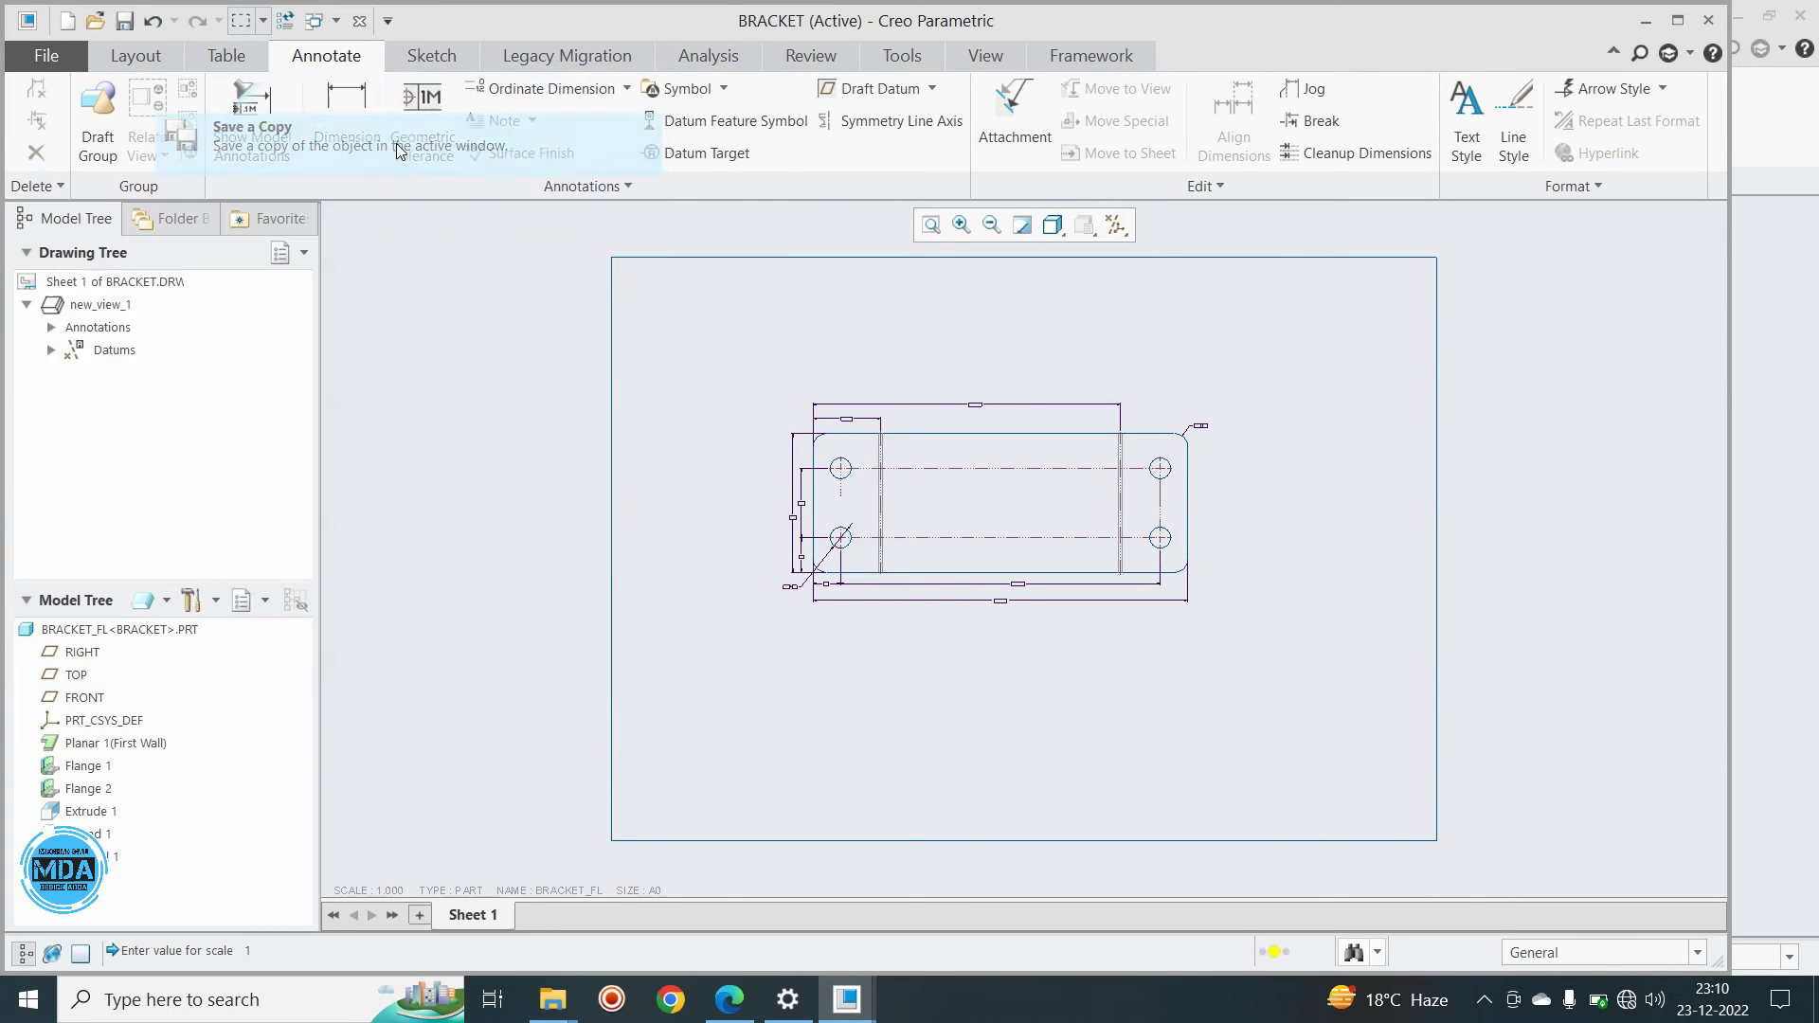
pyautogui.click(659, 828)
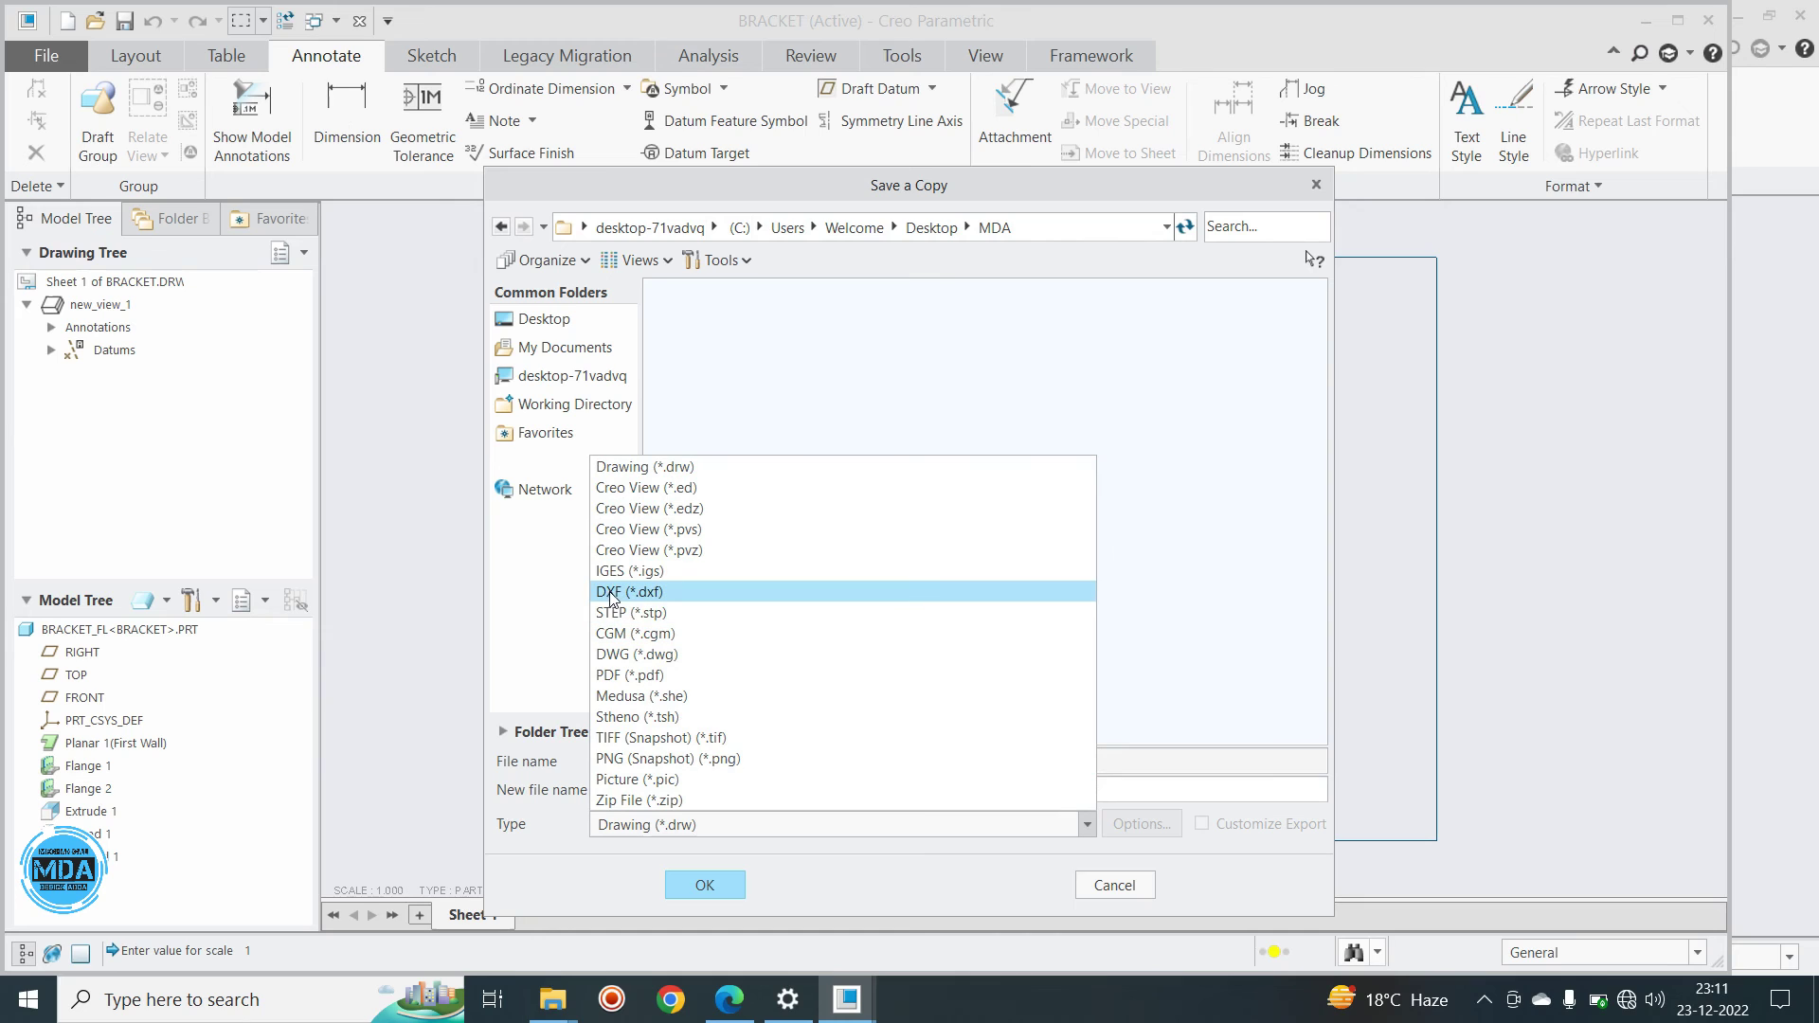
pyautogui.click(653, 594)
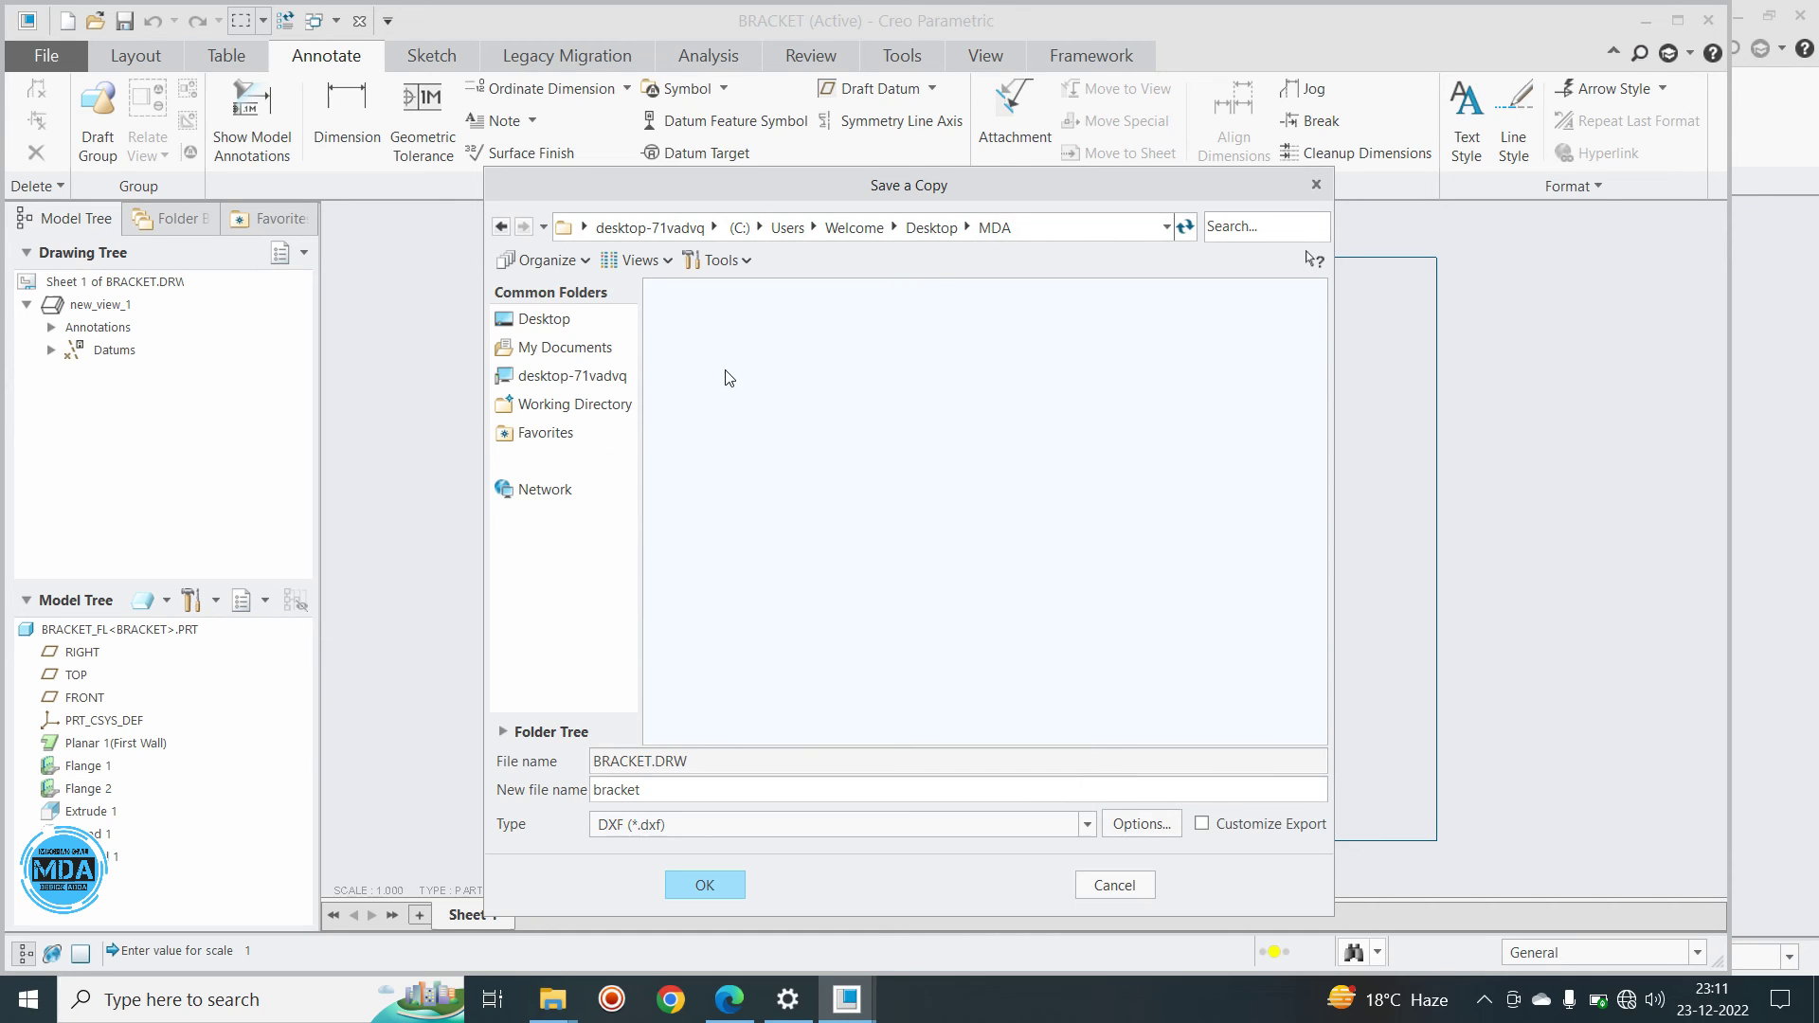
pyautogui.click(718, 885)
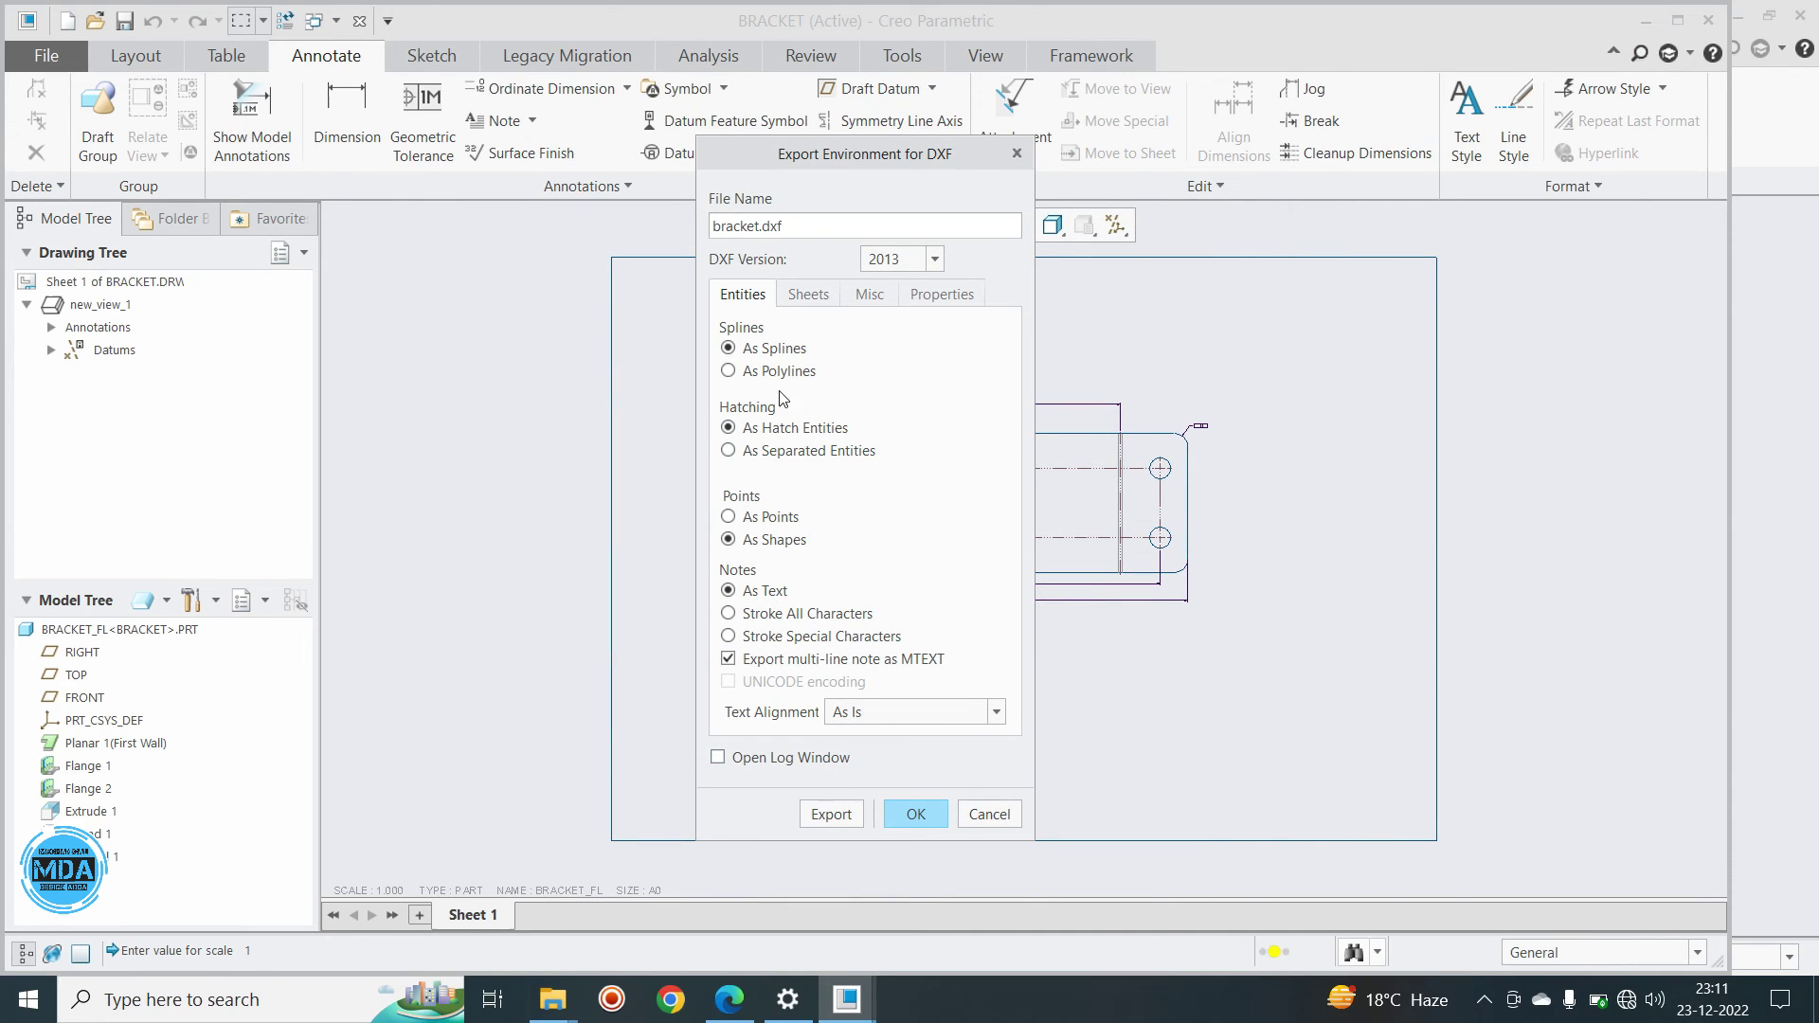
# Export the drawing as a version 12 DXF, bracket.dxf, overwriting the existing file
pyautogui.click(935, 260)
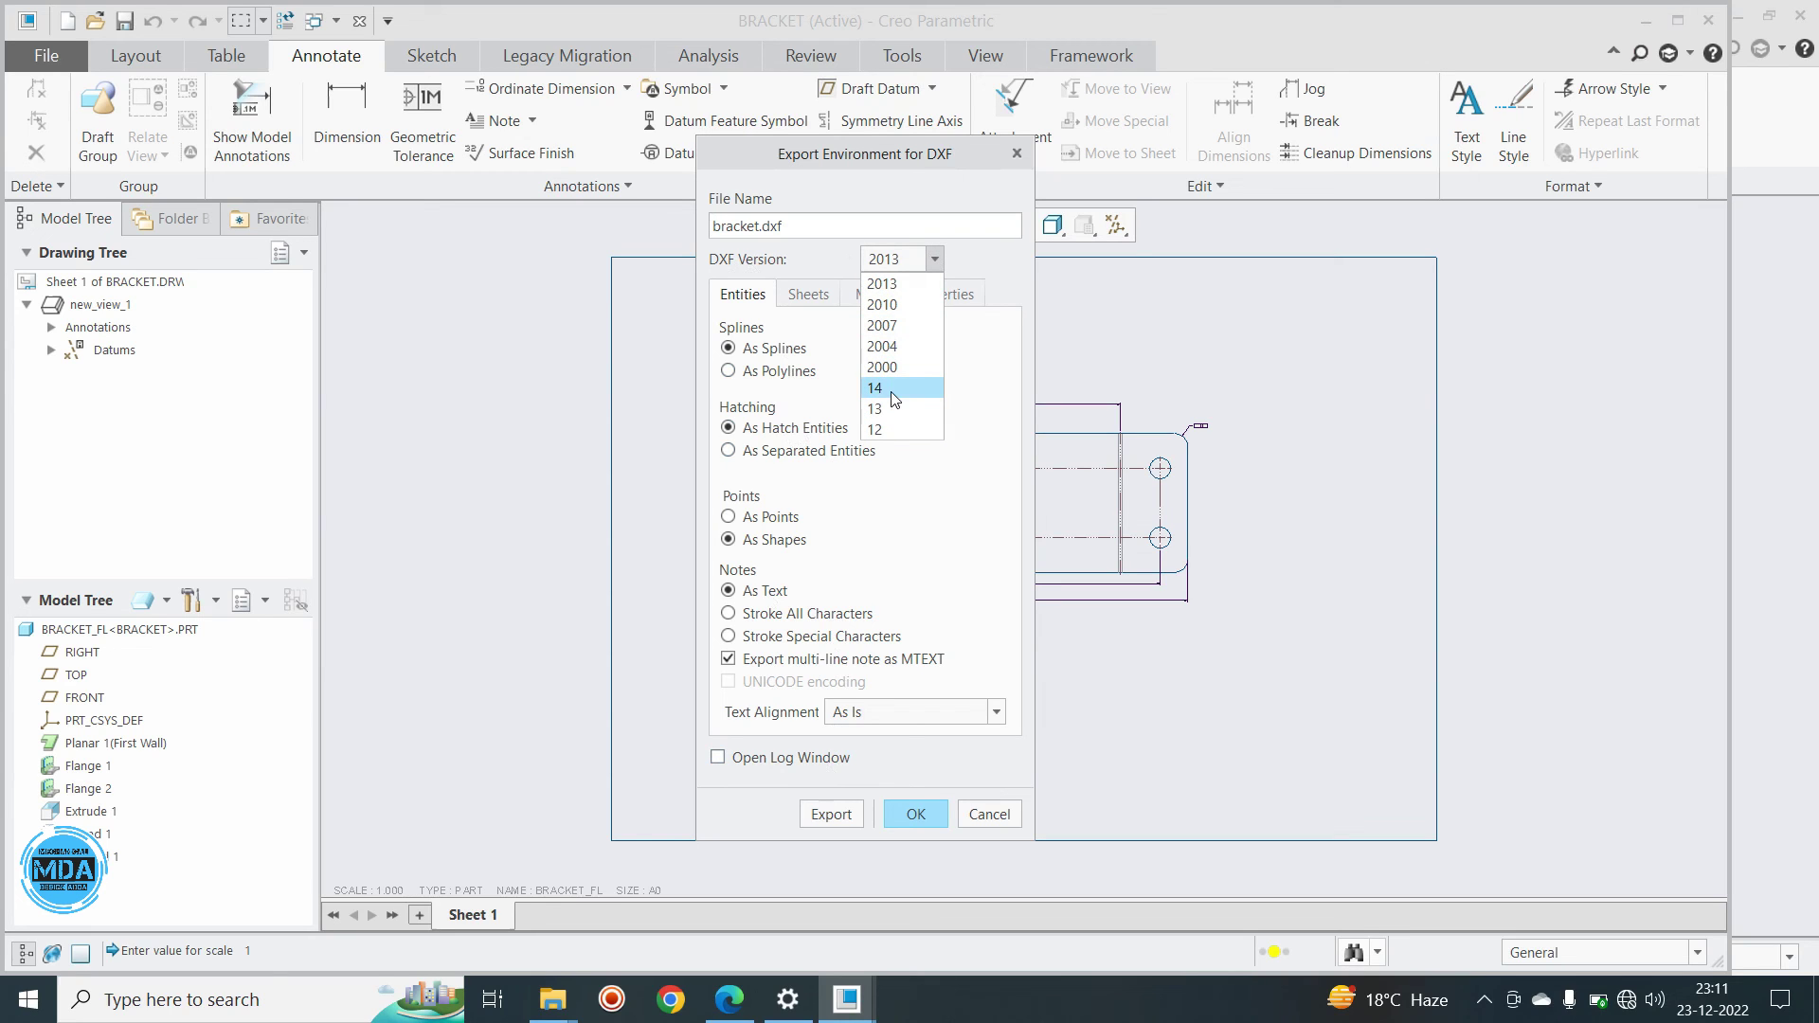
pyautogui.click(879, 429)
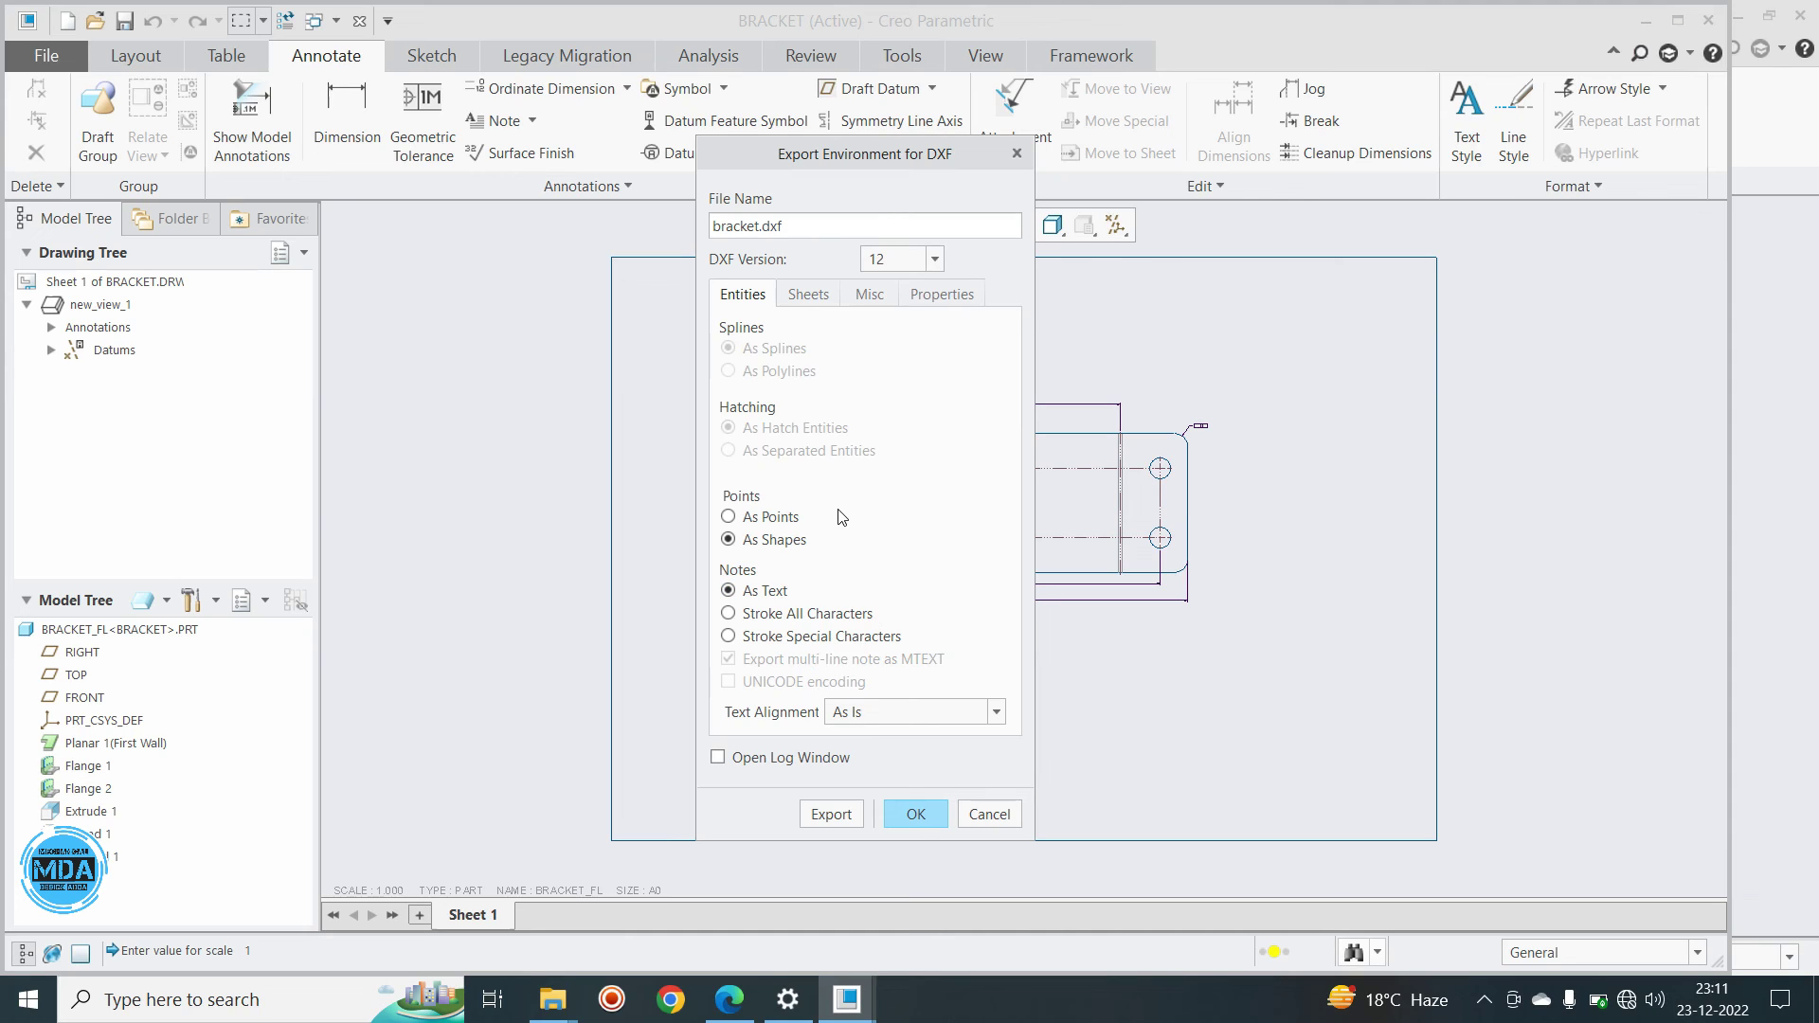
pyautogui.click(830, 819)
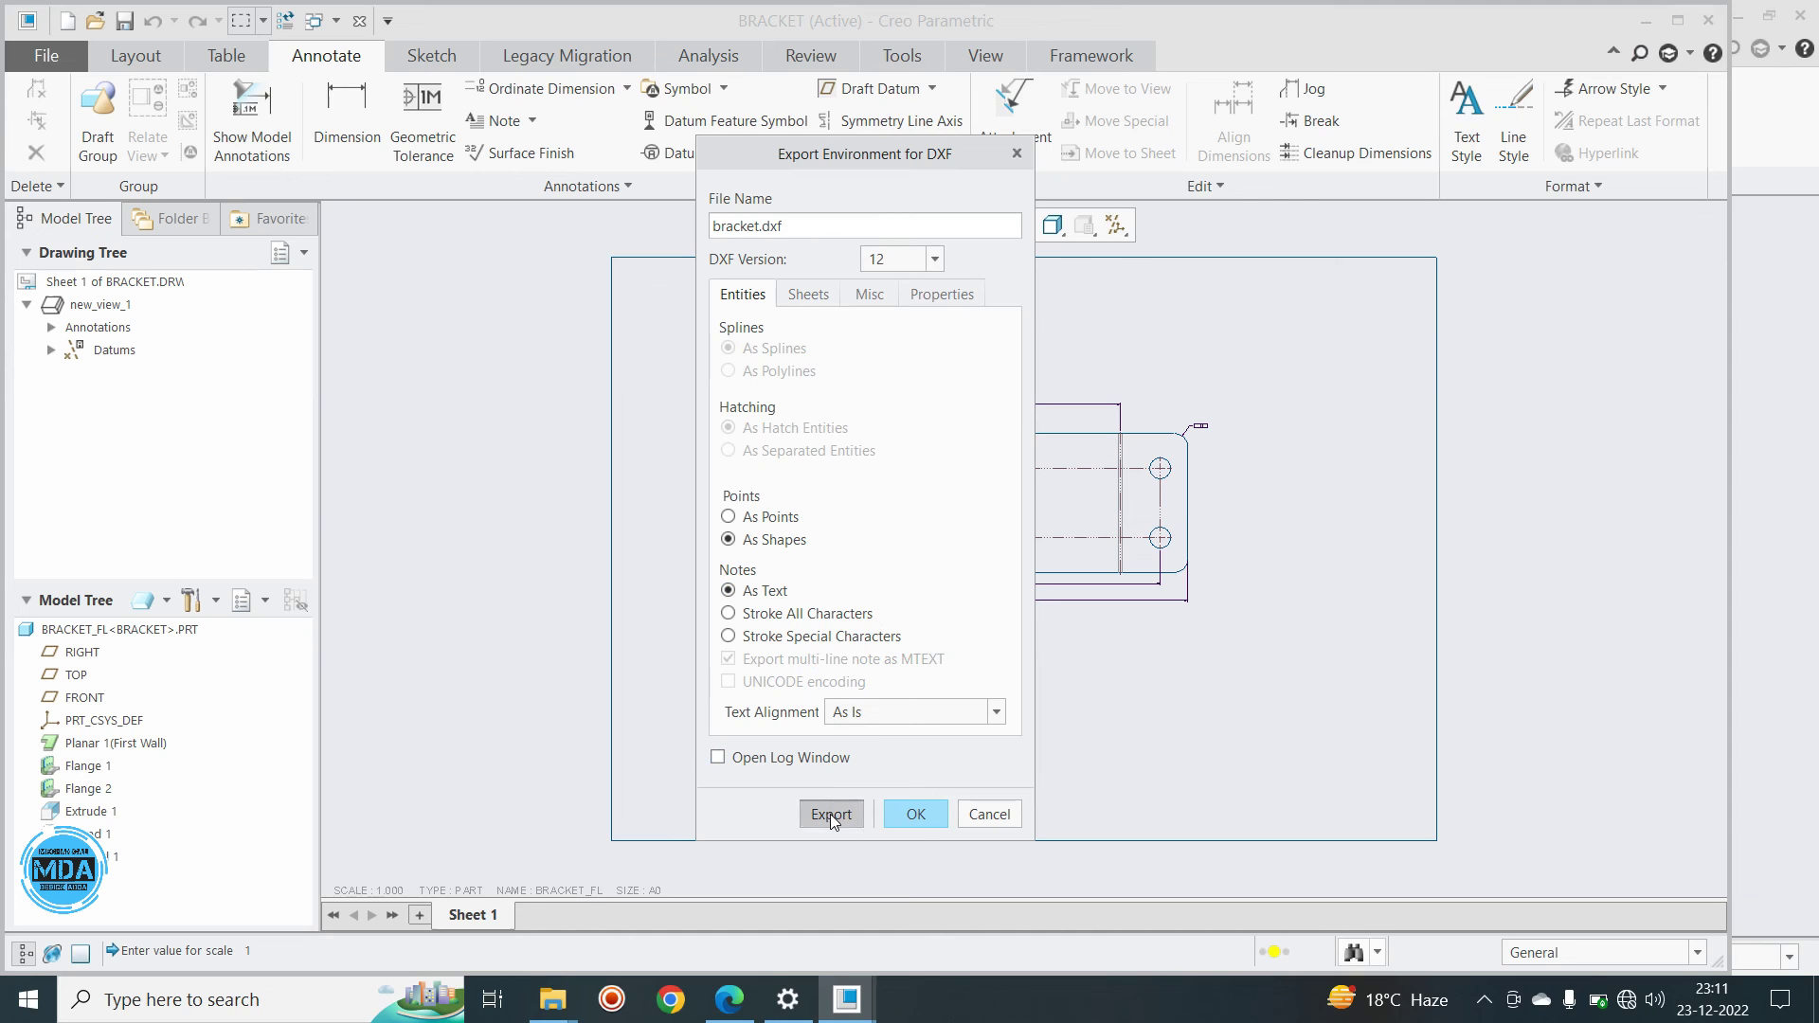
pyautogui.click(901, 813)
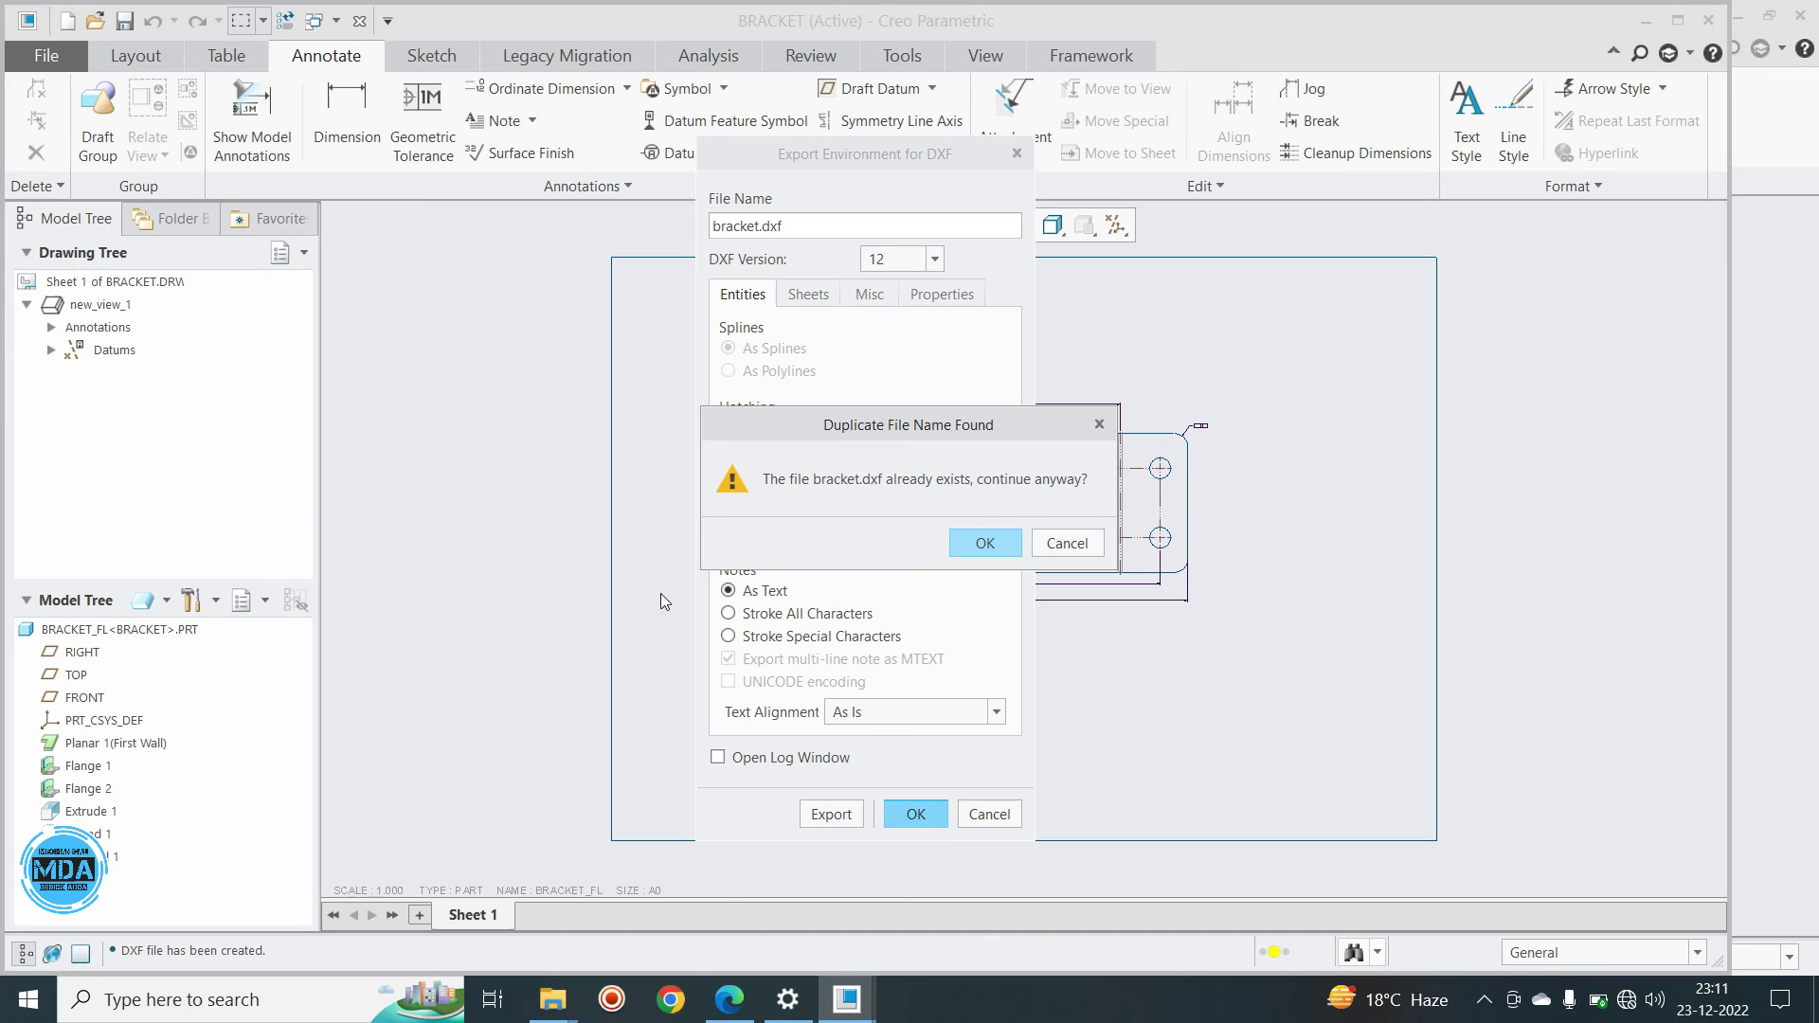
pyautogui.click(985, 543)
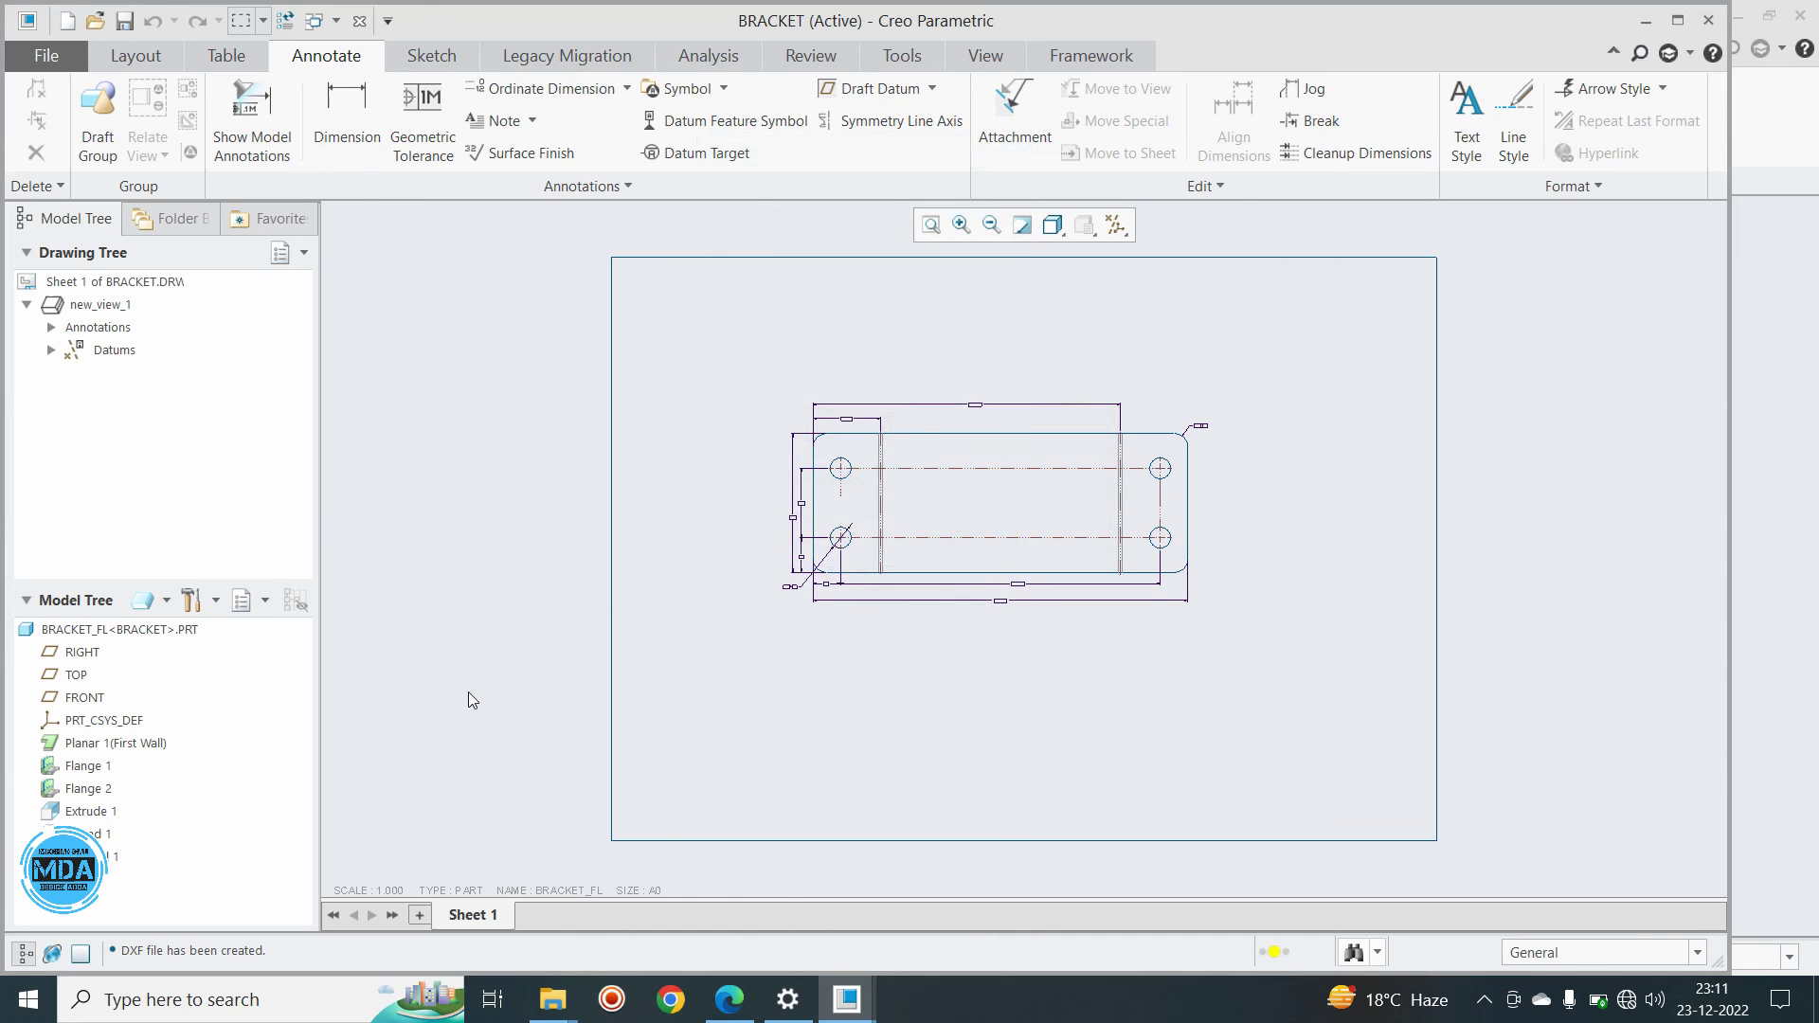
# Open bracket.dxf with the All Files filter and import it as new drawing DRW0001
pyautogui.scroll(-3, 639, 522)
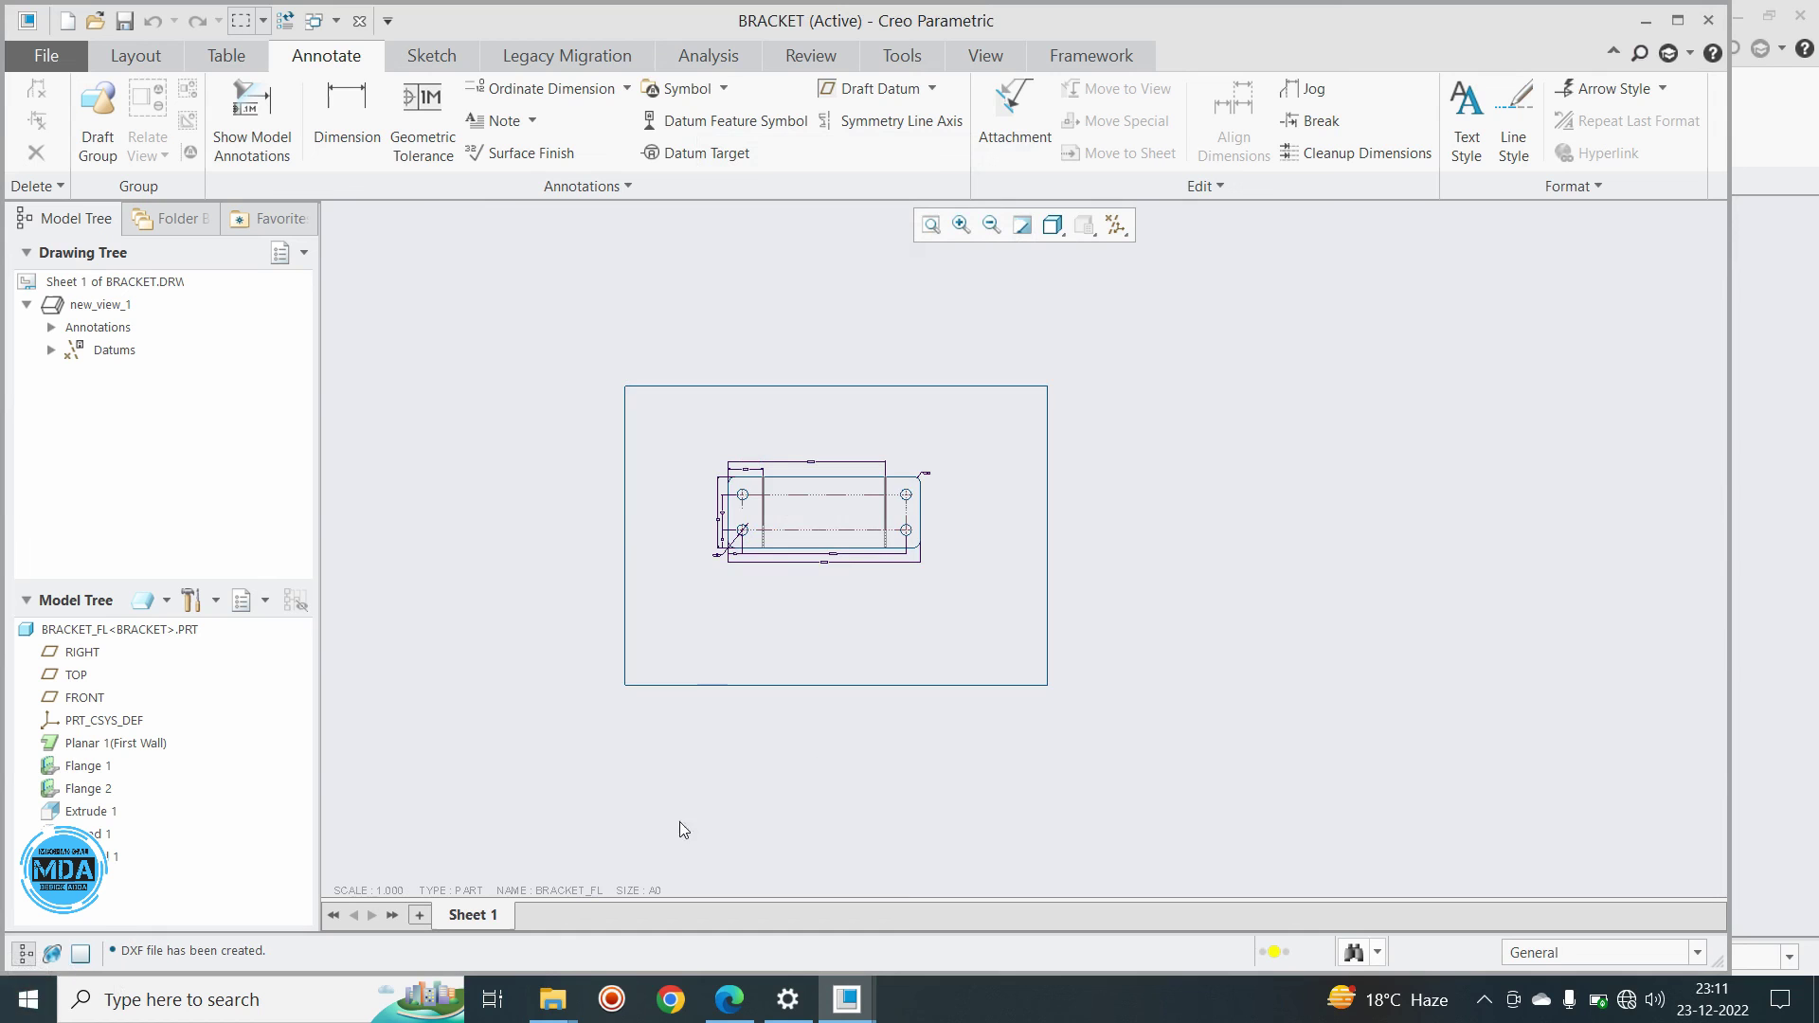
pyautogui.scroll(-1, 830, 729)
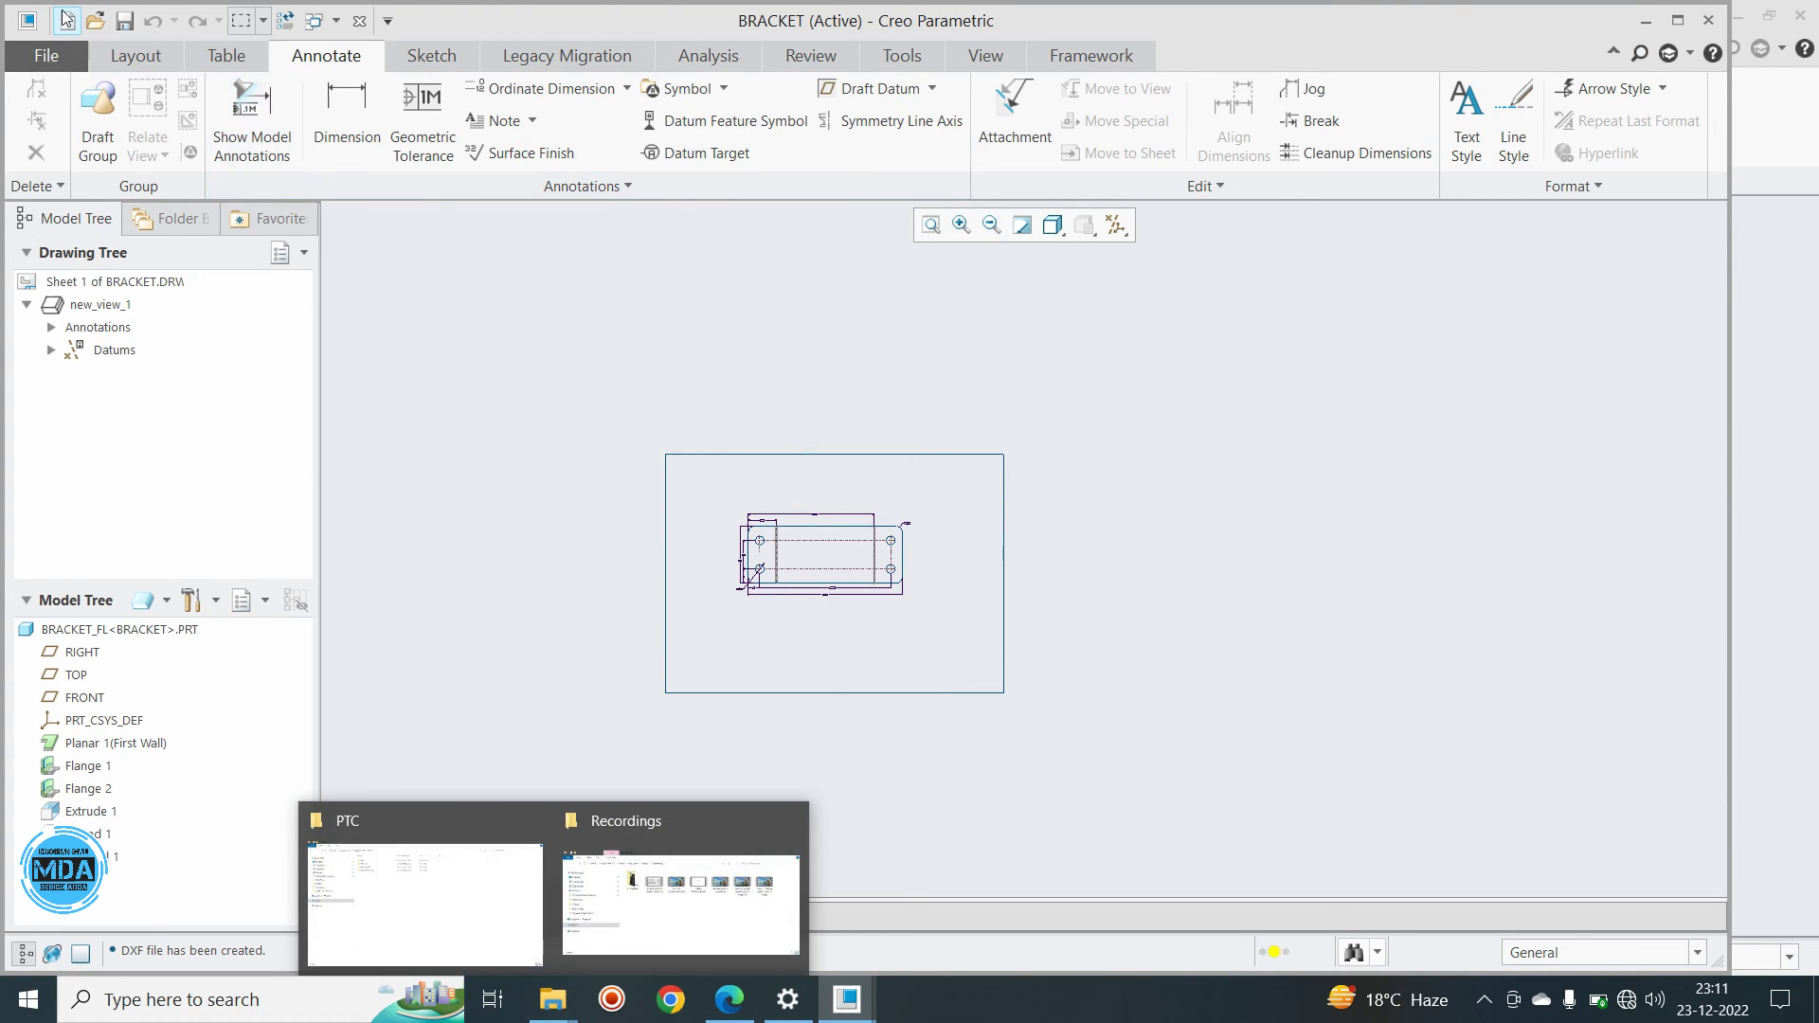
pyautogui.click(94, 20)
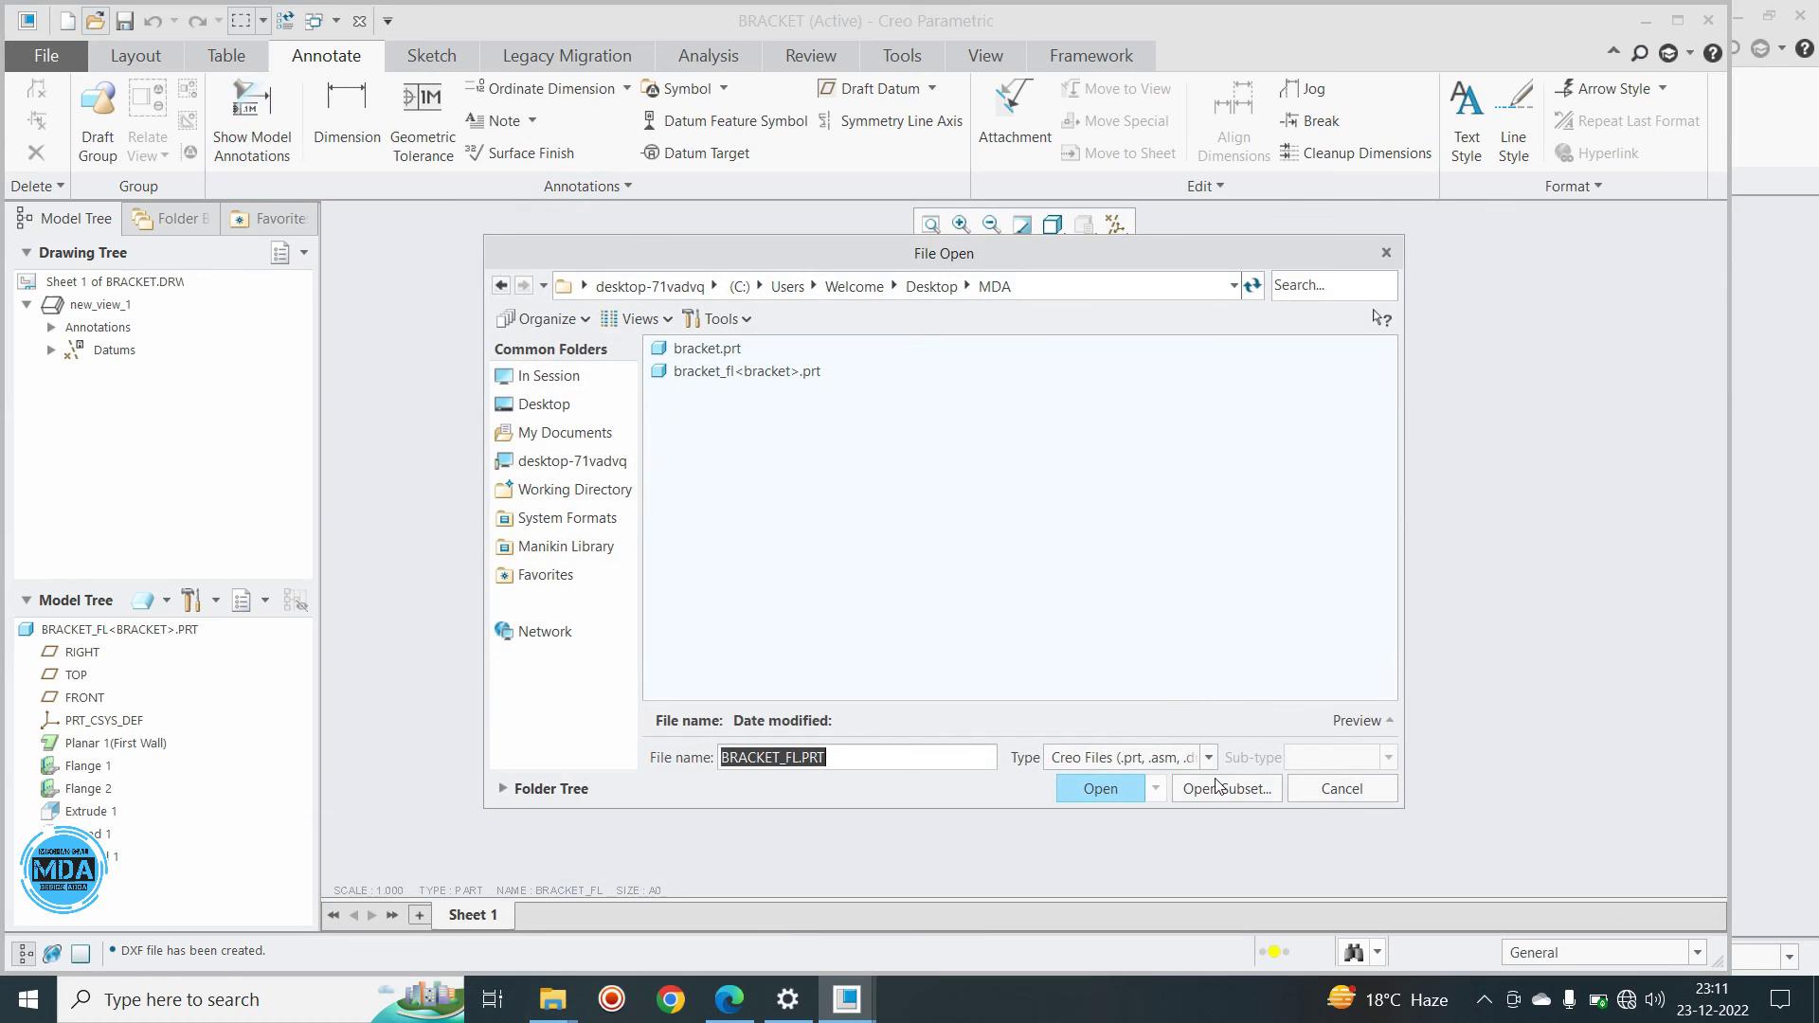
pyautogui.click(1175, 760)
pyautogui.click(1083, 296)
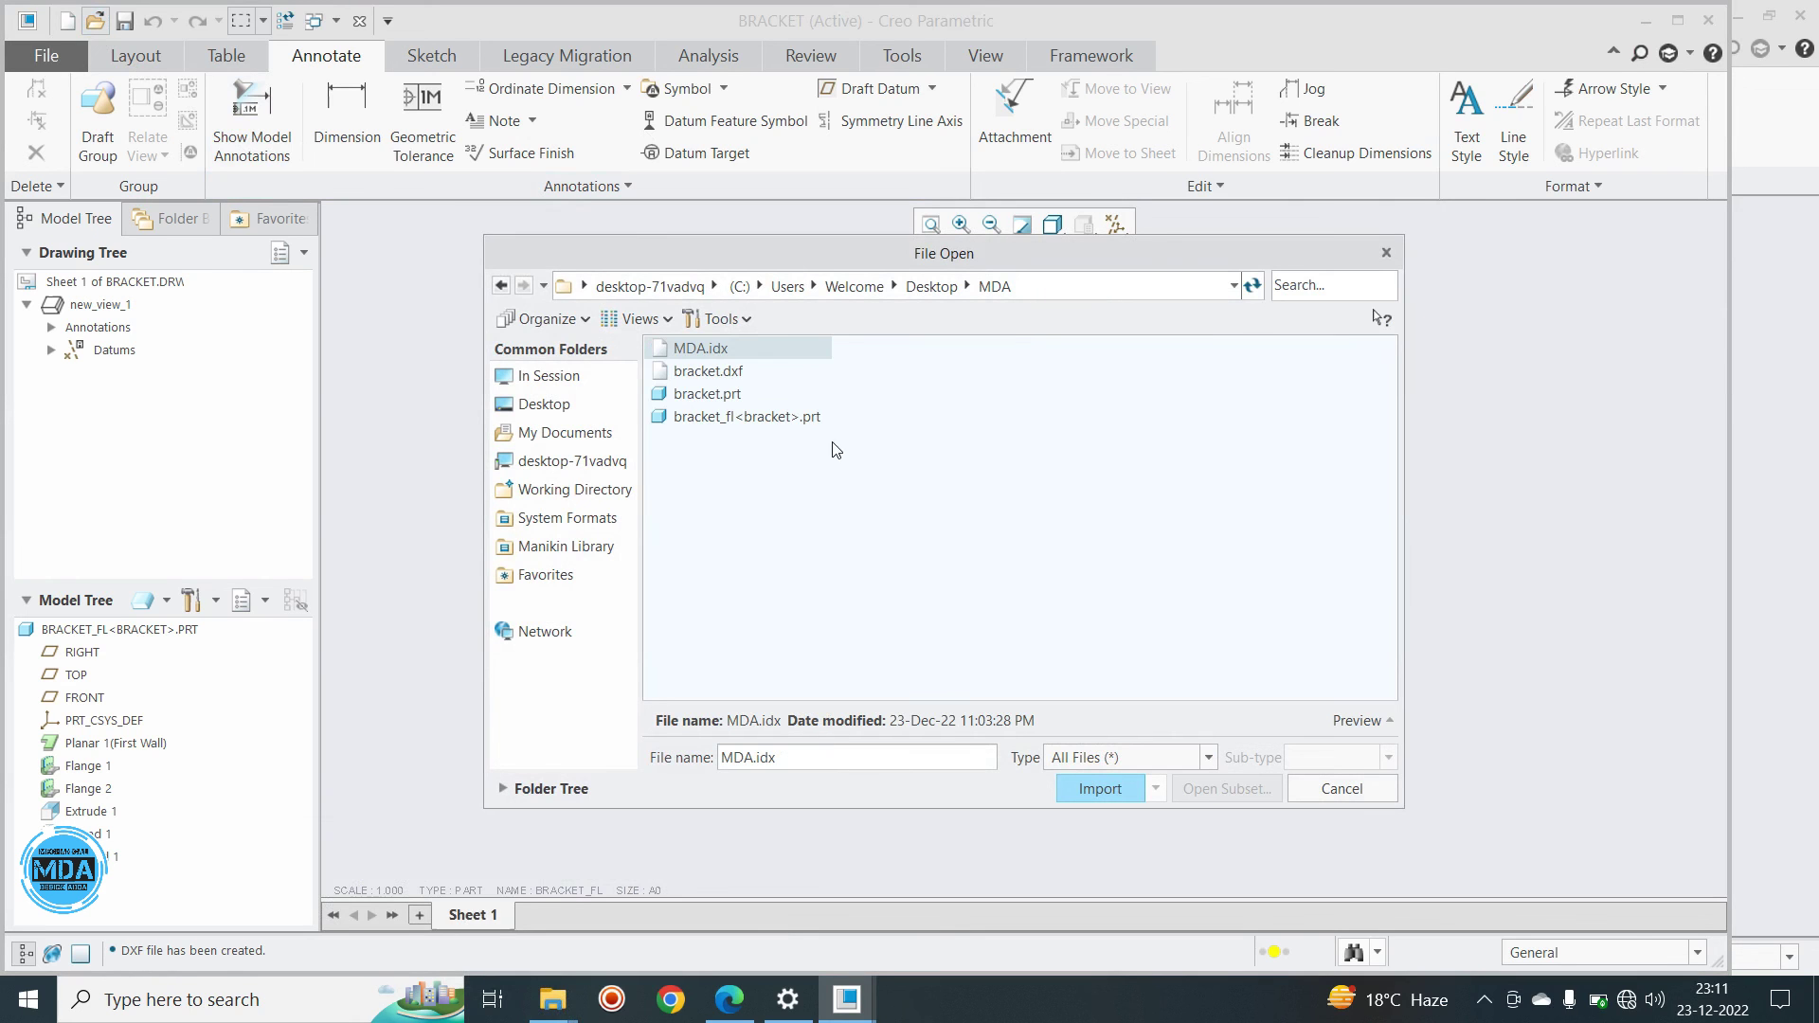
pyautogui.click(727, 372)
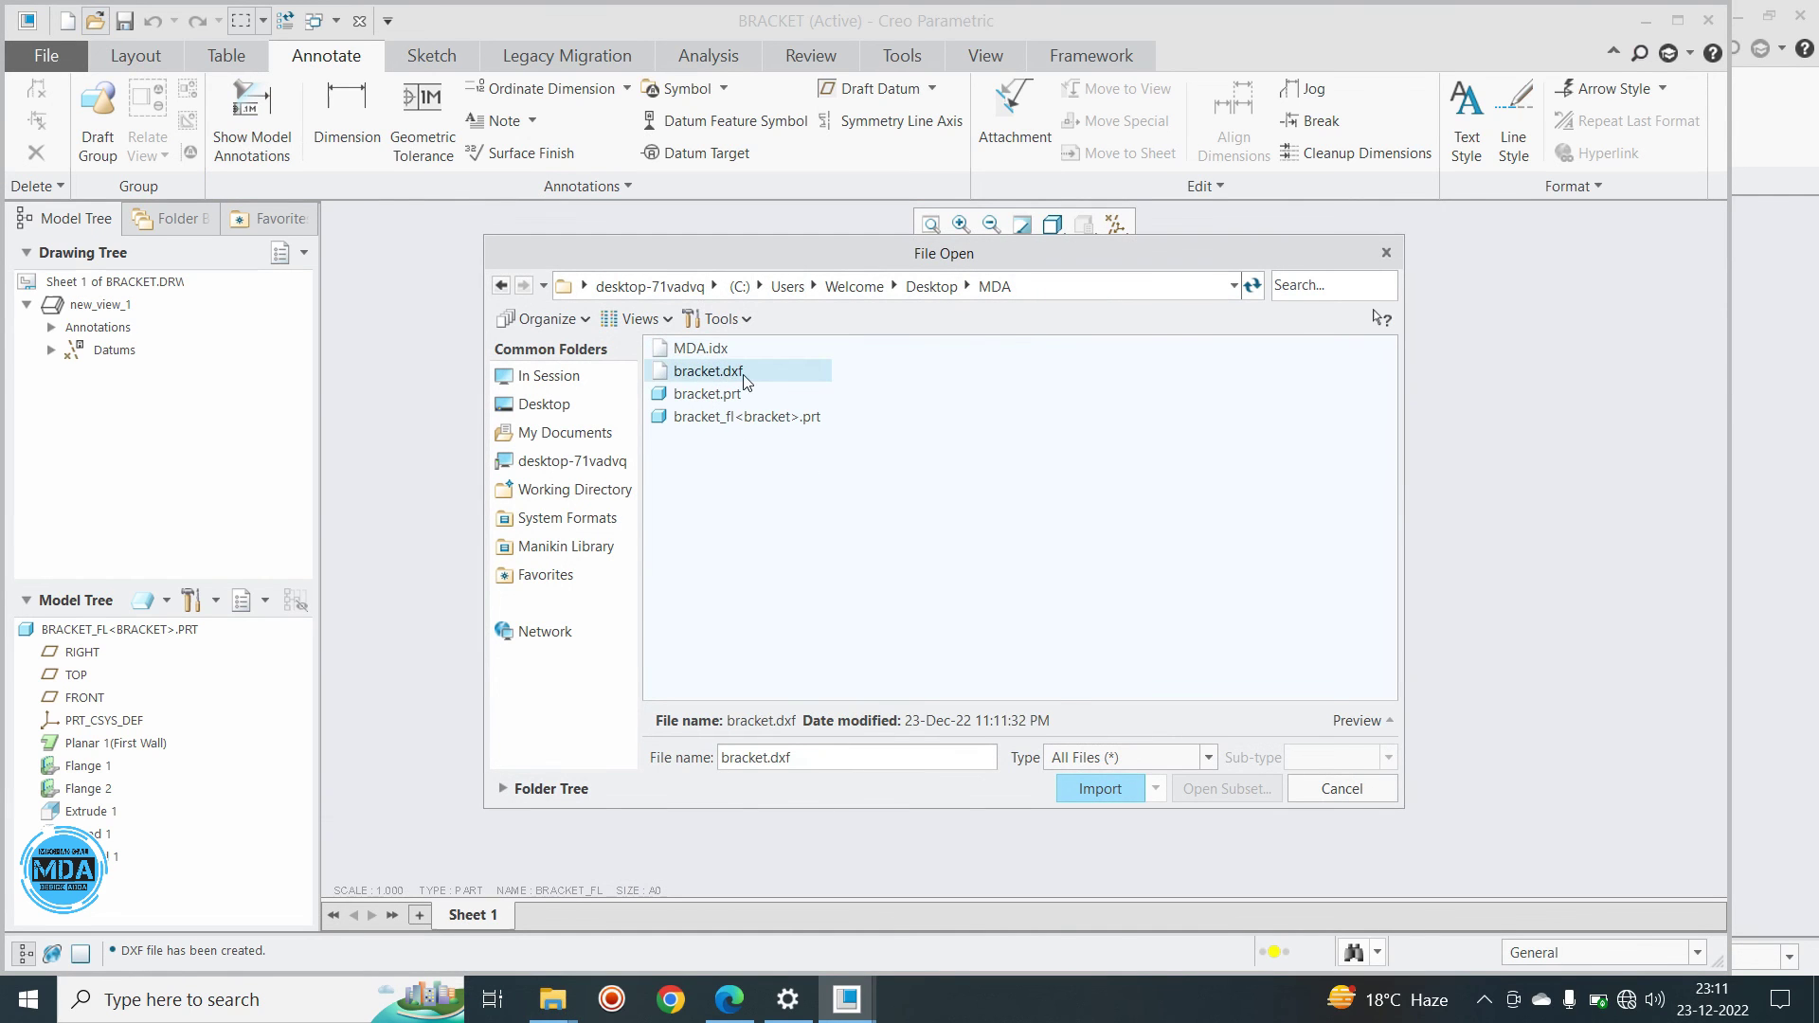
pyautogui.click(1099, 788)
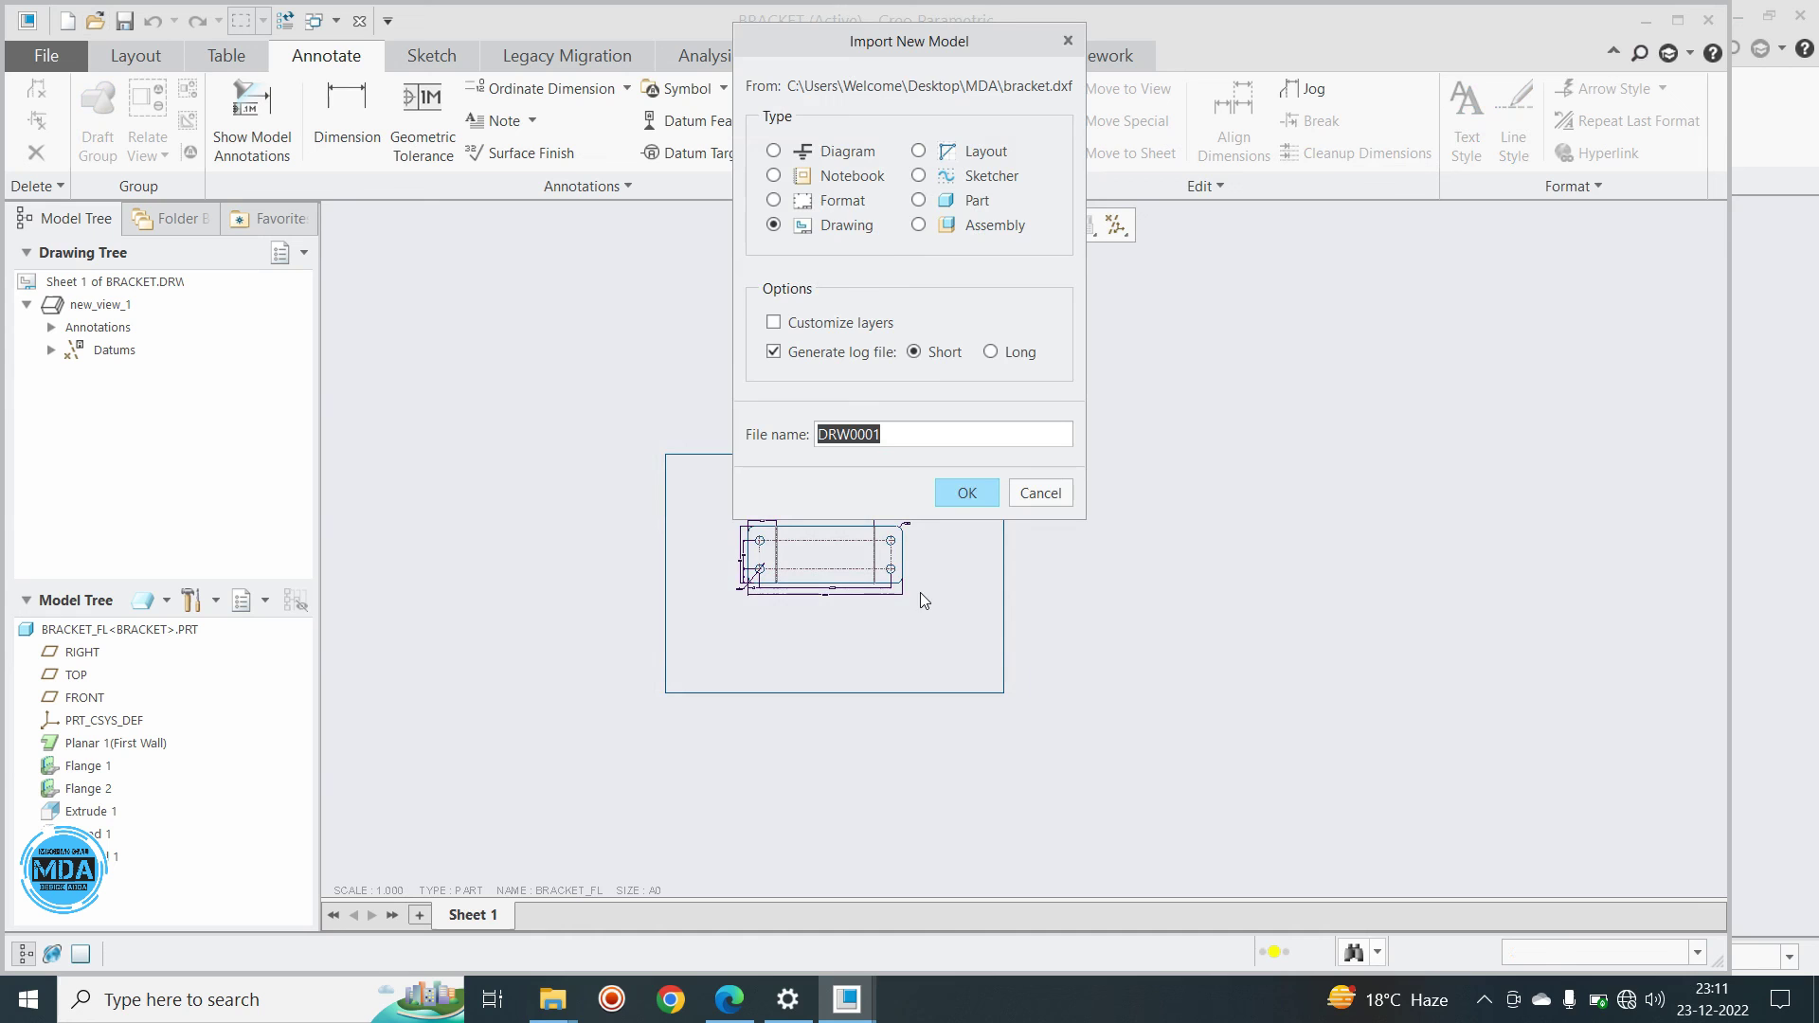
pyautogui.click(963, 492)
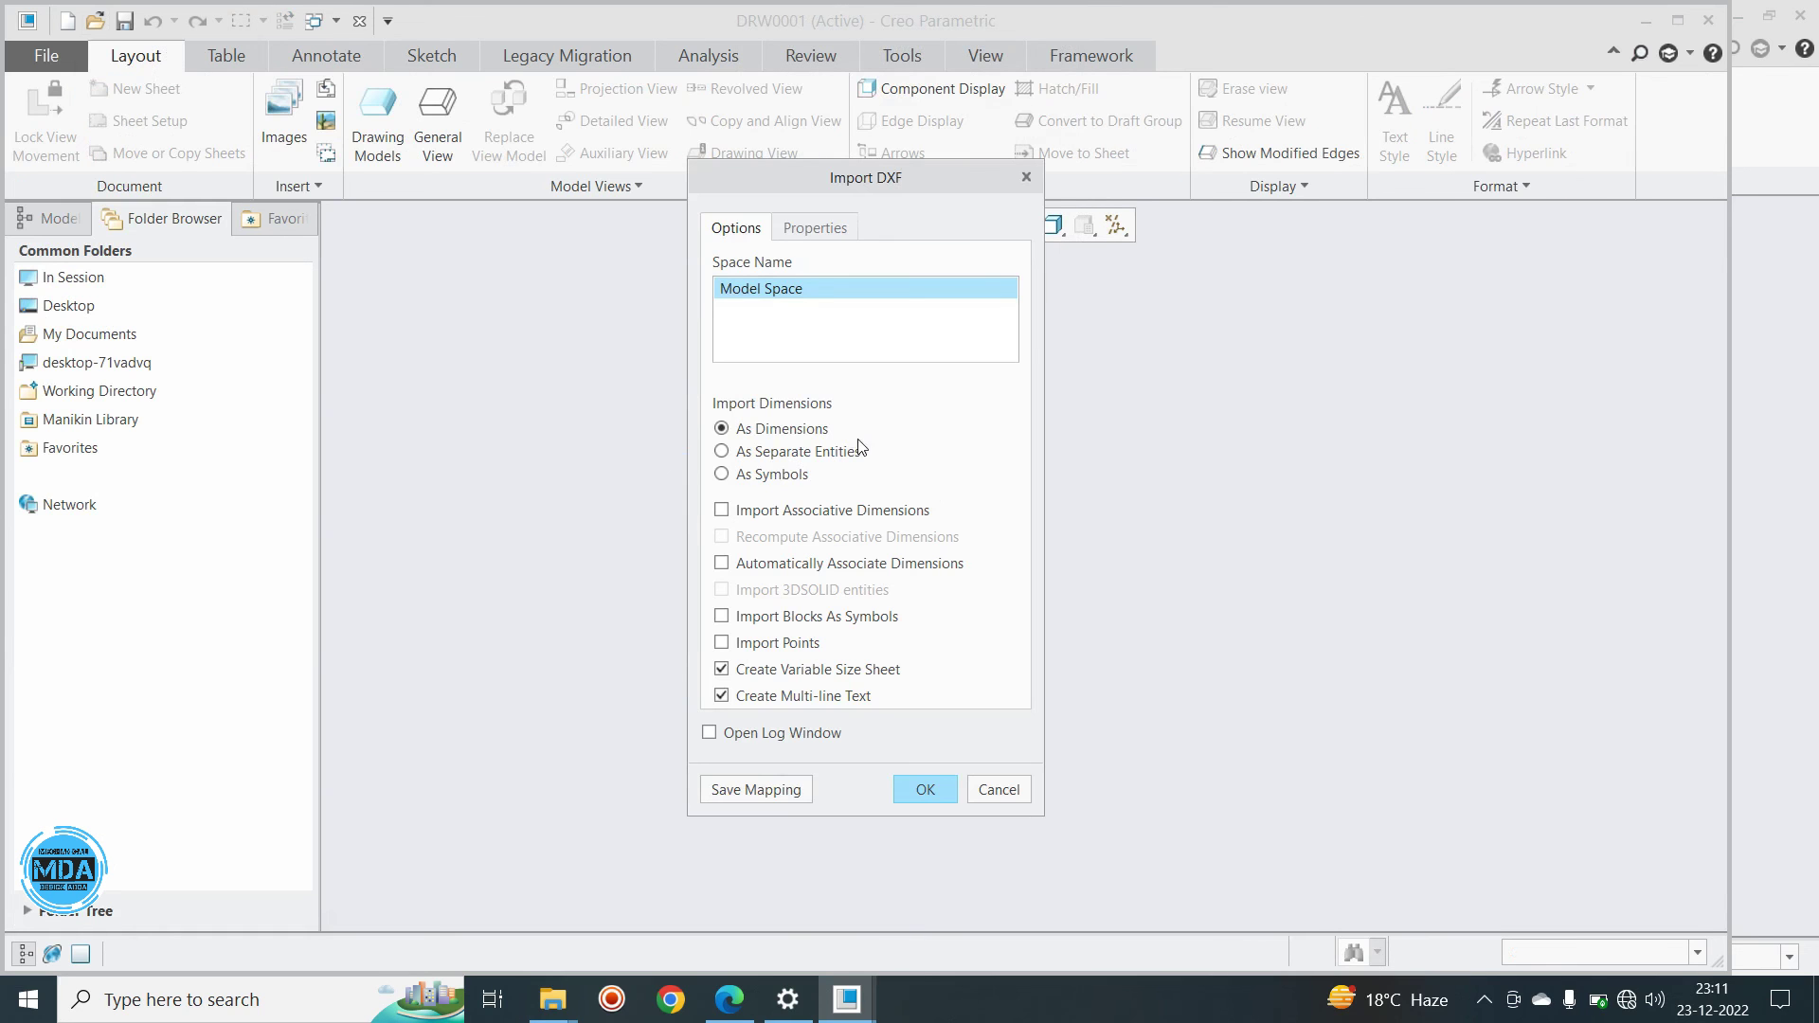
# Accept the DXF import options and fit the imported bracket drawing in the window
pyautogui.click(923, 791)
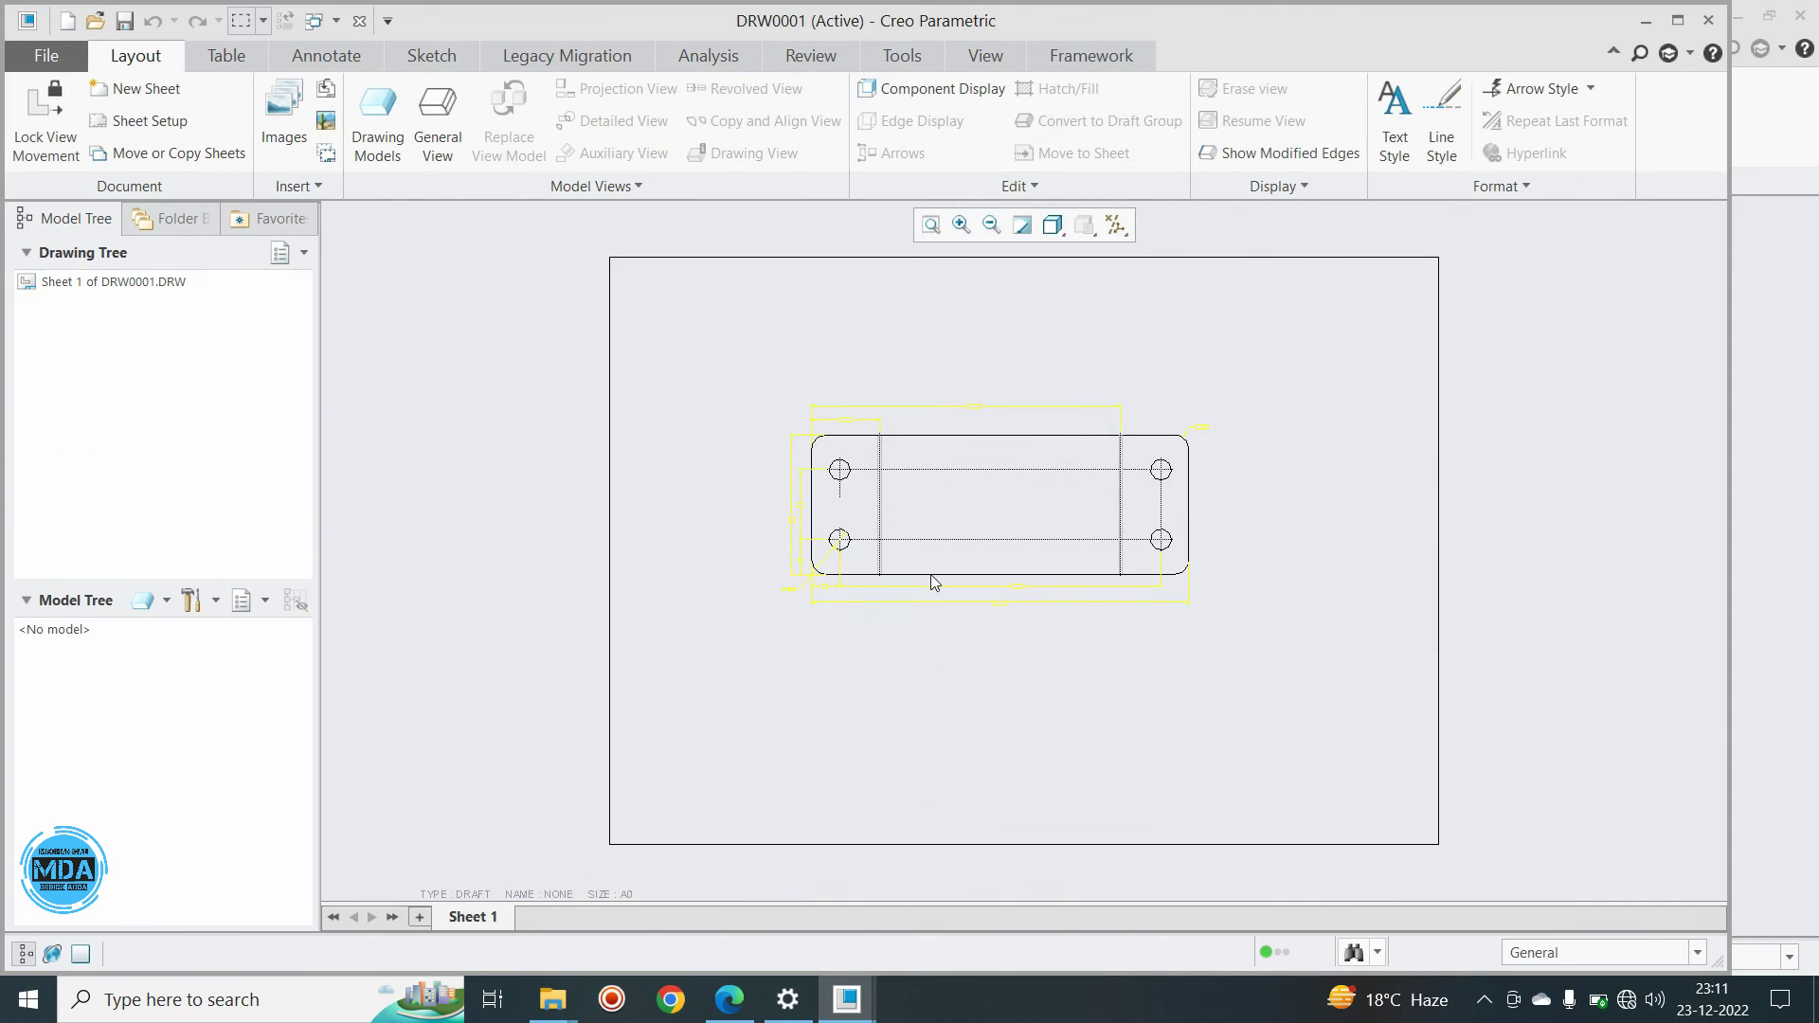
pyautogui.scroll(5, 818, 510)
pyautogui.scroll(-4, 718, 517)
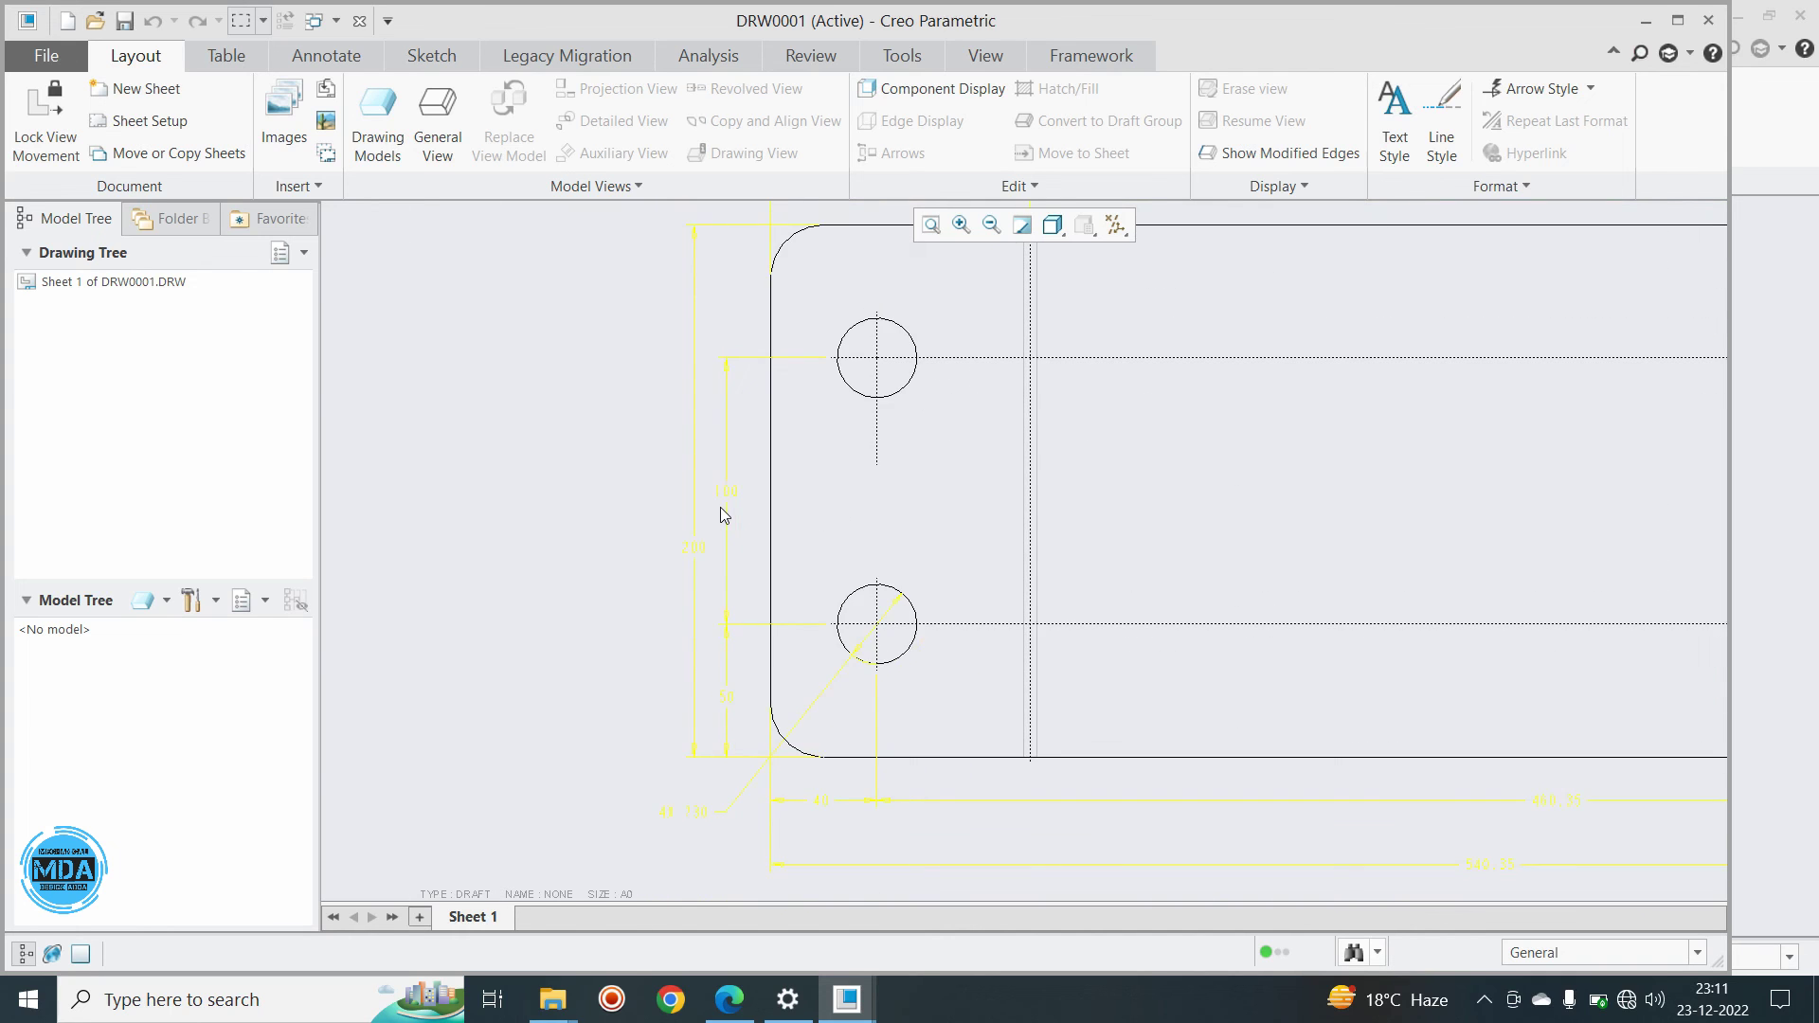
pyautogui.click(930, 225)
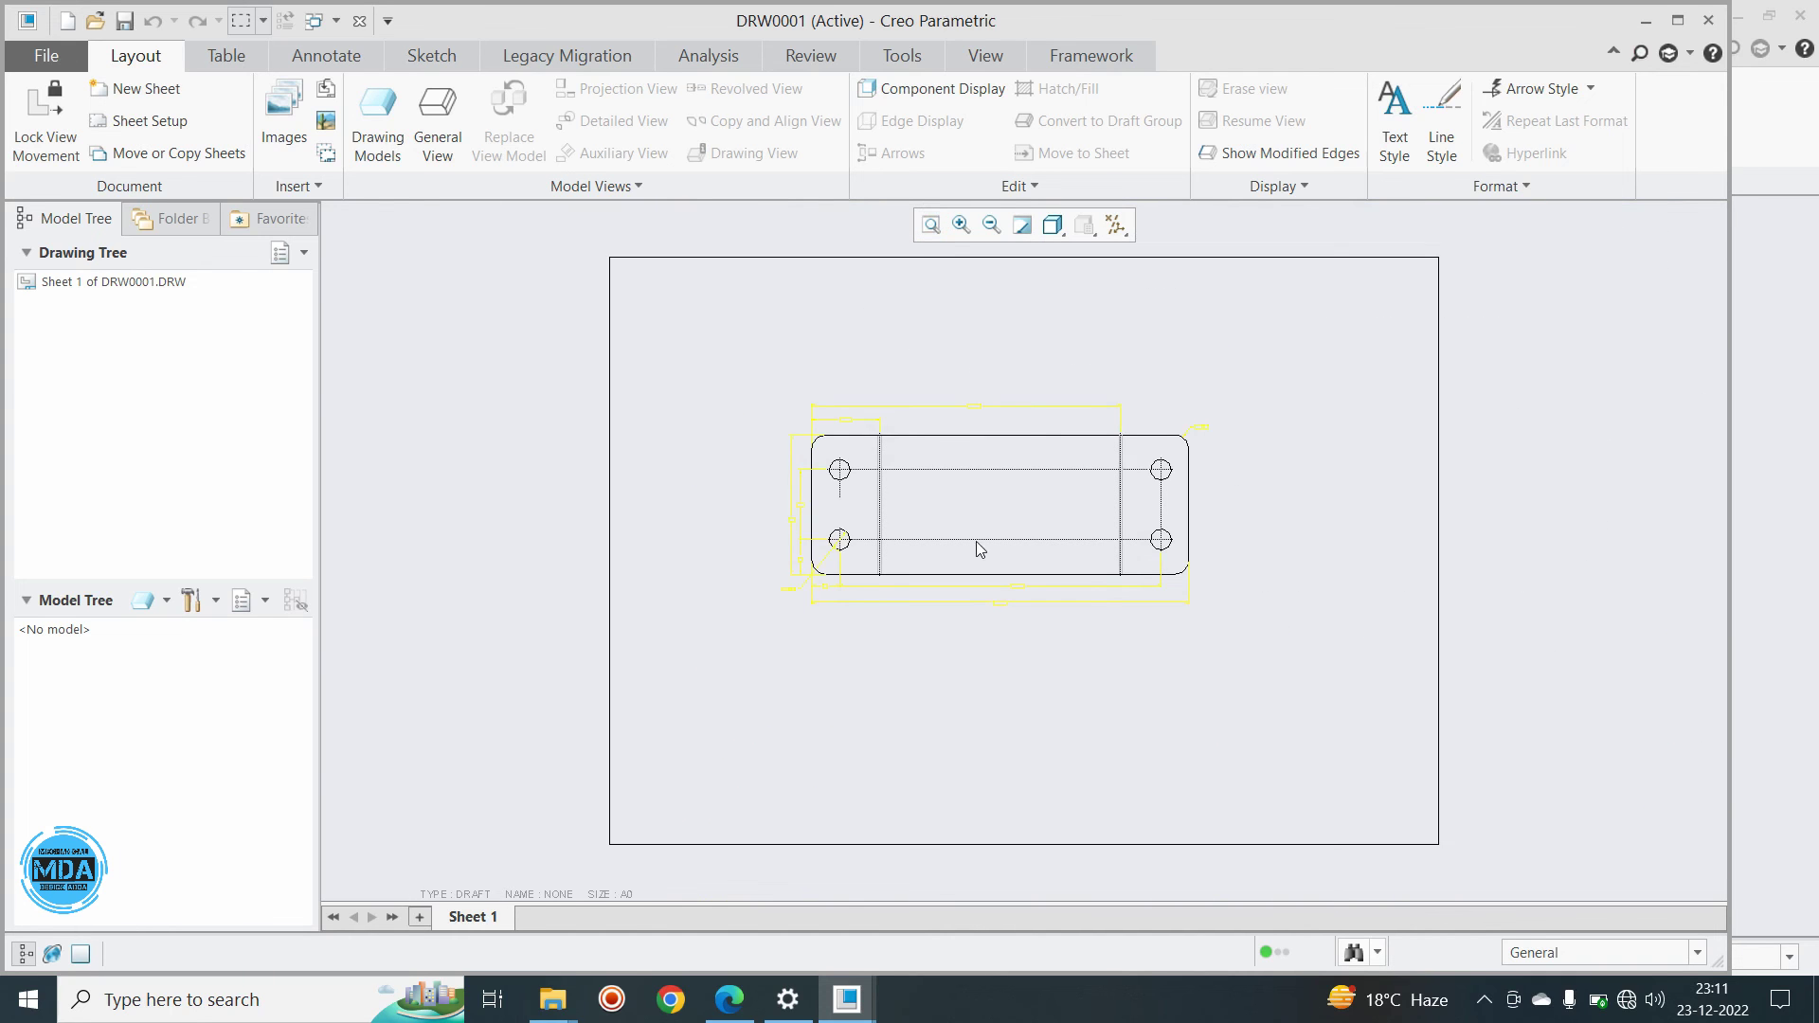
pyautogui.scroll(4, 786, 532)
pyautogui.scroll(4, 720, 663)
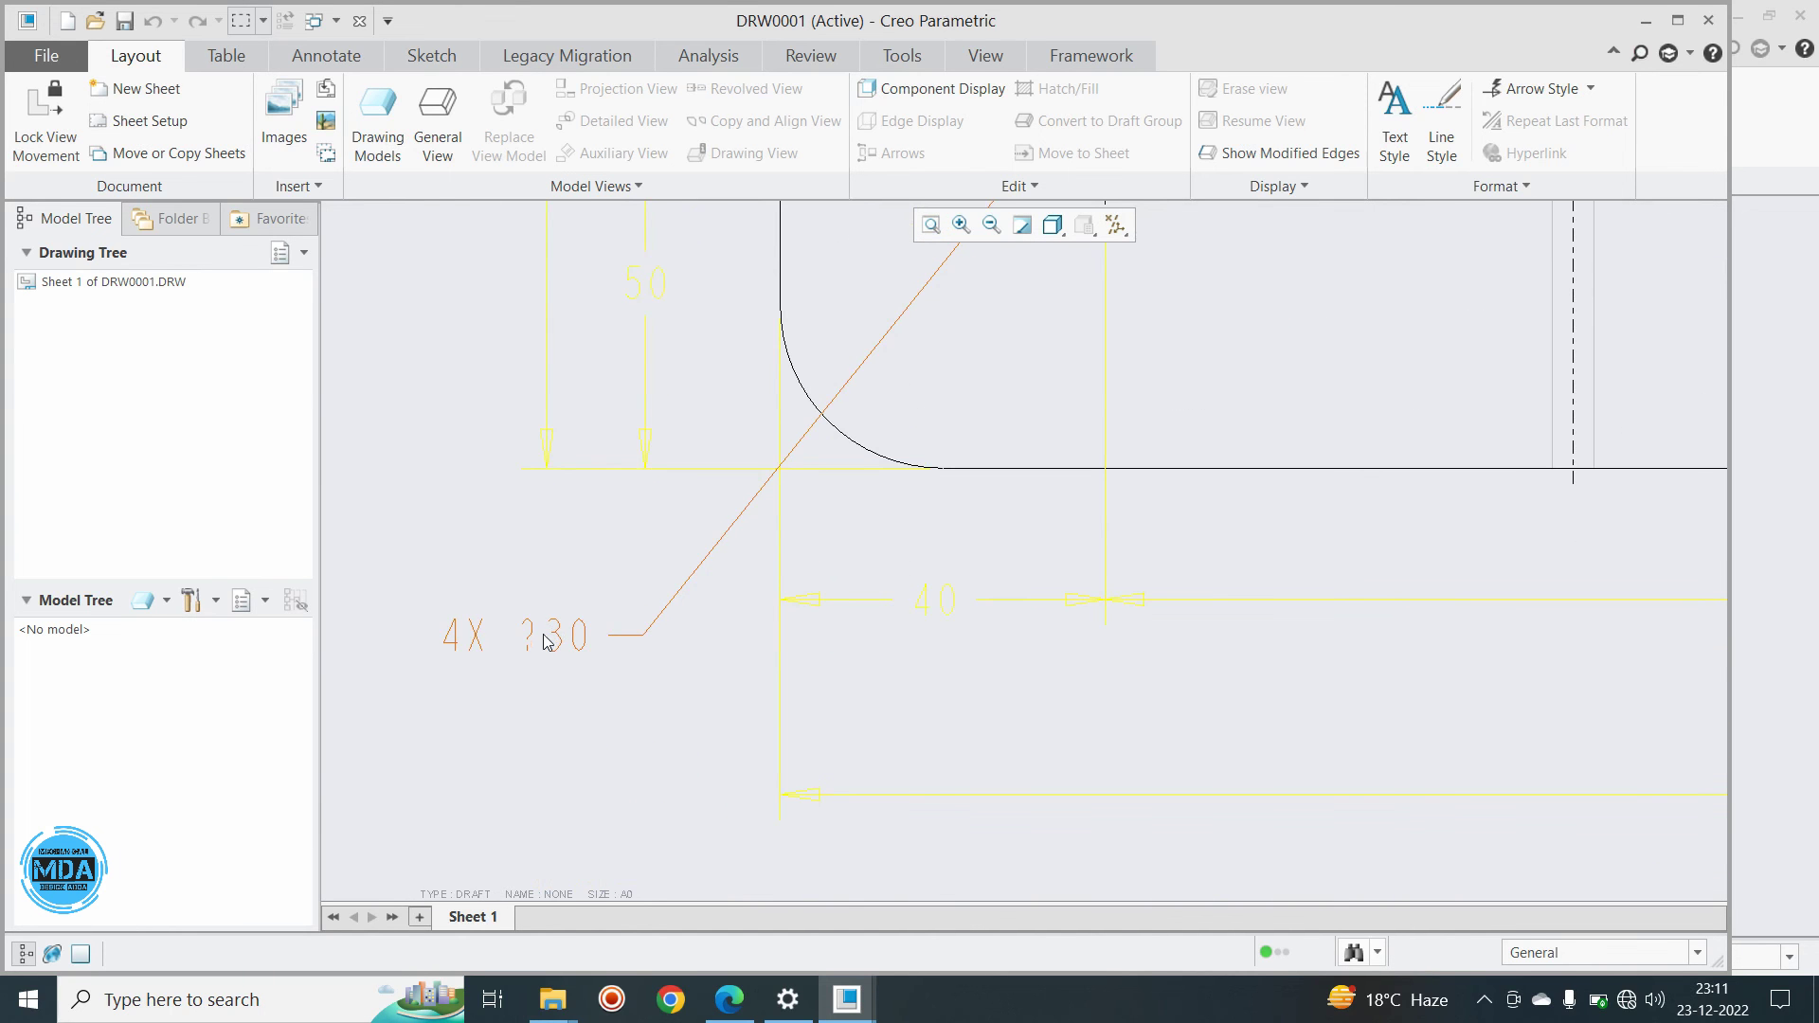
# Check the imported 4X ⌀30, vertical 100 and top overall dimensions, then dismiss the tip
pyautogui.click(568, 652)
pyautogui.scroll(-2, 599, 644)
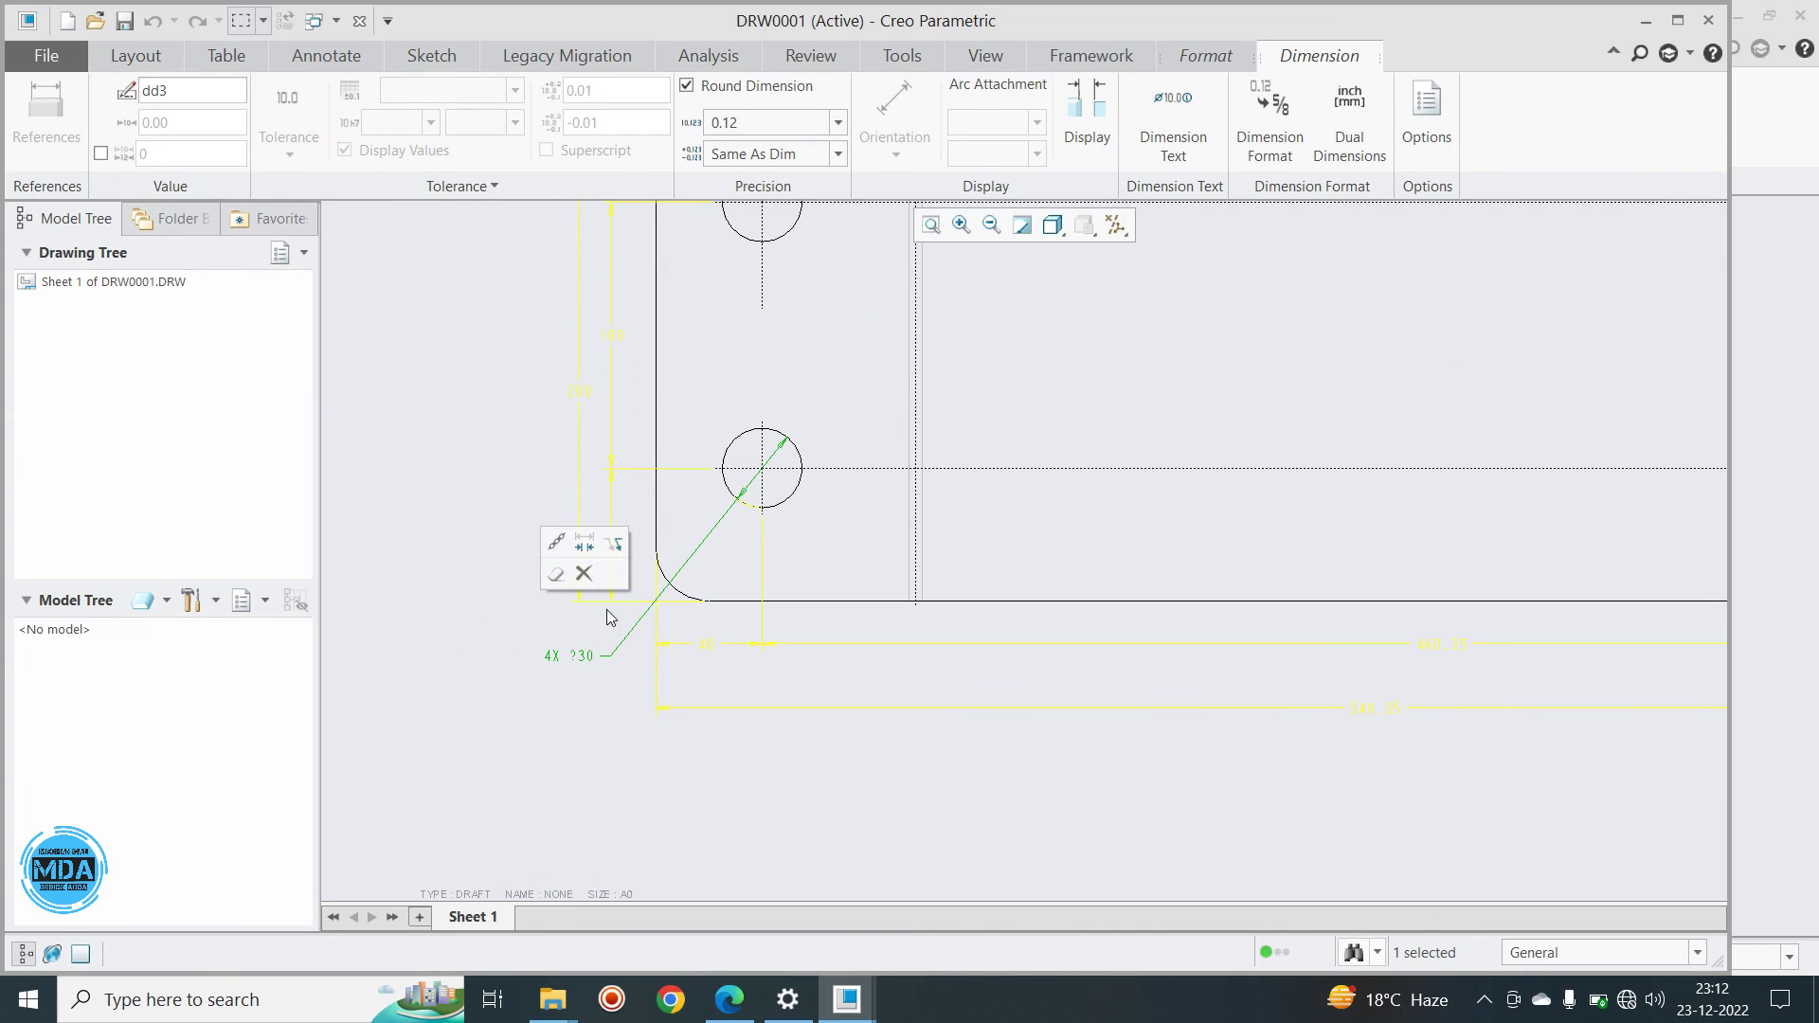
pyautogui.click(604, 377)
pyautogui.scroll(-3, 611, 616)
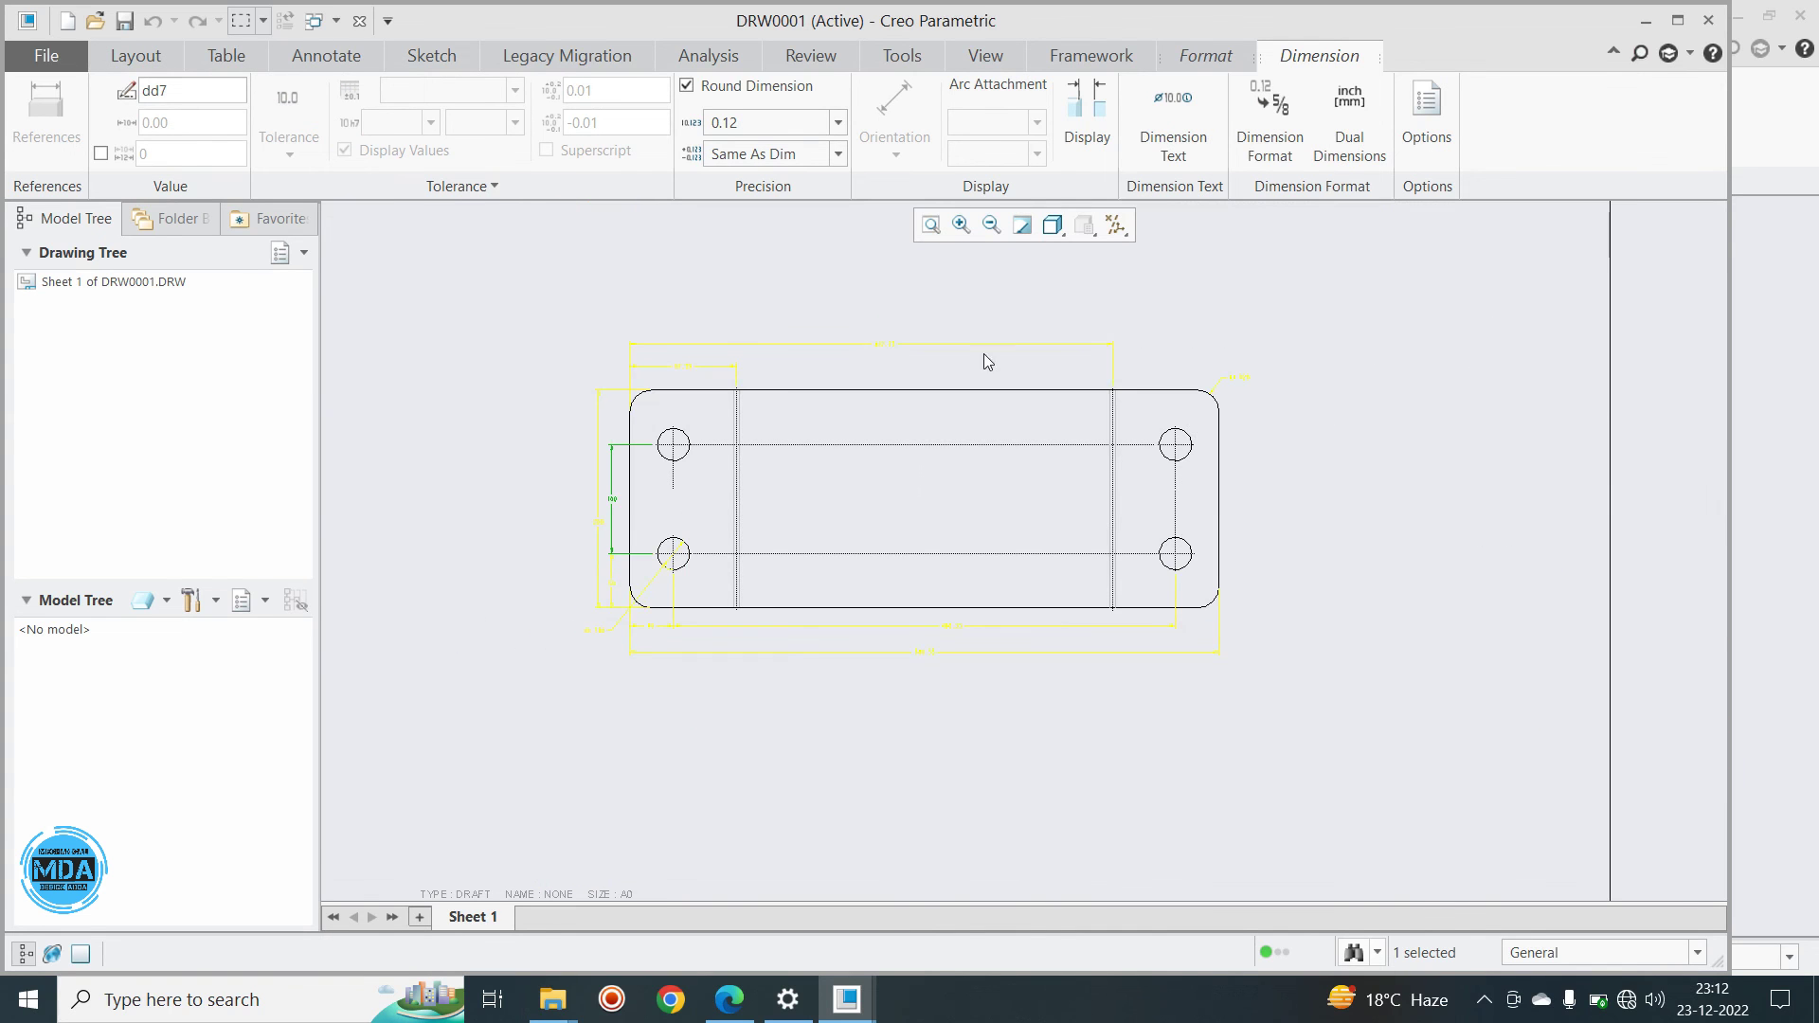
pyautogui.click(885, 346)
pyautogui.scroll(4, 1235, 381)
pyautogui.click(1237, 369)
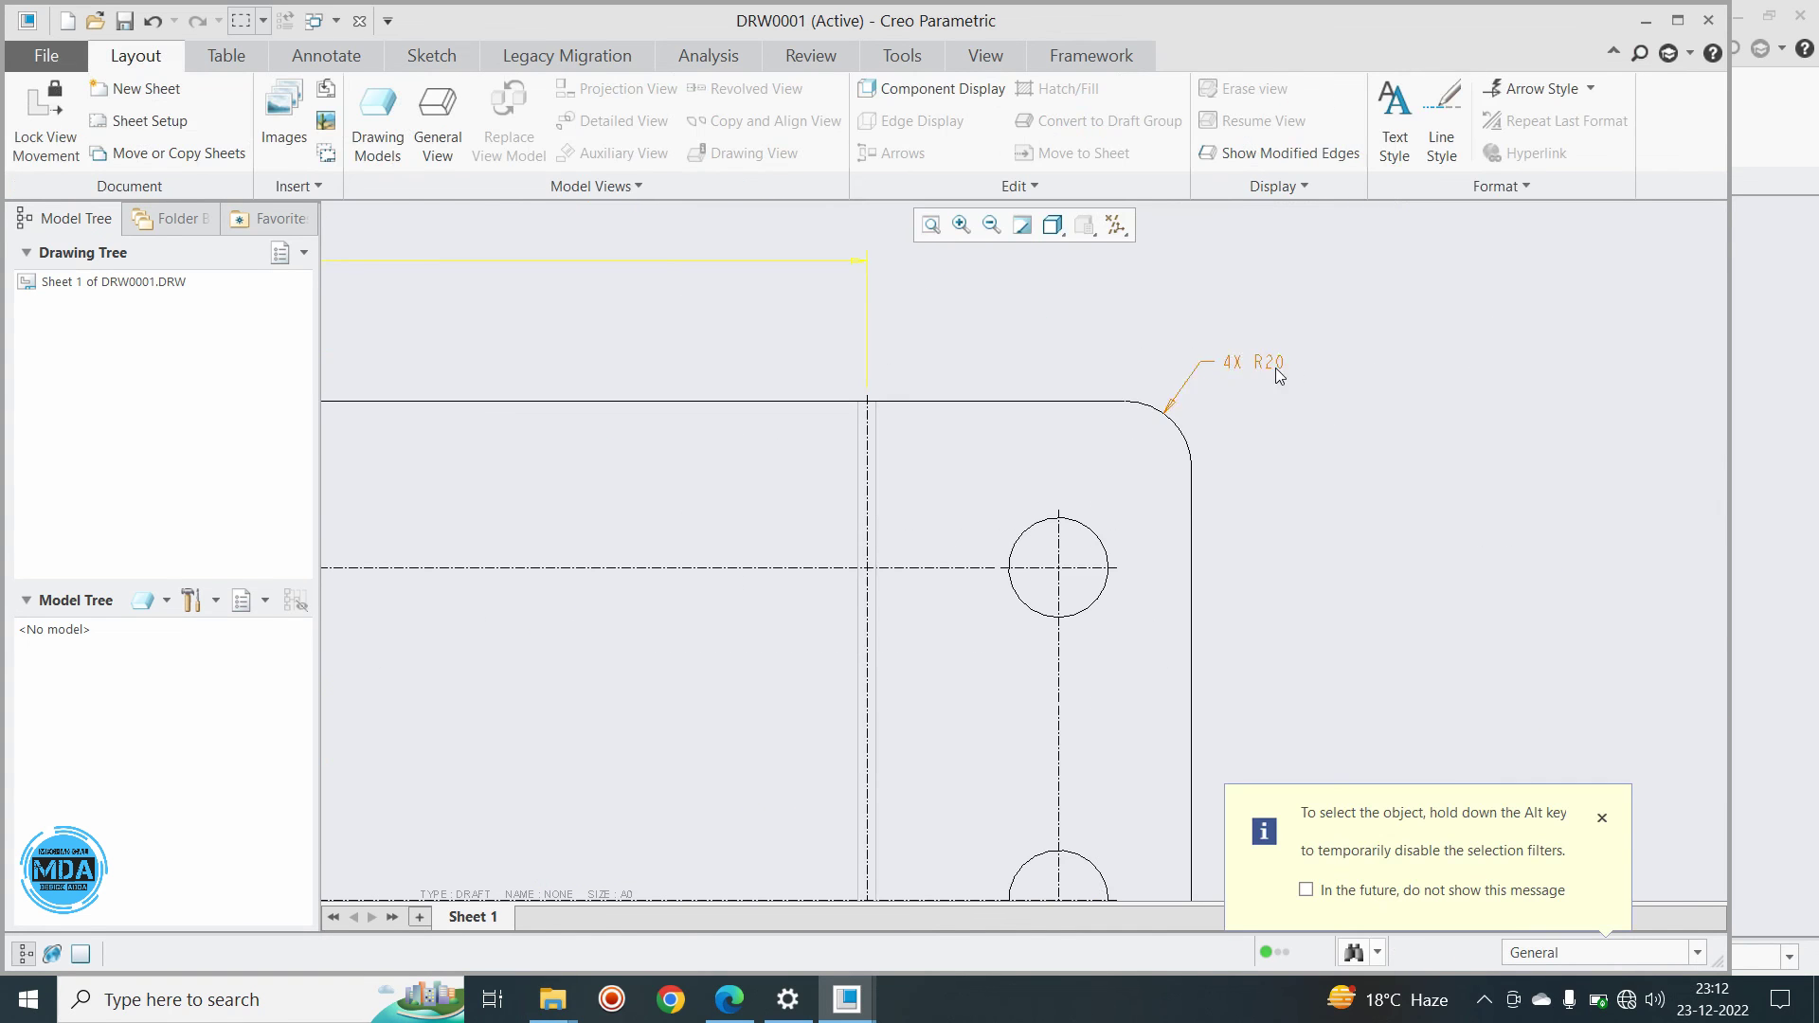
pyautogui.click(1601, 819)
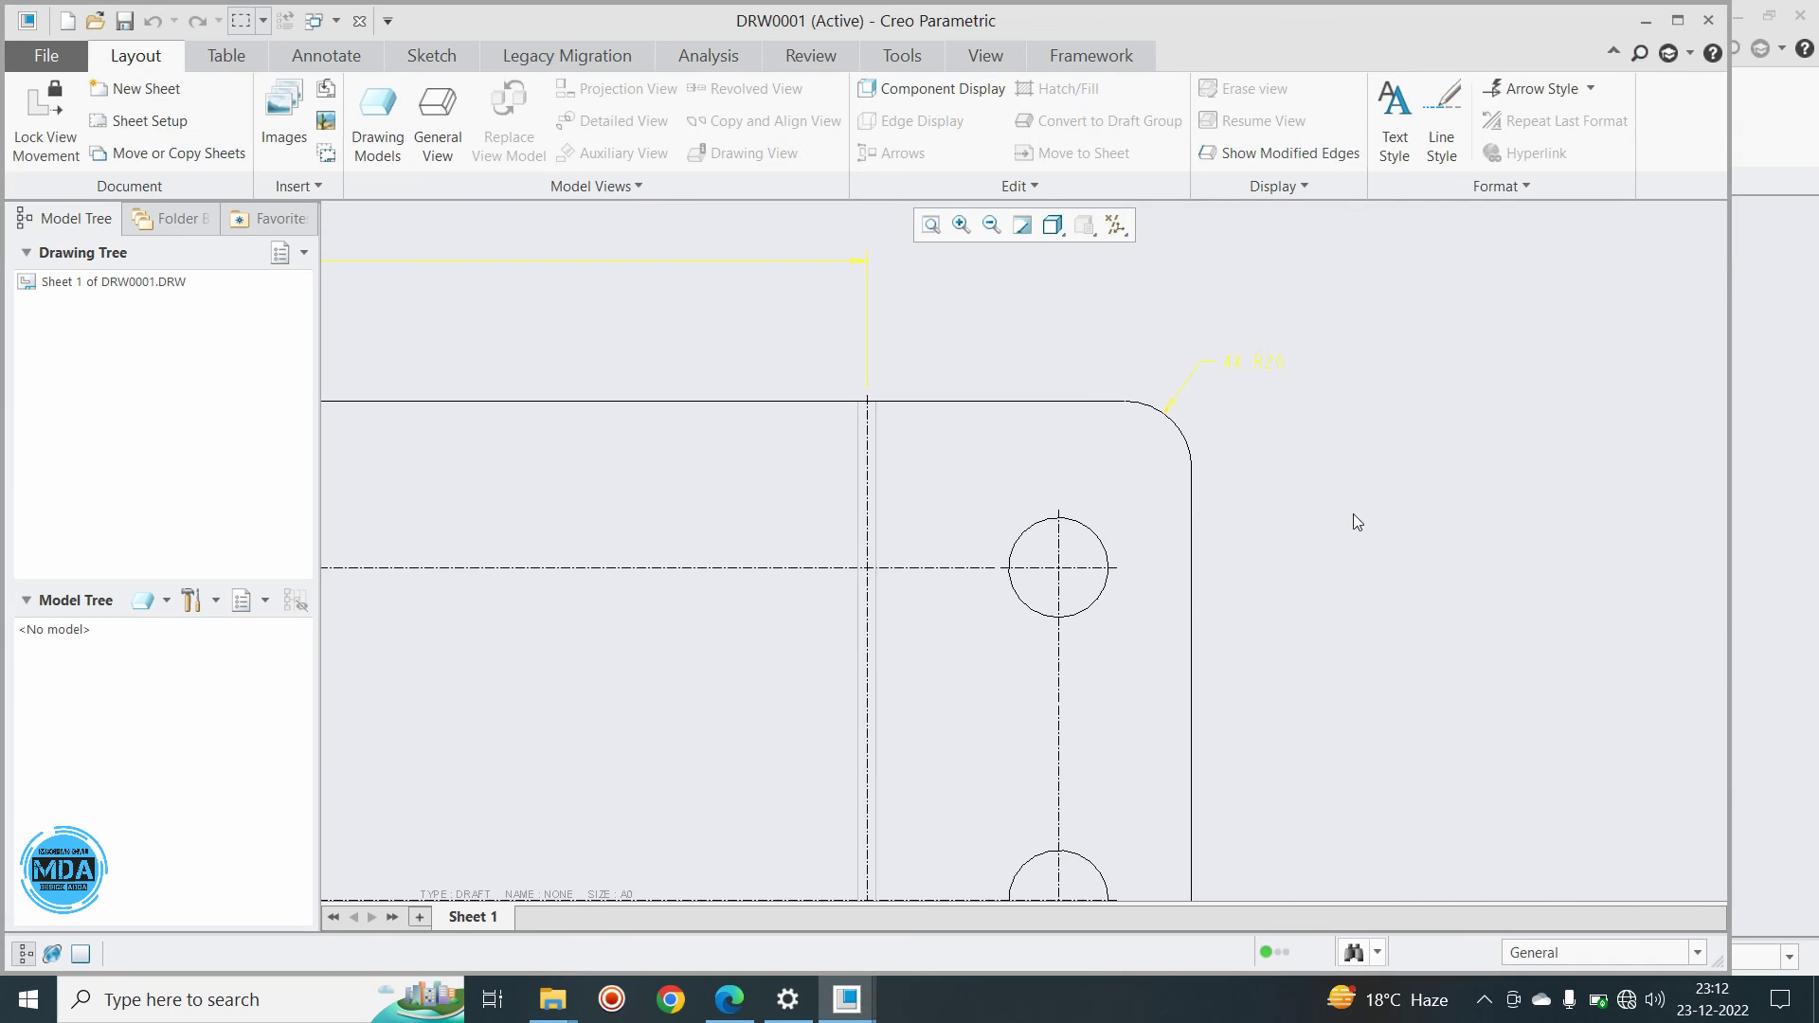